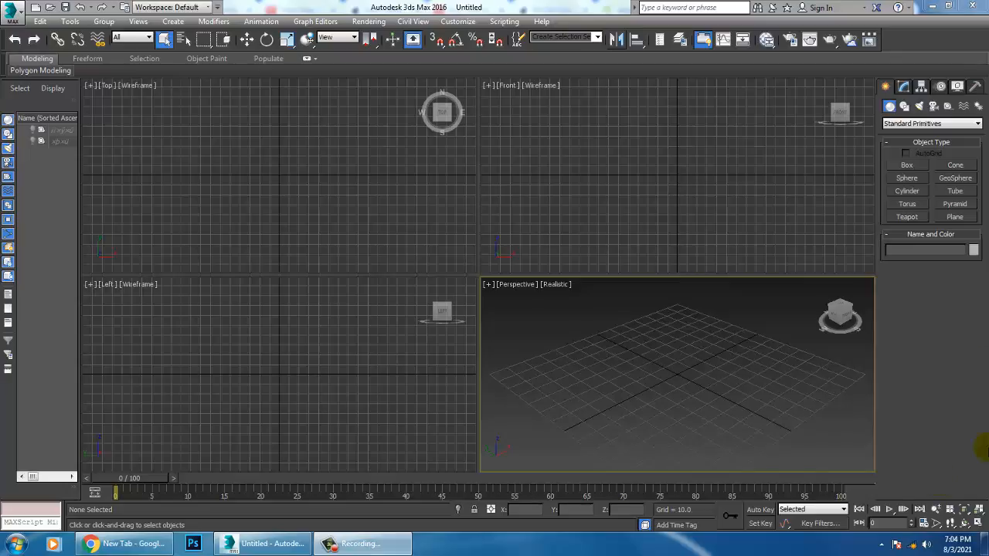
Step: Create a plane about 192 long and 291 wide in the maximized Front viewport
{"action": "left_click", "coordinate": [616, 199]}
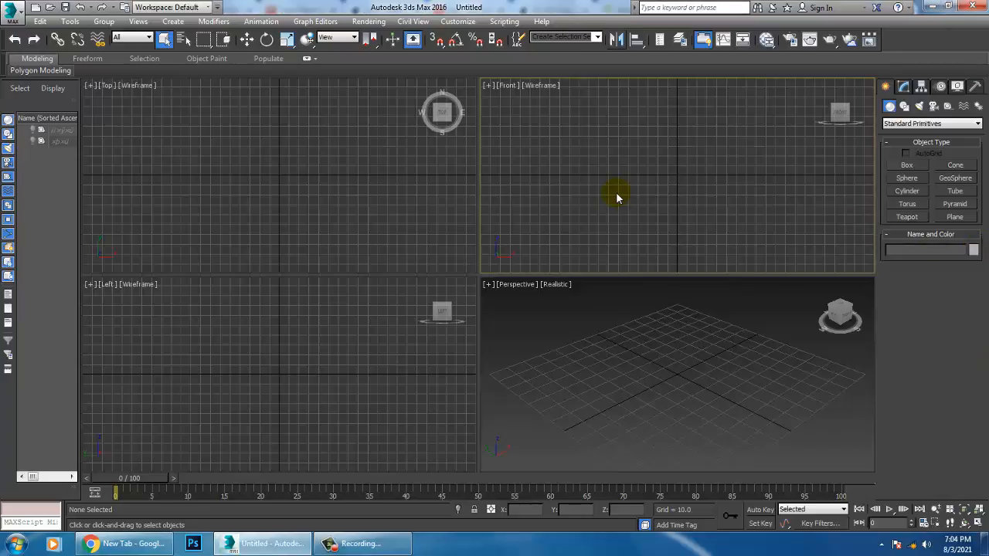
{"action": "key", "text": "alt+w"}
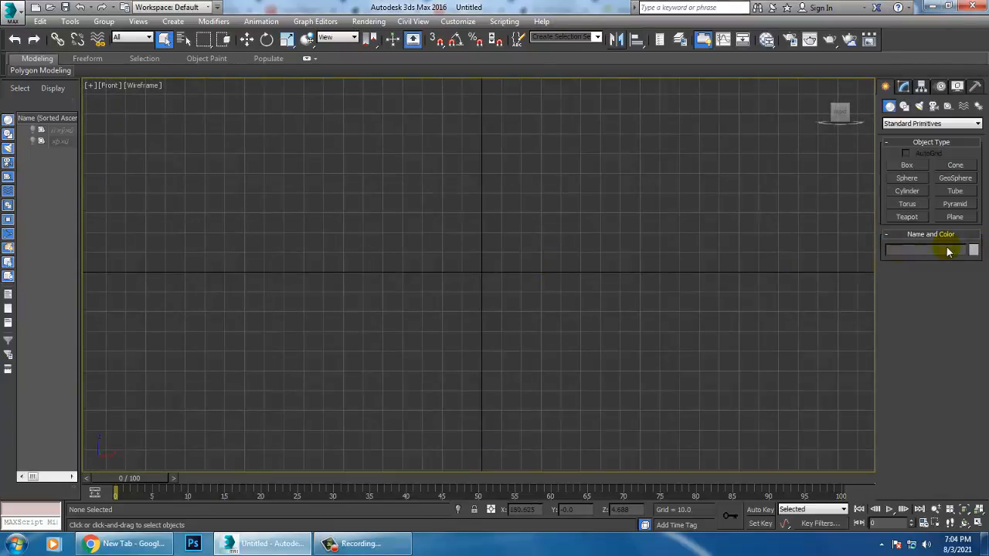
{"action": "left_click", "coordinate": [955, 217]}
{"action": "left_click_drag", "start_coordinate": [203, 99], "coordinate": [779, 479]}
{"action": "key", "text": "w"}
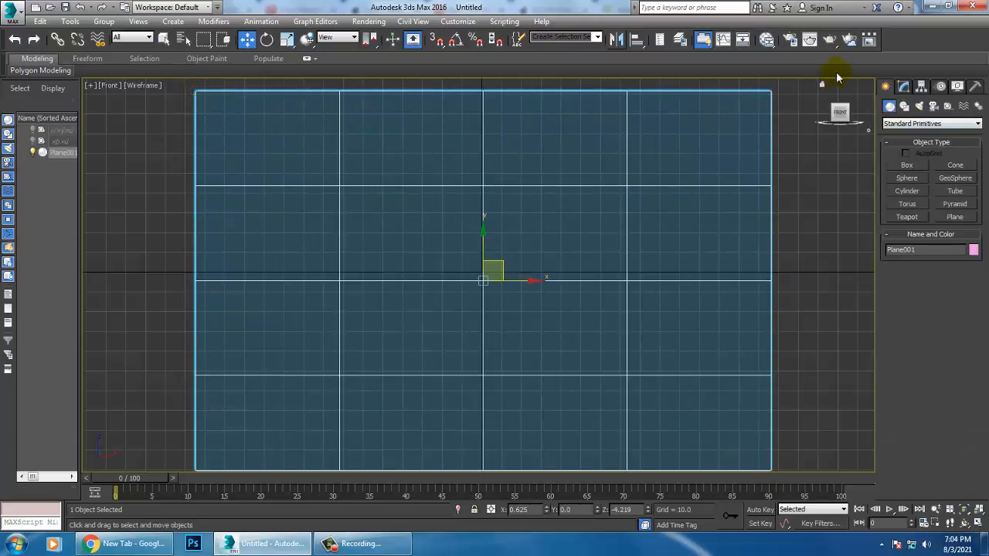
Step: Set the plane's length segments and width segments to 1
{"action": "left_click", "coordinate": [903, 87]}
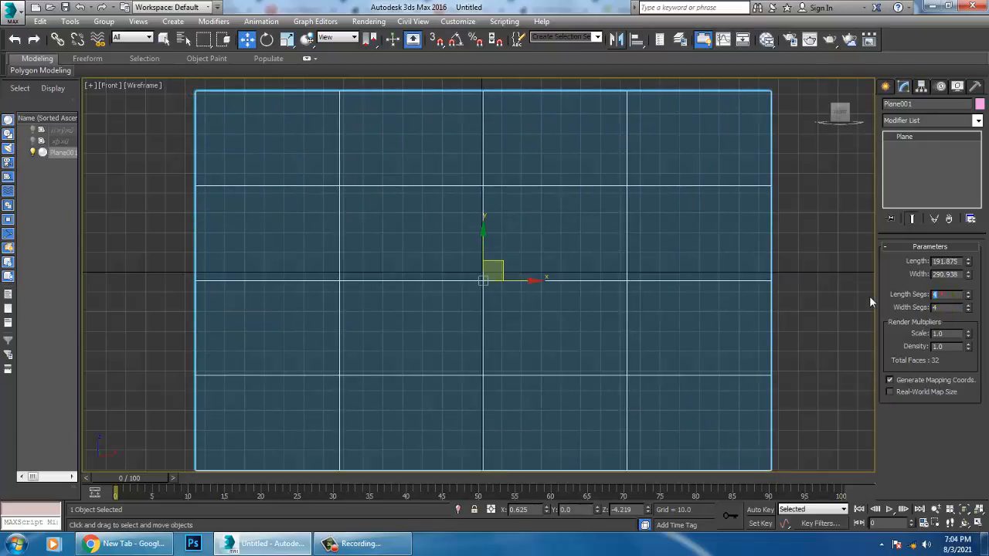
{"action": "type", "text": "1"}
{"action": "key", "text": "Tab"}
{"action": "type", "text": "1"}
{"action": "key", "text": "Return"}
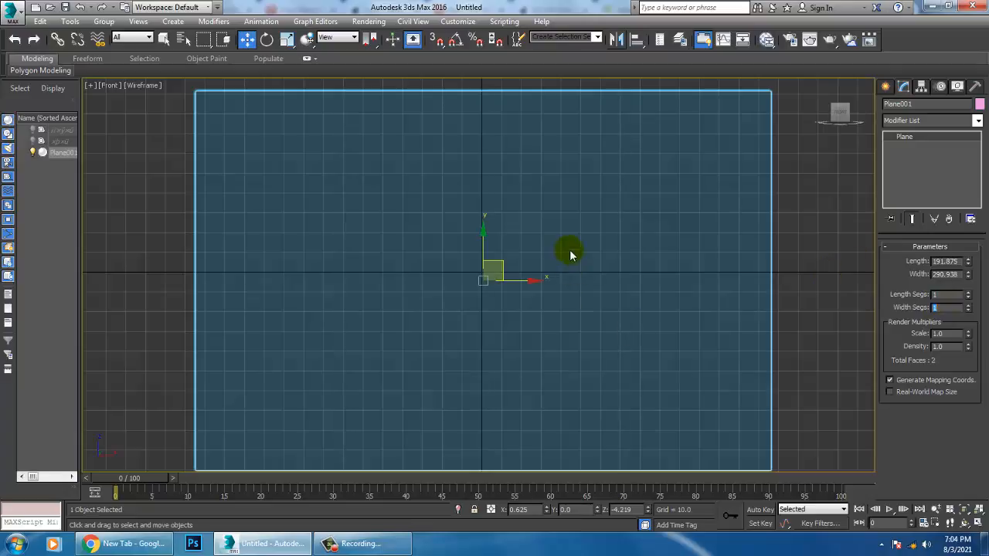
{"action": "middle_click_drag", "start_coordinate": [570, 255], "coordinate": [587, 242]}
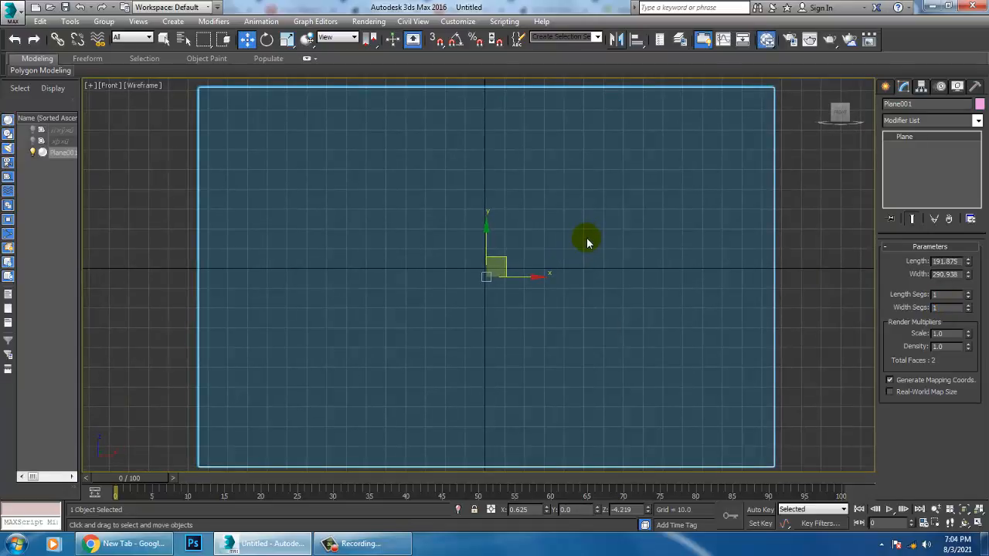
Step: Add a Standard material in the Slate Material Editor and open its parameters
{"action": "key", "text": "m"}
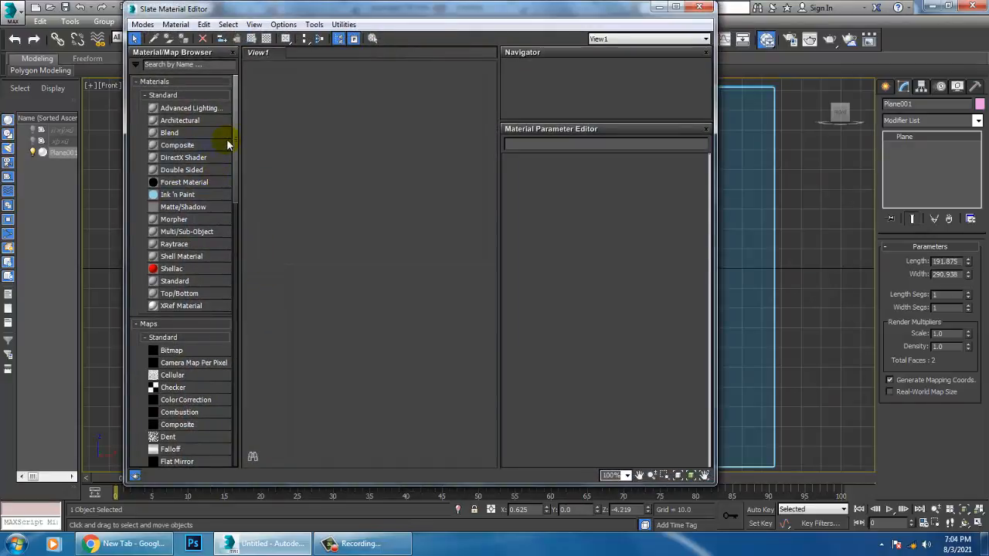
{"action": "left_click_drag", "start_coordinate": [344, 193], "coordinate": [341, 190]}
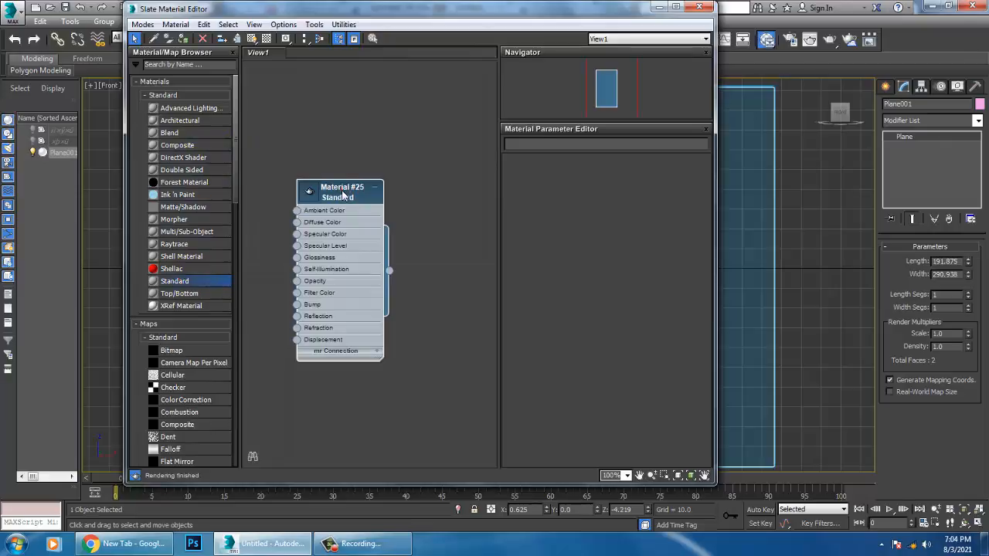
{"action": "double_click", "coordinate": [340, 190]}
Step: Load the gateeeee image from the August 2021 folder on drive D as the diffuse bitmap and assign the material to the plane
{"action": "left_click", "coordinate": [595, 238]}
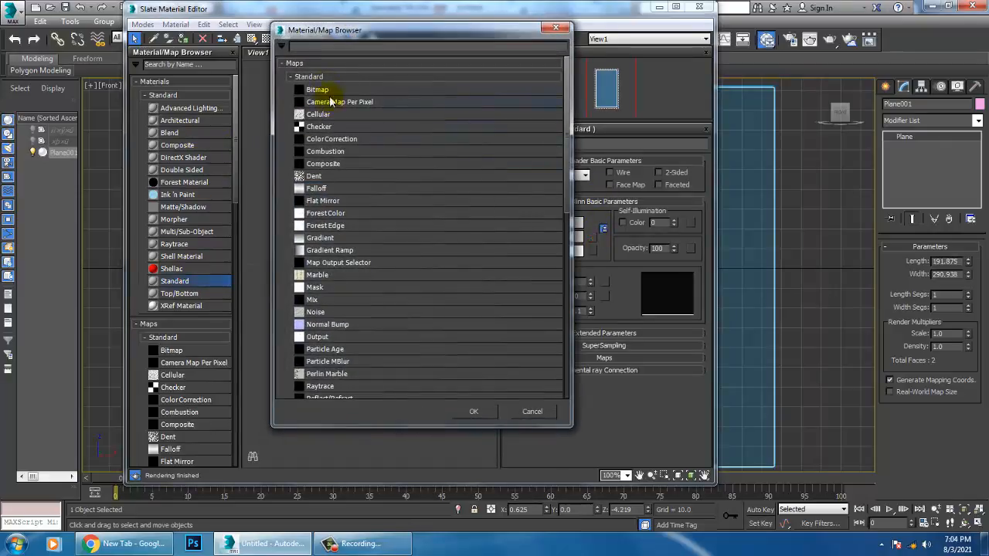
{"action": "double_click", "coordinate": [318, 89]}
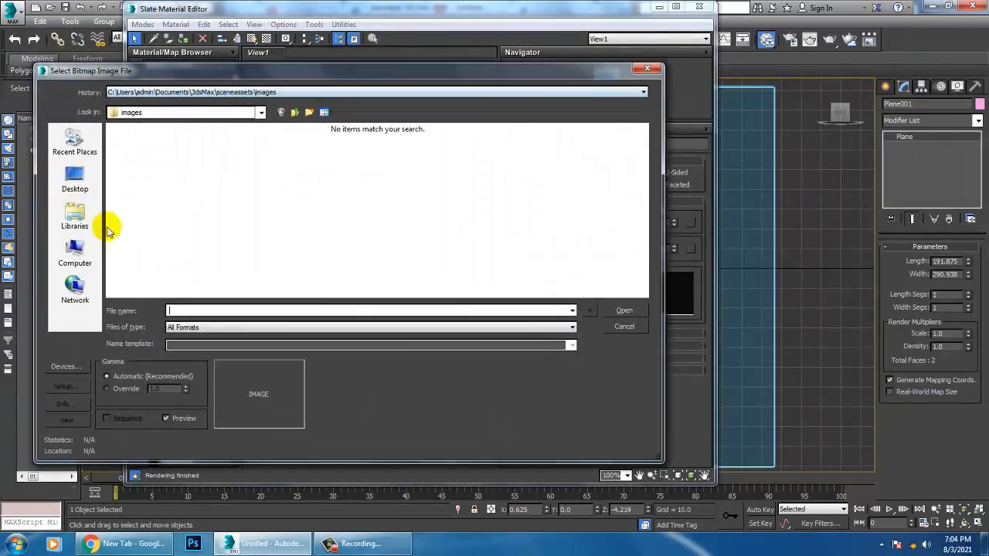
{"action": "left_click", "coordinate": [77, 251]}
{"action": "double_click", "coordinate": [320, 153]}
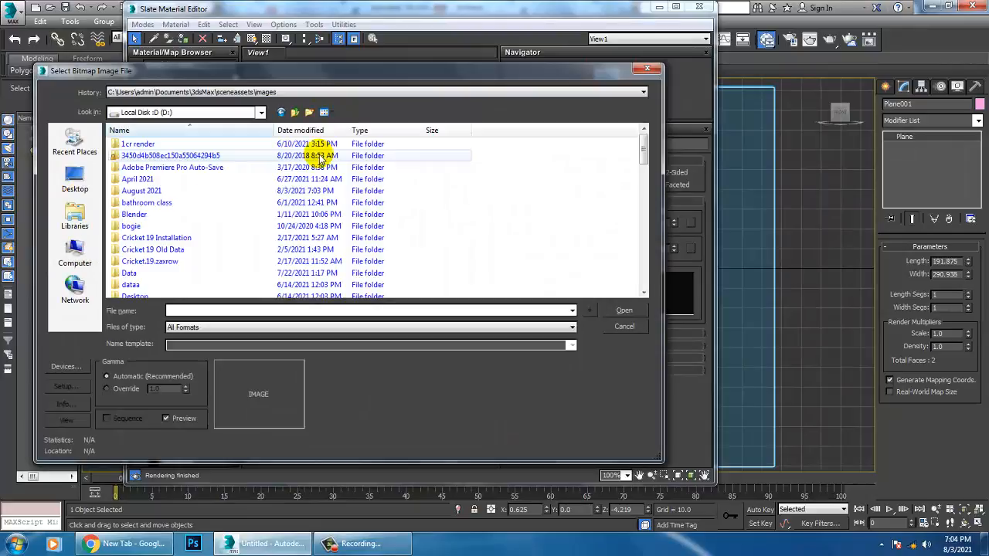
{"action": "left_click", "coordinate": [225, 224]}
{"action": "key", "text": "a"}
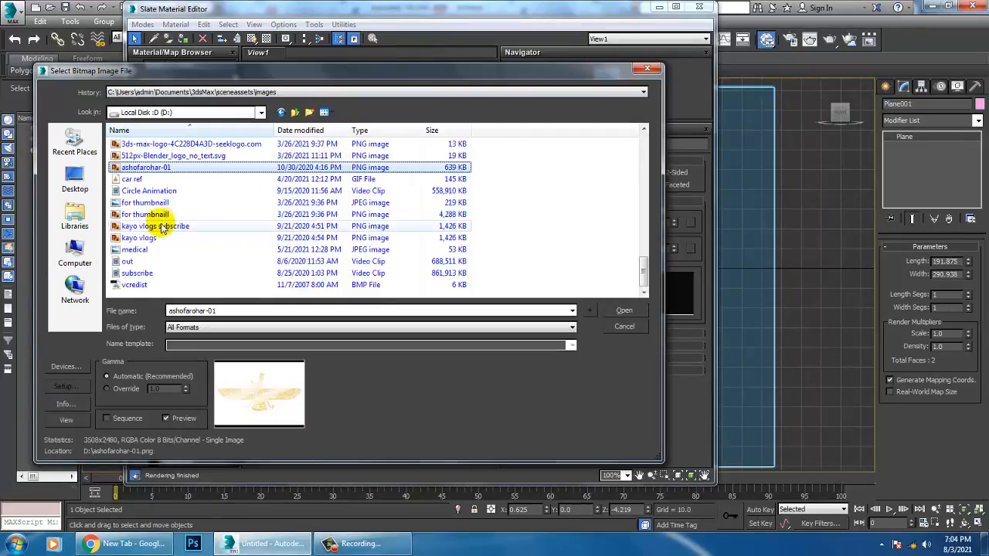
{"action": "scroll", "coordinate": [160, 228], "scroll_direction": "up", "scroll_amount": 5}
{"action": "double_click", "coordinate": [139, 168]}
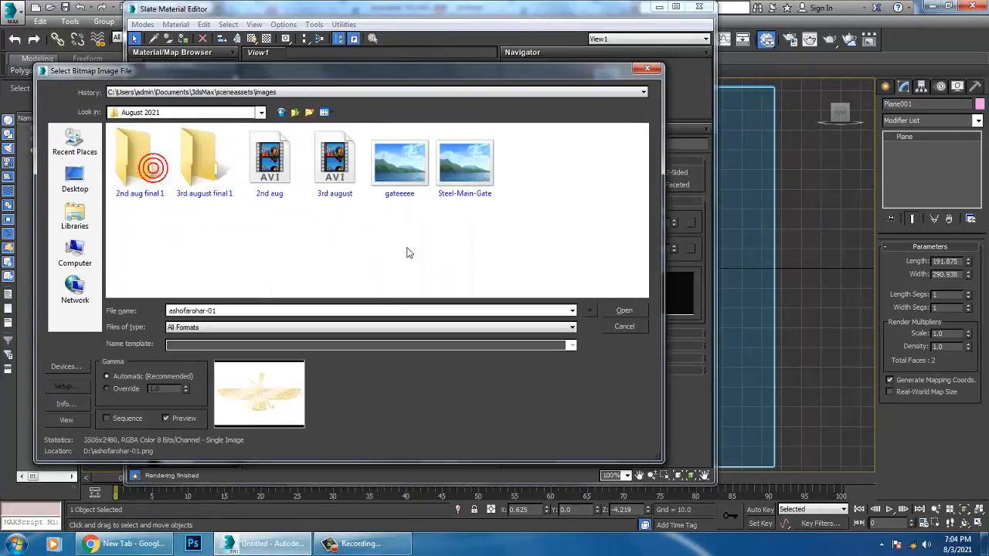
{"action": "left_click", "coordinate": [399, 171]}
{"action": "double_click", "coordinate": [394, 171]}
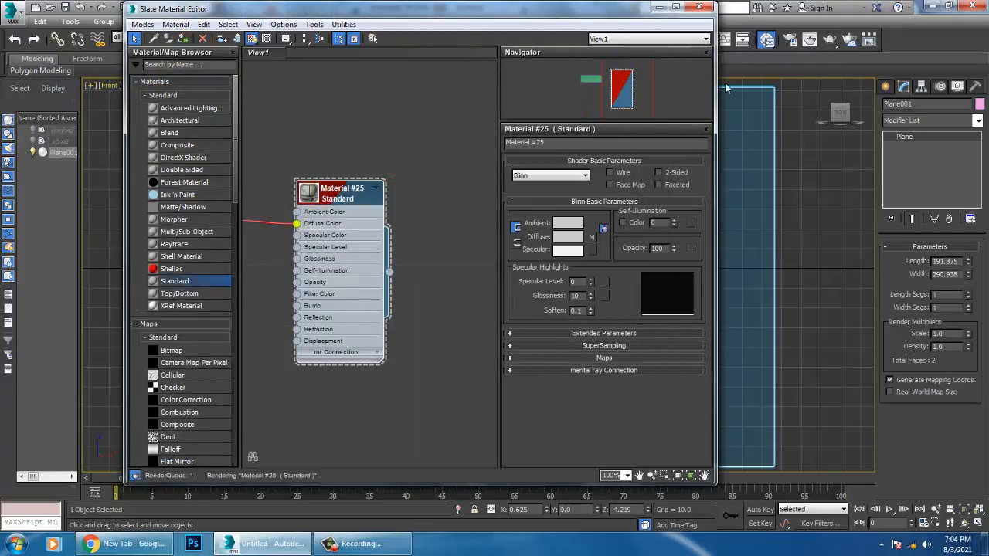
Step: Minimize the material editor and switch the Front viewport from wireframe to Realistic shading
{"action": "left_click", "coordinate": [659, 7]}
{"action": "key", "text": "F3"}
{"action": "mouse_move", "coordinate": [534, 236]}
{"action": "middle_mouse_down"}
{"action": "mouse_move", "coordinate": [533, 222]}
{"action": "mouse_move", "coordinate": [520, 247]}
{"action": "middle_mouse_up"}
{"action": "scroll", "coordinate": [537, 243], "scroll_direction": "down", "scroll_amount": 2}
{"action": "scroll", "coordinate": [521, 248], "scroll_direction": "up", "scroll_amount": 2}
{"action": "left_click", "coordinate": [563, 224]}
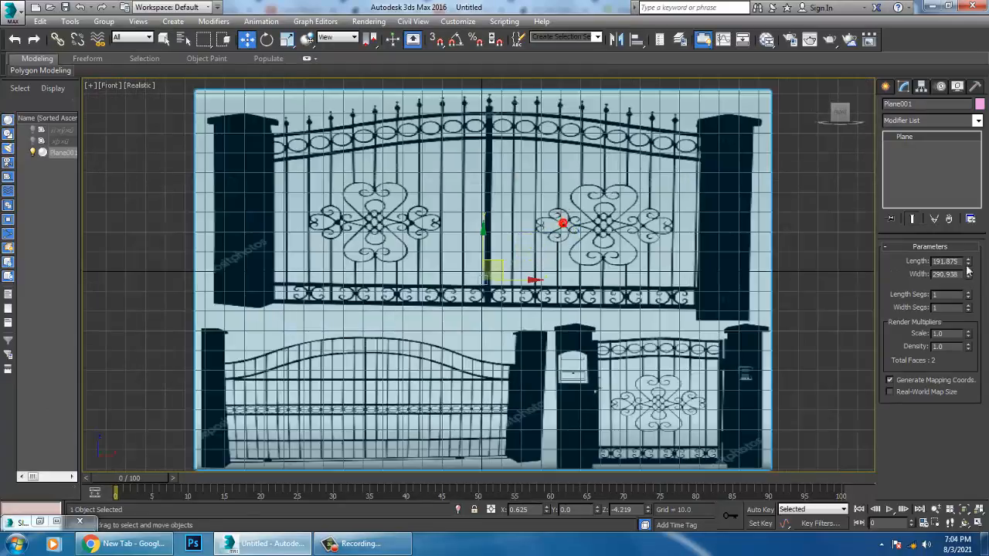
Step: Reduce the reference plane's width to about 195 and hide the Front viewport grid
{"action": "left_click_drag", "start_coordinate": [971, 282], "coordinate": [19, 304]}
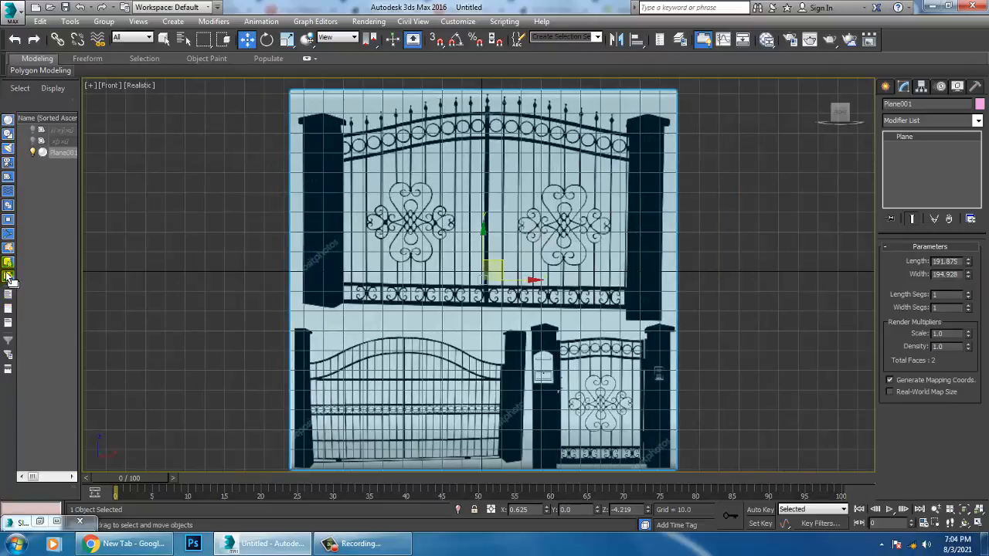
{"action": "scroll", "coordinate": [488, 232], "scroll_direction": "up", "scroll_amount": 3}
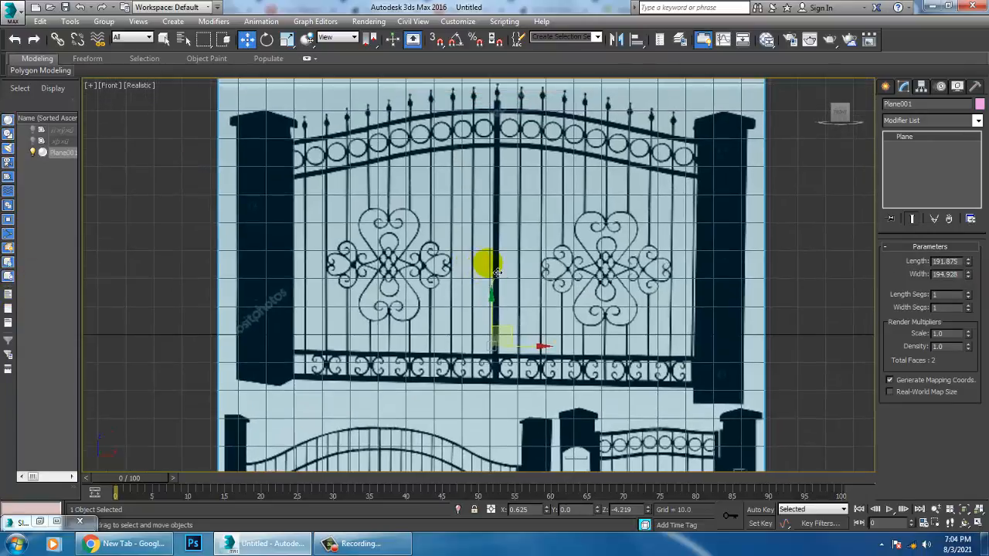
{"action": "key", "text": "g"}
{"action": "middle_click_drag", "start_coordinate": [536, 282], "coordinate": [545, 302]}
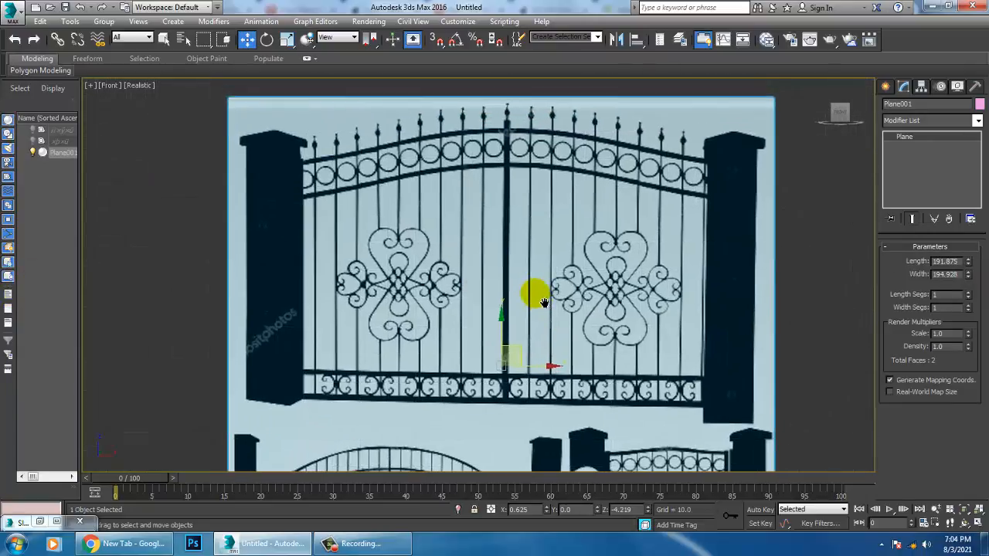
Step: Lock the reference plane's movement on the X, Y and Z axes
{"action": "left_click", "coordinate": [921, 86]}
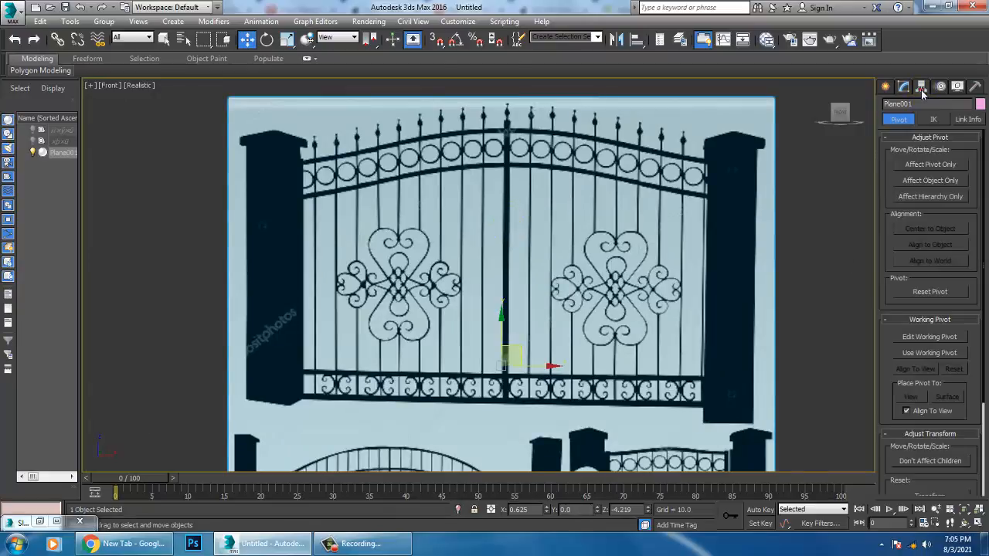
{"action": "left_click", "coordinate": [964, 119]}
{"action": "middle_click_drag", "start_coordinate": [647, 421], "coordinate": [638, 441]}
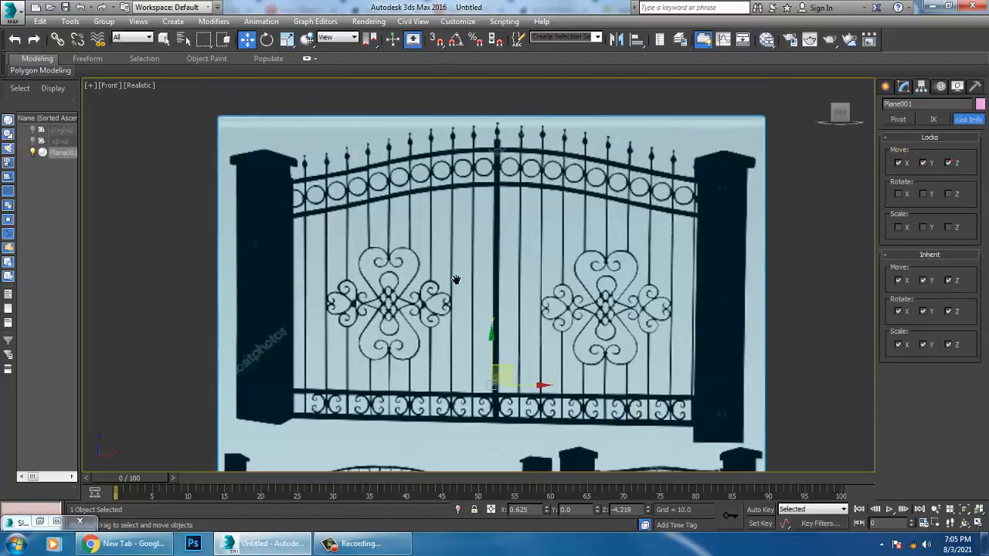
{"action": "left_click", "coordinate": [333, 253]}
{"action": "mouse_move", "coordinate": [456, 280]}
{"action": "middle_mouse_down"}
{"action": "mouse_move", "coordinate": [446, 287]}
{"action": "mouse_move", "coordinate": [459, 291]}
{"action": "middle_mouse_up"}
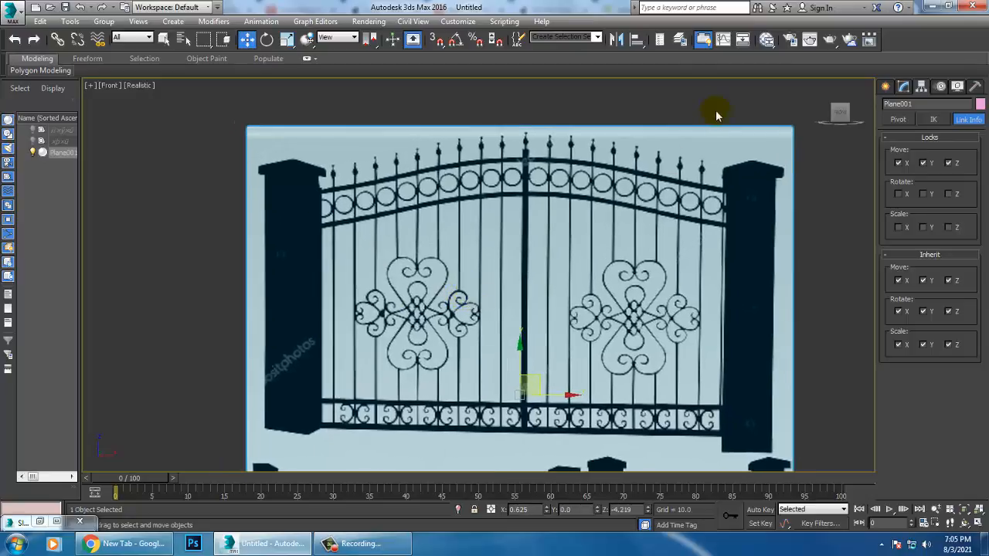
{"action": "middle_click_drag", "start_coordinate": [388, 218], "coordinate": [405, 272]}
Step: Trace a three-sided line around the left gate leaf: down the outer edge, about 74 across the bottom and about 98 up the centre
{"action": "left_click", "coordinate": [885, 85]}
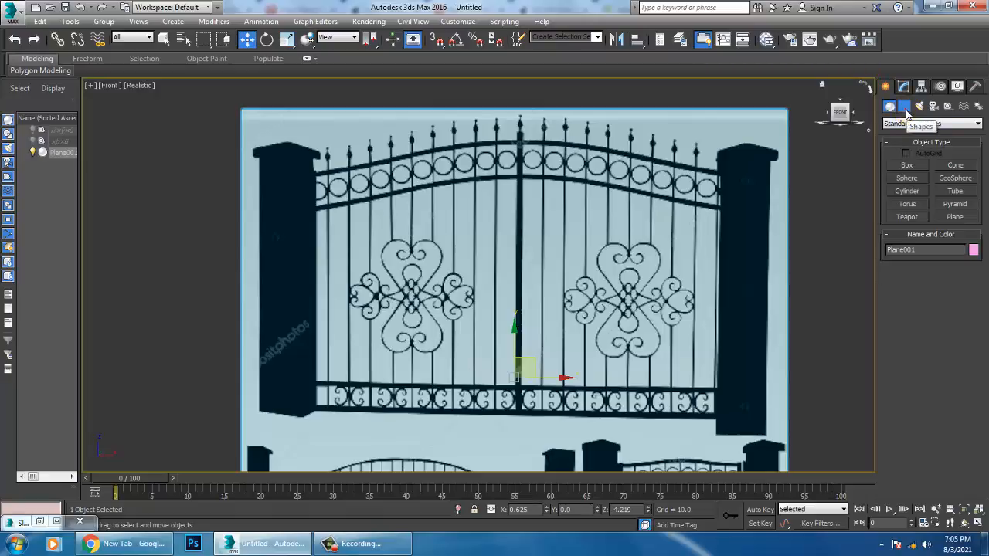
{"action": "left_click", "coordinate": [904, 107]}
{"action": "left_click", "coordinate": [907, 175]}
{"action": "middle_click_drag", "start_coordinate": [303, 222], "coordinate": [323, 221]}
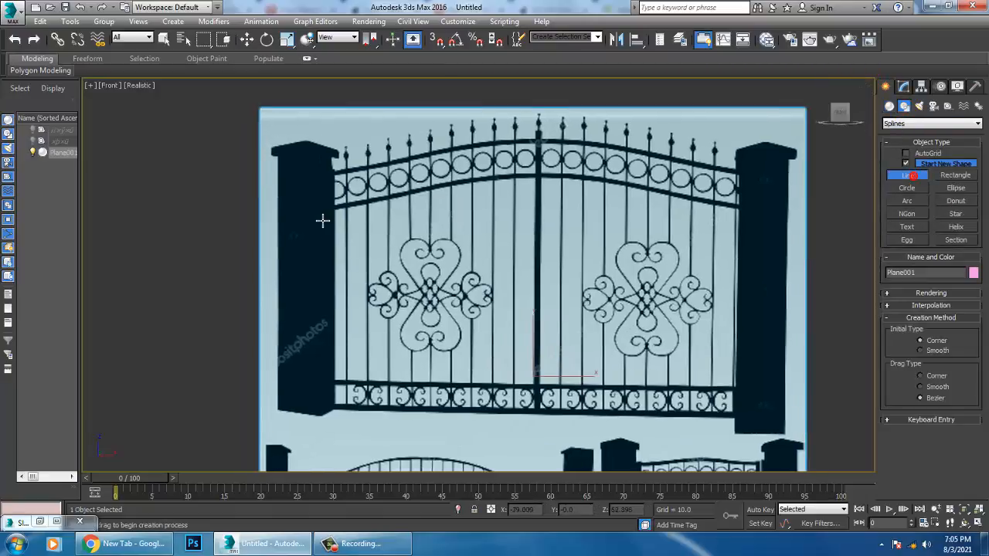
{"action": "left_click", "coordinate": [331, 170]}
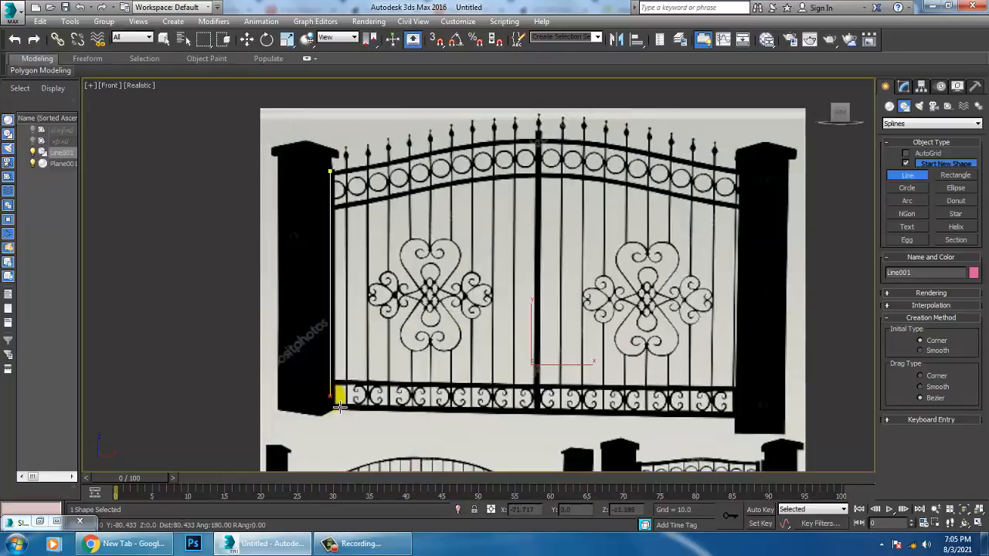
{"action": "left_click", "coordinate": [334, 401]}
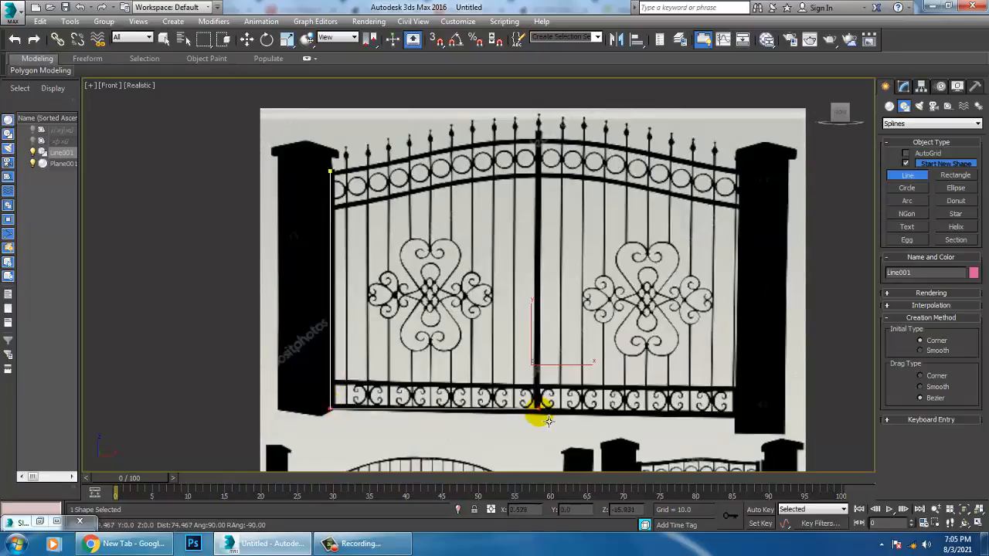
{"action": "left_click", "coordinate": [544, 136]}
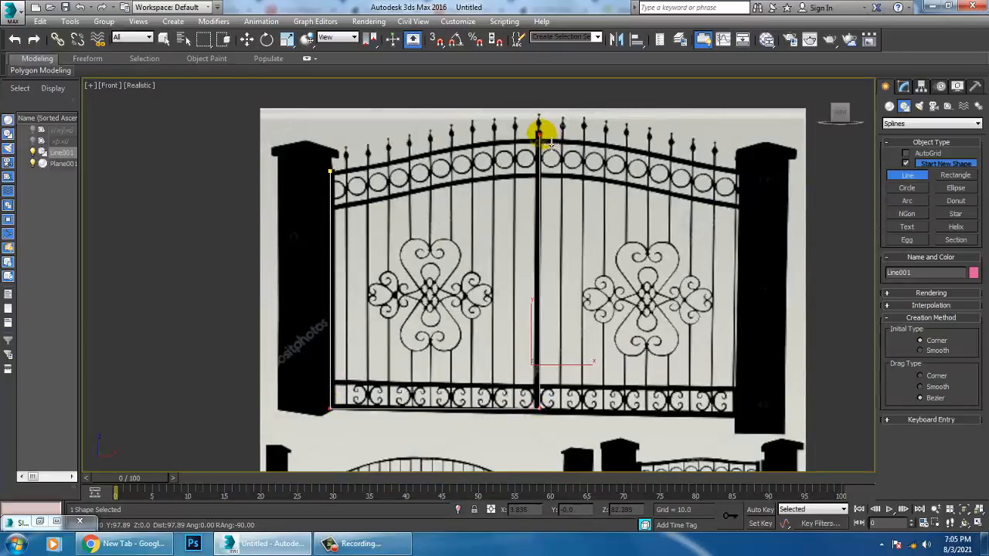
{"action": "right_click", "coordinate": [552, 143]}
{"action": "right_click", "coordinate": [552, 142]}
Step: Enable the gate frame line in the viewport with a rectangular cross-section
{"action": "middle_click_drag", "start_coordinate": [543, 266], "coordinate": [573, 274]}
{"action": "scroll", "coordinate": [565, 270], "scroll_direction": "up", "scroll_amount": 3}
{"action": "left_click", "coordinate": [904, 86]}
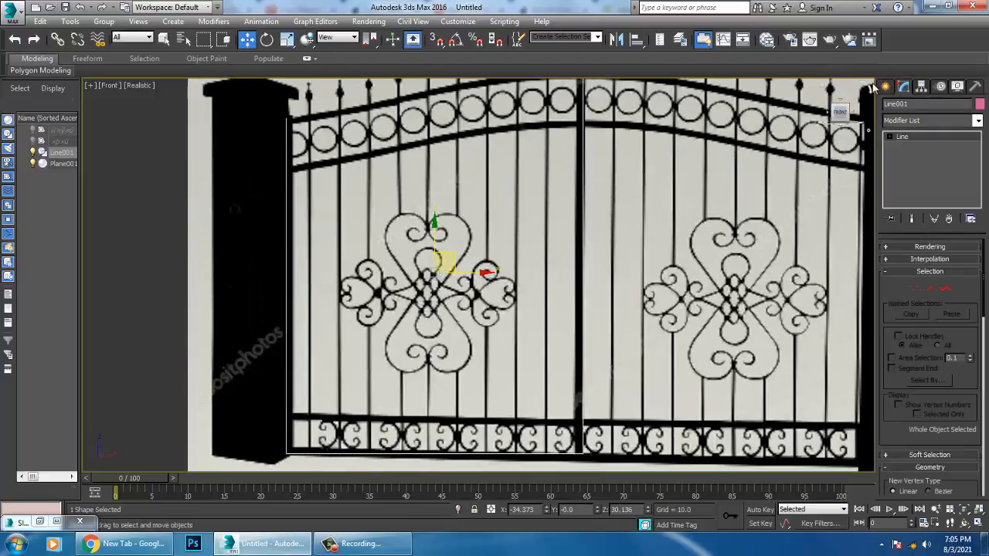
{"action": "left_click", "coordinate": [901, 248]}
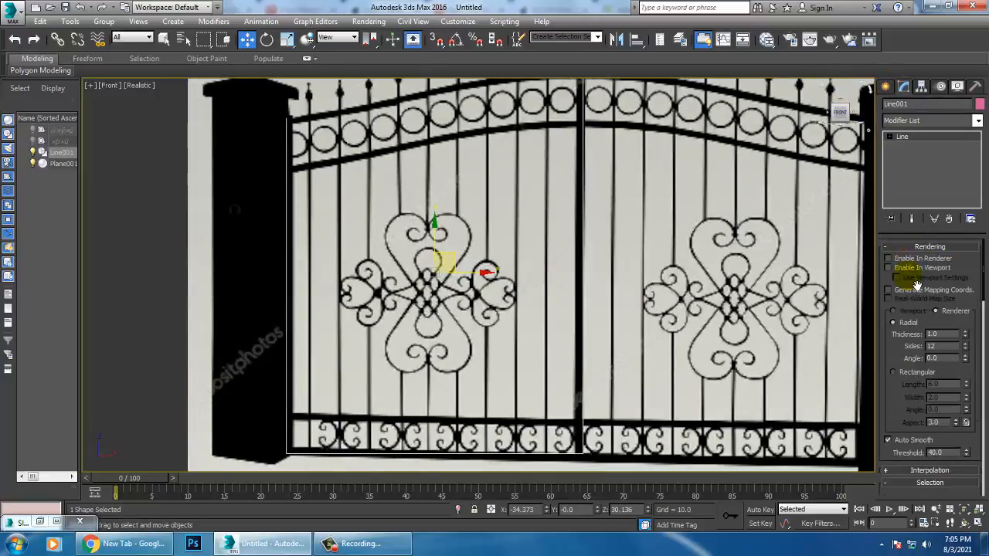
{"action": "left_click", "coordinate": [906, 376]}
Step: Move the frame line in front of the reference plane to Y about -36 and set its rectangular length to 1.68
{"action": "key", "text": "alt+w"}
{"action": "middle_click_drag", "start_coordinate": [736, 396], "coordinate": [728, 374], "text": "alt"}
{"action": "key", "text": "alt+w"}
{"action": "key", "text": "z"}
{"action": "left_click_drag", "start_coordinate": [501, 274], "coordinate": [609, 330]}
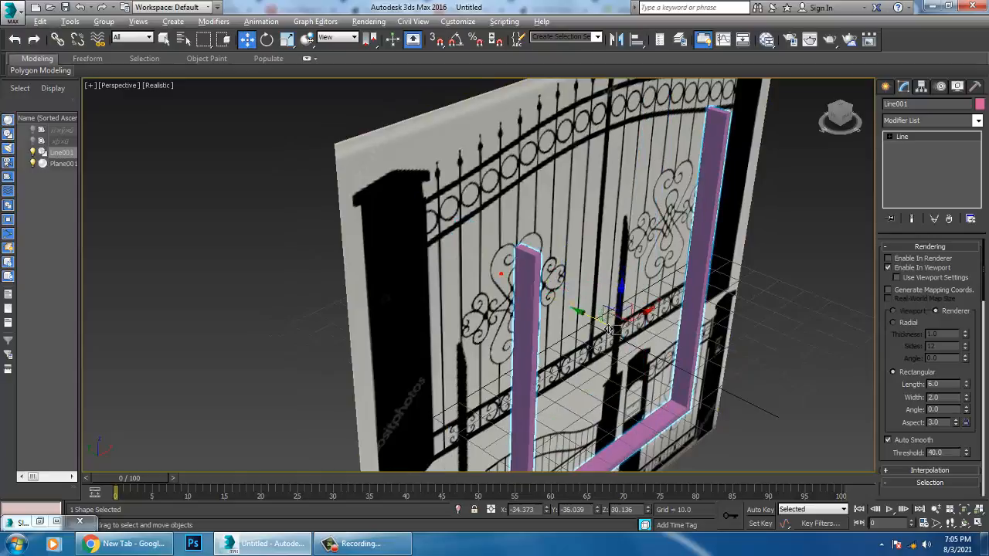
{"action": "middle_click_drag", "start_coordinate": [609, 330], "coordinate": [643, 349], "text": "alt"}
{"action": "left_click_drag", "start_coordinate": [968, 387], "coordinate": [28, 437]}
Step: Raise the top vertex of the frame's centre post by about 0.6 to match the reference image
{"action": "key", "text": "alt+w"}
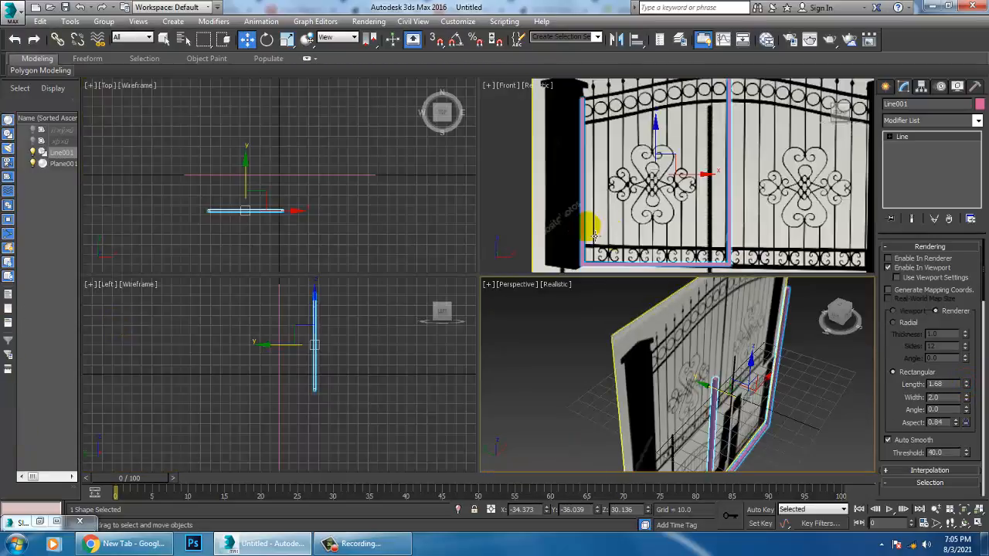
{"action": "middle_click_drag", "start_coordinate": [592, 221], "coordinate": [706, 221]}
{"action": "key", "text": "alt+w"}
{"action": "scroll", "coordinate": [608, 284], "scroll_direction": "up", "scroll_amount": 2}
{"action": "middle_click_drag", "start_coordinate": [609, 292], "coordinate": [646, 416]}
{"action": "scroll", "coordinate": [642, 237], "scroll_direction": "up", "scroll_amount": 2}
{"action": "key", "text": "1"}
{"action": "left_click_drag", "start_coordinate": [603, 110], "coordinate": [687, 162]}
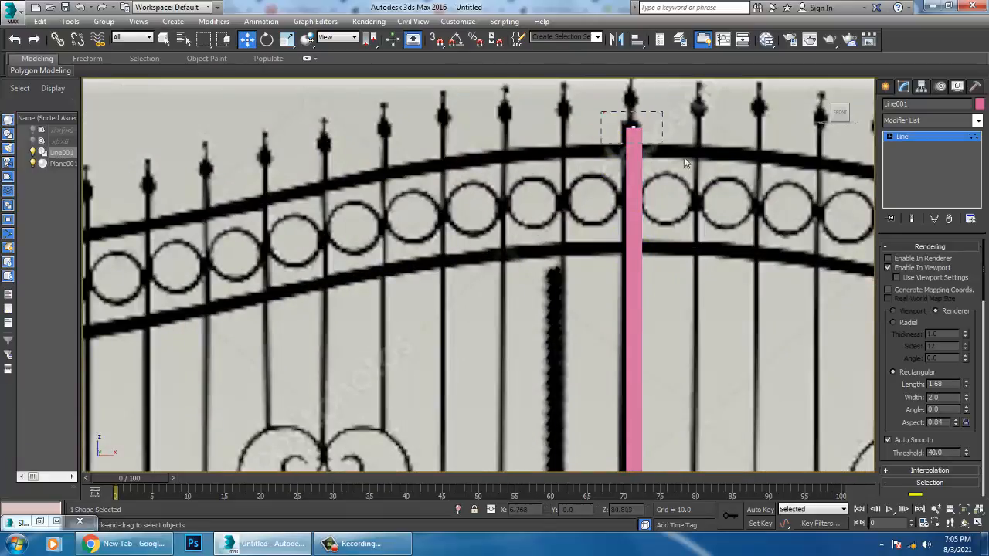
{"action": "middle_click_drag", "start_coordinate": [645, 107], "coordinate": [642, 162]}
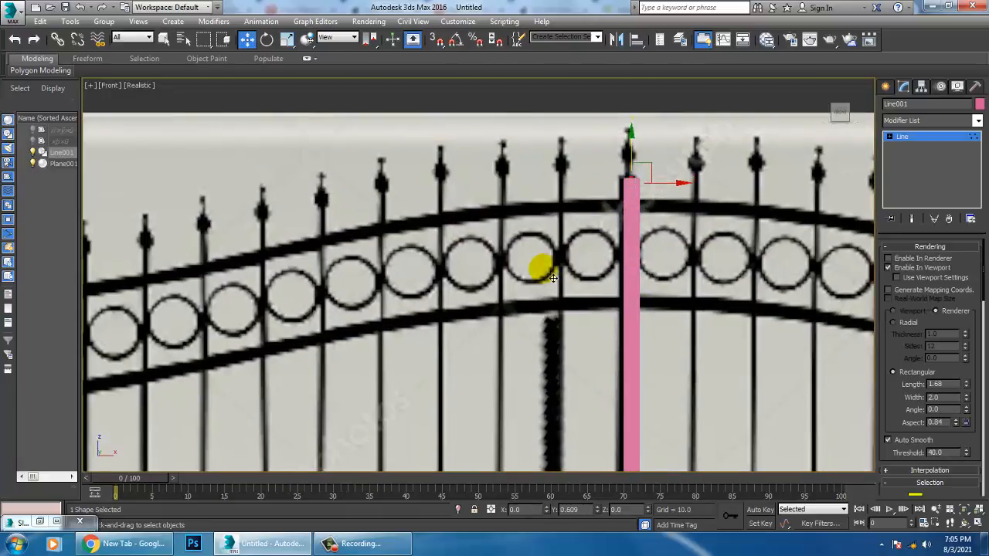
Step: Raise the top vertex of the frame's outer post slightly beside the reference pillar
{"action": "scroll", "coordinate": [556, 237], "scroll_direction": "down", "scroll_amount": 2}
{"action": "middle_click_drag", "start_coordinate": [462, 334], "coordinate": [542, 288]}
{"action": "scroll", "coordinate": [500, 241], "scroll_direction": "up", "scroll_amount": 2}
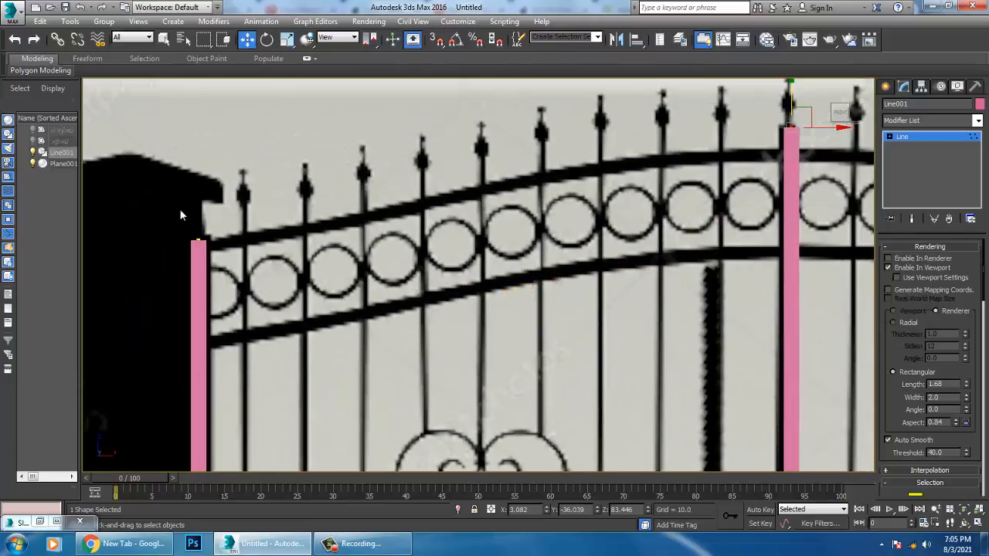
{"action": "left_click_drag", "start_coordinate": [179, 215], "coordinate": [227, 260]}
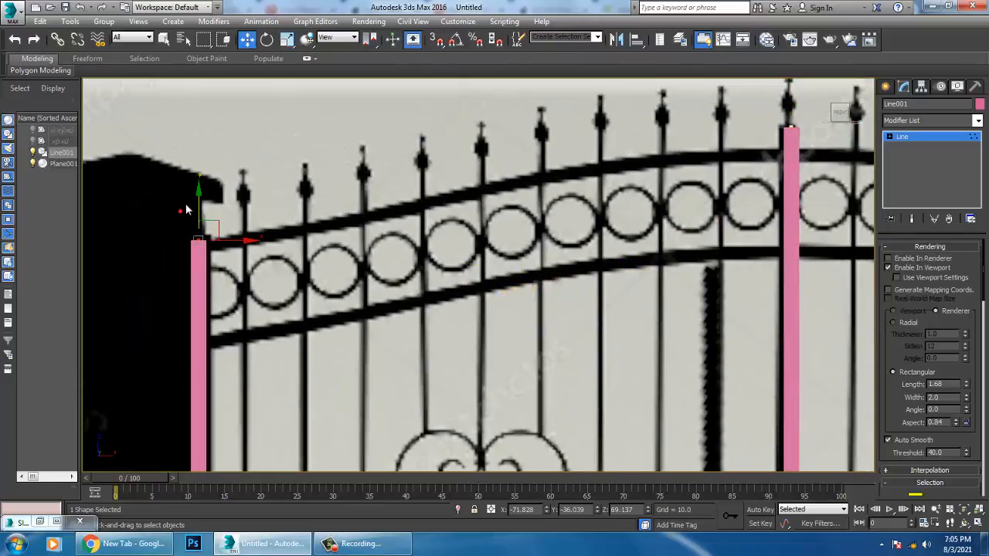
Step: Trace the upper curved rail from the outer post to the centre post as a line with viewport rendering turned off
{"action": "left_click", "coordinate": [886, 86]}
{"action": "left_click", "coordinate": [909, 175]}
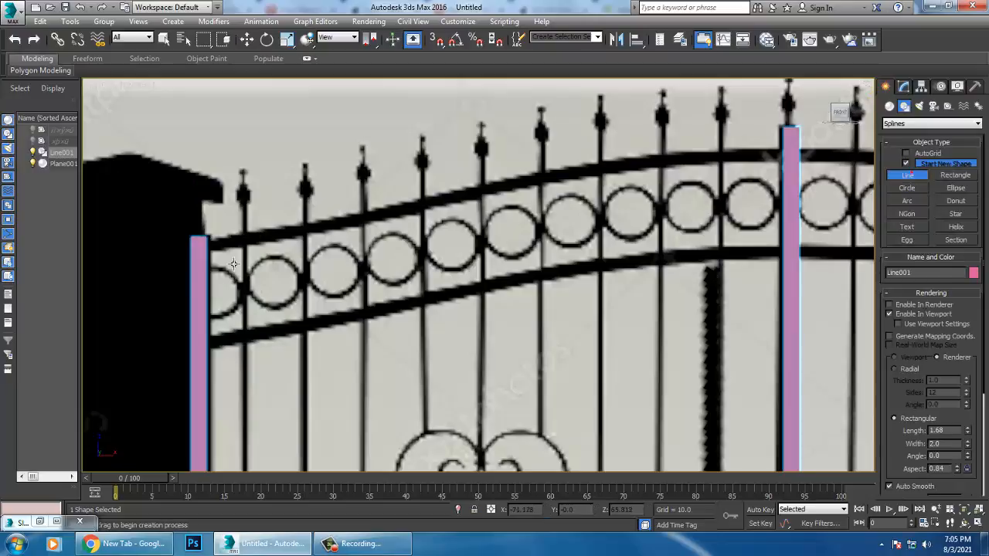
{"action": "left_click", "coordinate": [206, 245]}
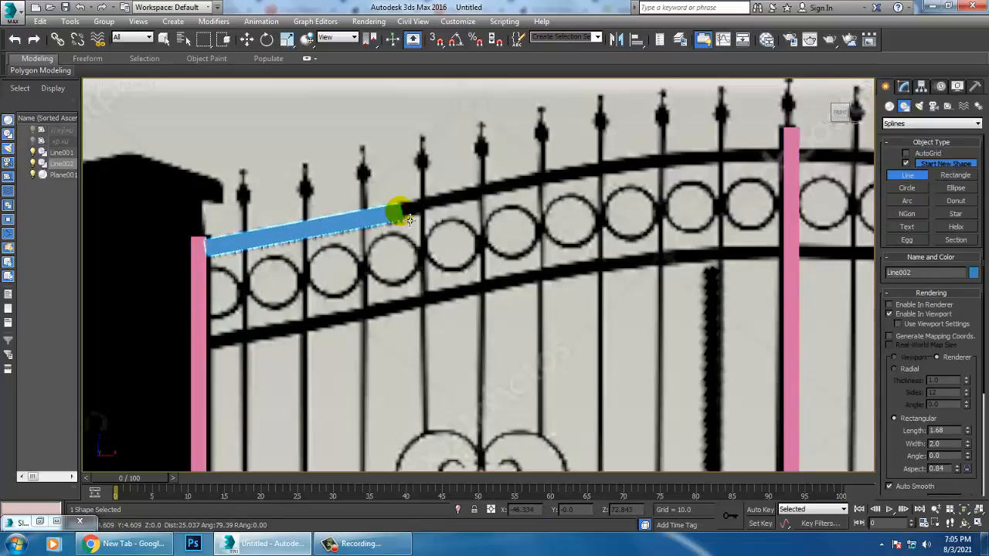
{"action": "right_click", "coordinate": [459, 255]}
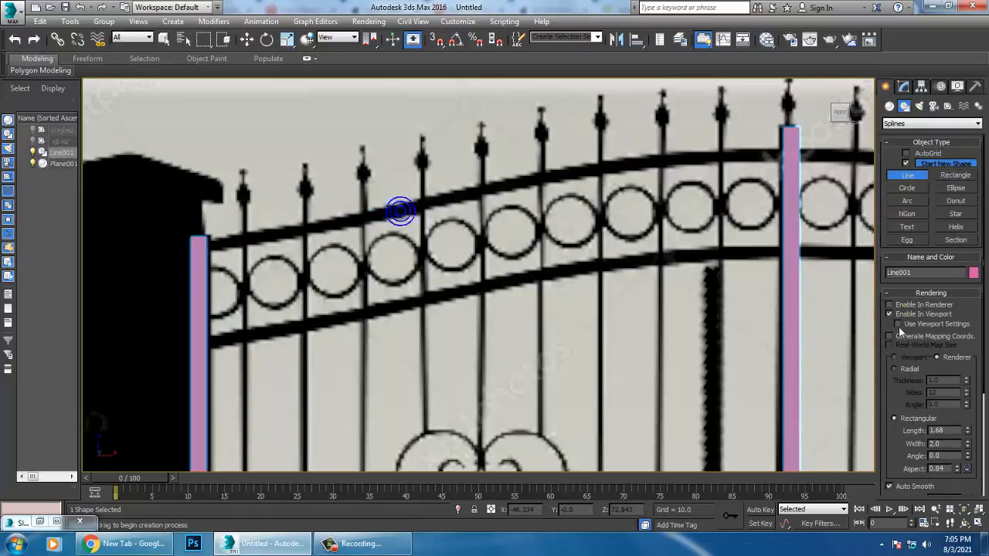
{"action": "left_click", "coordinate": [206, 246]}
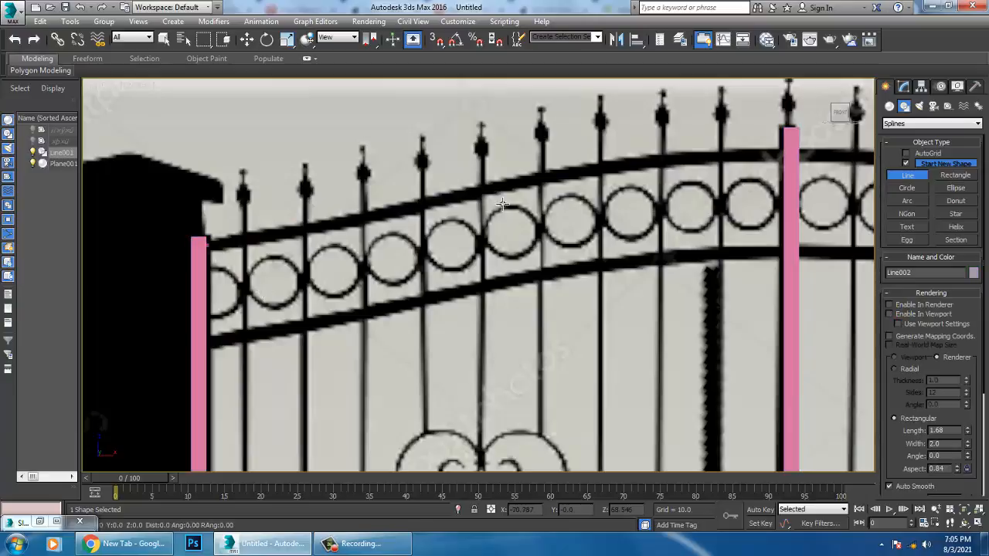
{"action": "left_click", "coordinate": [492, 193]}
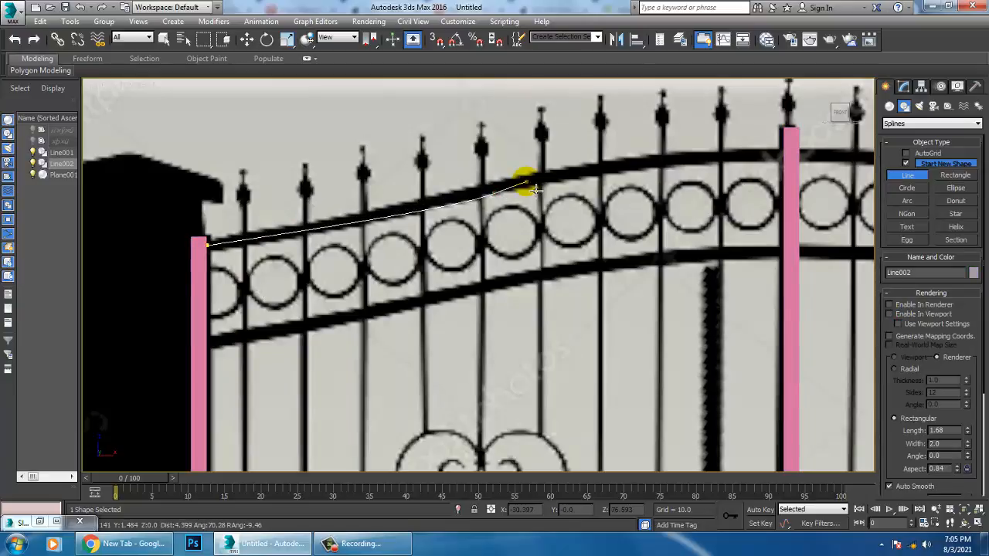
{"action": "key", "text": "BackSpace"}
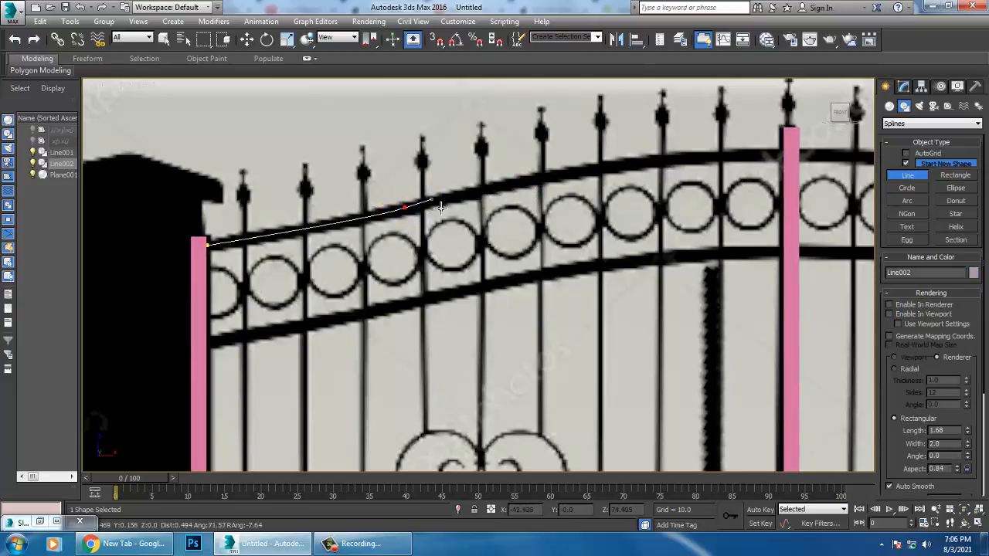
{"action": "left_click", "coordinate": [651, 161]}
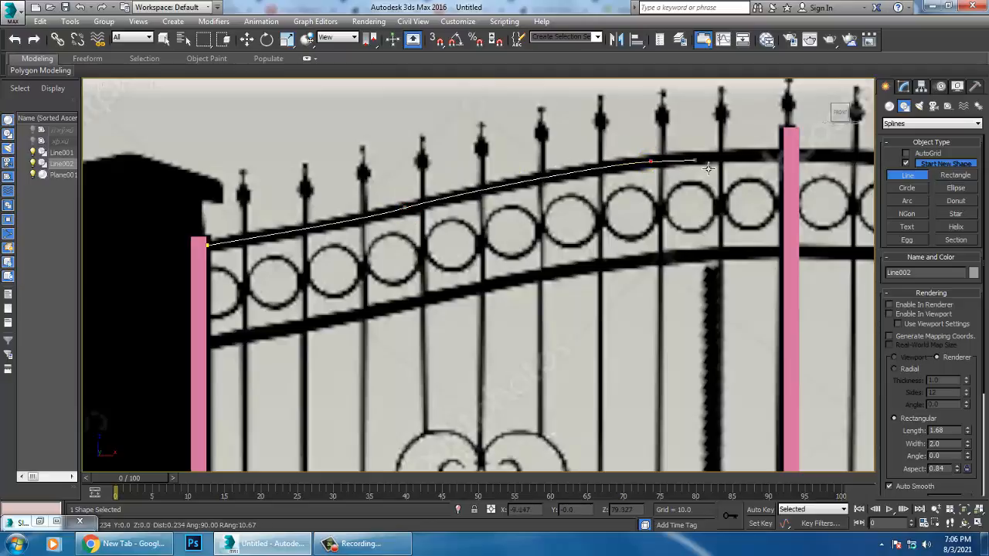
{"action": "left_click", "coordinate": [796, 158]}
{"action": "right_click", "coordinate": [800, 163]}
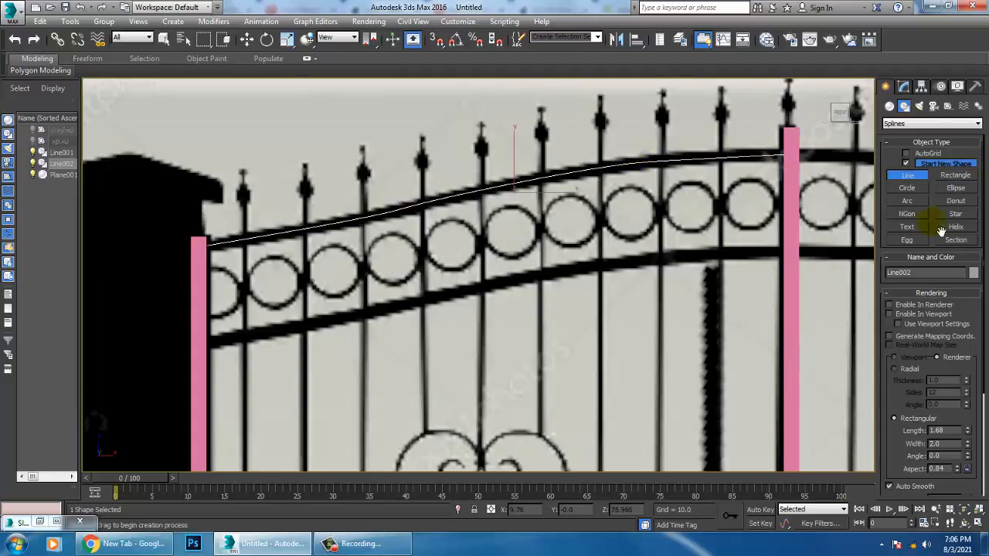
Step: Enable the upper rail in the viewport and set its rectangular width to 1.18
{"action": "key", "text": "w"}
{"action": "left_click", "coordinate": [904, 87]}
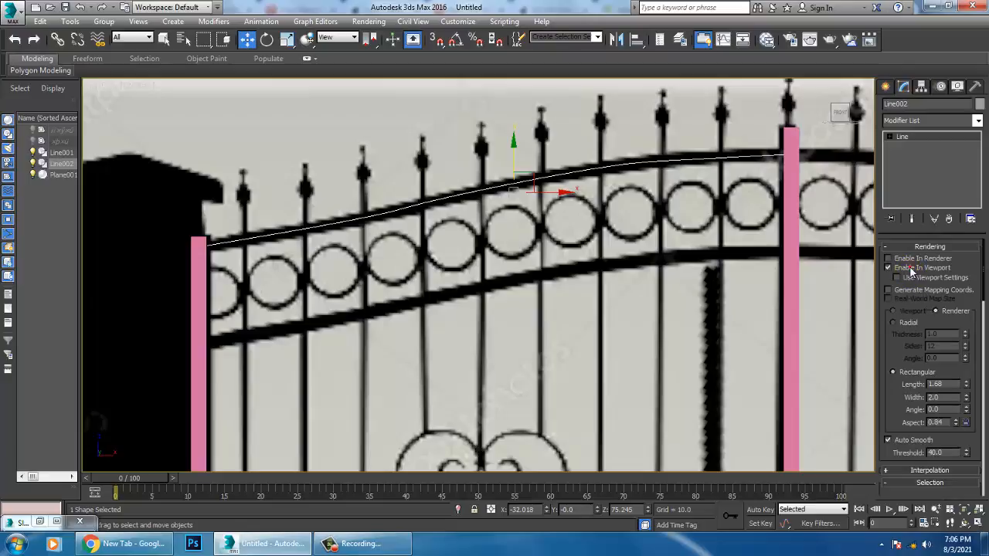
{"action": "left_click_drag", "start_coordinate": [968, 385], "coordinate": [983, 434]}
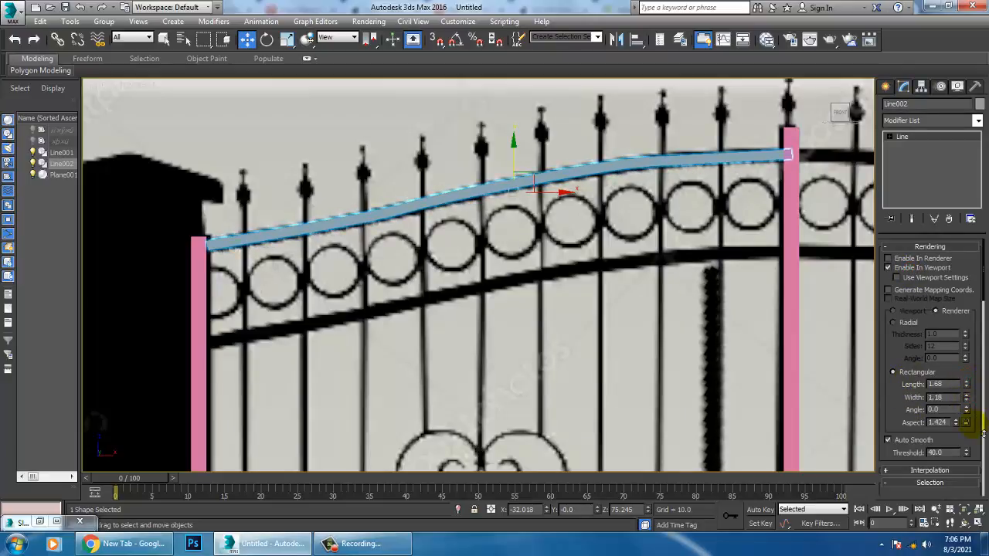
Step: Move the upper rail forward from the reference plane to Y about -36.05, in line with the frame posts
{"action": "key", "text": "alt+w"}
{"action": "right_click", "coordinate": [739, 369]}
{"action": "key", "text": "alt+w"}
{"action": "scroll", "coordinate": [627, 299], "scroll_direction": "up", "scroll_amount": 3}
{"action": "middle_click_drag", "start_coordinate": [628, 299], "coordinate": [456, 210], "text": "alt"}
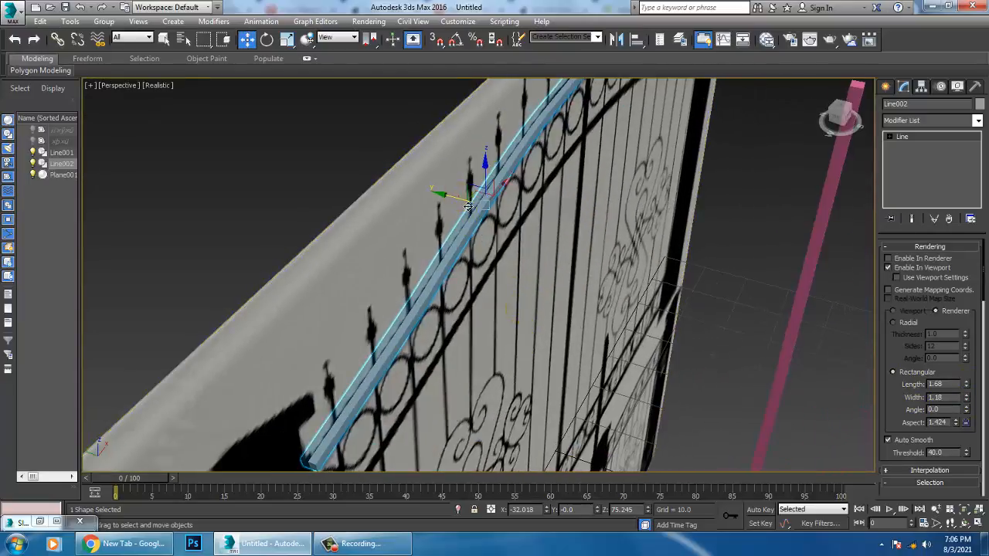
{"action": "left_click_drag", "start_coordinate": [596, 262], "coordinate": [735, 298]}
{"action": "middle_click_drag", "start_coordinate": [735, 299], "coordinate": [708, 315], "text": "alt"}
{"action": "scroll", "coordinate": [605, 221], "scroll_direction": "up", "scroll_amount": 3}
{"action": "middle_click_drag", "start_coordinate": [599, 228], "coordinate": [593, 272]}
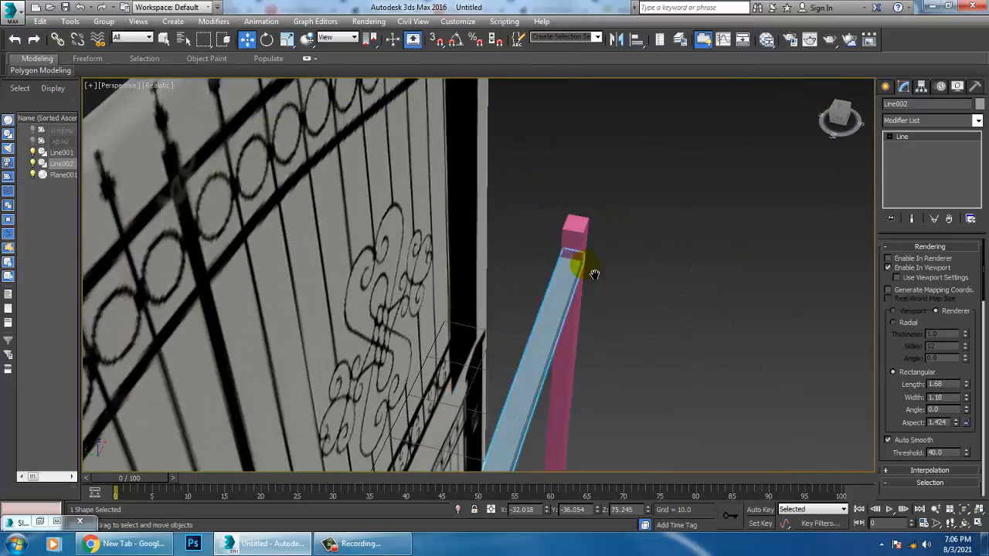
Step: Reduce the upper rail's rectangular length to 1.428 so it sits within the thickness of the posts
{"action": "scroll", "coordinate": [592, 272], "scroll_direction": "up", "scroll_amount": 3}
{"action": "mouse_move", "coordinate": [967, 386]}
{"action": "left_mouse_down"}
{"action": "mouse_move", "coordinate": [983, 407]}
{"action": "mouse_move", "coordinate": [980, 394]}
{"action": "left_mouse_up"}
{"action": "middle_click_drag", "start_coordinate": [622, 335], "coordinate": [474, 331], "text": "alt"}
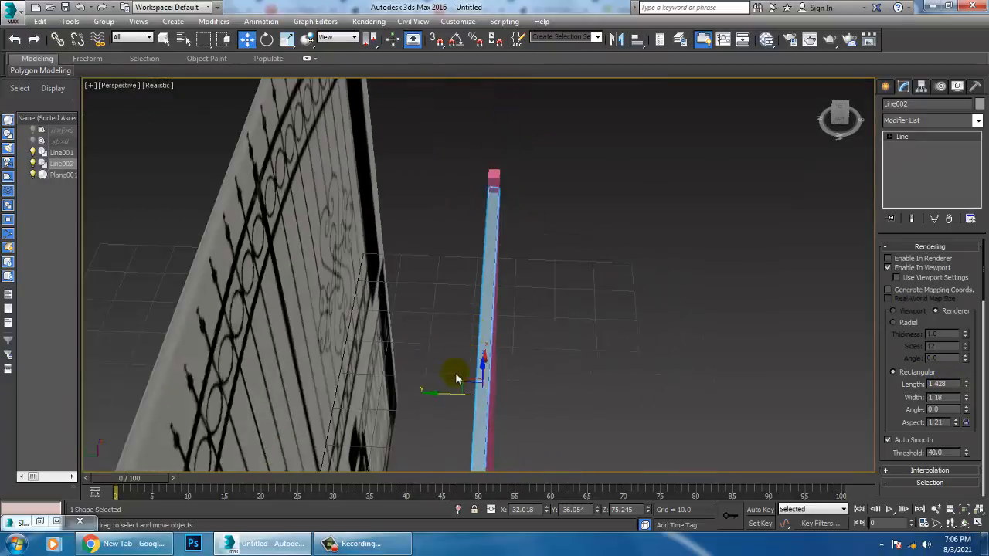
Step: Check how the upper rail lines up with the frame posts from above and in perspective
{"action": "key", "text": "alt+w"}
{"action": "middle_click", "coordinate": [318, 220]}
{"action": "key", "text": "alt+w"}
{"action": "key", "text": "z"}
{"action": "middle_click_drag", "start_coordinate": [327, 221], "coordinate": [395, 183]}
{"action": "scroll", "coordinate": [423, 245], "scroll_direction": "down", "scroll_amount": 3}
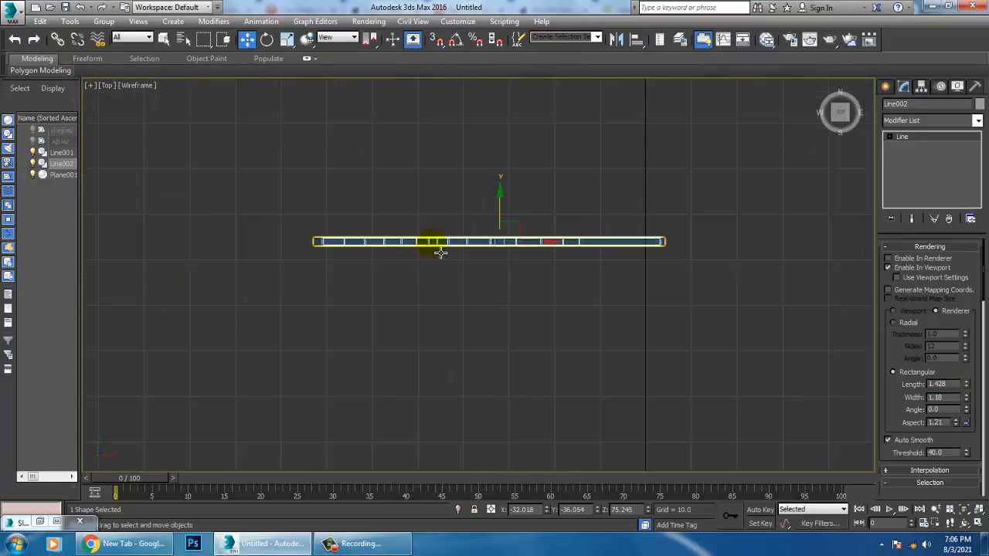
{"action": "middle_click_drag", "start_coordinate": [439, 248], "coordinate": [445, 263]}
{"action": "scroll", "coordinate": [482, 245], "scroll_direction": "up", "scroll_amount": 3}
{"action": "middle_click_drag", "start_coordinate": [629, 284], "coordinate": [468, 298]}
{"action": "scroll", "coordinate": [384, 261], "scroll_direction": "up", "scroll_amount": 2}
{"action": "key", "text": "alt+w"}
{"action": "middle_click", "coordinate": [718, 370]}
{"action": "key", "text": "alt+w"}
{"action": "middle_click_drag", "start_coordinate": [623, 343], "coordinate": [499, 318], "text": "alt"}
Step: Shift the upper rail's outer end vertex about -0.4 along X so it runs into the outer post
{"action": "key", "text": "alt+w"}
{"action": "middle_click", "coordinate": [819, 149]}
{"action": "key", "text": "alt+w"}
{"action": "scroll", "coordinate": [548, 204], "scroll_direction": "up", "scroll_amount": 4}
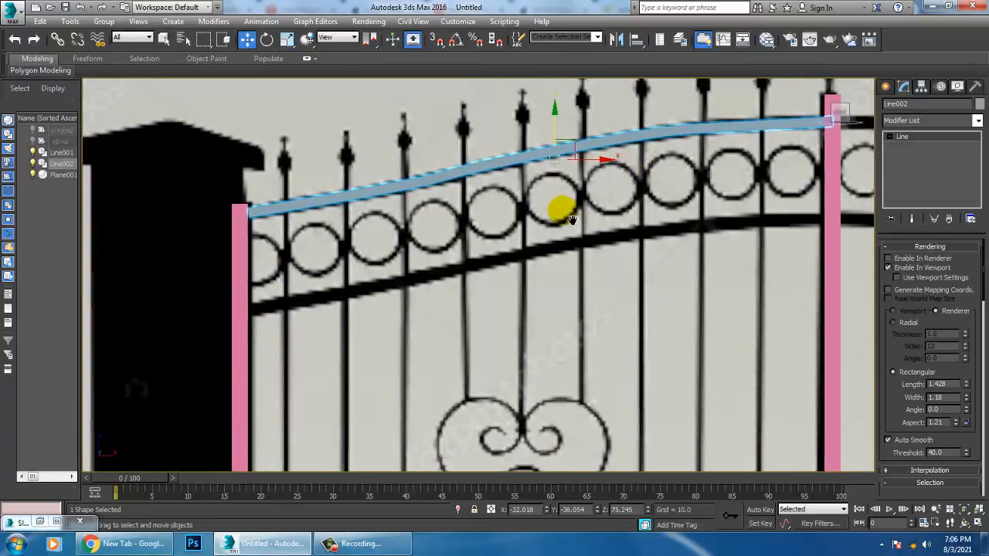
{"action": "middle_click_drag", "start_coordinate": [346, 245], "coordinate": [454, 296]}
{"action": "scroll", "coordinate": [454, 296], "scroll_direction": "up", "scroll_amount": 2}
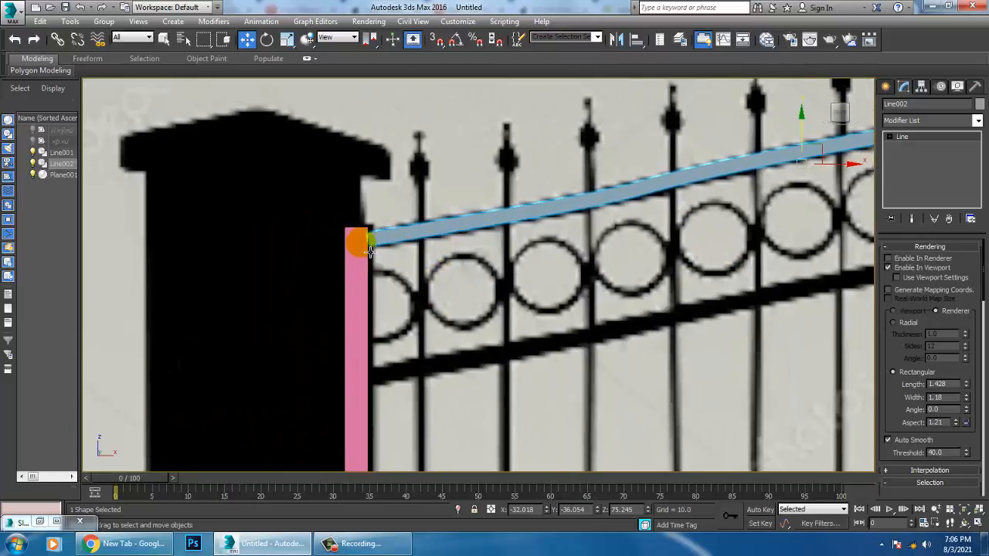
{"action": "key", "text": "1"}
{"action": "left_click_drag", "start_coordinate": [328, 209], "coordinate": [410, 249]}
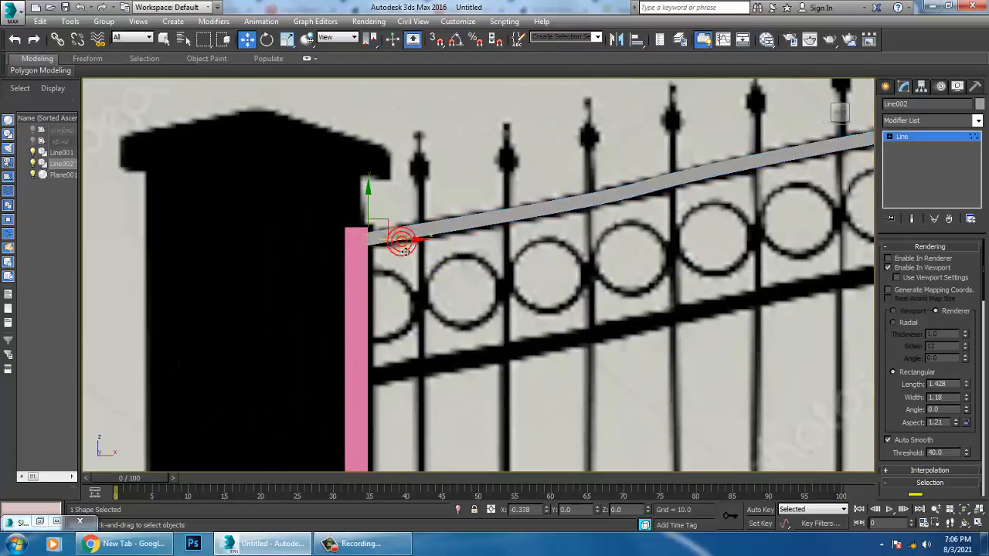
Step: Copy the whole upper rail about 12 units straight down onto the lower curved rail of the reference
{"action": "scroll", "coordinate": [543, 246], "scroll_direction": "down", "scroll_amount": 2}
{"action": "middle_click_drag", "start_coordinate": [642, 245], "coordinate": [340, 240]}
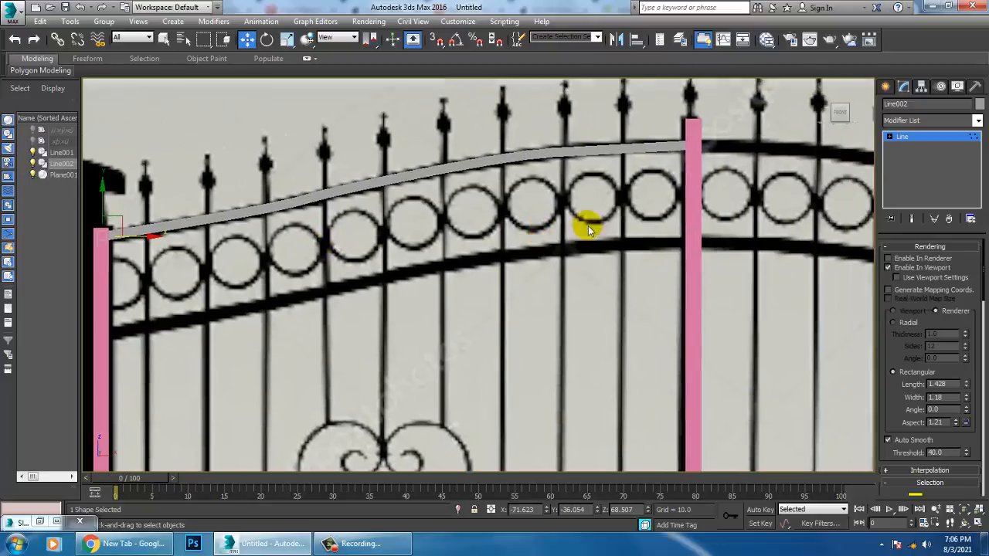
{"action": "left_click", "coordinate": [912, 137]}
{"action": "left_click_drag", "start_coordinate": [417, 147], "coordinate": [464, 250], "text": "shift"}
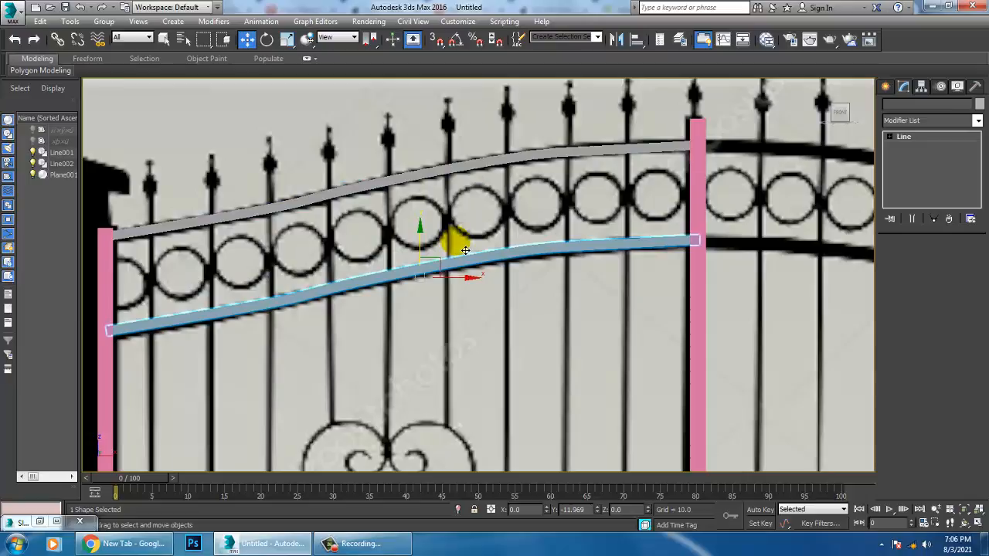
{"action": "left_click", "coordinate": [497, 325]}
Step: With viewport rendering off, trace the first vertical bar as a straight line about 89 units long, from below its spear tip to the bottom frame
{"action": "scroll", "coordinate": [507, 297], "scroll_direction": "down", "scroll_amount": 3}
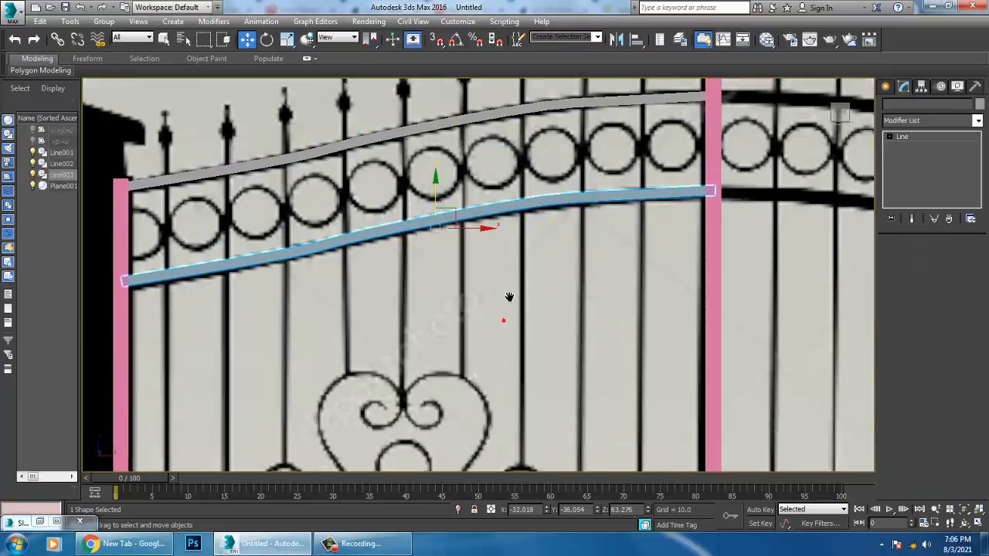
{"action": "middle_click_drag", "start_coordinate": [479, 383], "coordinate": [537, 273]}
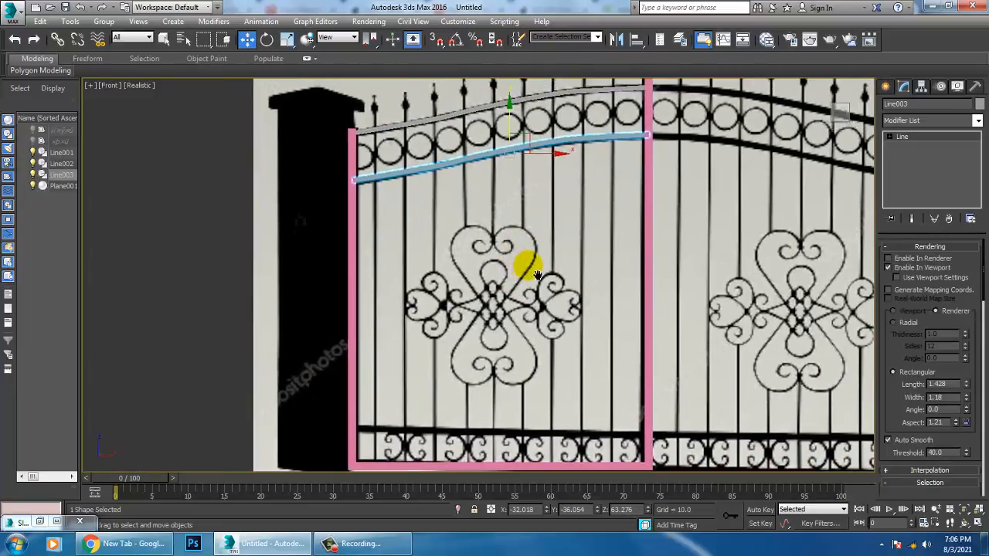
{"action": "left_click", "coordinate": [885, 87]}
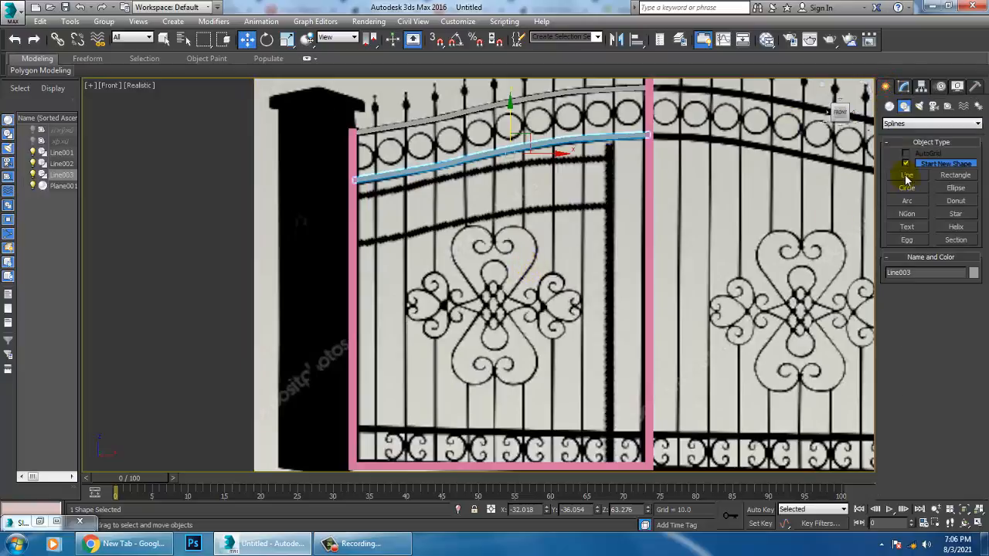
{"action": "left_click", "coordinate": [907, 175]}
{"action": "middle_click_drag", "start_coordinate": [531, 205], "coordinate": [588, 219]}
{"action": "left_click", "coordinate": [890, 315]}
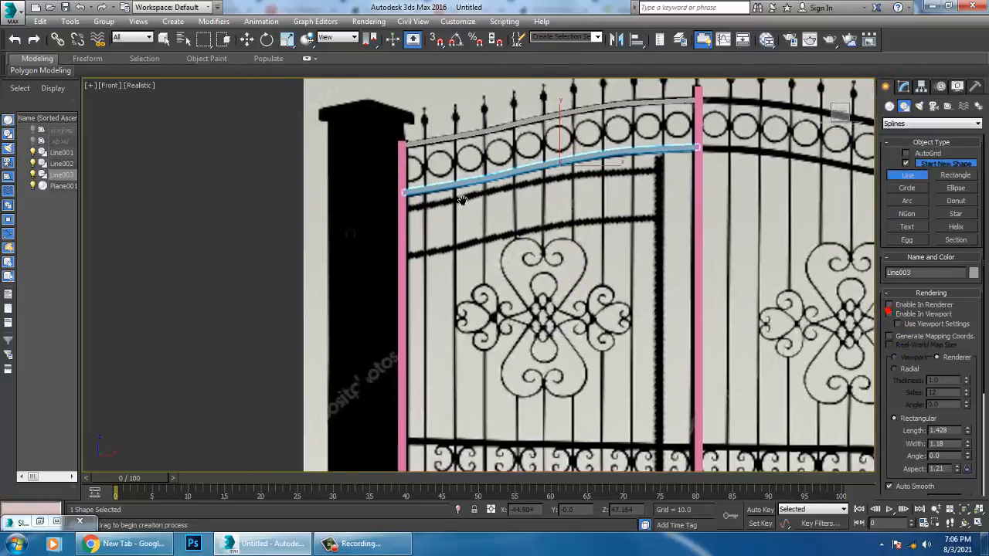
{"action": "middle_click_drag", "start_coordinate": [434, 139], "coordinate": [503, 304]}
{"action": "scroll", "coordinate": [431, 141], "scroll_direction": "up", "scroll_amount": 4}
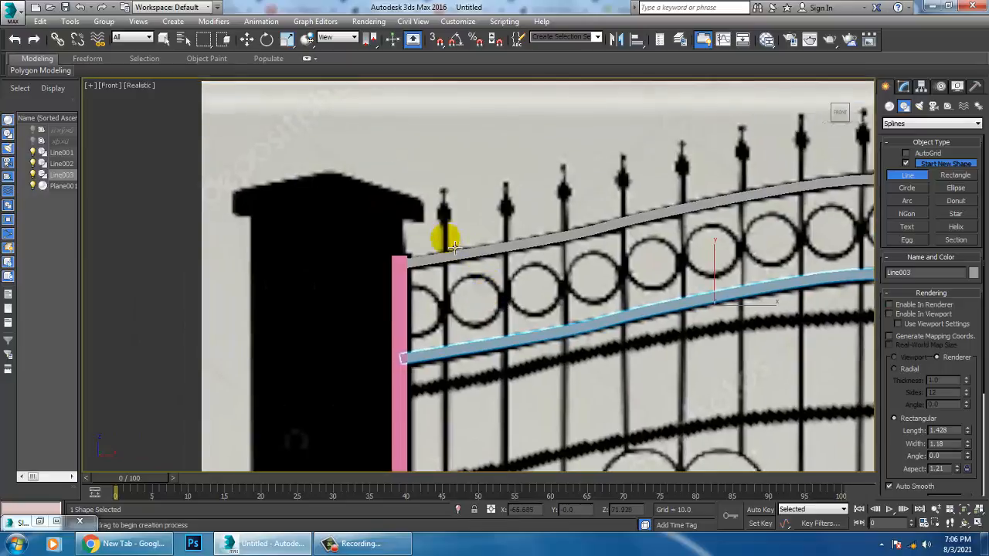
{"action": "left_click", "coordinate": [451, 236]}
{"action": "middle_click_drag", "start_coordinate": [440, 428], "coordinate": [445, 232]}
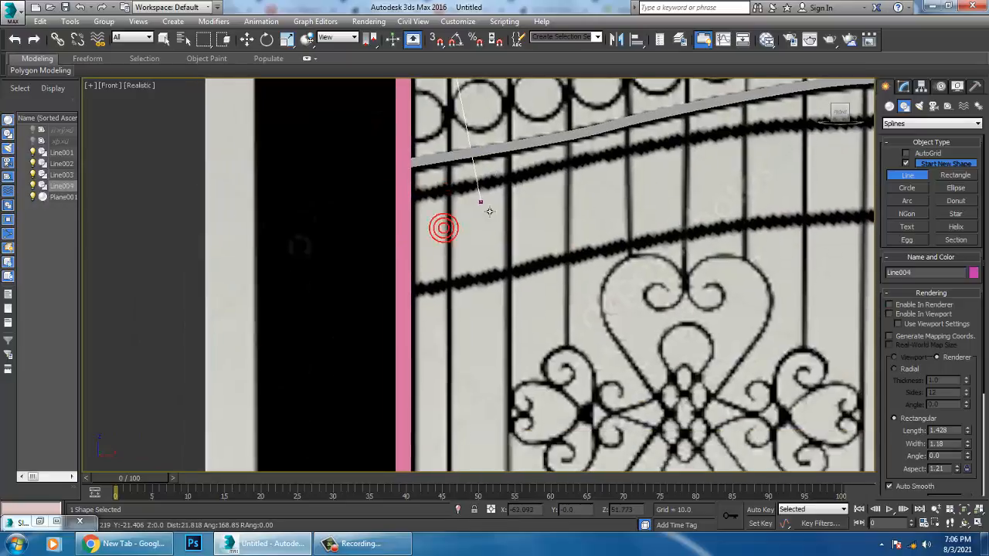
{"action": "middle_click_drag", "start_coordinate": [442, 426], "coordinate": [448, 250]}
{"action": "middle_click_drag", "start_coordinate": [458, 376], "coordinate": [489, 187]}
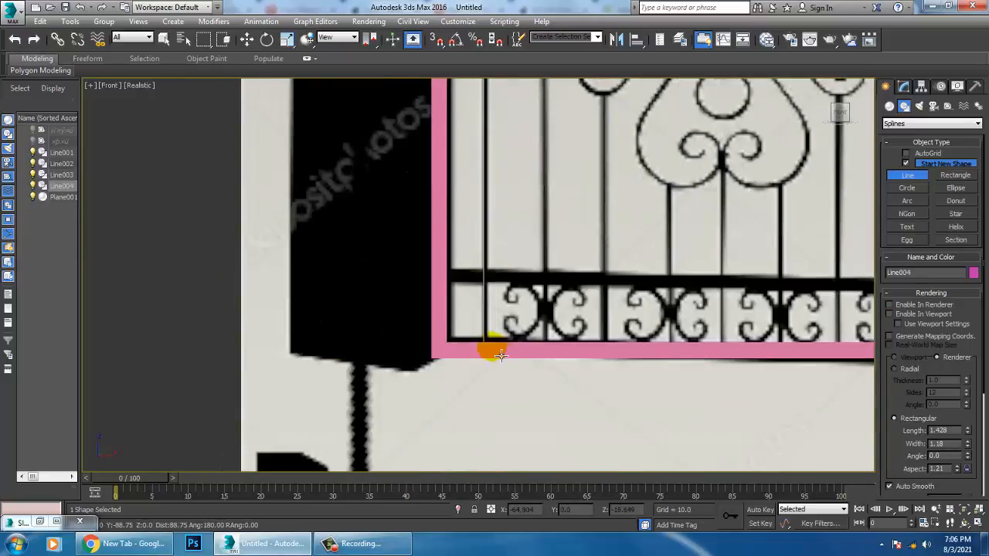
{"action": "left_click", "coordinate": [499, 356], "text": "shift"}
{"action": "right_click", "coordinate": [497, 353]}
{"action": "right_click", "coordinate": [495, 348]}
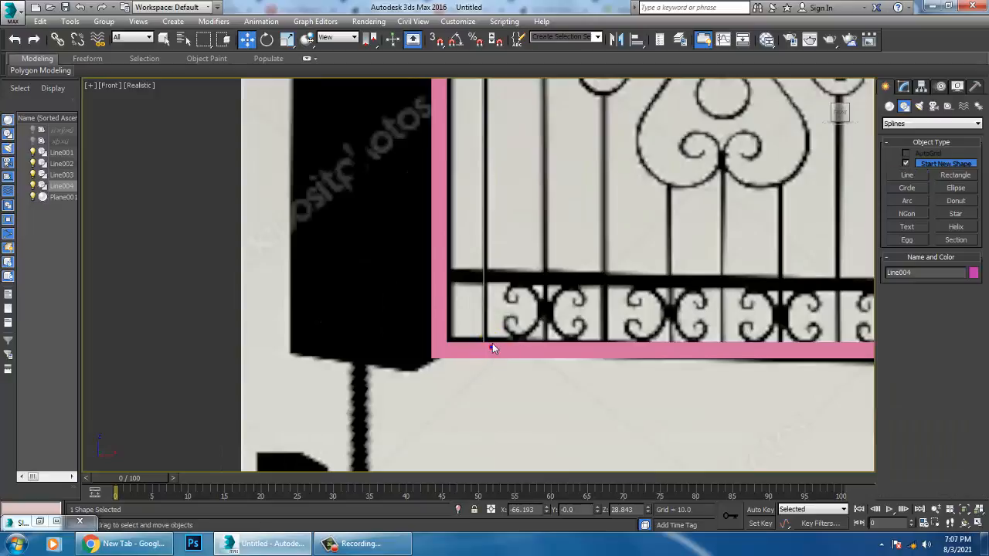
Step: Align the first vertical bar at X -65.97 and show it in the viewport with a radial cross-section of thickness 0.45
{"action": "middle_click_drag", "start_coordinate": [558, 196], "coordinate": [552, 340]}
{"action": "scroll", "coordinate": [551, 339], "scroll_direction": "down", "scroll_amount": 2}
{"action": "middle_click_drag", "start_coordinate": [539, 265], "coordinate": [538, 306]}
{"action": "scroll", "coordinate": [537, 305], "scroll_direction": "up", "scroll_amount": 3}
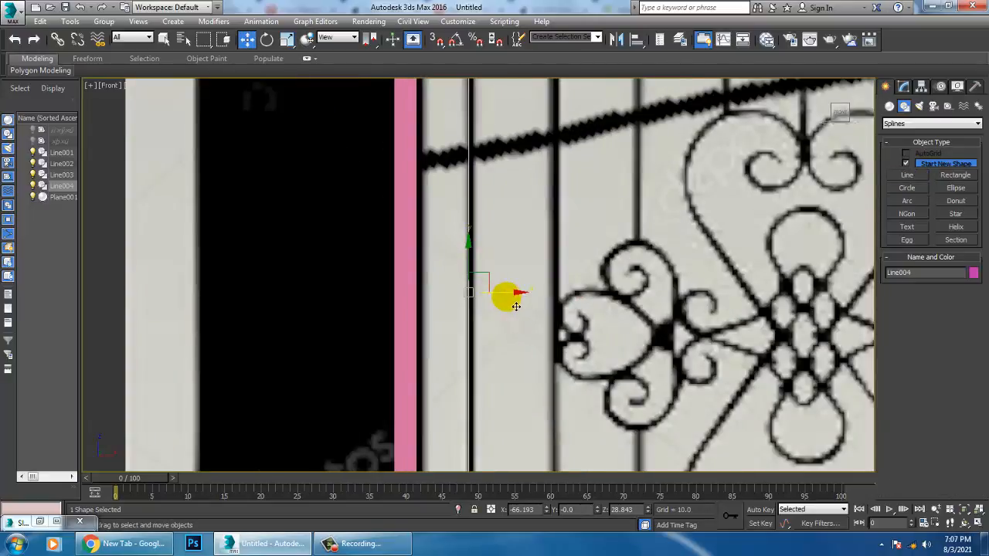
{"action": "left_click", "coordinate": [904, 86]}
{"action": "left_click", "coordinate": [898, 268]}
{"action": "left_click", "coordinate": [897, 323]}
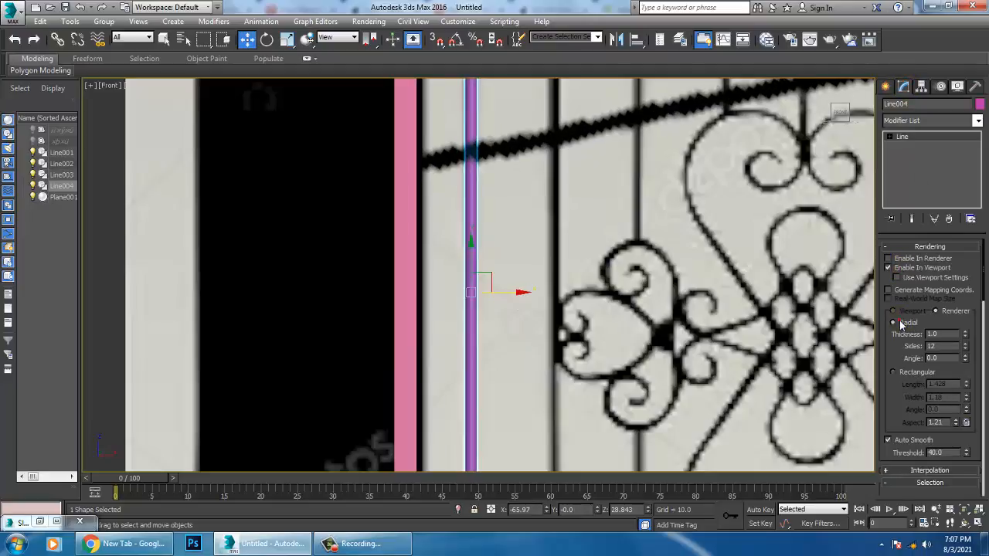
{"action": "left_click_drag", "start_coordinate": [965, 339], "coordinate": [986, 378]}
Step: Move the first vertical bar forward to Y -36.03, in line with the gate frame
{"action": "scroll", "coordinate": [656, 313], "scroll_direction": "down", "scroll_amount": 3}
{"action": "middle_click_drag", "start_coordinate": [653, 315], "coordinate": [651, 377]}
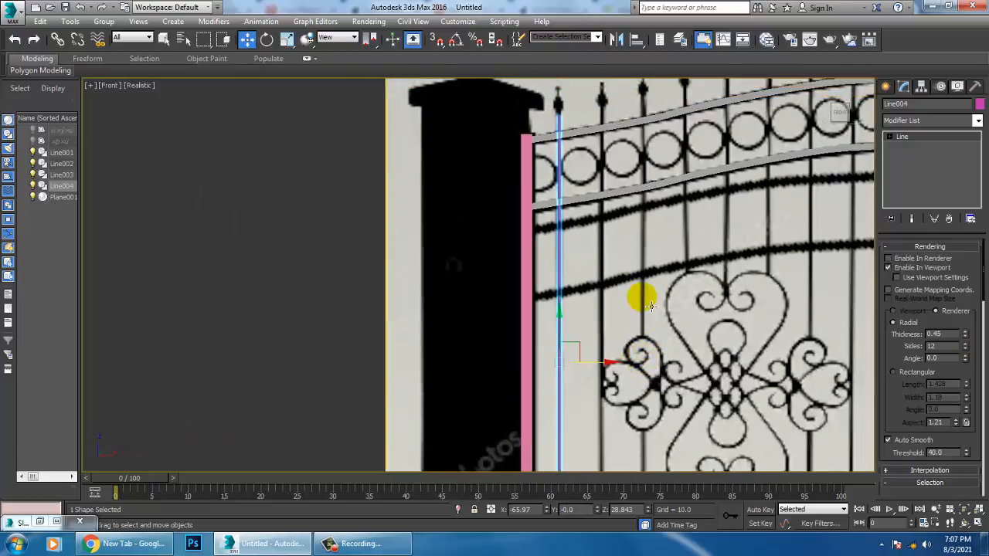
{"action": "middle_click_drag", "start_coordinate": [611, 233], "coordinate": [530, 142]}
{"action": "key", "text": "alt+w"}
{"action": "middle_click", "coordinate": [338, 188]}
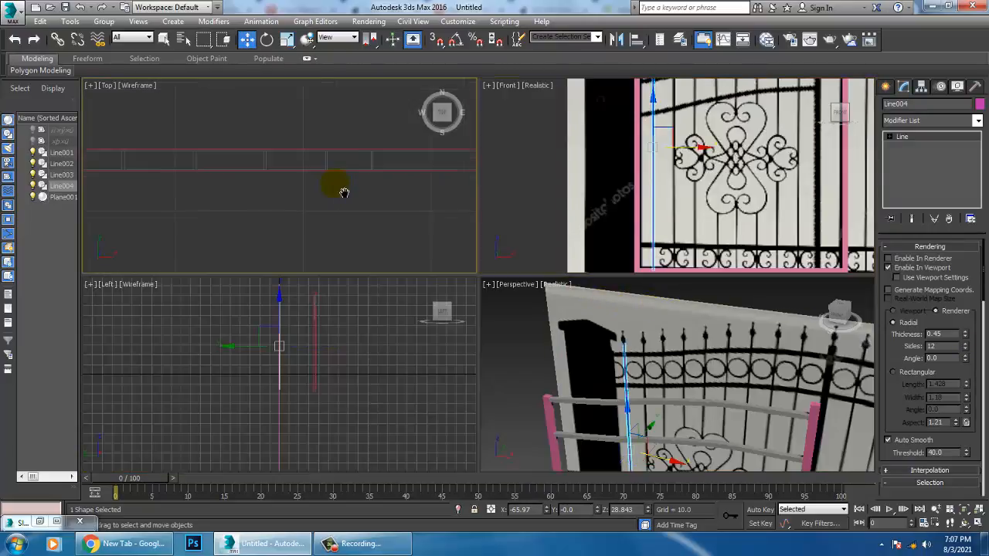
{"action": "key", "text": "alt+w"}
{"action": "key", "text": "z"}
{"action": "scroll", "coordinate": [452, 288], "scroll_direction": "down", "scroll_amount": 5}
{"action": "middle_click_drag", "start_coordinate": [461, 294], "coordinate": [485, 384]}
{"action": "scroll", "coordinate": [484, 369], "scroll_direction": "down", "scroll_amount": 3}
{"action": "scroll", "coordinate": [482, 356], "scroll_direction": "down", "scroll_amount": 2}
{"action": "middle_click_drag", "start_coordinate": [486, 328], "coordinate": [483, 407]}
{"action": "scroll", "coordinate": [485, 402], "scroll_direction": "down", "scroll_amount": 3}
{"action": "middle_click_drag", "start_coordinate": [446, 99], "coordinate": [447, 187]}
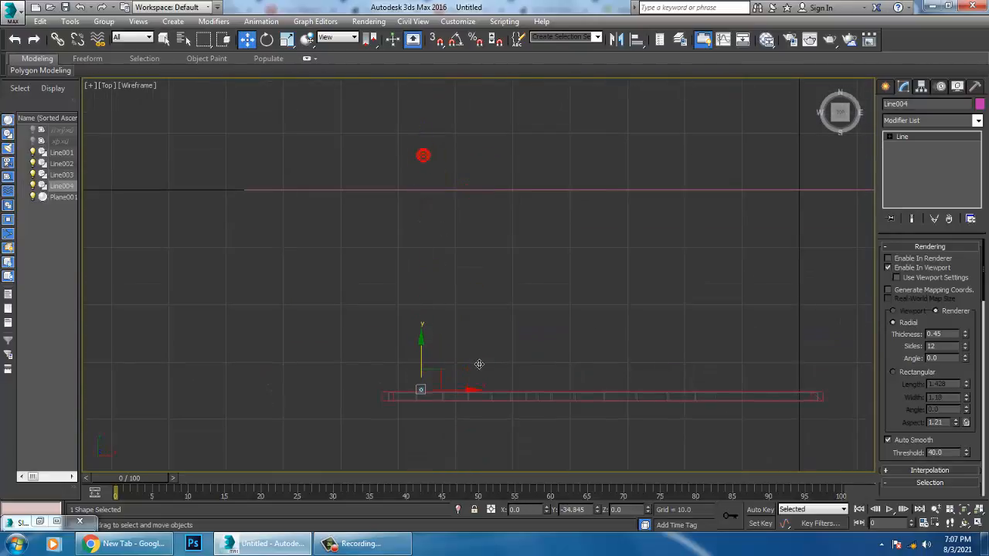
{"action": "key", "text": "alt+w"}
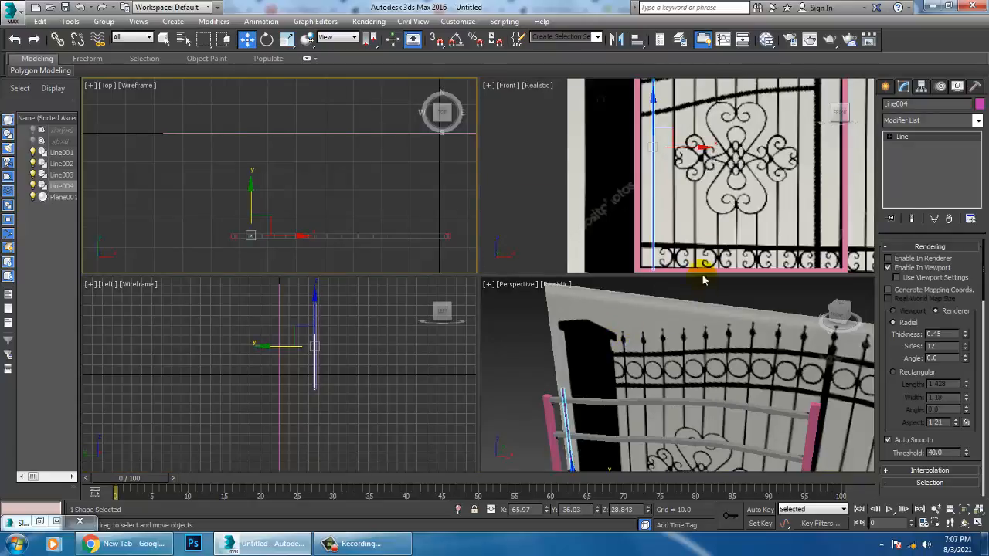
Step: Copy the first vertical bar about 7.6 units sideways onto the second bar of the reference, at X -58.397
{"action": "right_click", "coordinate": [687, 209]}
{"action": "key", "text": "alt+w"}
{"action": "middle_click_drag", "start_coordinate": [524, 258], "coordinate": [527, 286]}
{"action": "scroll", "coordinate": [525, 285], "scroll_direction": "up", "scroll_amount": 6}
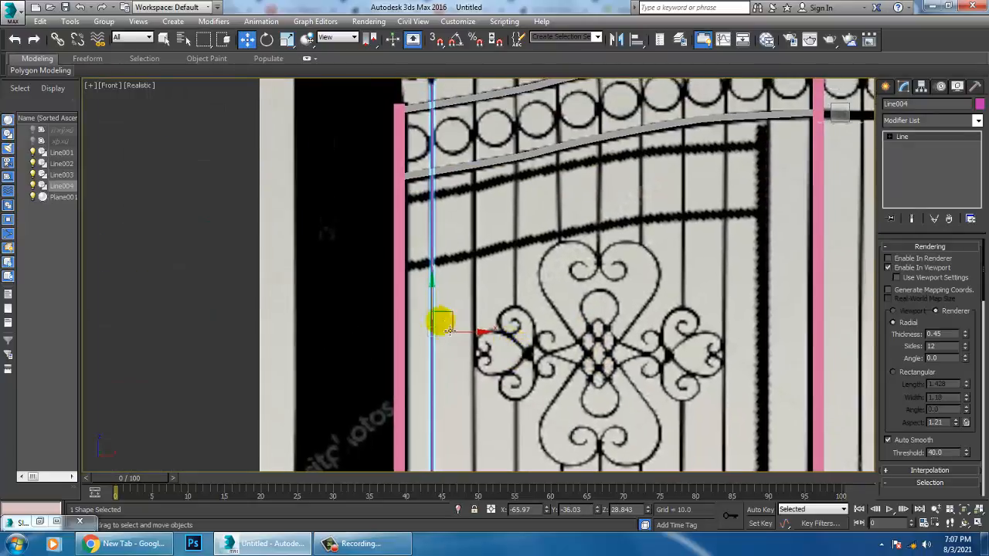
{"action": "left_click_drag", "start_coordinate": [551, 356], "coordinate": [593, 354], "text": "shift"}
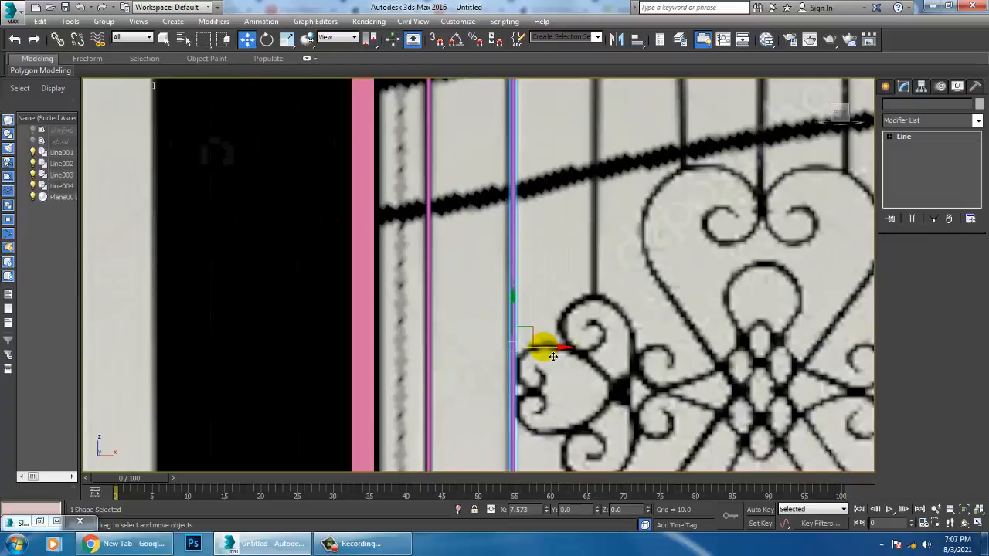
{"action": "left_click", "coordinate": [495, 324]}
Step: Raise the top end of the second bar so it meets the base of its spear tip
{"action": "scroll", "coordinate": [518, 356], "scroll_direction": "down", "scroll_amount": 5}
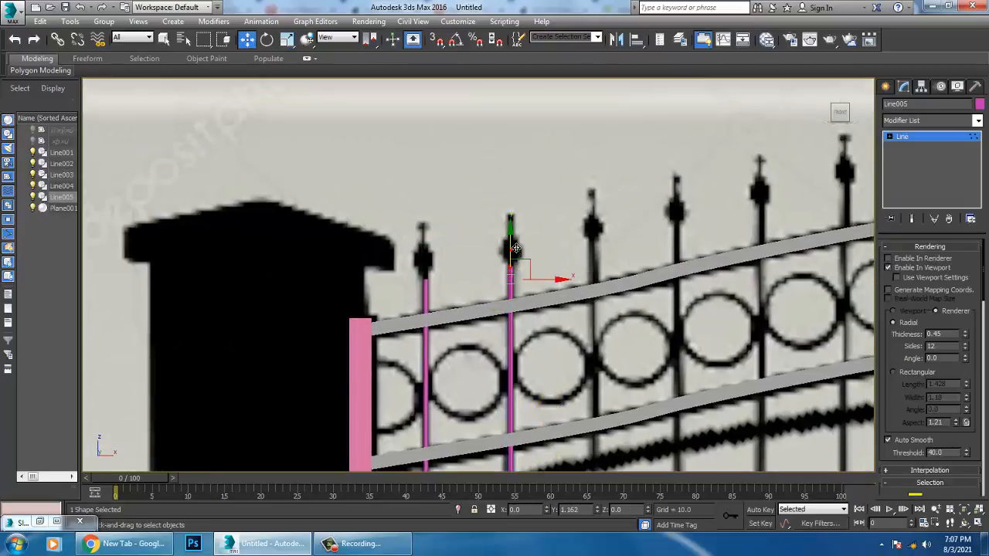
{"action": "left_click_drag", "start_coordinate": [516, 248], "coordinate": [516, 235]}
{"action": "left_click", "coordinate": [929, 141]}
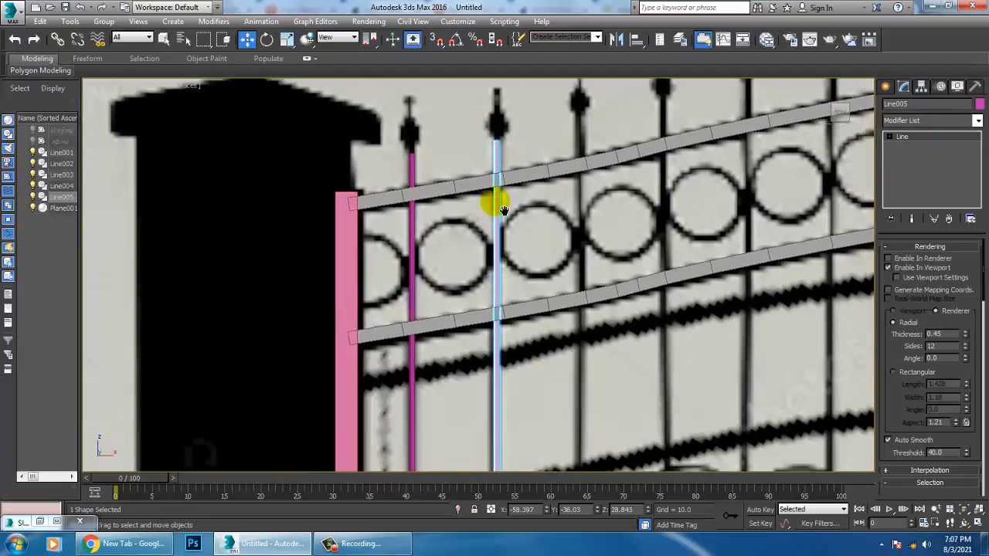
Step: Copy the second bar sideways onto the third bar of the reference, at X -51.204
{"action": "scroll", "coordinate": [503, 299], "scroll_direction": "down", "scroll_amount": 3}
{"action": "scroll", "coordinate": [481, 310], "scroll_direction": "up", "scroll_amount": 3}
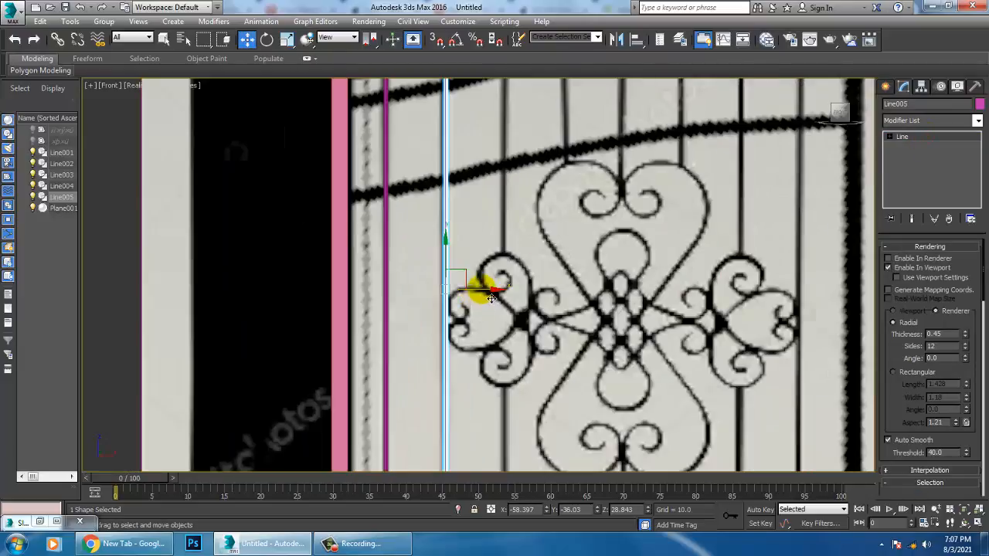
{"action": "mouse_move", "coordinate": [482, 287]}
{"action": "left_mouse_down"}
{"action": "mouse_move", "coordinate": [546, 298]}
{"action": "mouse_move", "coordinate": [546, 287]}
{"action": "left_mouse_up"}
{"action": "left_click", "coordinate": [506, 327]}
Step: Shorten the third bar by moving its bottom end vertex up to the top of the left side scroll
{"action": "middle_click_drag", "start_coordinate": [560, 465], "coordinate": [526, 223]}
{"action": "key", "text": "1"}
{"action": "left_click_drag", "start_coordinate": [482, 303], "coordinate": [469, 120]}
{"action": "middle_click_drag", "start_coordinate": [469, 120], "coordinate": [444, 247]}
{"action": "left_click_drag", "start_coordinate": [455, 275], "coordinate": [461, 179]}
{"action": "left_click", "coordinate": [921, 139]}
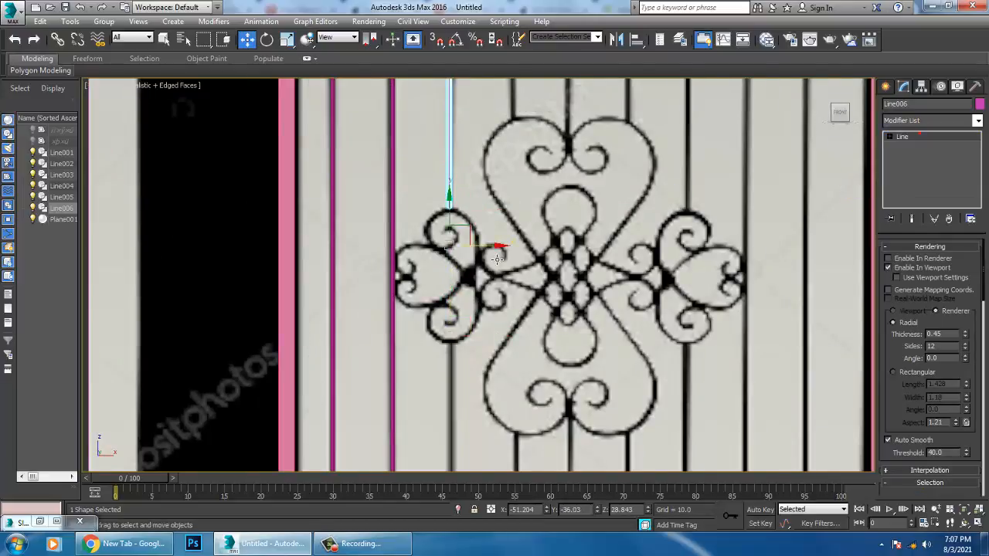
Step: Copy the shortened third bar straight down to Z -28.976 as the piece below the side scroll
{"action": "scroll", "coordinate": [487, 252], "scroll_direction": "down", "scroll_amount": 3}
{"action": "left_click_drag", "start_coordinate": [469, 224], "coordinate": [491, 446], "text": "shift"}
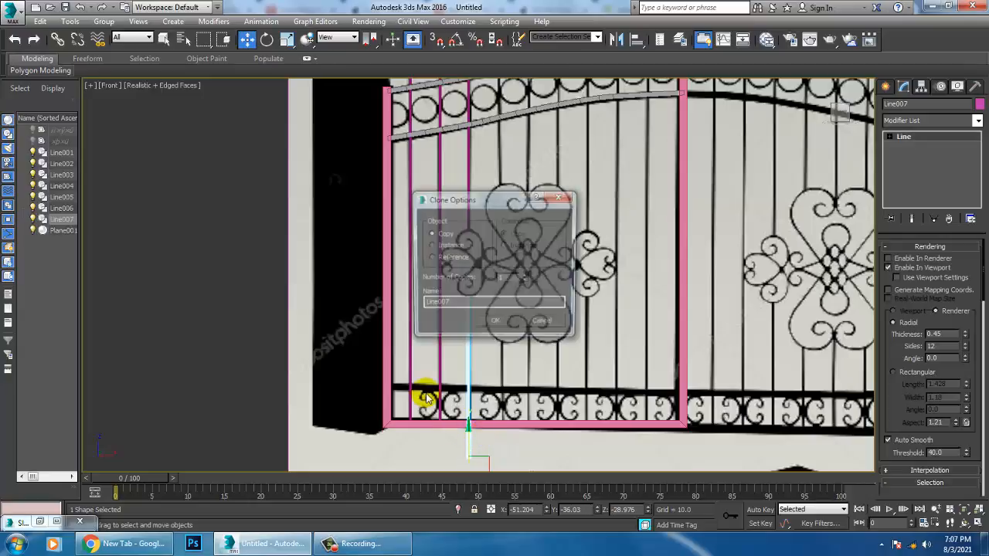
{"action": "left_click", "coordinate": [495, 325]}
Step: Raise the bottom end vertex of the third bar's lower piece to Z -15.5, onto the bottom frame
{"action": "middle_click_drag", "start_coordinate": [477, 468], "coordinate": [493, 336]}
{"action": "key", "text": "1"}
{"action": "scroll", "coordinate": [495, 330], "scroll_direction": "up", "scroll_amount": 3}
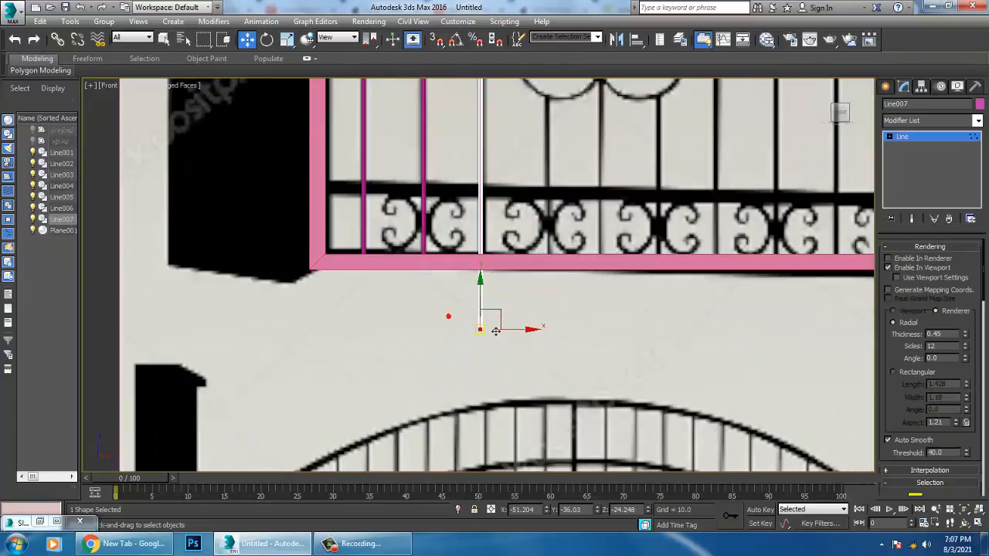
{"action": "left_click_drag", "start_coordinate": [489, 293], "coordinate": [492, 180]}
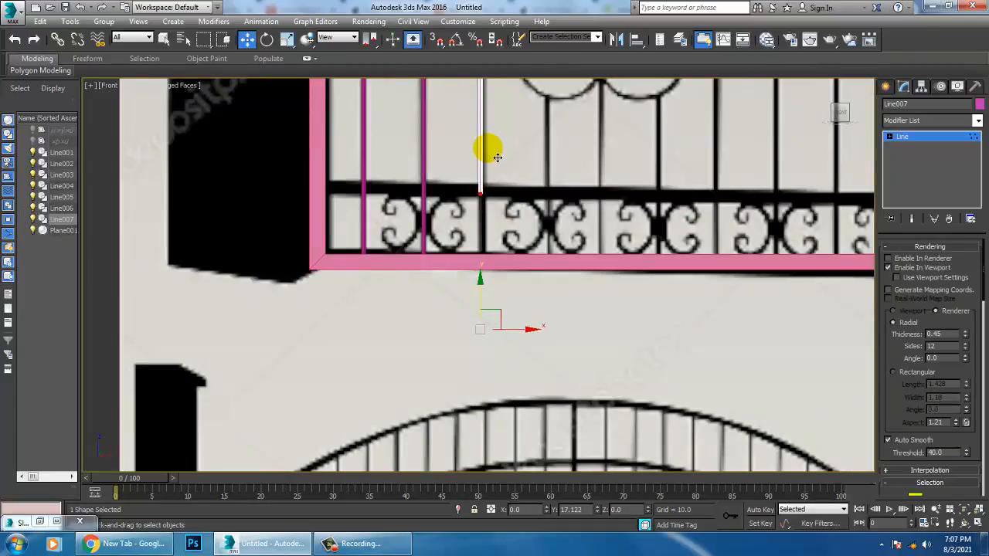
{"action": "left_click", "coordinate": [495, 186]}
{"action": "left_click_drag", "start_coordinate": [506, 238], "coordinate": [503, 230]}
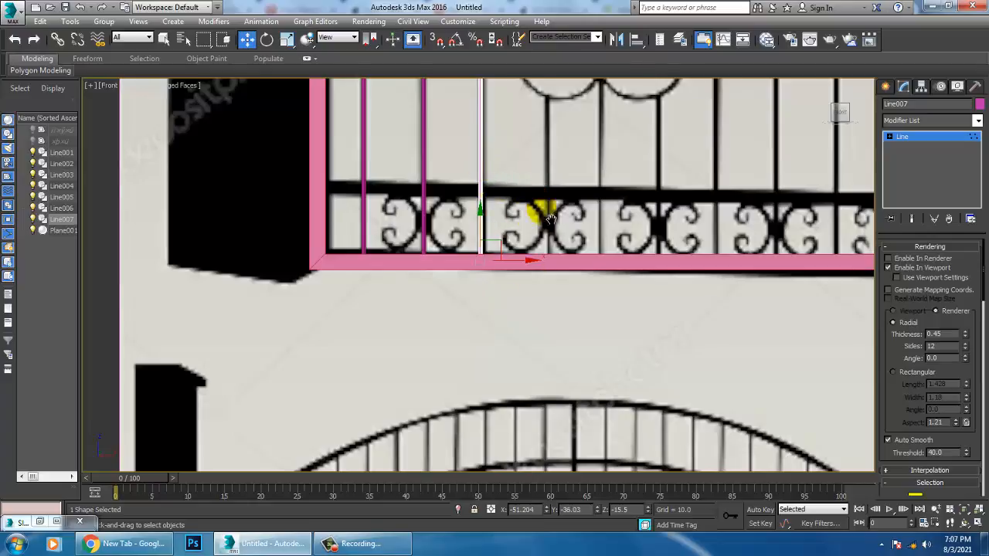
{"action": "scroll", "coordinate": [541, 210], "scroll_direction": "down", "scroll_amount": 3}
{"action": "middle_click_drag", "start_coordinate": [550, 172], "coordinate": [543, 338]}
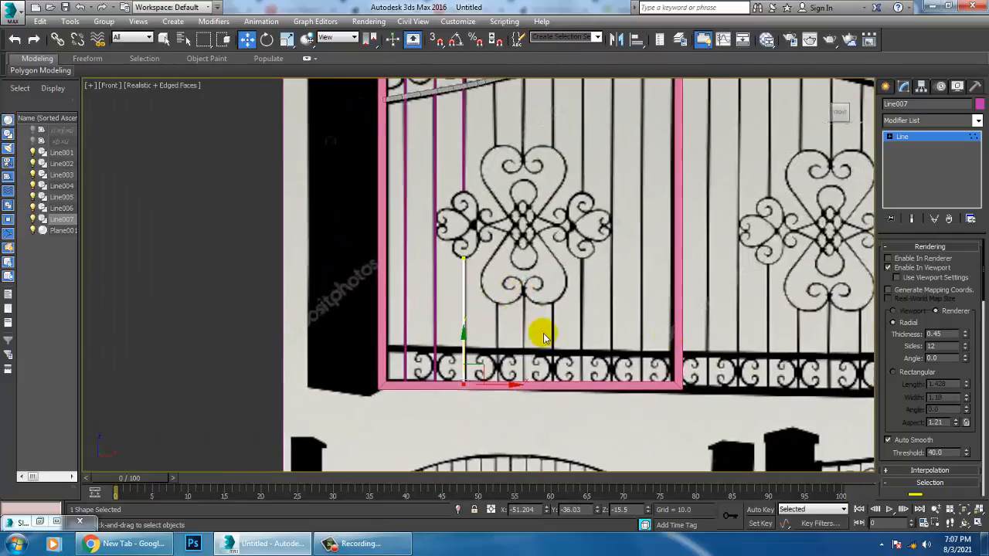
{"action": "left_click", "coordinate": [922, 139]}
Step: Switch the front view to Shaded display and copy both pieces of the third bar sideways onto the fourth bar
{"action": "left_click", "coordinate": [466, 167]}
{"action": "left_click", "coordinate": [467, 288]}
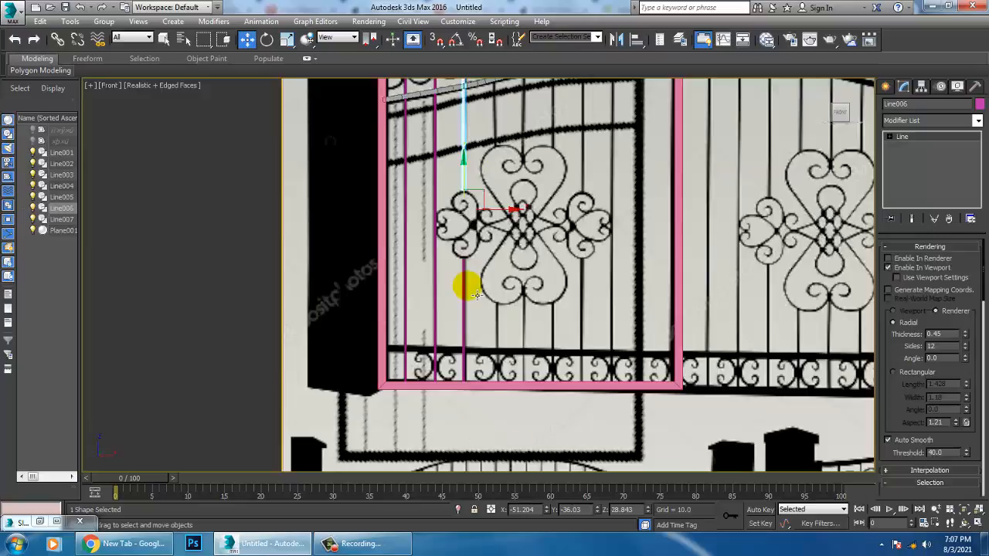
{"action": "left_click", "coordinate": [464, 287], "text": "ctrl"}
{"action": "left_click", "coordinate": [179, 85]}
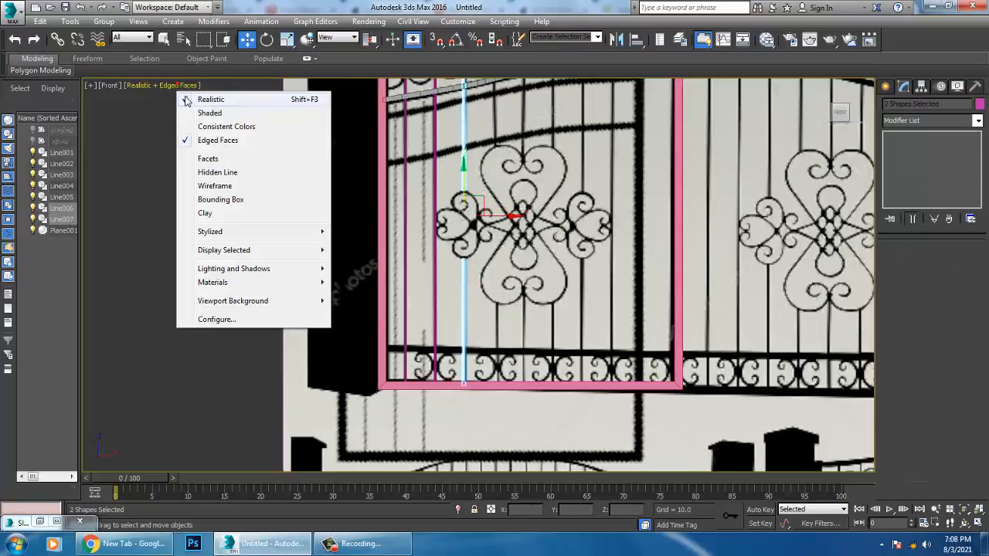
{"action": "left_click", "coordinate": [207, 113]}
{"action": "scroll", "coordinate": [433, 278], "scroll_direction": "up", "scroll_amount": 6}
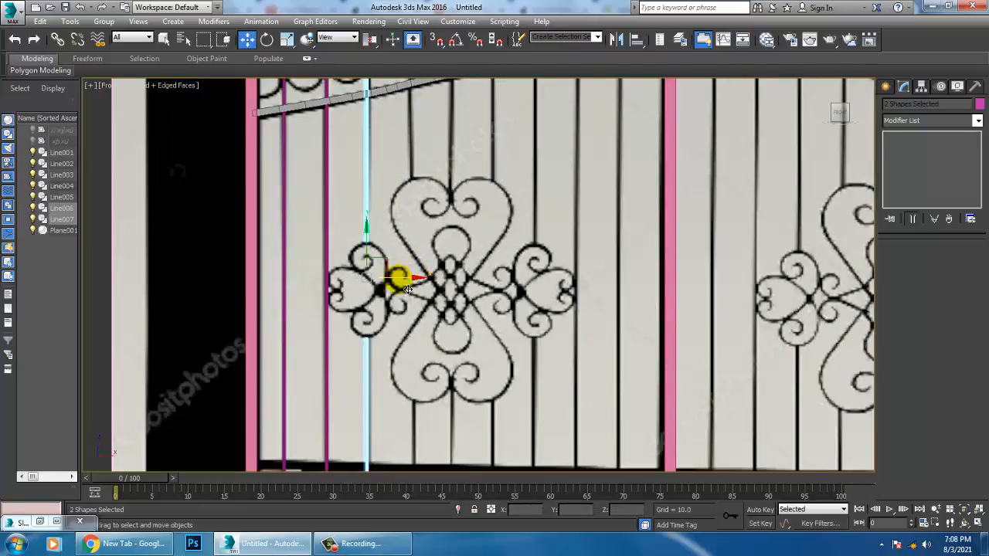
{"action": "left_click_drag", "start_coordinate": [460, 284], "coordinate": [463, 283], "text": "shift"}
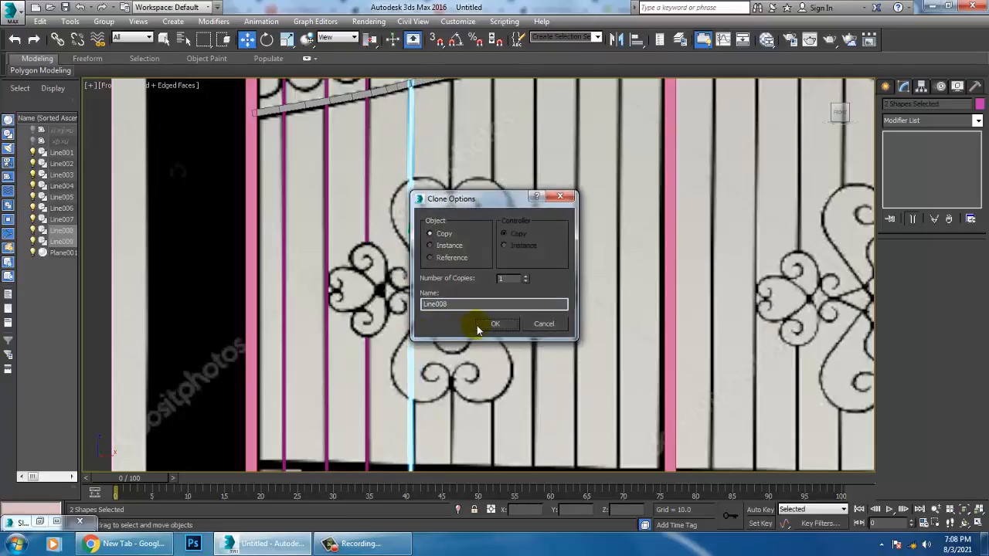
{"action": "left_click", "coordinate": [500, 325]}
Step: Raise the bottom end vertex of the fourth bar's upper piece to the top of the upper heart scroll
{"action": "middle_click_drag", "start_coordinate": [454, 337], "coordinate": [456, 319]}
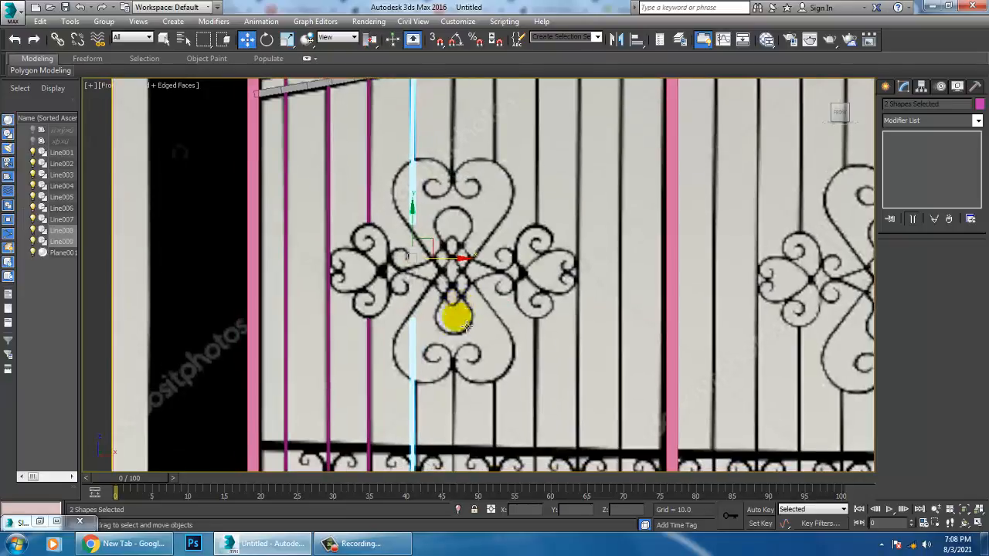
{"action": "left_click", "coordinate": [413, 194]}
{"action": "key", "text": "1"}
{"action": "left_click_drag", "start_coordinate": [391, 256], "coordinate": [435, 197]}
{"action": "scroll", "coordinate": [421, 192], "scroll_direction": "up", "scroll_amount": 4}
{"action": "middle_click_drag", "start_coordinate": [421, 191], "coordinate": [427, 277]}
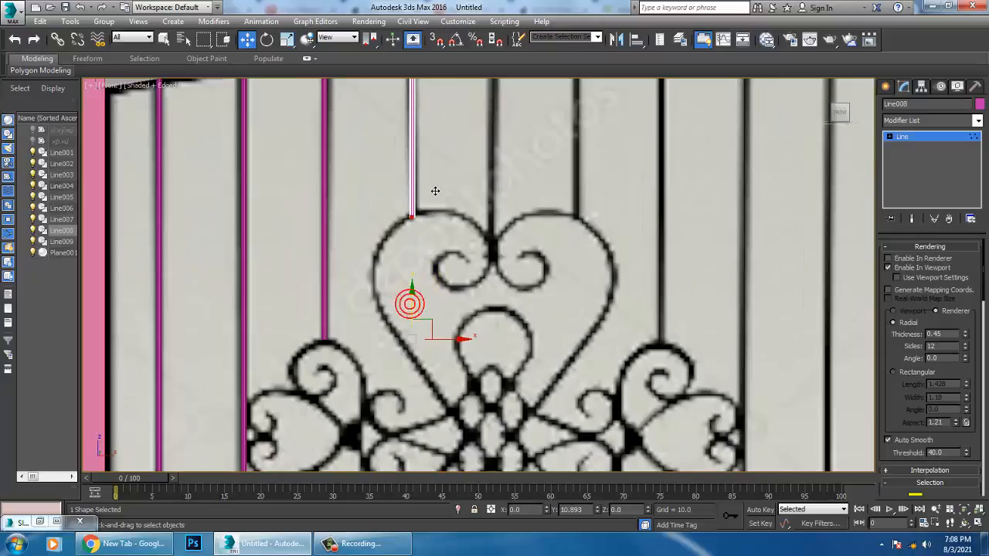
{"action": "left_click_drag", "start_coordinate": [435, 191], "coordinate": [435, 187]}
{"action": "middle_click_drag", "start_coordinate": [474, 307], "coordinate": [489, 33]}
{"action": "left_click_drag", "start_coordinate": [413, 221], "coordinate": [465, 276]}
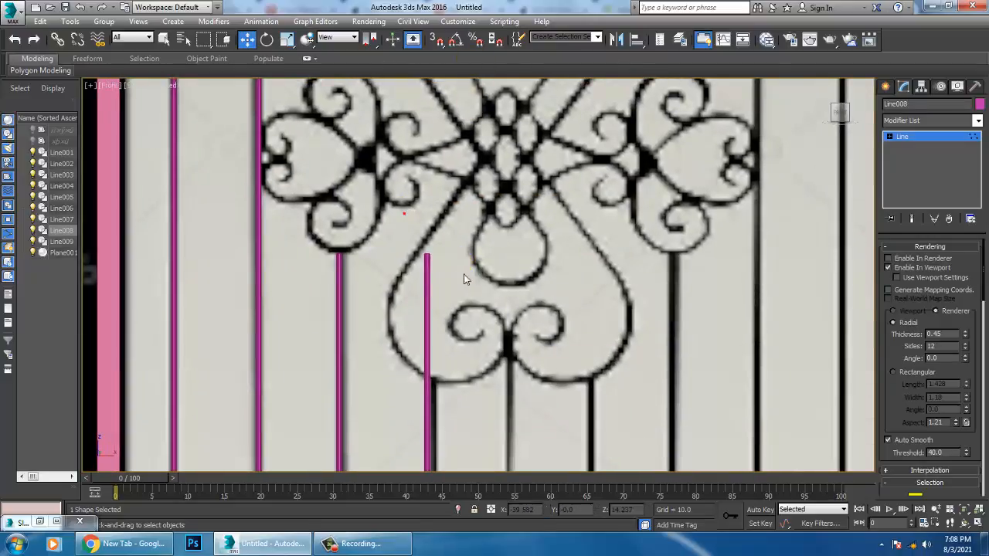
{"action": "left_click", "coordinate": [914, 138]}
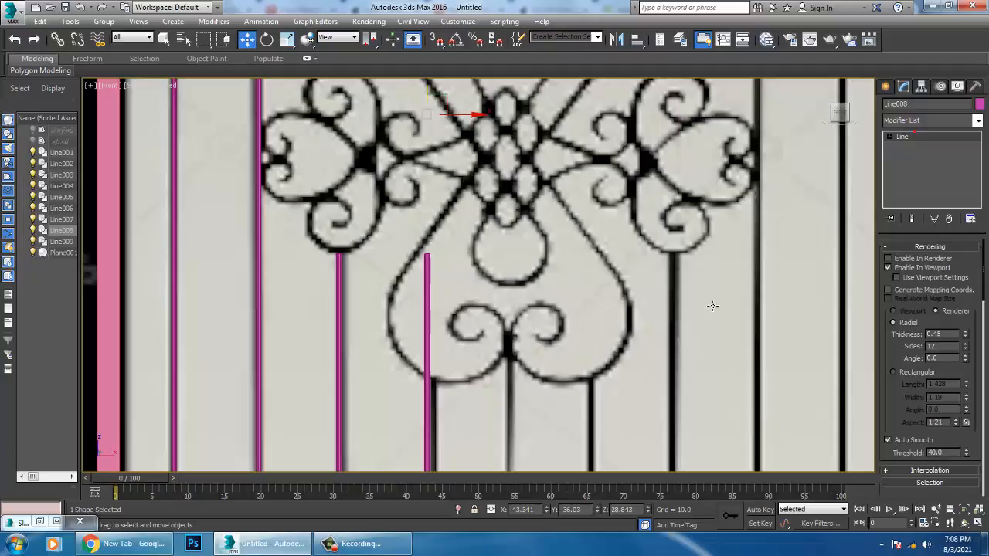
Step: Shift the fourth bar's lower piece slightly sideways to X -42.949, in line with the reference bar
{"action": "left_click", "coordinate": [429, 320]}
{"action": "middle_click_drag", "start_coordinate": [465, 348], "coordinate": [459, 224]}
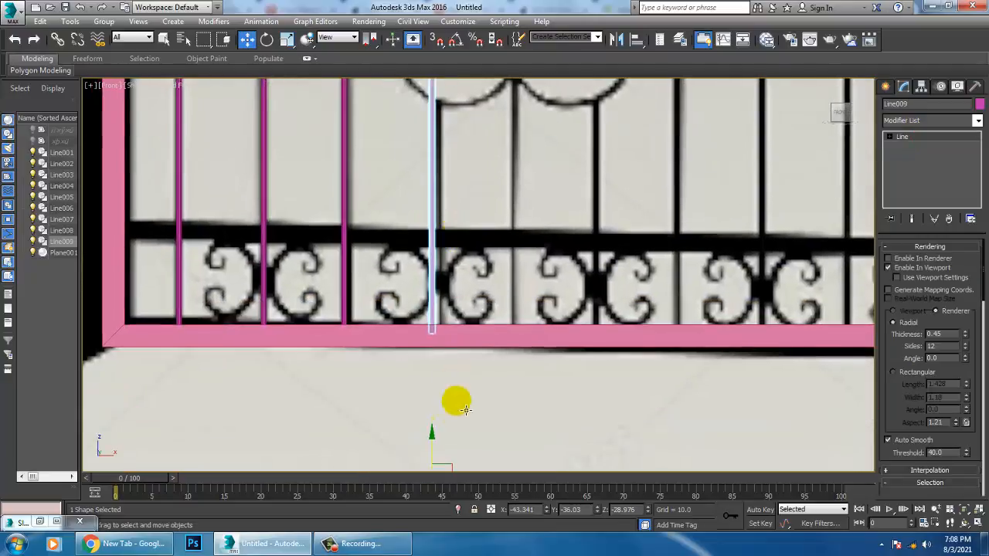
{"action": "mouse_move", "coordinate": [466, 409]}
{"action": "middle_mouse_down"}
{"action": "mouse_move", "coordinate": [468, 420]}
{"action": "mouse_move", "coordinate": [464, 395]}
{"action": "middle_mouse_up"}
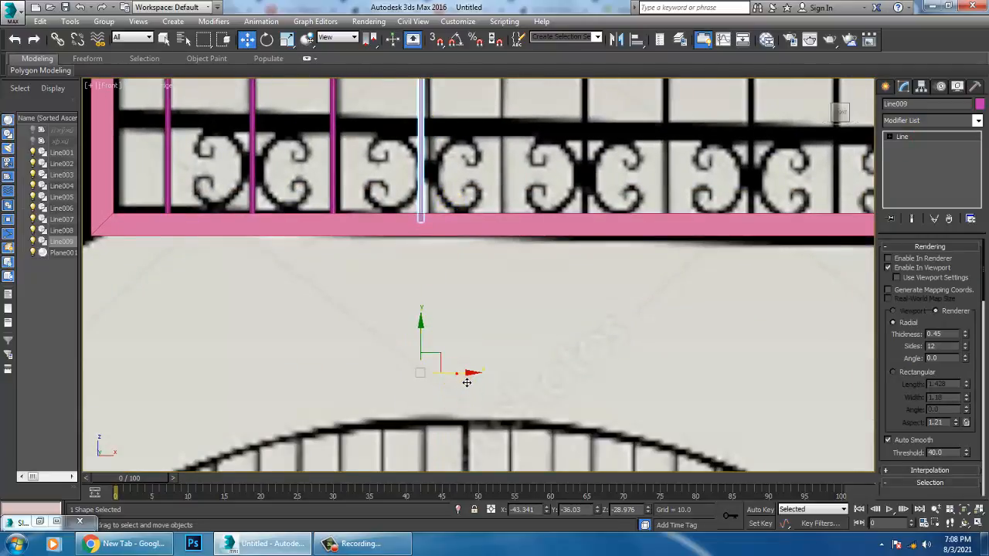
{"action": "left_click_drag", "start_coordinate": [467, 382], "coordinate": [470, 378]}
Step: Lower the top end vertex of the fourth bar's lower piece to Z 16.405, at the underside of the lower heart scroll
{"action": "middle_click_drag", "start_coordinate": [499, 228], "coordinate": [516, 528]}
{"action": "key", "text": "1"}
{"action": "left_click_drag", "start_coordinate": [425, 158], "coordinate": [462, 180]}
{"action": "left_click_drag", "start_coordinate": [445, 132], "coordinate": [489, 264]}
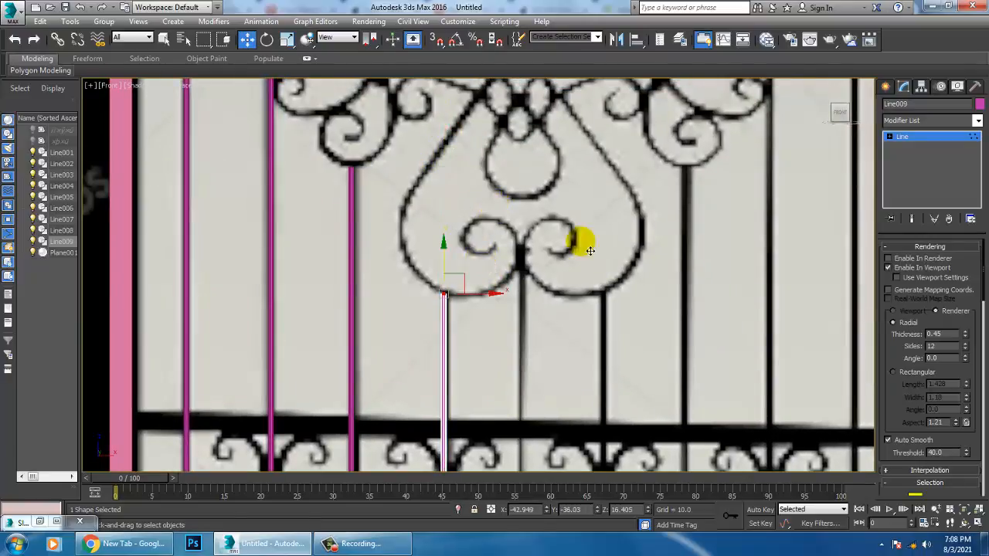
{"action": "left_click", "coordinate": [913, 137]}
Step: Copy both pieces of the fourth bar sideways onto the central bar through the heart scrolls
{"action": "scroll", "coordinate": [480, 225], "scroll_direction": "down", "scroll_amount": 3}
{"action": "middle_click_drag", "start_coordinate": [479, 224], "coordinate": [455, 332]}
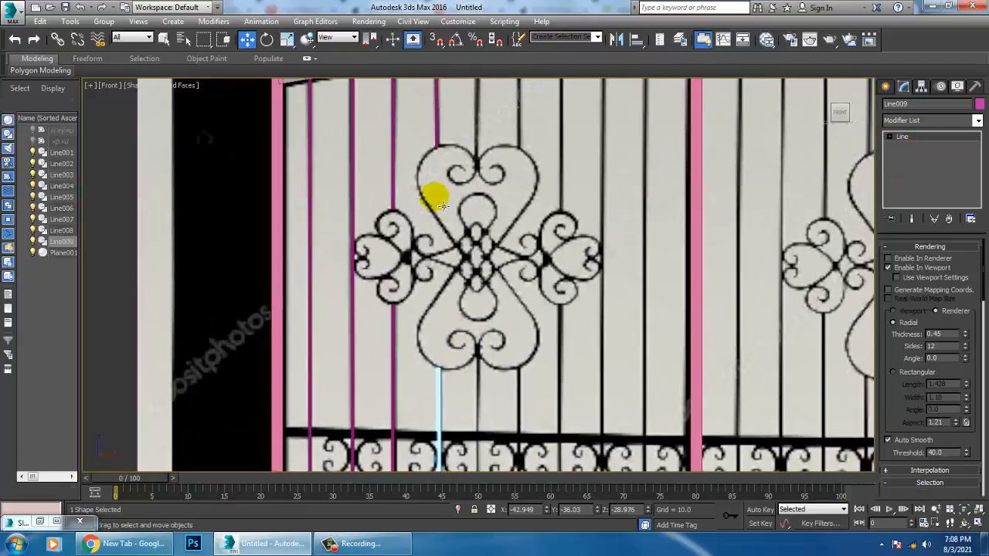
{"action": "left_click", "coordinate": [441, 136], "text": "ctrl"}
{"action": "scroll", "coordinate": [484, 244], "scroll_direction": "up", "scroll_amount": 3}
{"action": "middle_click_drag", "start_coordinate": [484, 244], "coordinate": [492, 422]}
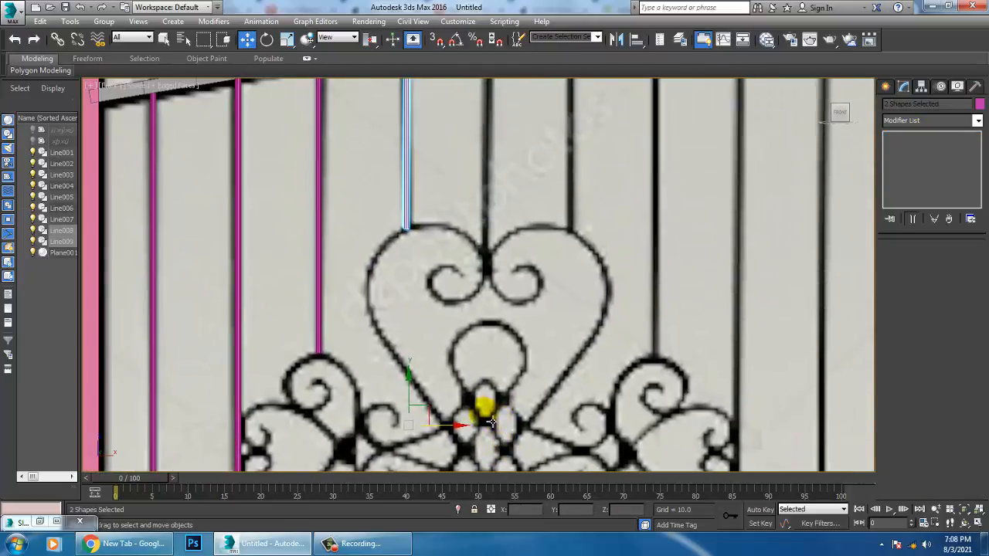
{"action": "left_click_drag", "start_coordinate": [462, 435], "coordinate": [530, 433]}
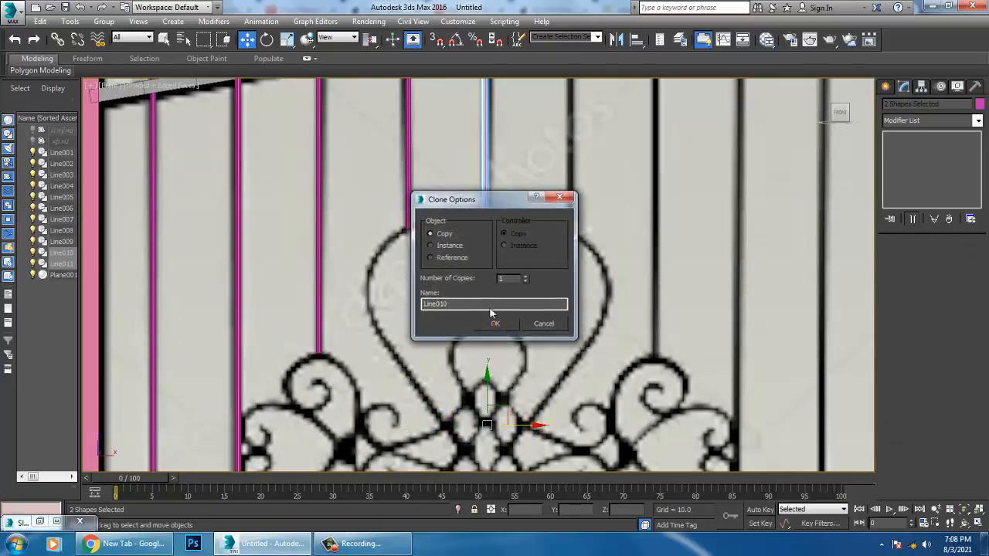
{"action": "left_click", "coordinate": [490, 326]}
Step: Lower the bottom end vertex of the central bar's upper piece to Z 42.408, into the notch of the upper heart
{"action": "left_click", "coordinate": [523, 292]}
{"action": "middle_click_drag", "start_coordinate": [523, 292], "coordinate": [487, 190]}
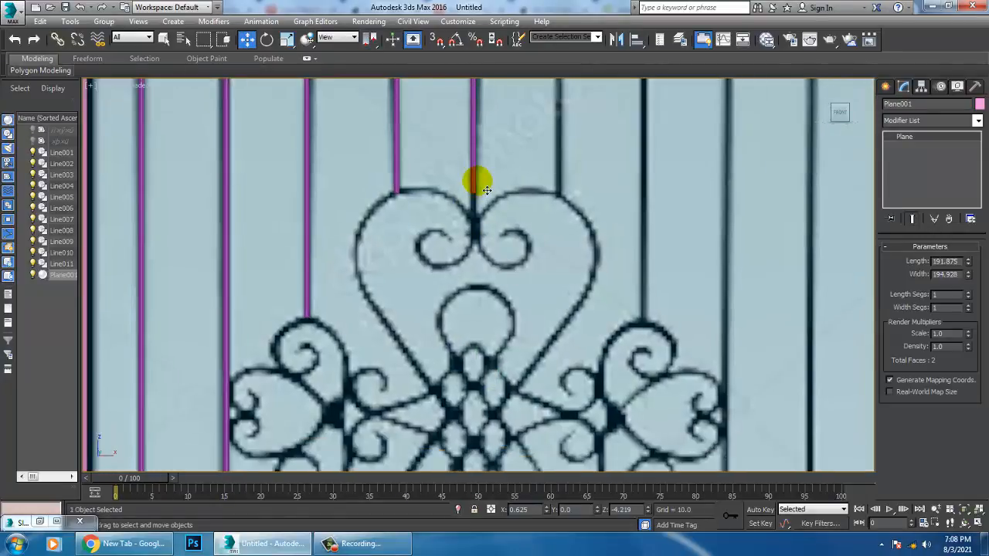
{"action": "left_click", "coordinate": [476, 184]}
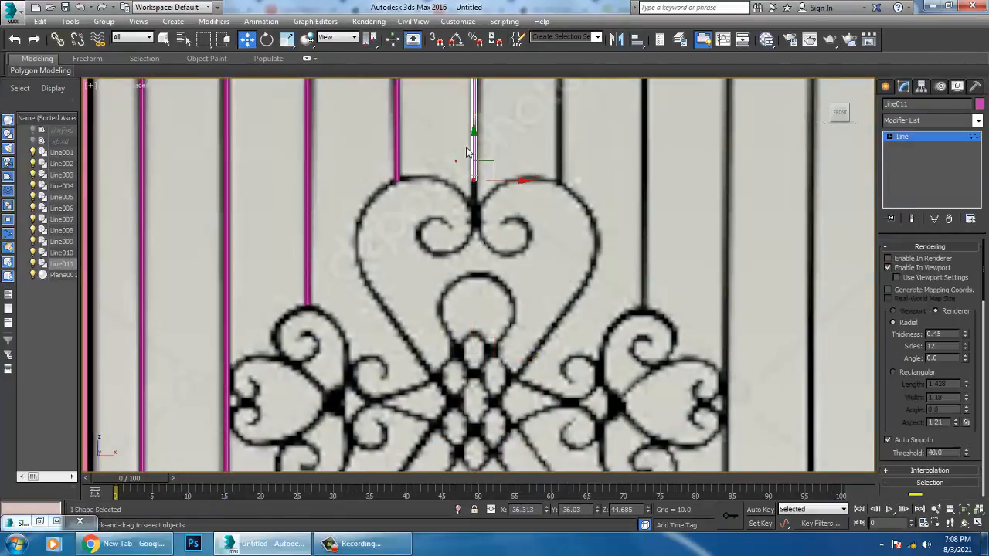
{"action": "scroll", "coordinate": [498, 203], "scroll_direction": "down", "scroll_amount": 5}
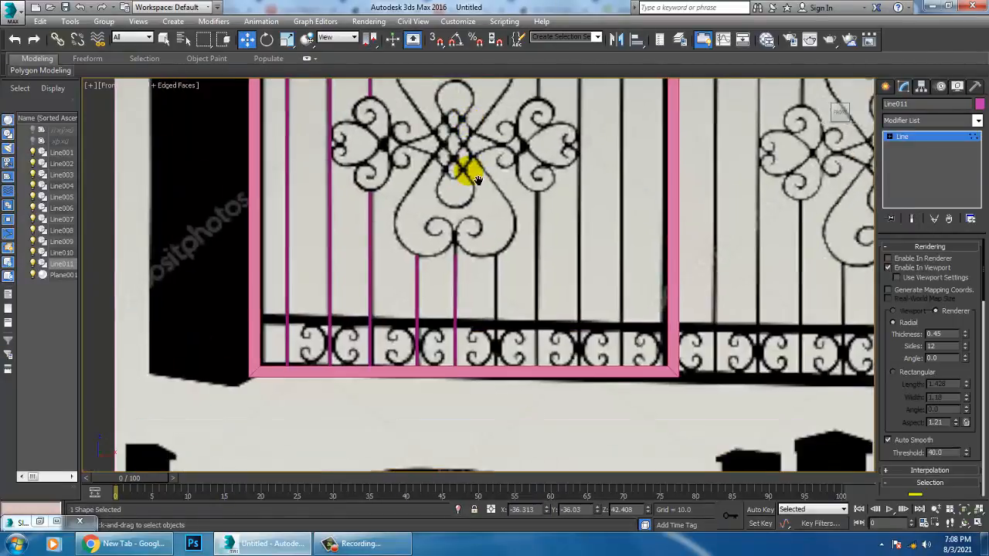
Step: Raise the top end vertex of the central bar's lower piece about 2.2 units into the notch of the lower heart
{"action": "scroll", "coordinate": [451, 295], "scroll_direction": "up", "scroll_amount": 3}
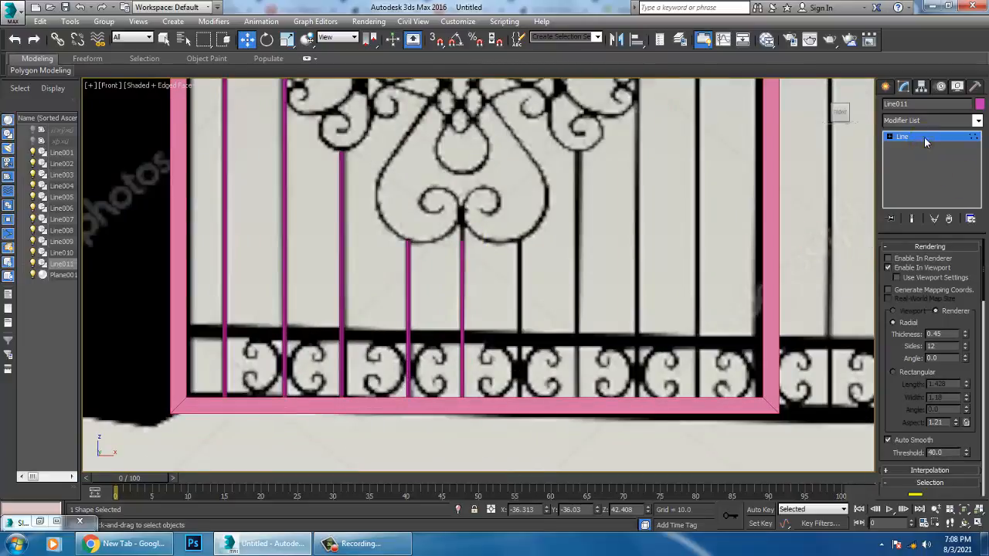
{"action": "left_click", "coordinate": [465, 270]}
{"action": "scroll", "coordinate": [479, 340], "scroll_direction": "up", "scroll_amount": 4}
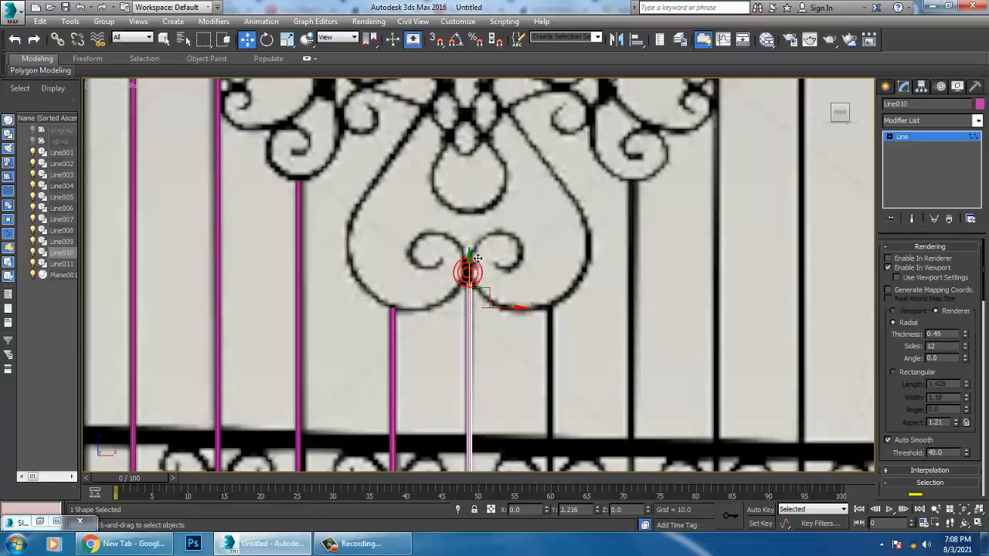
{"action": "left_click", "coordinate": [915, 138]}
Step: Copy both pieces of the central bar sideways onto the sixth bar of the reference
{"action": "scroll", "coordinate": [562, 238], "scroll_direction": "down", "scroll_amount": 3}
{"action": "middle_click_drag", "start_coordinate": [561, 236], "coordinate": [544, 396]}
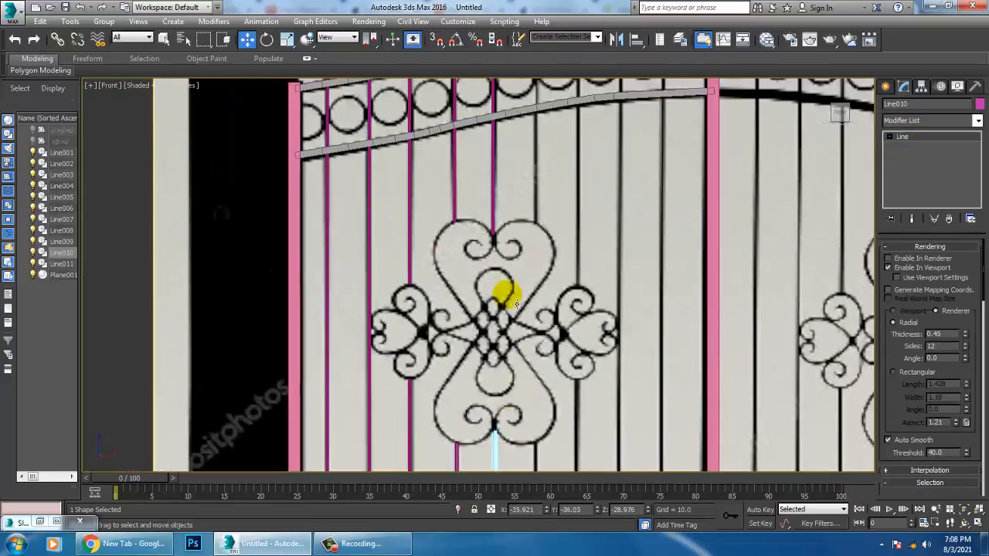
{"action": "left_click", "coordinate": [493, 159], "text": "ctrl"}
{"action": "scroll", "coordinate": [520, 304], "scroll_direction": "down", "scroll_amount": 2}
{"action": "middle_click_drag", "start_coordinate": [521, 353], "coordinate": [512, 324]}
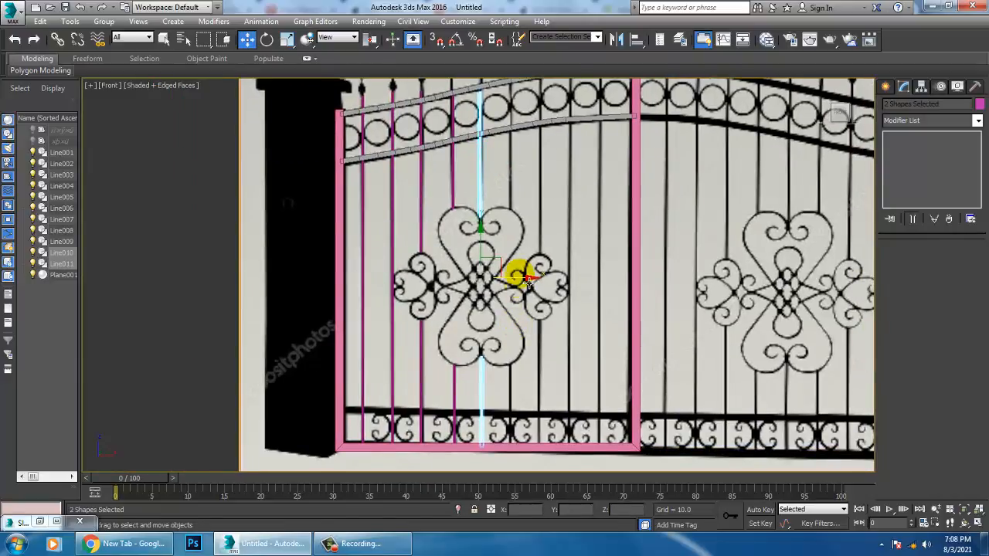
{"action": "left_click_drag", "start_coordinate": [517, 277], "coordinate": [558, 286], "text": "shift"}
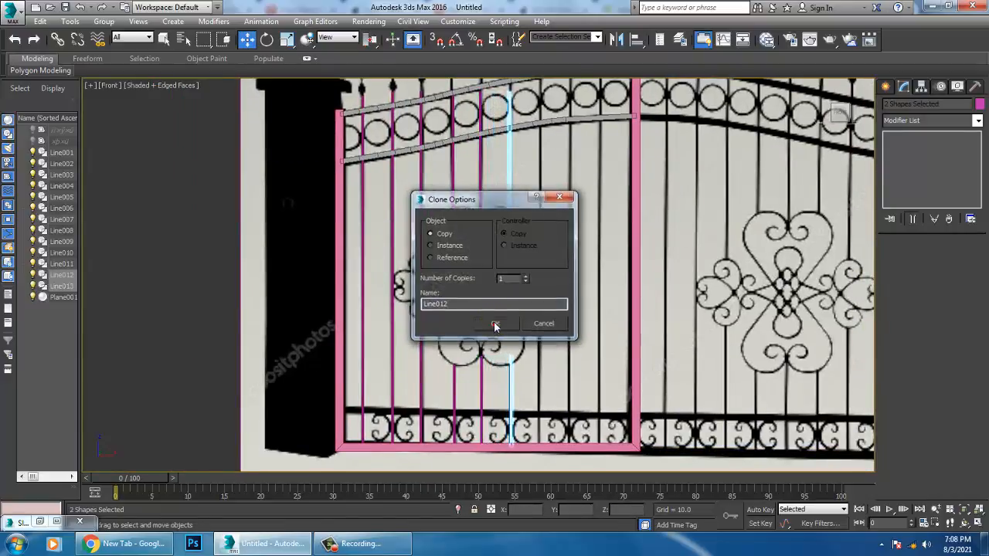
{"action": "left_click", "coordinate": [496, 325]}
Step: Raise the top end vertex of the fourth bar's upper piece to Z 77.819, up to its spearhead
{"action": "middle_click_drag", "start_coordinate": [496, 173], "coordinate": [493, 331]}
{"action": "scroll", "coordinate": [485, 247], "scroll_direction": "up", "scroll_amount": 2}
{"action": "scroll", "coordinate": [485, 266], "scroll_direction": "up", "scroll_amount": 2}
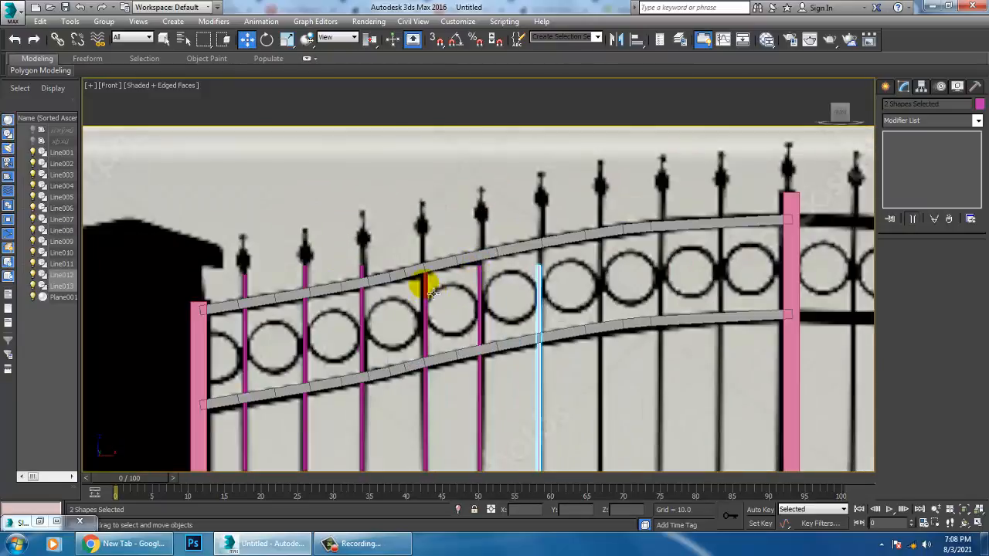
{"action": "left_click", "coordinate": [430, 292]}
{"action": "middle_click_drag", "start_coordinate": [418, 263], "coordinate": [435, 270]}
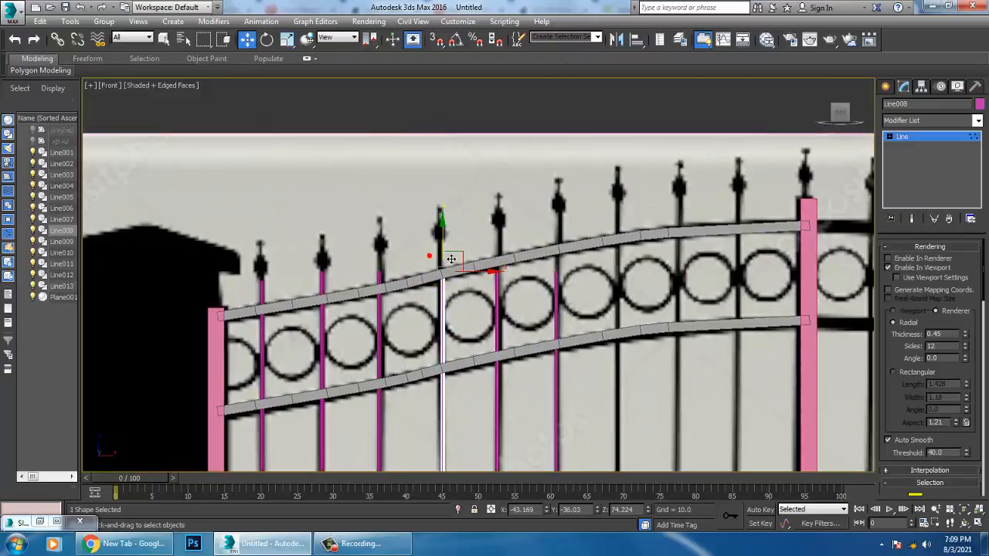
{"action": "left_click_drag", "start_coordinate": [444, 221], "coordinate": [444, 219]}
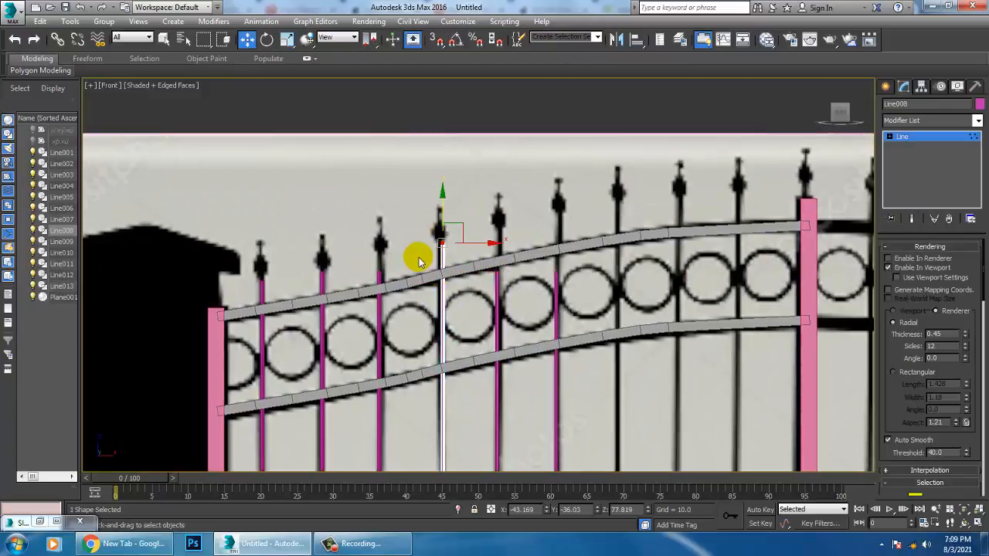
{"action": "left_click", "coordinate": [905, 138]}
Step: Raise the top end vertex of the third bar's upper piece above the upper rail to its spearhead
{"action": "left_click", "coordinate": [380, 293]}
{"action": "key", "text": "1"}
{"action": "left_click_drag", "start_coordinate": [364, 260], "coordinate": [400, 291]}
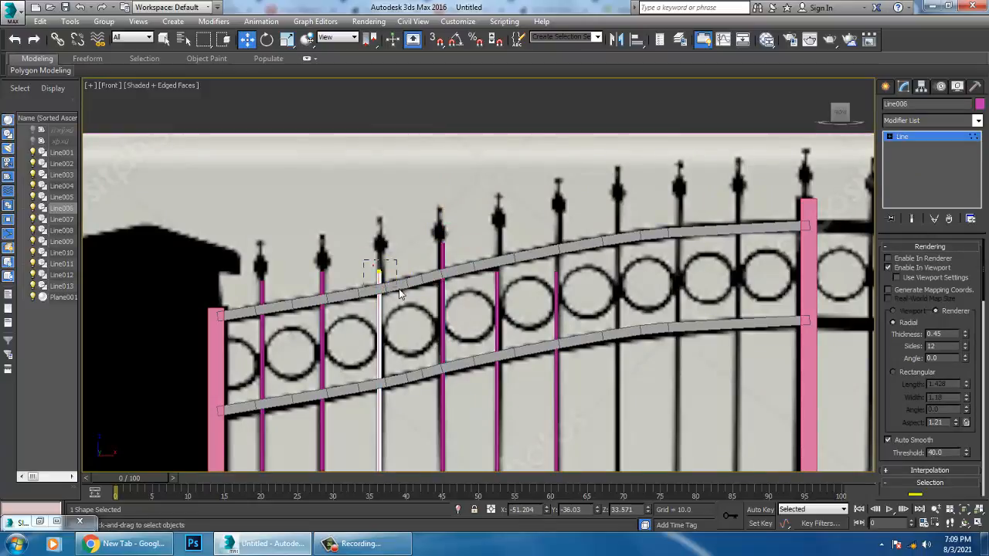
{"action": "left_click", "coordinate": [929, 137]}
Step: Raise the top end vertex of the central bar's upper piece to Z 79.85, reaching its spearhead
{"action": "left_click", "coordinate": [497, 284]}
{"action": "key", "text": "1"}
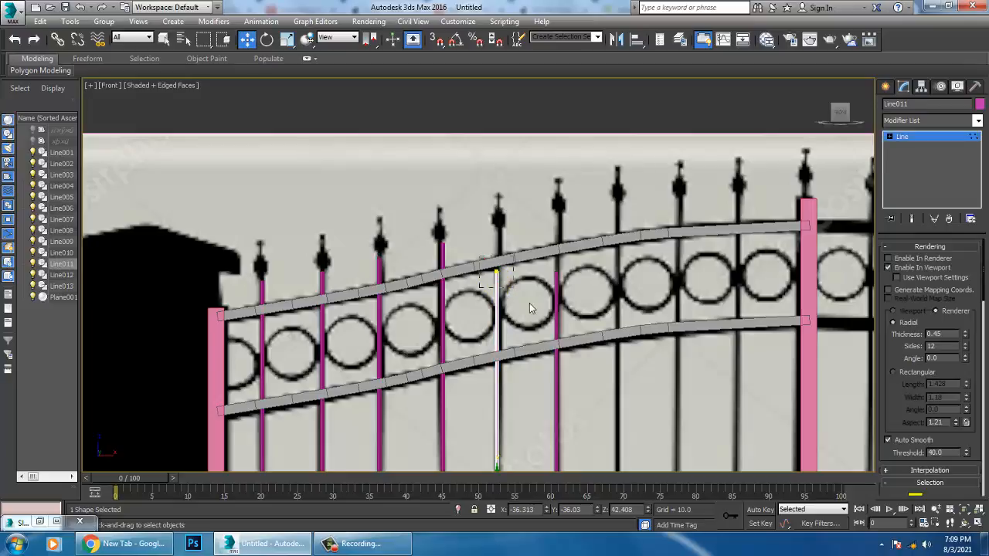
{"action": "left_click_drag", "start_coordinate": [503, 204], "coordinate": [503, 203]}
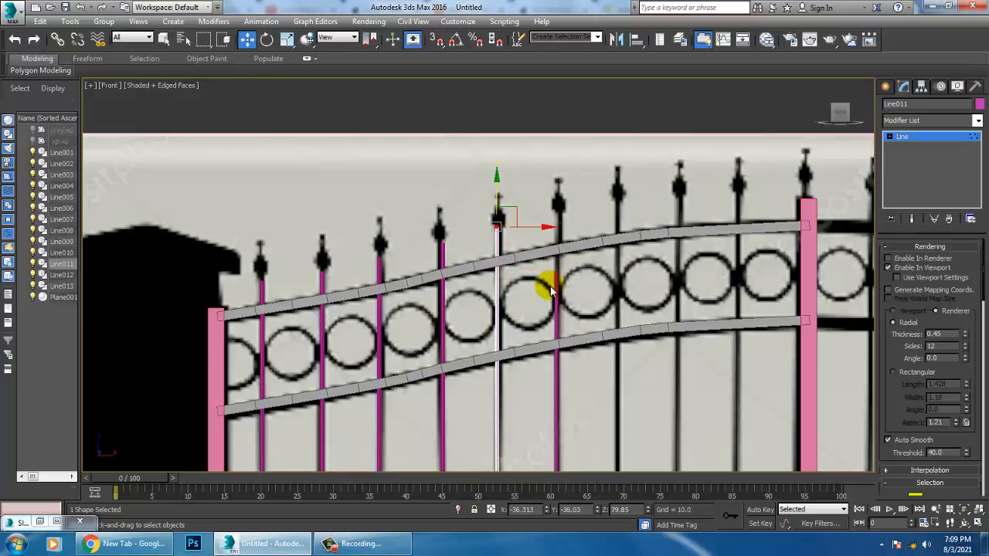
{"action": "left_click", "coordinate": [912, 138]}
Step: Raise the top end vertex of the sixth bar's upper piece to Z 81.804, at its spearhead
{"action": "left_click", "coordinate": [556, 298]}
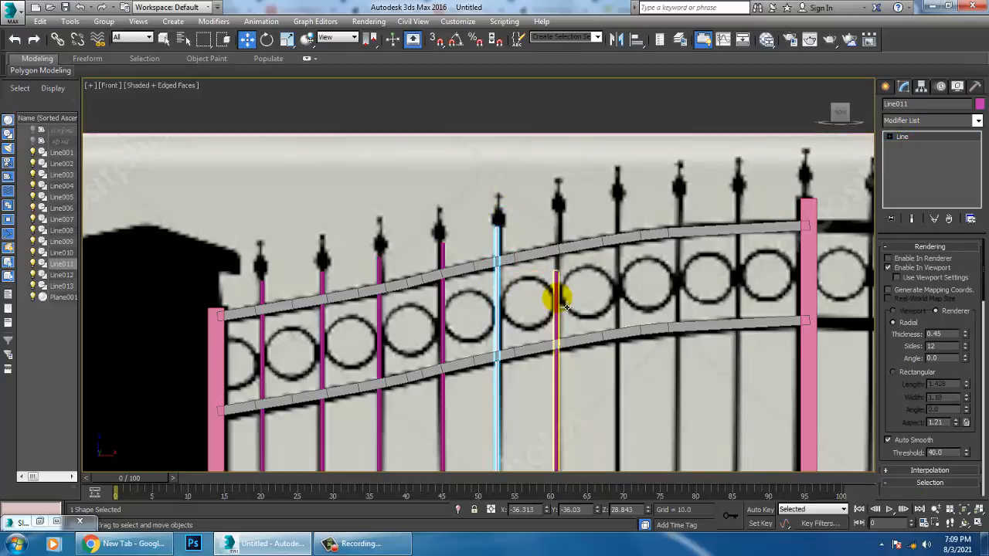
{"action": "key", "text": "1"}
{"action": "left_click_drag", "start_coordinate": [524, 242], "coordinate": [572, 287]}
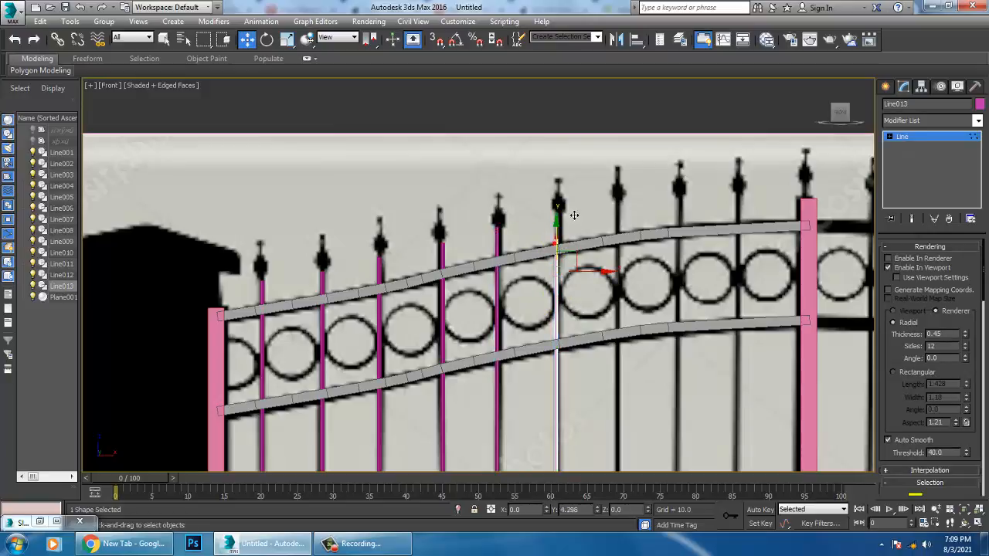
{"action": "mouse_move", "coordinate": [574, 215]}
{"action": "left_mouse_down"}
{"action": "mouse_move", "coordinate": [570, 189]}
{"action": "mouse_move", "coordinate": [564, 207]}
{"action": "left_mouse_up"}
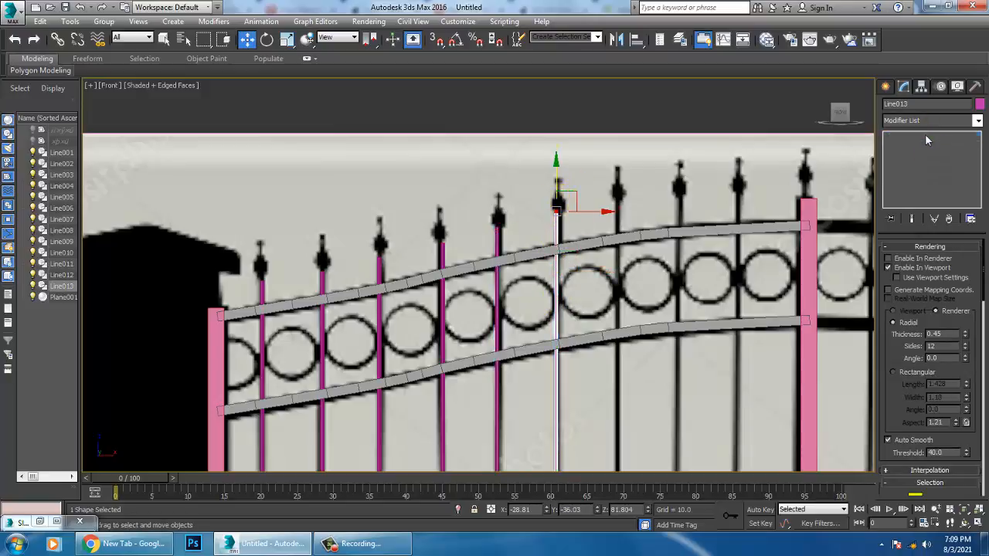
{"action": "left_click", "coordinate": [925, 137]}
Step: Raise the bottom end vertex of the sixth bar's upper piece to Z 44.279, onto the upper heart's outline
{"action": "scroll", "coordinate": [748, 211], "scroll_direction": "down", "scroll_amount": 4}
{"action": "middle_click_drag", "start_coordinate": [719, 280], "coordinate": [656, 149]}
{"action": "scroll", "coordinate": [640, 214], "scroll_direction": "up", "scroll_amount": 2}
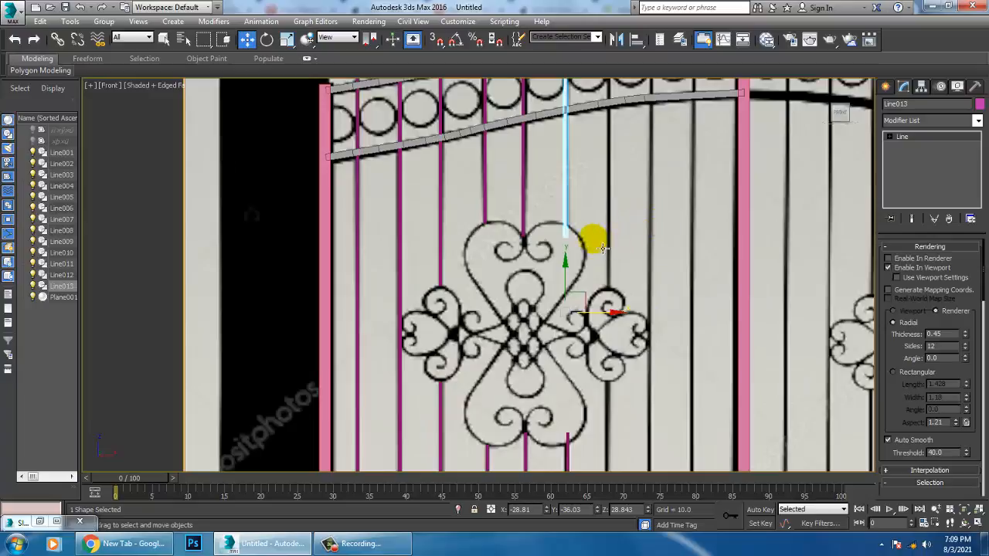
{"action": "key", "text": "1"}
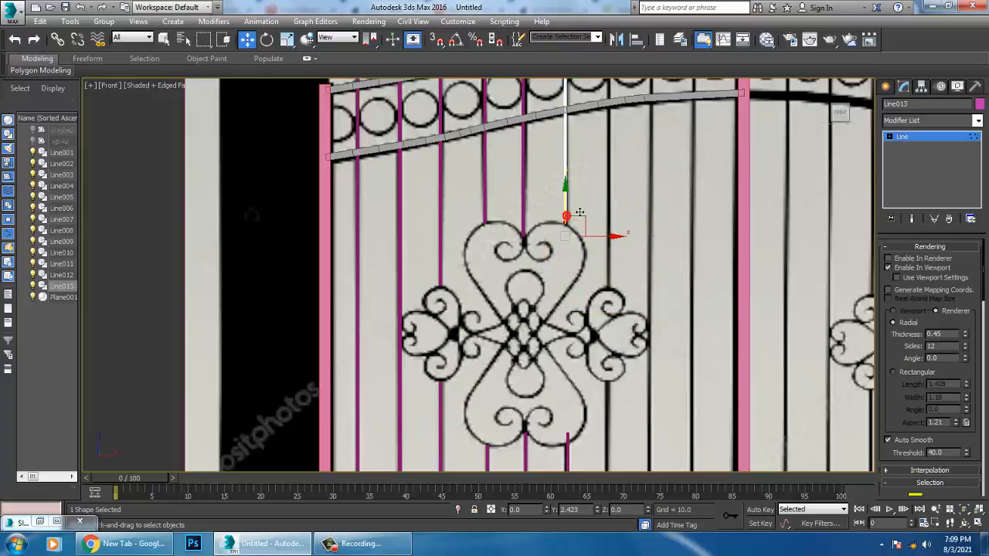
{"action": "middle_click_drag", "start_coordinate": [616, 285], "coordinate": [578, 209]}
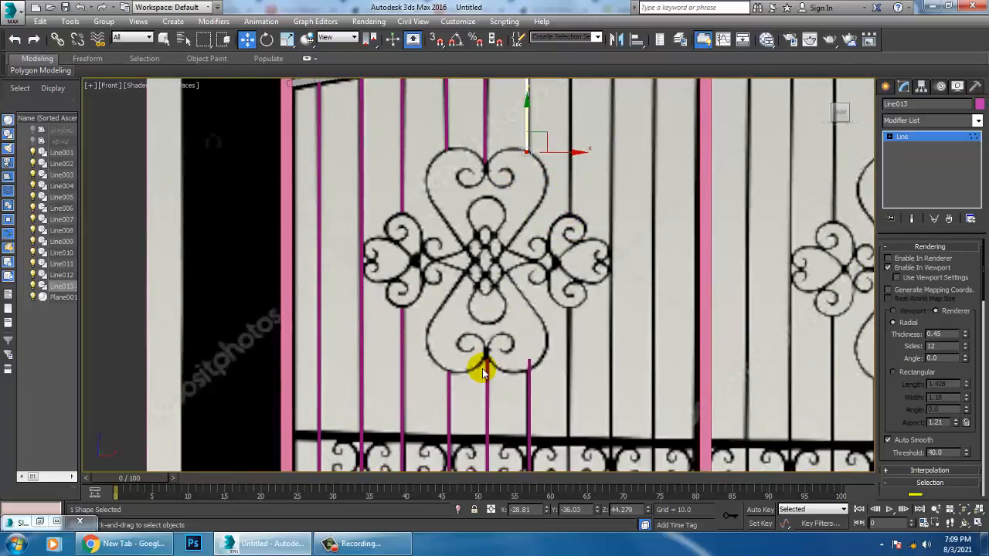
{"action": "middle_click_drag", "start_coordinate": [600, 312], "coordinate": [601, 278]}
{"action": "left_click", "coordinate": [938, 137]}
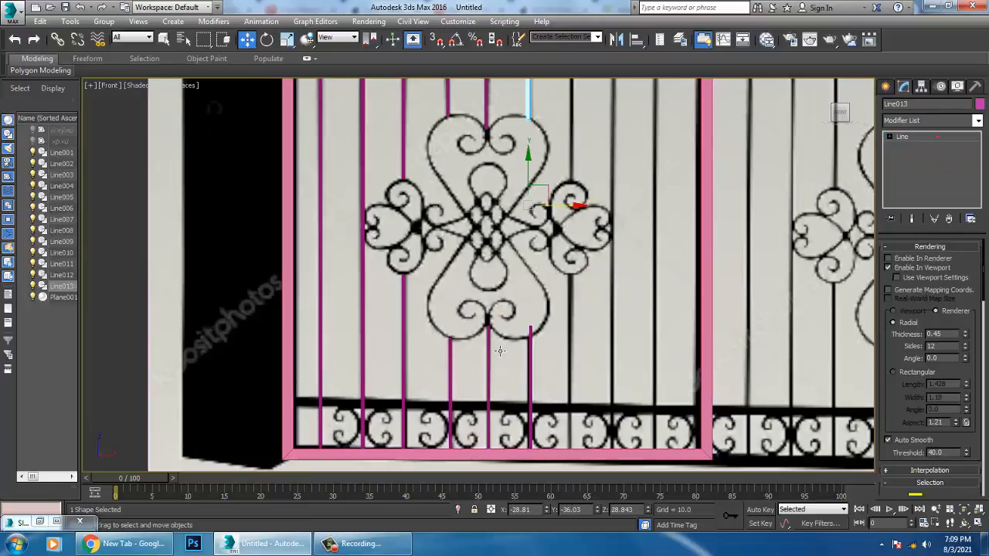
Step: Lower the top end vertex of the sixth bar's lower piece to Z 5.228, onto the lower heart's outline
{"action": "middle_click_drag", "start_coordinate": [499, 348], "coordinate": [506, 293]}
{"action": "left_click", "coordinate": [535, 309]}
{"action": "scroll", "coordinate": [541, 309], "scroll_direction": "up", "scroll_amount": 3}
{"action": "key", "text": "1"}
{"action": "left_click", "coordinate": [538, 265]}
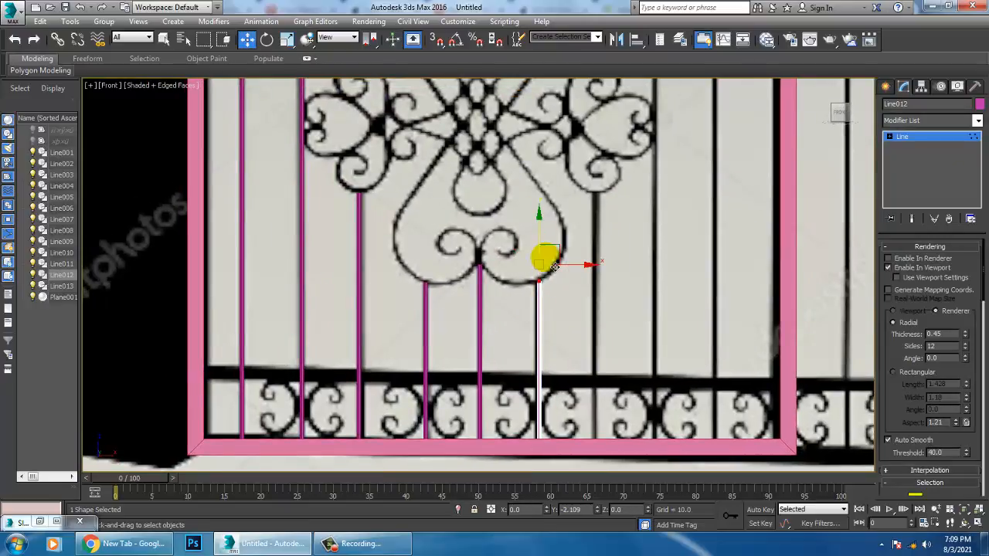
Step: Save the scene as gate_1 in the August 2021 folder on drive D
{"action": "key", "text": "ctrl+s"}
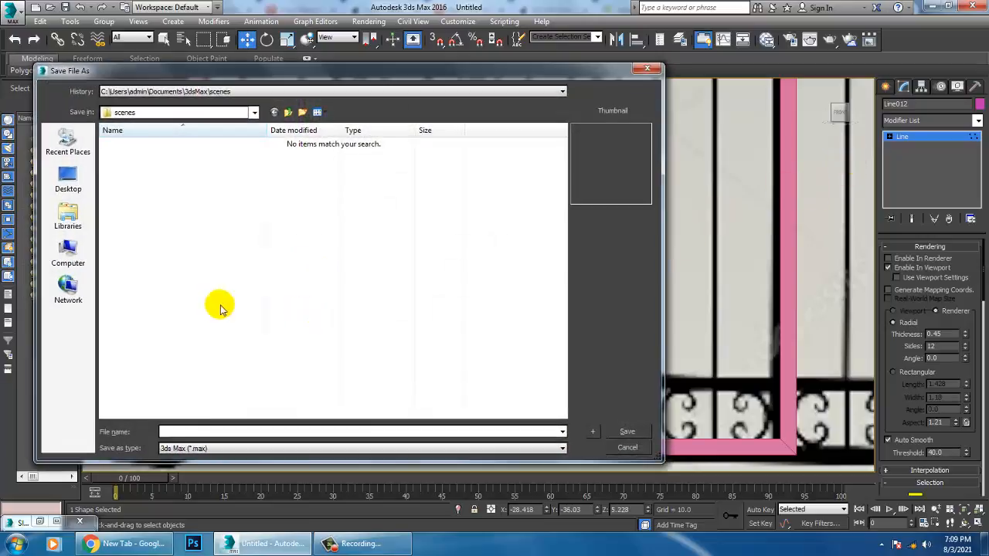
{"action": "left_click", "coordinate": [70, 257]}
{"action": "double_click", "coordinate": [347, 157]}
{"action": "left_click", "coordinate": [321, 241]}
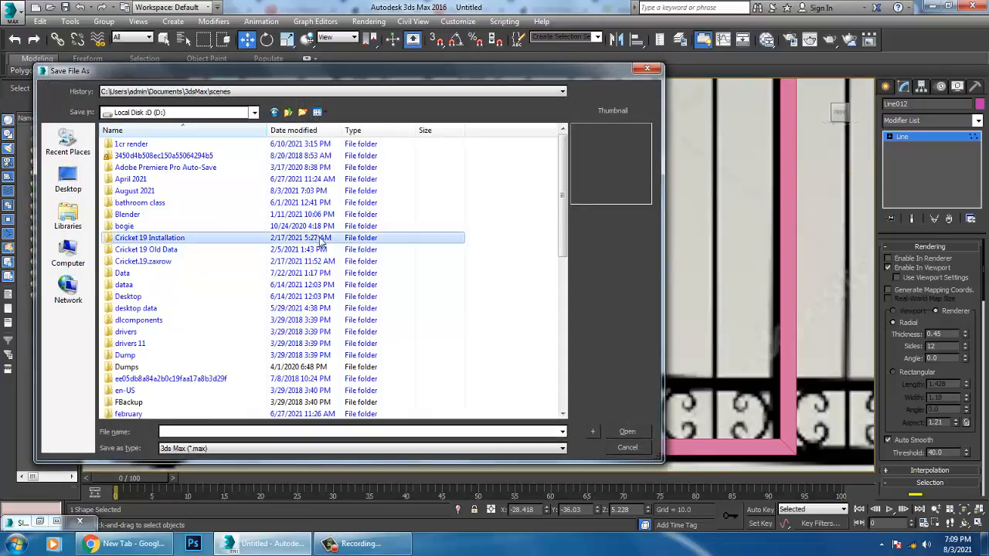
{"action": "double_click", "coordinate": [136, 191]}
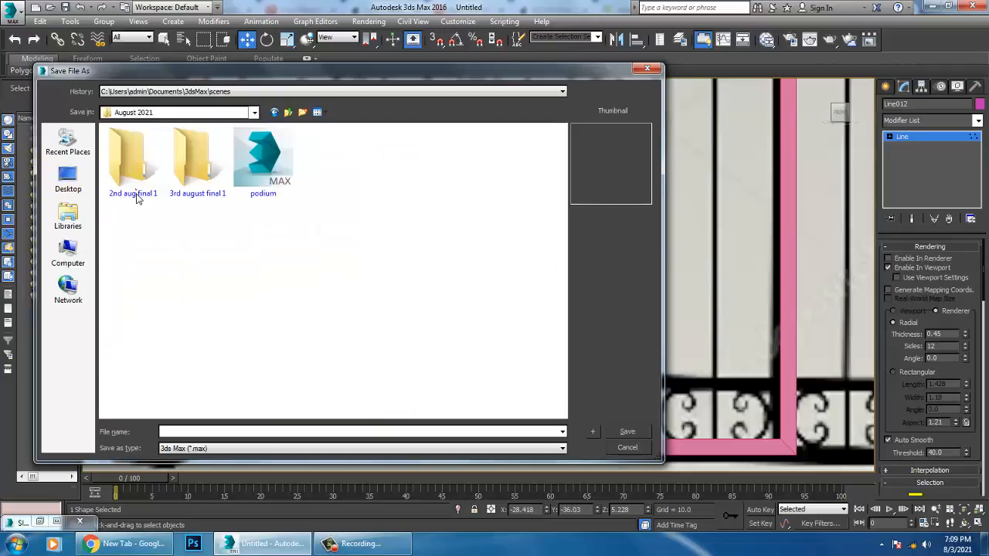
{"action": "type", "text": "gate"}
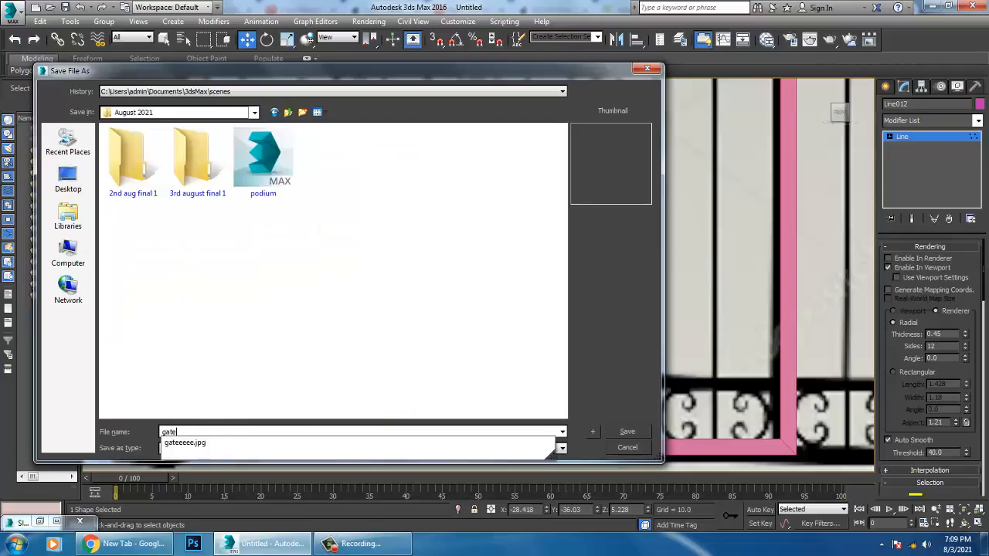
{"action": "type", "text": "_1"}
{"action": "key", "text": "Return"}
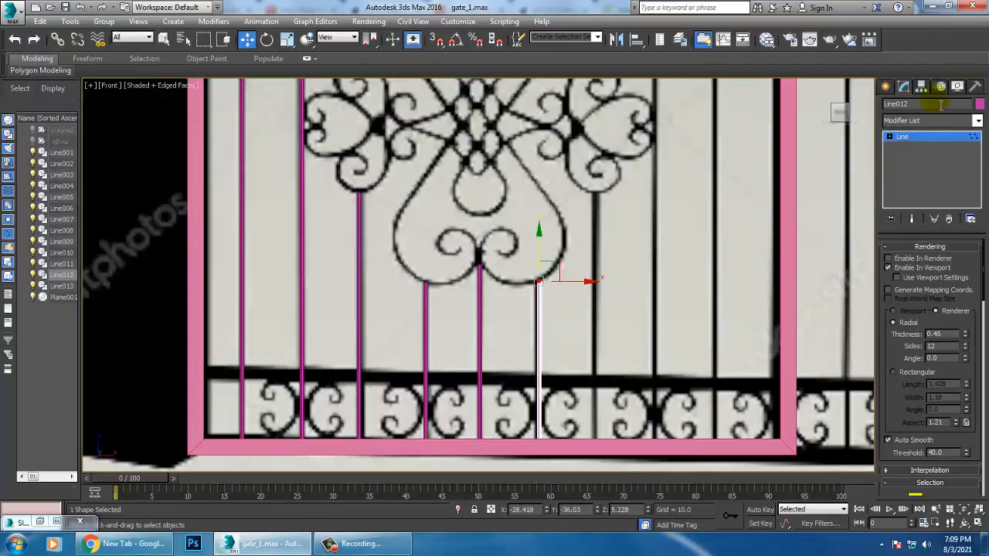
Step: Copy the sixth bar's upper piece sideways onto the seventh bar of the reference, at X -21.068
{"action": "left_click", "coordinate": [931, 138]}
{"action": "middle_click_drag", "start_coordinate": [556, 227], "coordinate": [541, 257]}
{"action": "scroll", "coordinate": [550, 193], "scroll_direction": "down", "scroll_amount": 2}
{"action": "middle_click_drag", "start_coordinate": [567, 146], "coordinate": [524, 377]}
{"action": "left_click", "coordinate": [481, 209]}
{"action": "middle_click_drag", "start_coordinate": [543, 256], "coordinate": [504, 286]}
{"action": "mouse_move", "coordinate": [493, 418]}
{"action": "left_mouse_down"}
{"action": "mouse_move", "coordinate": [537, 417]}
{"action": "mouse_move", "coordinate": [530, 408]}
{"action": "left_mouse_up"}
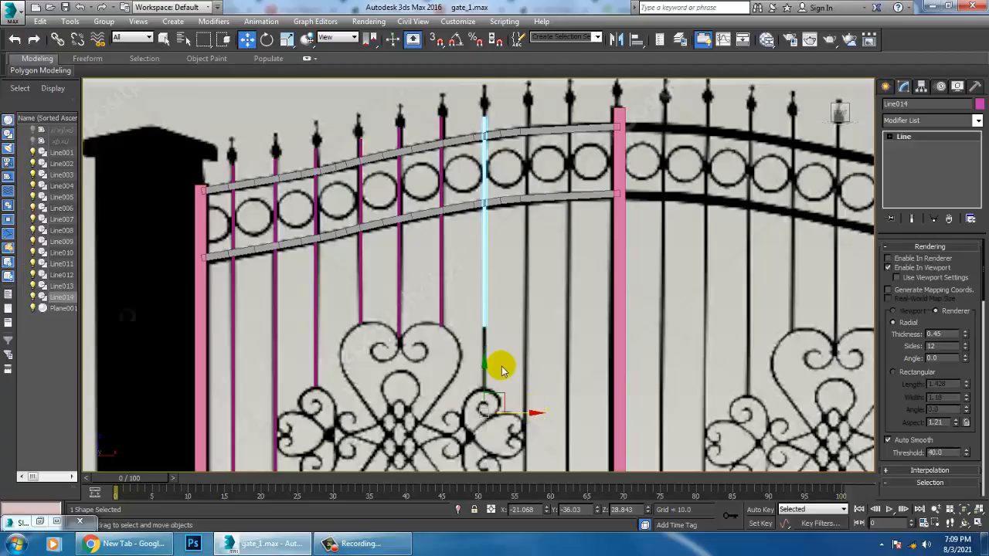
{"action": "left_click", "coordinate": [494, 323]}
Step: Lower the bottom vertex of the seventh bar's upper piece about 10.9 units onto the side scroll and raise its top vertex to Z 83.287
{"action": "scroll", "coordinate": [503, 261], "scroll_direction": "up", "scroll_amount": 5}
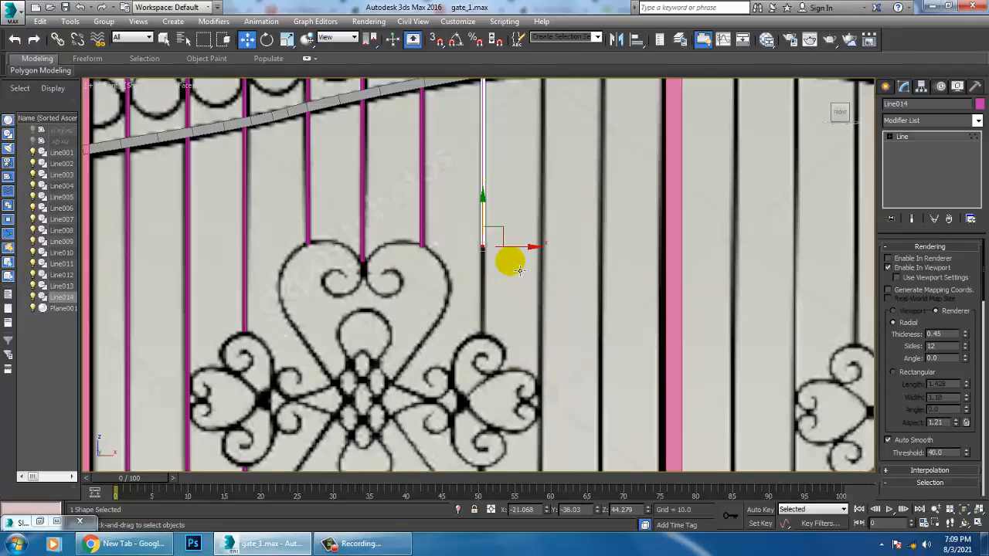
{"action": "left_click_drag", "start_coordinate": [440, 207], "coordinate": [552, 294]}
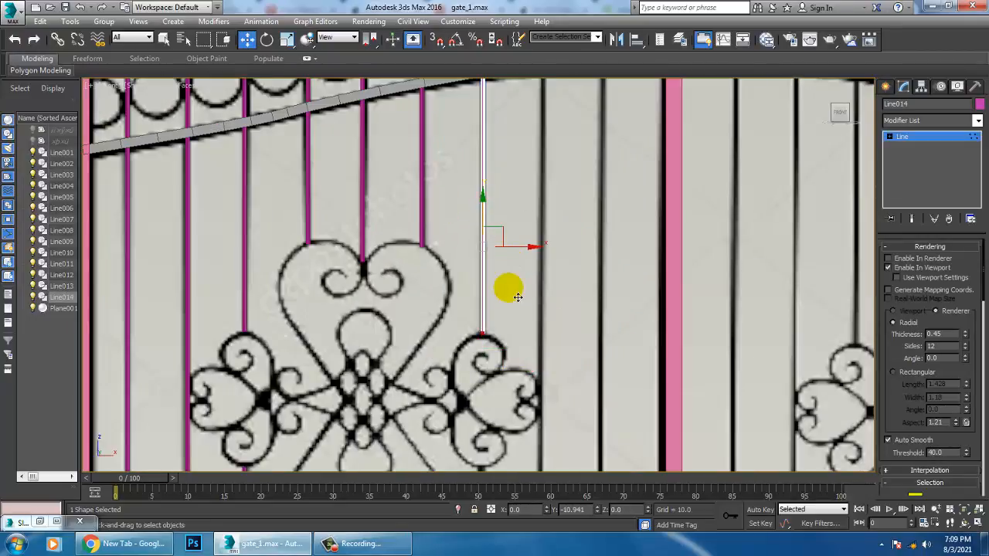
{"action": "middle_click_drag", "start_coordinate": [517, 207], "coordinate": [518, 383]}
{"action": "middle_click_drag", "start_coordinate": [506, 199], "coordinate": [520, 356]}
{"action": "scroll", "coordinate": [487, 308], "scroll_direction": "up", "scroll_amount": 4}
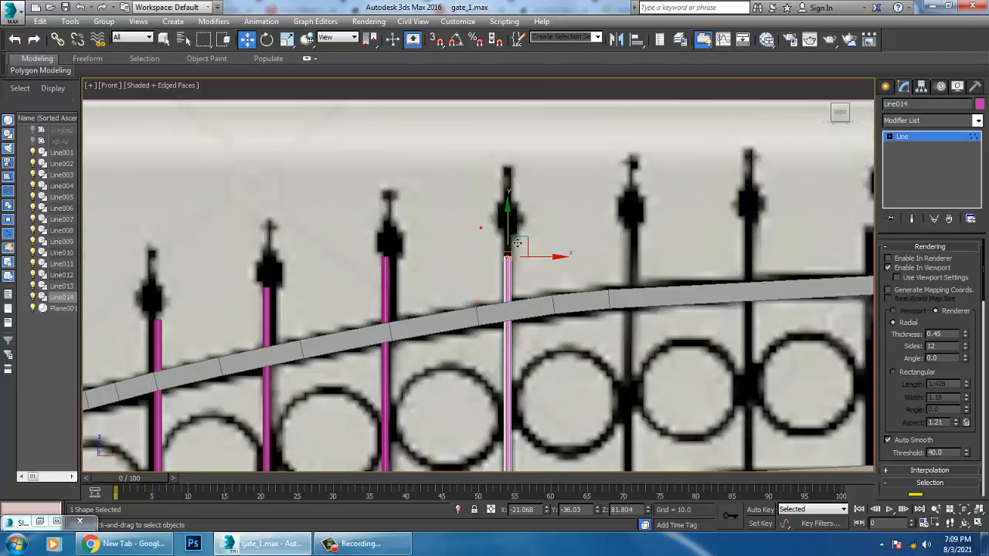
{"action": "left_click_drag", "start_coordinate": [516, 219], "coordinate": [516, 212]}
Step: Copy the sixth bar's lower piece sideways beneath the side scroll on the seventh bar, at X -21.373
{"action": "scroll", "coordinate": [525, 252], "scroll_direction": "down", "scroll_amount": 4}
{"action": "middle_click_drag", "start_coordinate": [535, 323], "coordinate": [562, 105]}
{"action": "middle_click_drag", "start_coordinate": [570, 445], "coordinate": [562, 164]}
{"action": "middle_click_drag", "start_coordinate": [600, 328], "coordinate": [591, 255]}
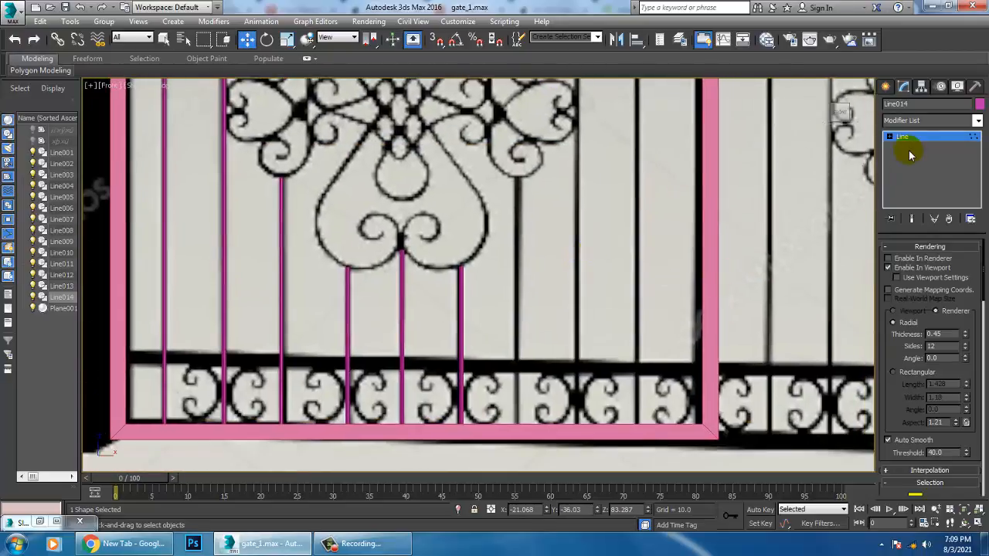
{"action": "left_click", "coordinate": [461, 324]}
{"action": "scroll", "coordinate": [510, 366], "scroll_direction": "down", "scroll_amount": 5}
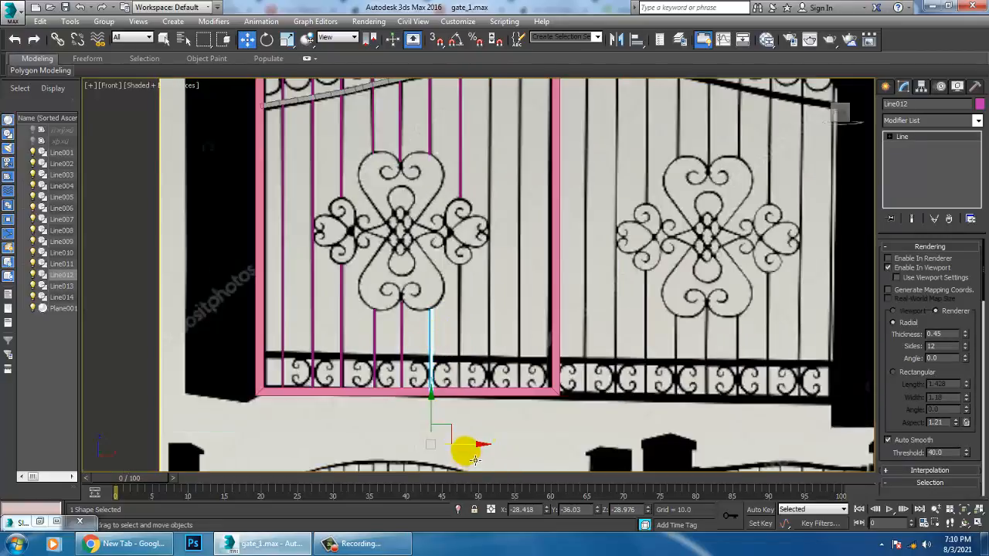
{"action": "left_click_drag", "start_coordinate": [474, 460], "coordinate": [501, 452]}
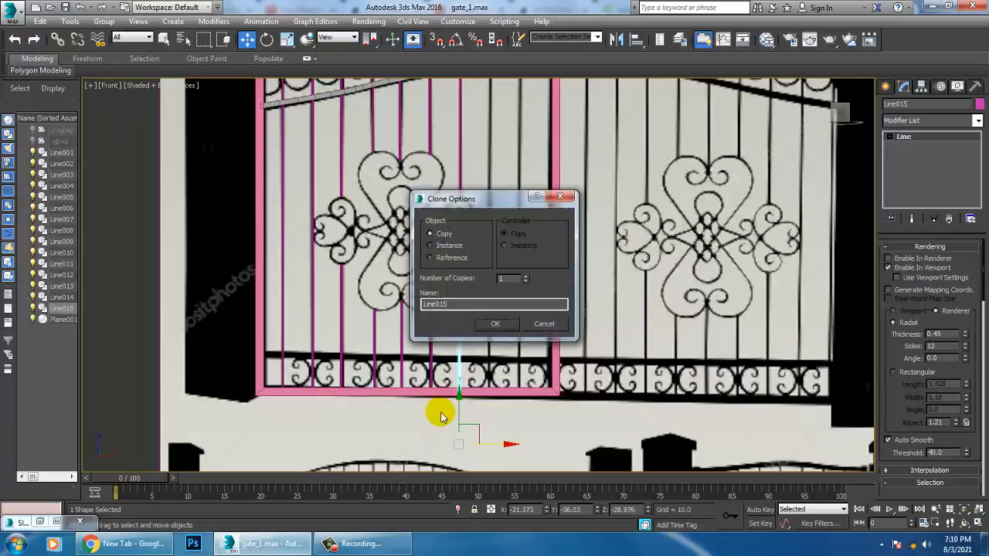
{"action": "left_click", "coordinate": [496, 325]}
Step: Raise the top end vertex of the seventh bar's lower piece to Z 16.497, meeting the side scroll's underside
{"action": "scroll", "coordinate": [497, 325], "scroll_direction": "up", "scroll_amount": 5}
{"action": "left_click_drag", "start_coordinate": [433, 340], "coordinate": [500, 389]}
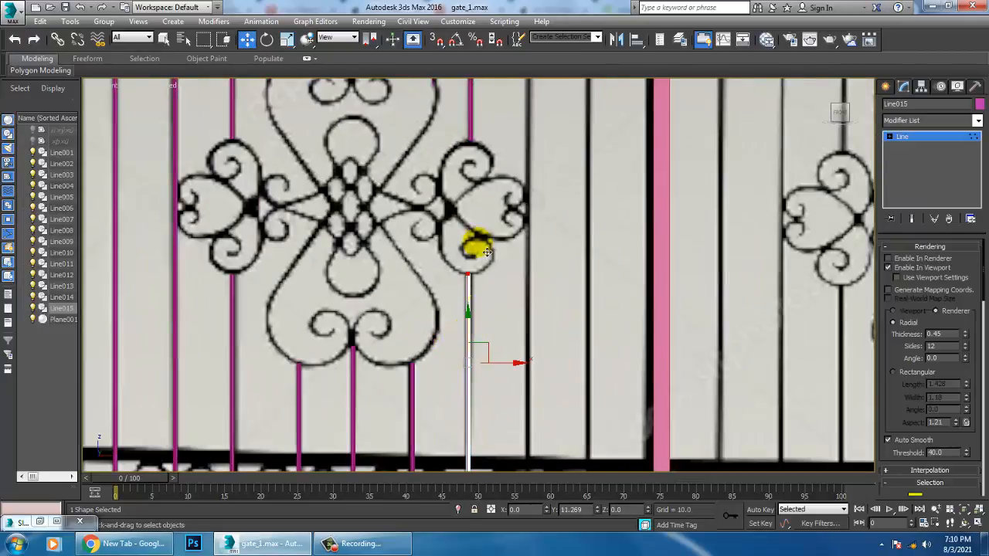
{"action": "scroll", "coordinate": [487, 251], "scroll_direction": "down", "scroll_amount": 5}
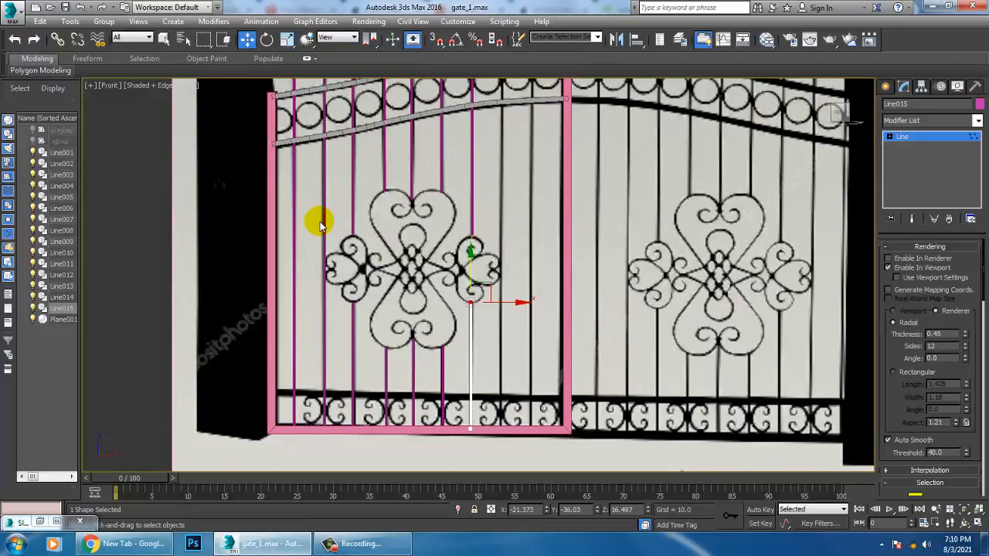
{"action": "left_click", "coordinate": [921, 138]}
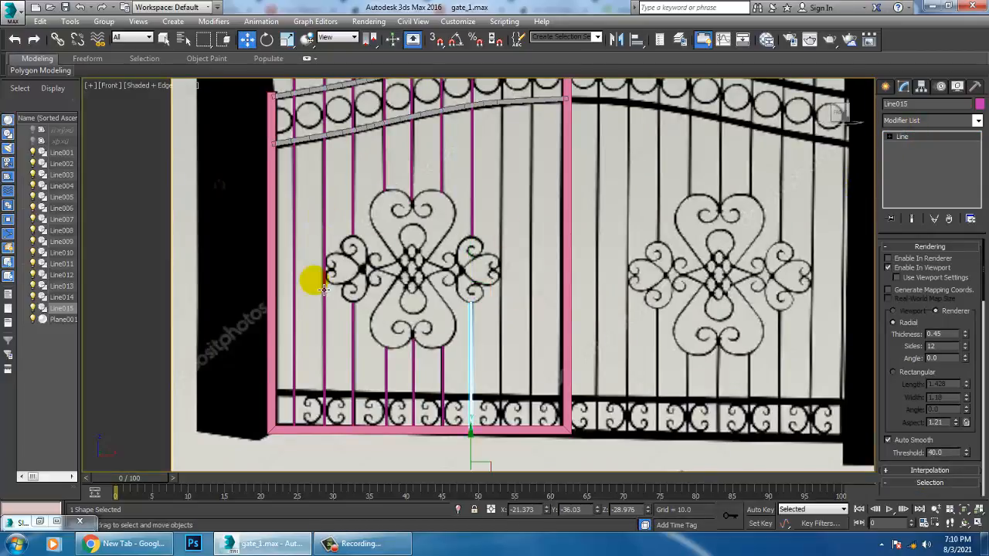
Step: Copy the full-height second bar sideways onto the eighth bar of the reference, at X -13.987
{"action": "left_click", "coordinate": [325, 237]}
{"action": "middle_click_drag", "start_coordinate": [430, 245], "coordinate": [429, 316]}
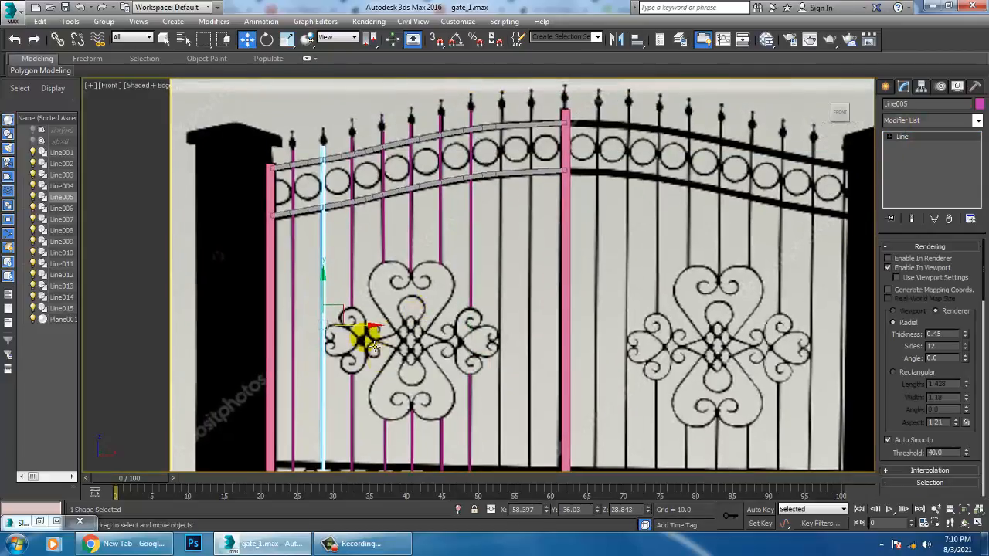
{"action": "left_click_drag", "start_coordinate": [374, 327], "coordinate": [545, 340]}
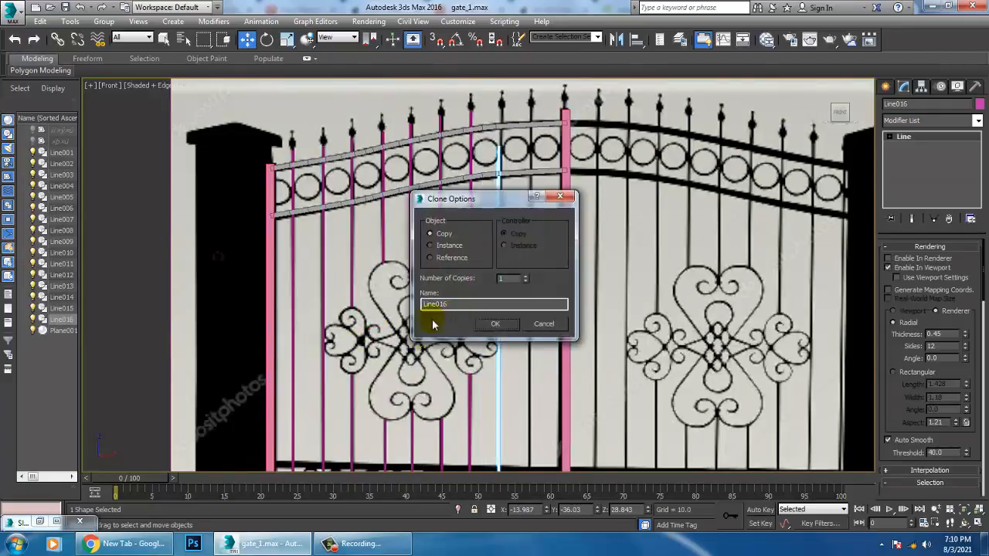
{"action": "left_click", "coordinate": [498, 322]}
Step: Raise the top end vertex of the eighth bar to Z 82.729, up to its spearhead
{"action": "scroll", "coordinate": [510, 348], "scroll_direction": "up", "scroll_amount": 3}
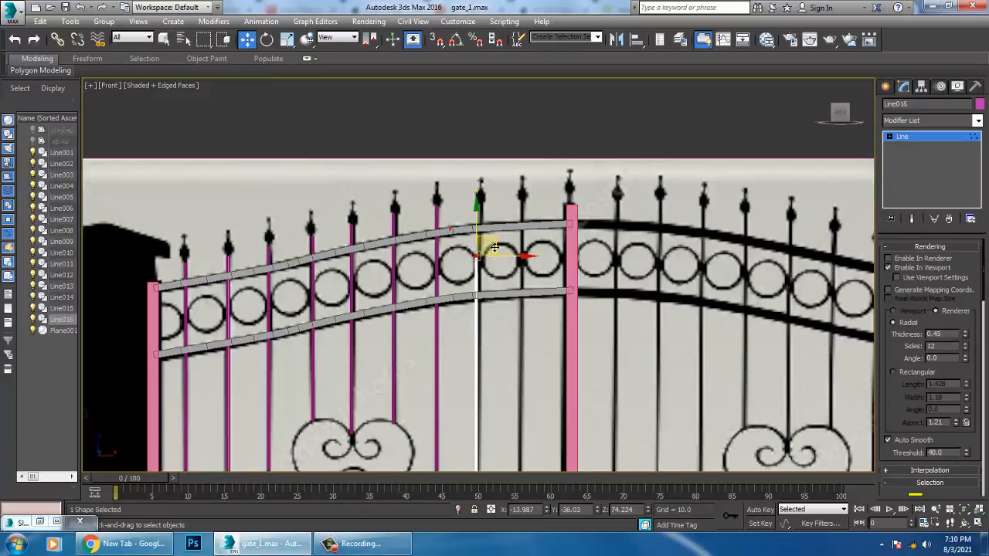
{"action": "left_click_drag", "start_coordinate": [496, 184], "coordinate": [480, 181]}
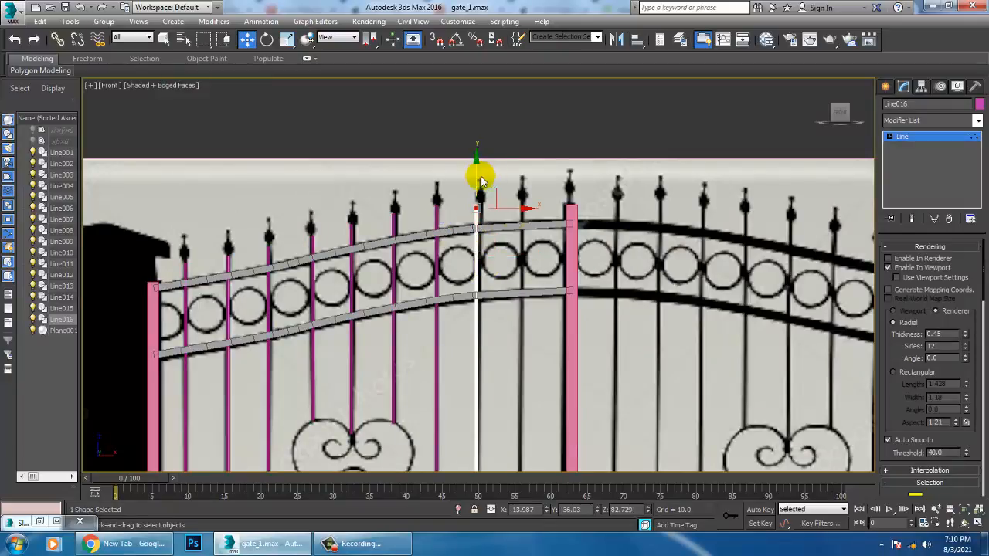
{"action": "left_click", "coordinate": [909, 138]}
Step: Copy the eighth bar sideways onto the ninth bar of the reference, at X -6.017
{"action": "middle_click_drag", "start_coordinate": [533, 456], "coordinate": [499, 373]}
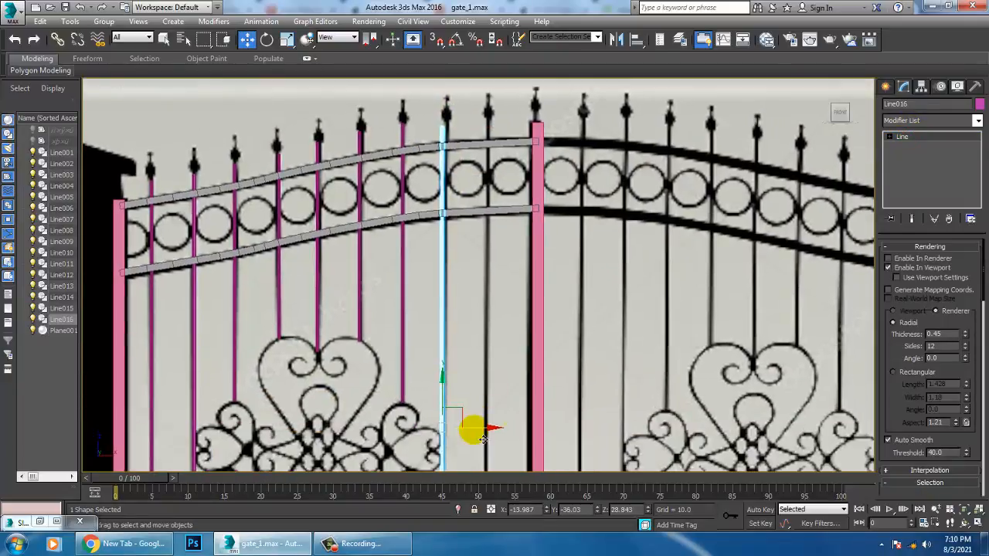
{"action": "left_click_drag", "start_coordinate": [481, 431], "coordinate": [531, 437]}
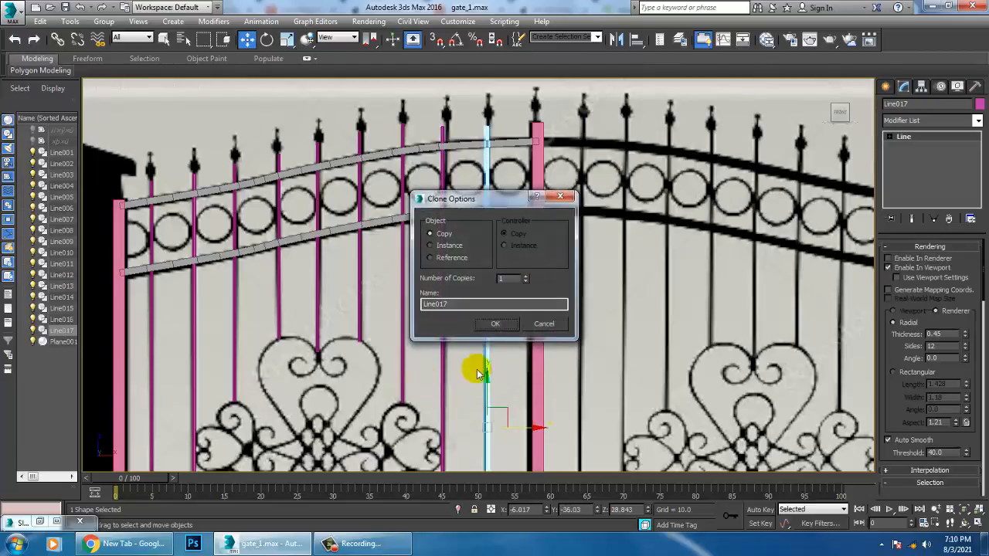
{"action": "left_click", "coordinate": [494, 326]}
{"action": "scroll", "coordinate": [490, 239], "scroll_direction": "up", "scroll_amount": 2}
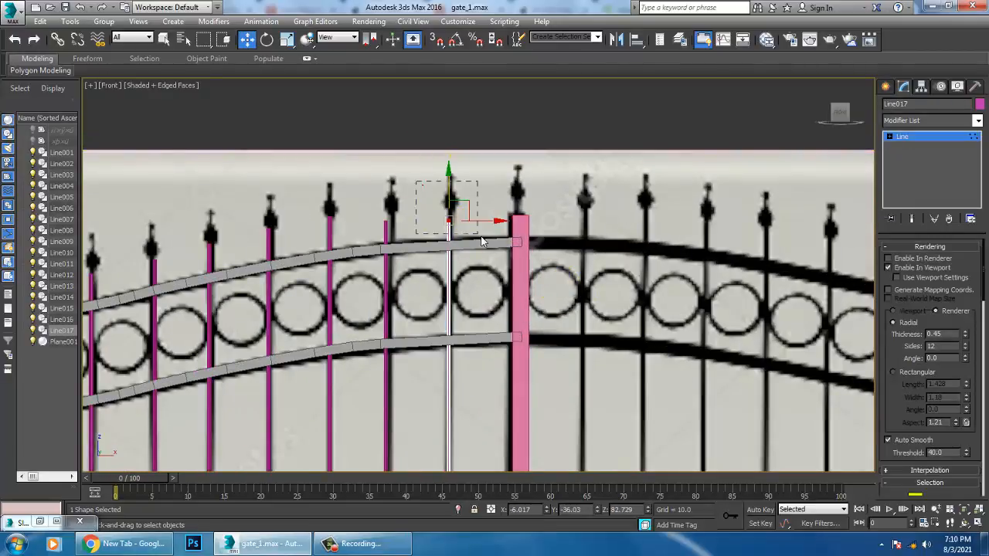
Step: Activate the Line spline tool for tracing the spearhead above the first bar
{"action": "middle_click_drag", "start_coordinate": [412, 301], "coordinate": [596, 261]}
{"action": "middle_click_drag", "start_coordinate": [214, 298], "coordinate": [466, 275]}
{"action": "scroll", "coordinate": [466, 275], "scroll_direction": "up", "scroll_amount": 3}
{"action": "middle_click_drag", "start_coordinate": [548, 161], "coordinate": [603, 237]}
{"action": "left_click", "coordinate": [886, 87]}
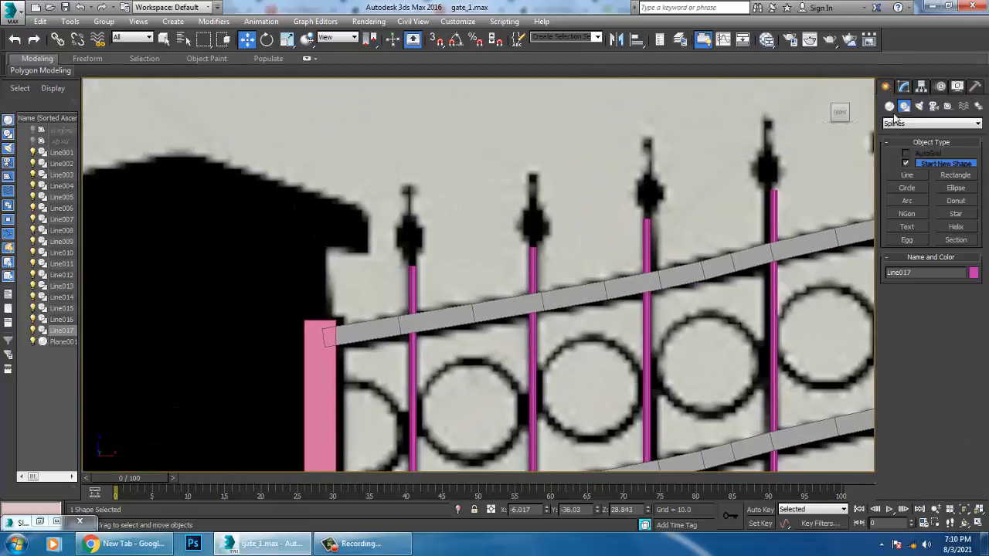
{"action": "left_click", "coordinate": [907, 175]}
{"action": "middle_click_drag", "start_coordinate": [511, 254], "coordinate": [548, 287]}
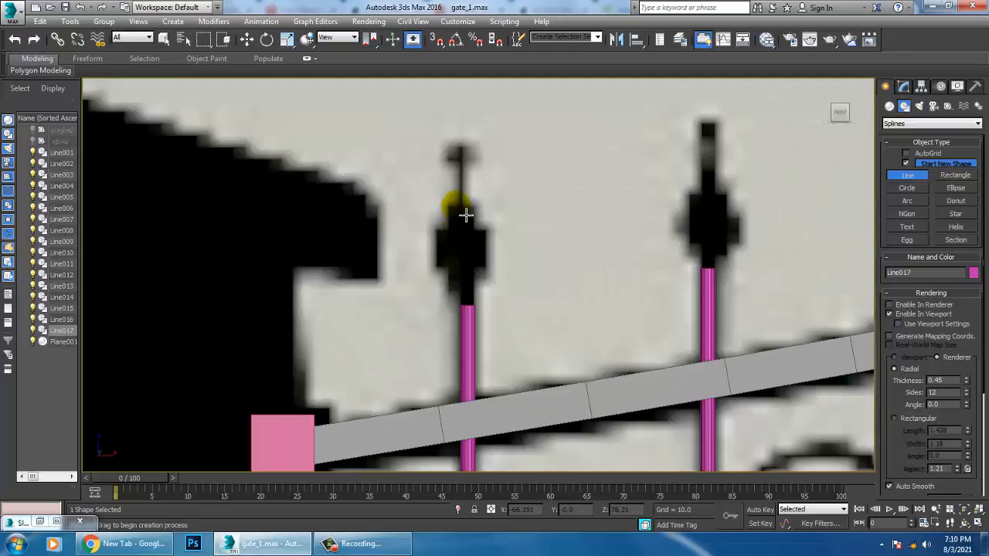
{"action": "left_click", "coordinate": [462, 210]}
{"action": "right_click", "coordinate": [441, 254]}
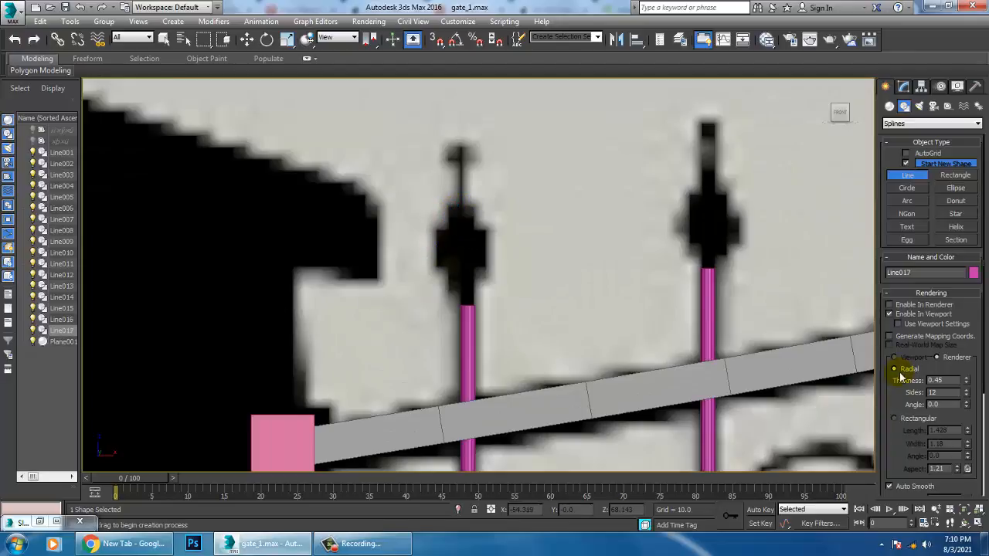
{"action": "left_click", "coordinate": [464, 215]}
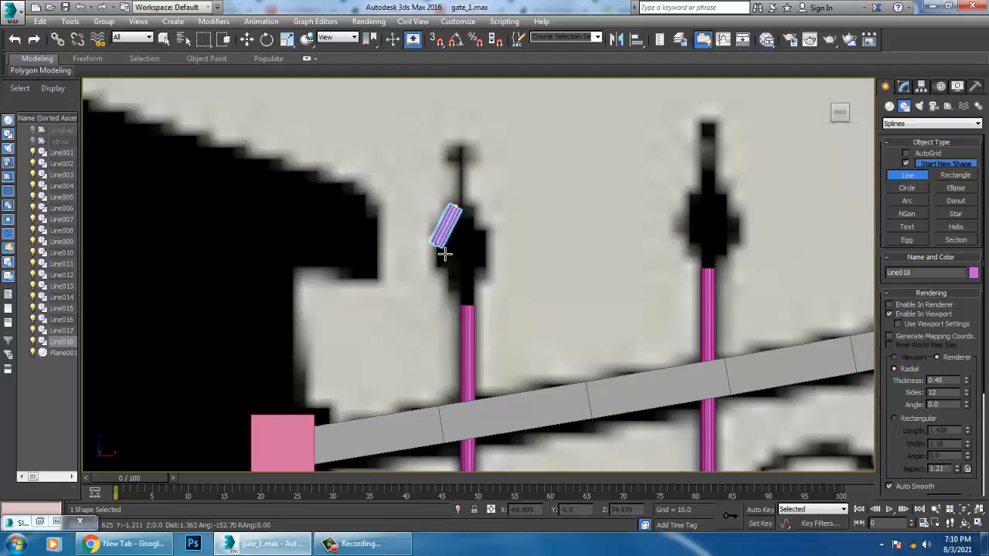
{"action": "right_click", "coordinate": [441, 254]}
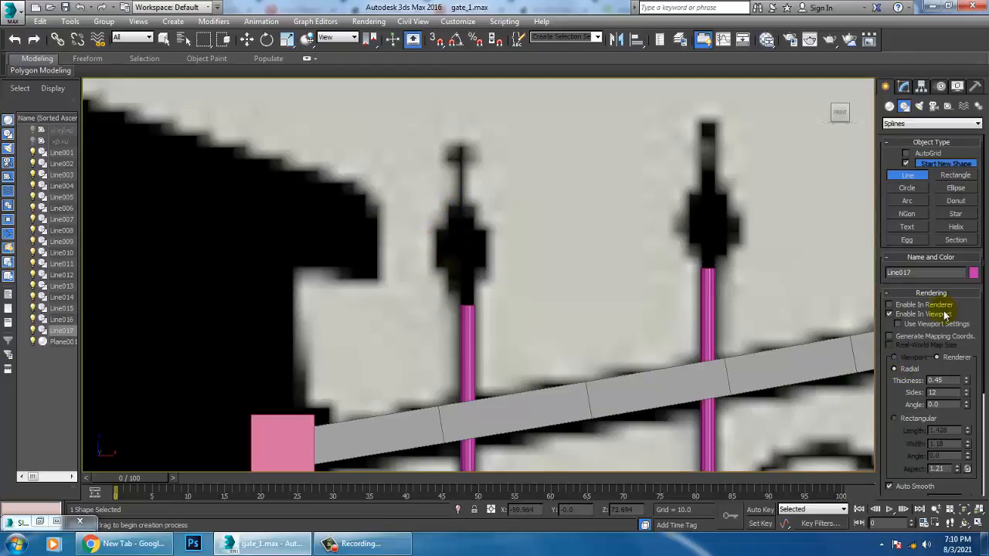
Step: Trace a closed, curved spearhead outline above the first bar as a line with viewport rendering turned off
{"action": "left_click", "coordinate": [461, 208]}
{"action": "left_click", "coordinate": [436, 251]}
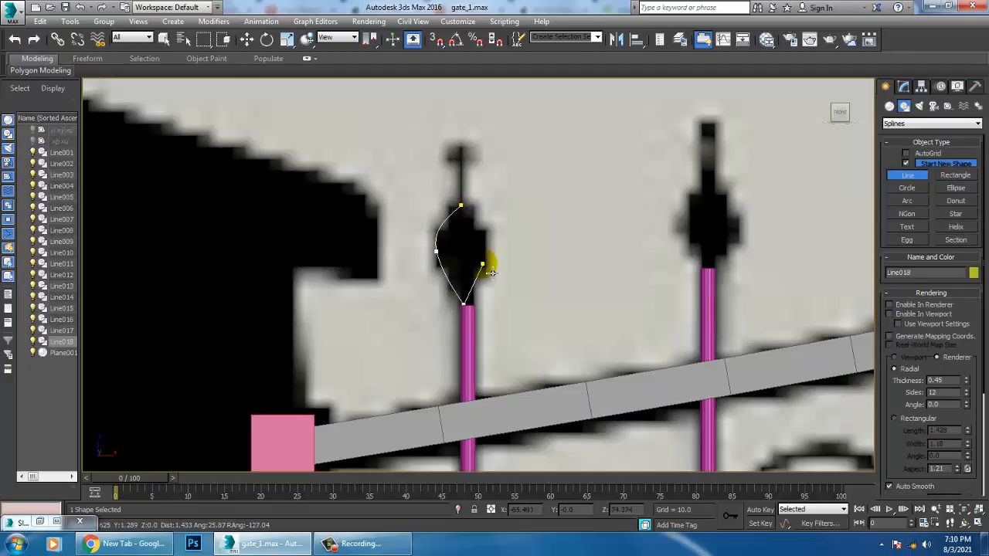
{"action": "left_click", "coordinate": [483, 264]}
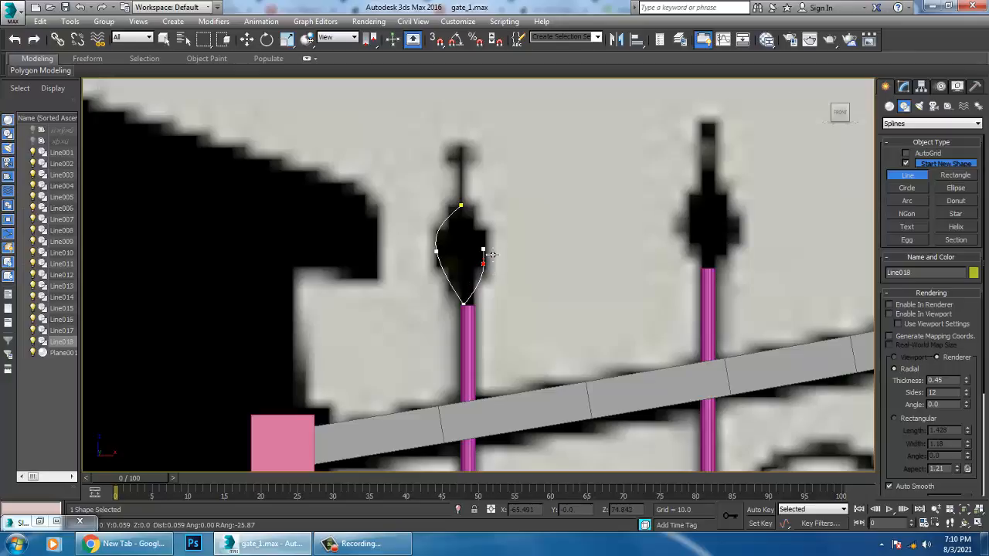
{"action": "left_click", "coordinate": [461, 208]}
{"action": "left_click", "coordinate": [467, 310]}
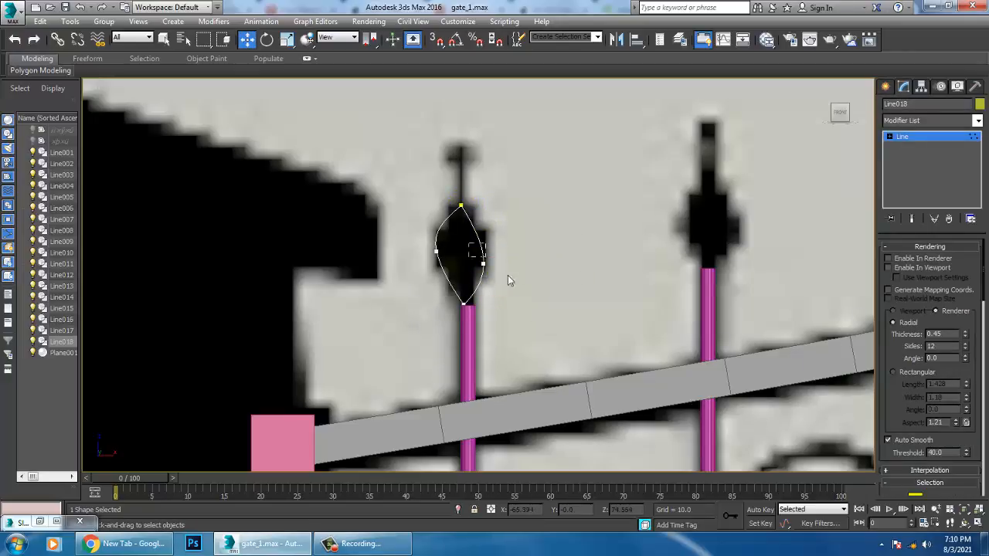
Step: Level the outline's two side vertices with each other and shift all its vertices sideways to centre it over the first bar
{"action": "left_click_drag", "start_coordinate": [491, 212], "coordinate": [491, 213]}
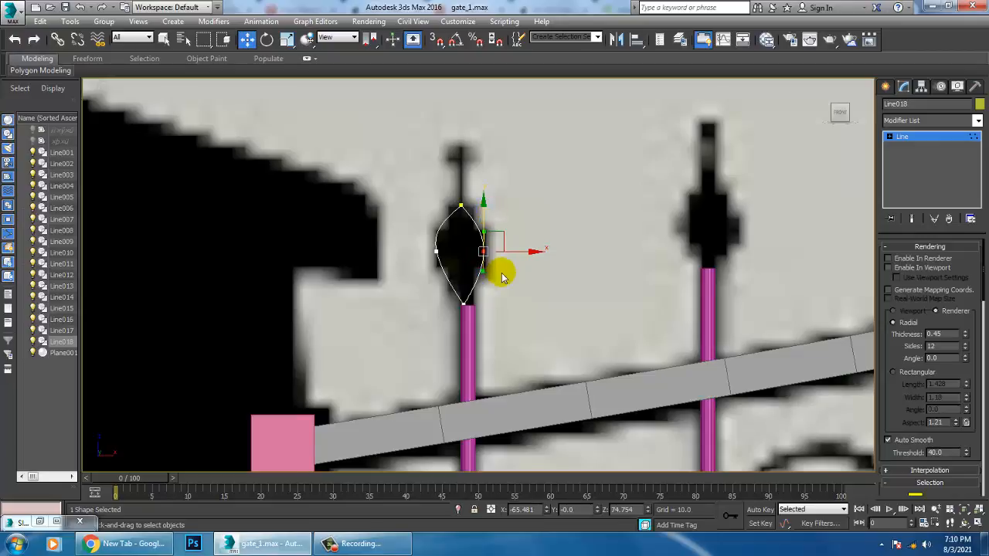
{"action": "middle_click_drag", "start_coordinate": [502, 270], "coordinate": [504, 275]}
{"action": "left_click_drag", "start_coordinate": [401, 157], "coordinate": [505, 311]}
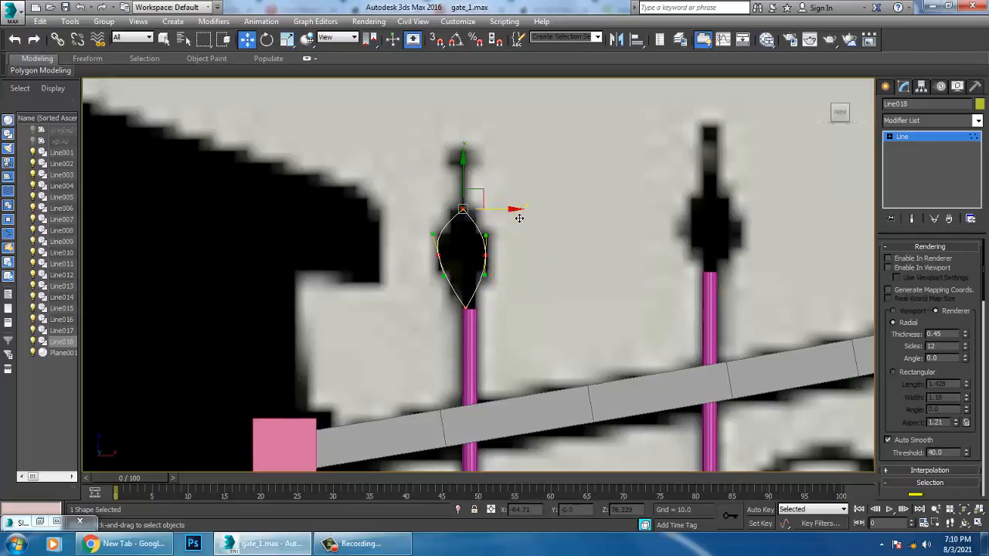
{"action": "left_click_drag", "start_coordinate": [513, 209], "coordinate": [500, 245]}
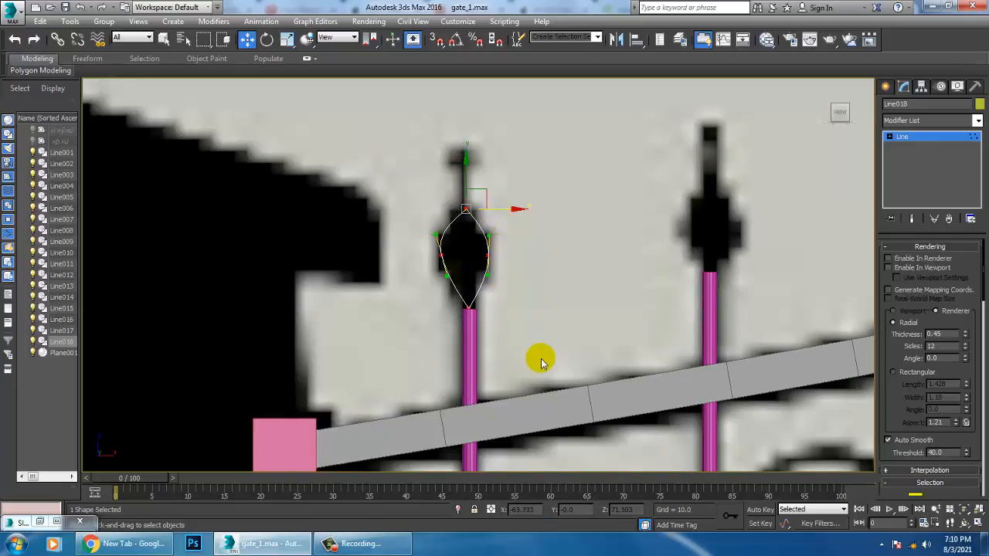
Step: Delete the two segments forming the right half of the spearhead outline, leaving a half profile
{"action": "left_click", "coordinate": [913, 137]}
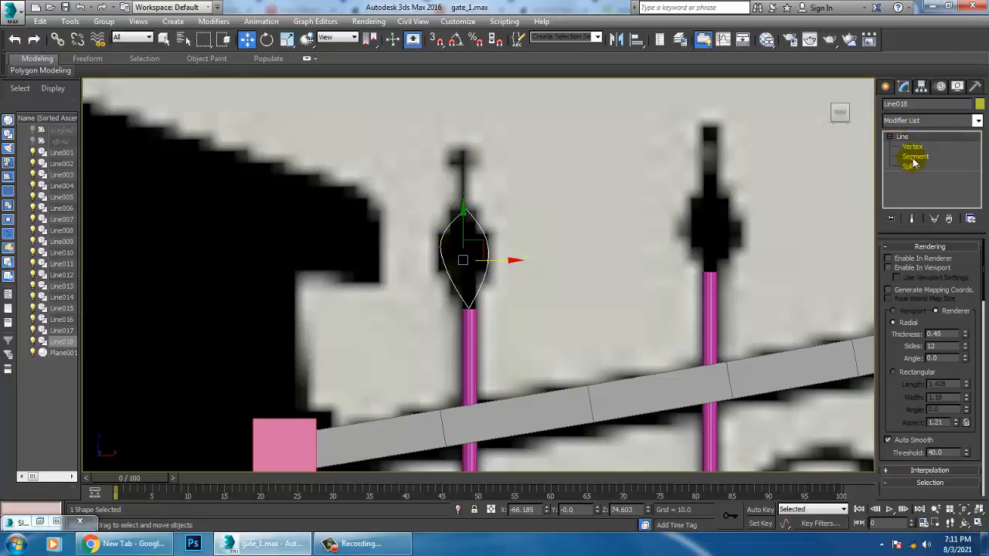
{"action": "left_click", "coordinate": [912, 157]}
{"action": "left_click", "coordinate": [493, 288]}
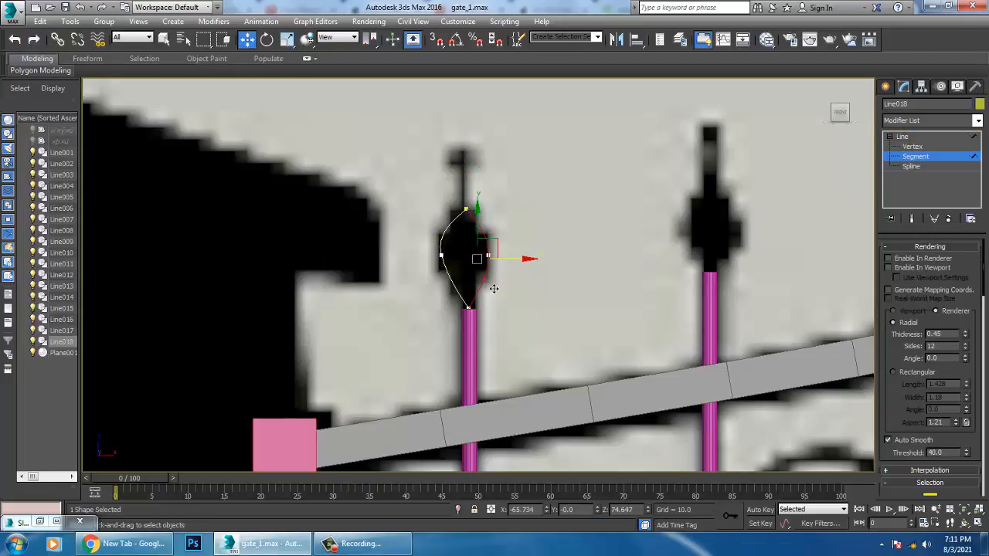
{"action": "left_click", "coordinate": [912, 139]}
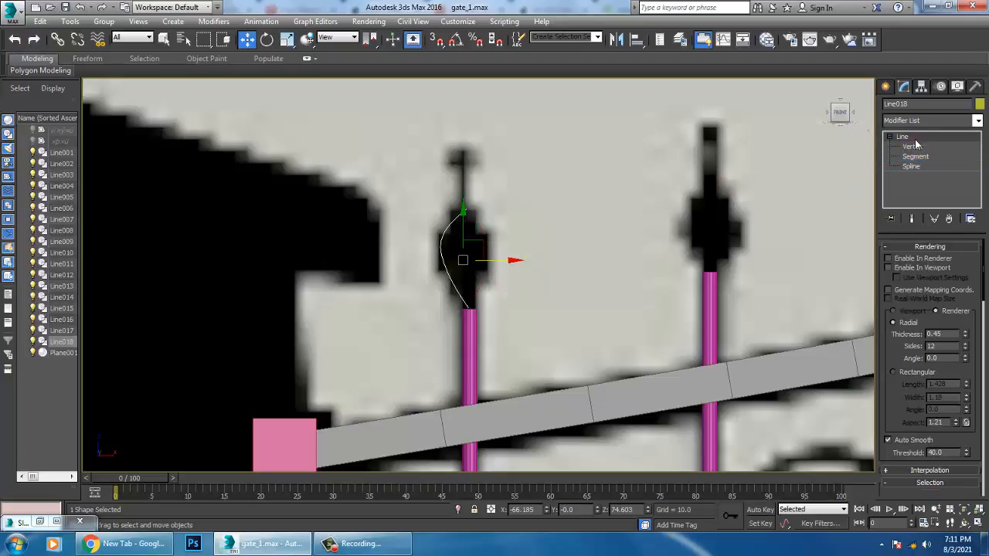
Step: Apply a Lathe modifier with Max alignment to the half profile and lower the spearhead slightly onto the first bar
{"action": "left_click", "coordinate": [924, 120]}
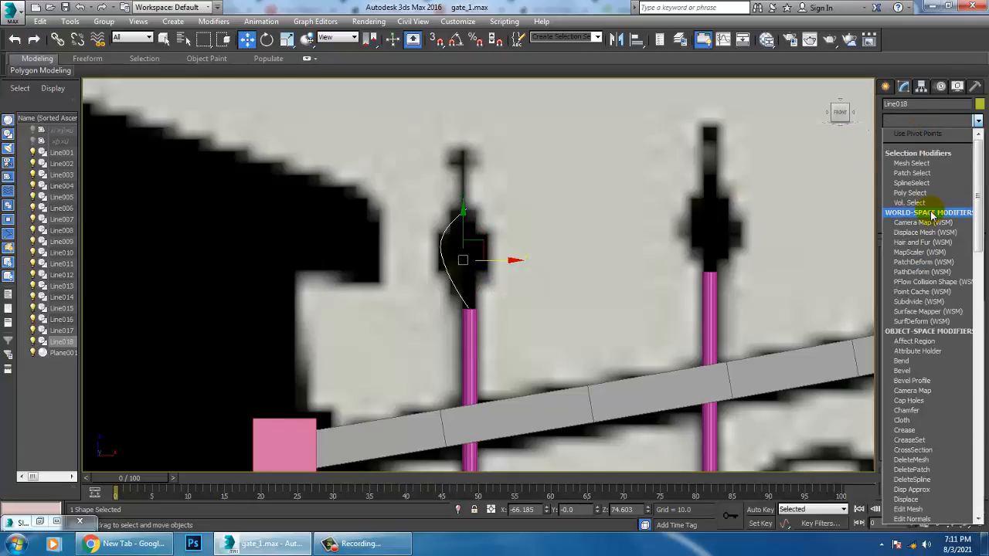
{"action": "scroll", "coordinate": [933, 215], "scroll_direction": "down", "scroll_amount": 5}
{"action": "left_click", "coordinate": [933, 215]}
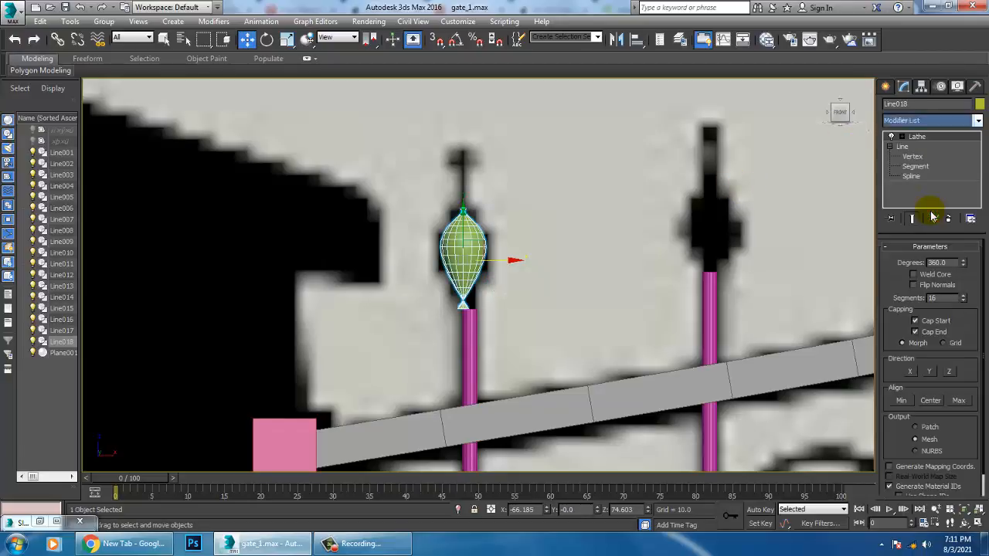
{"action": "left_click", "coordinate": [959, 401]}
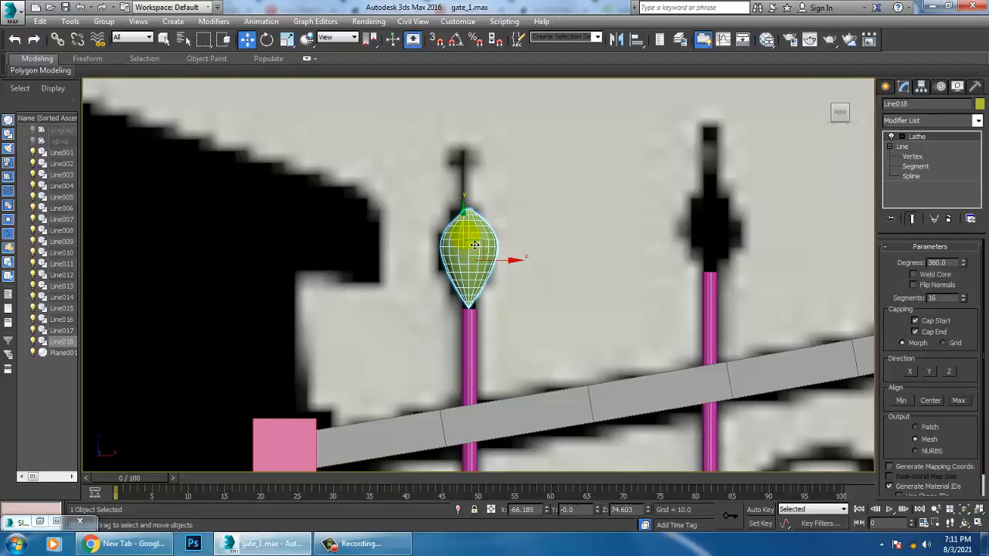
{"action": "left_click_drag", "start_coordinate": [474, 244], "coordinate": [475, 250]}
Step: Move the profile's side vertex inward with the Lathe end result shown, slimming the spearhead
{"action": "middle_click_drag", "start_coordinate": [501, 274], "coordinate": [554, 297]}
{"action": "left_click", "coordinate": [912, 157]}
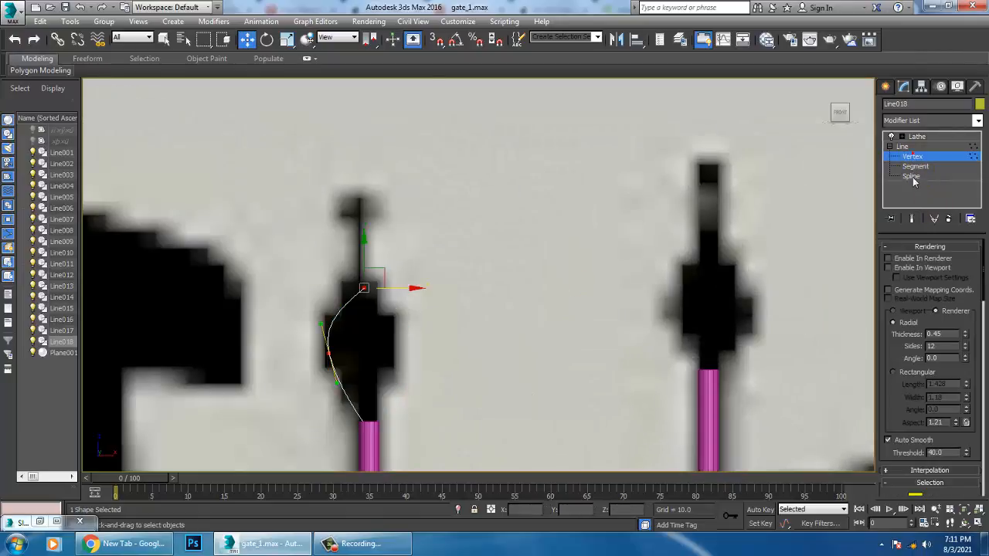
{"action": "left_click", "coordinate": [912, 219]}
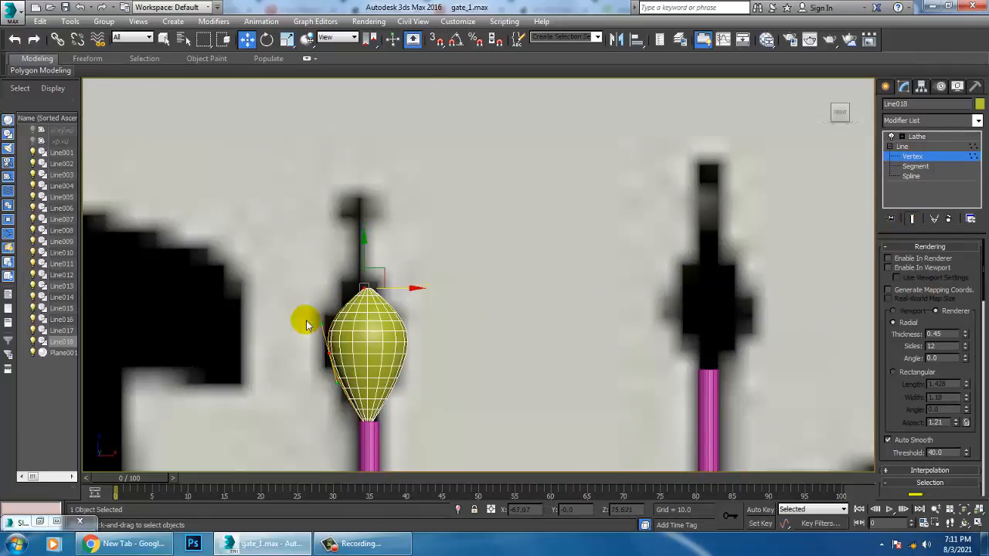
{"action": "left_click_drag", "start_coordinate": [296, 338], "coordinate": [341, 357]}
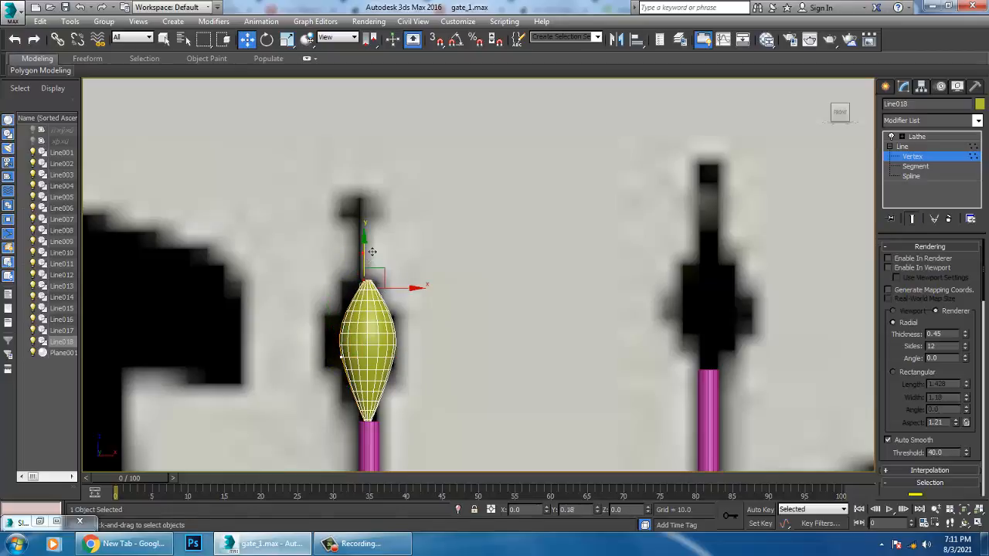
Step: Move the profile's top vertex to X -66.043, Z 76.141 to sharpen the spearhead's tip, and leave vertex editing
{"action": "scroll", "coordinate": [377, 285], "scroll_direction": "up", "scroll_amount": 3}
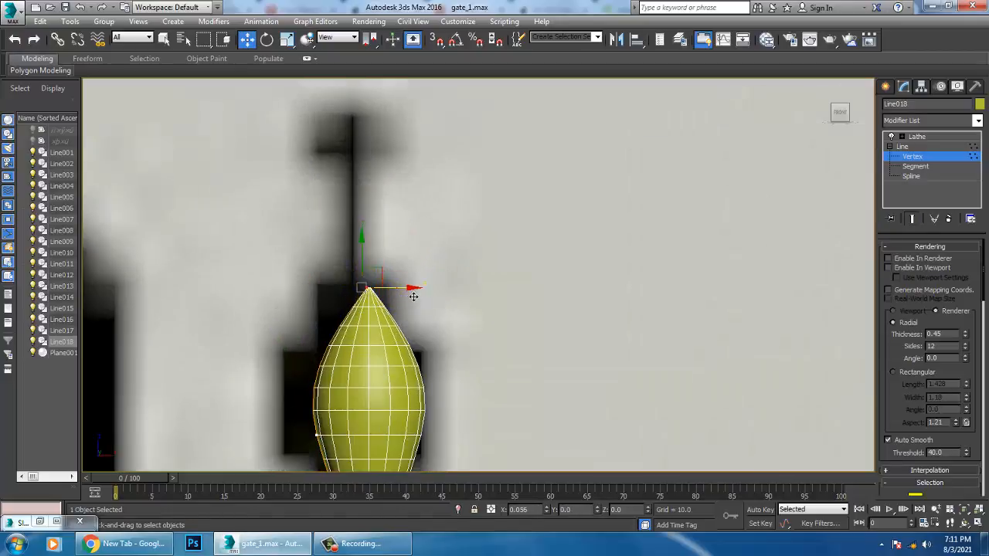
{"action": "scroll", "coordinate": [406, 294], "scroll_direction": "down", "scroll_amount": 3}
{"action": "scroll", "coordinate": [456, 325], "scroll_direction": "down", "scroll_amount": 5}
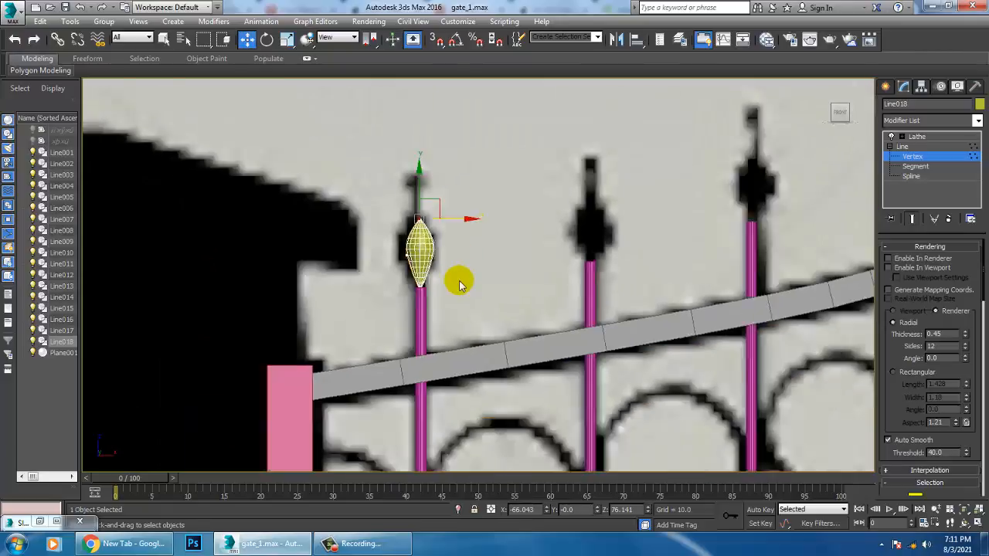
{"action": "scroll", "coordinate": [464, 309], "scroll_direction": "up", "scroll_amount": 5}
{"action": "scroll", "coordinate": [471, 318], "scroll_direction": "up", "scroll_amount": 3}
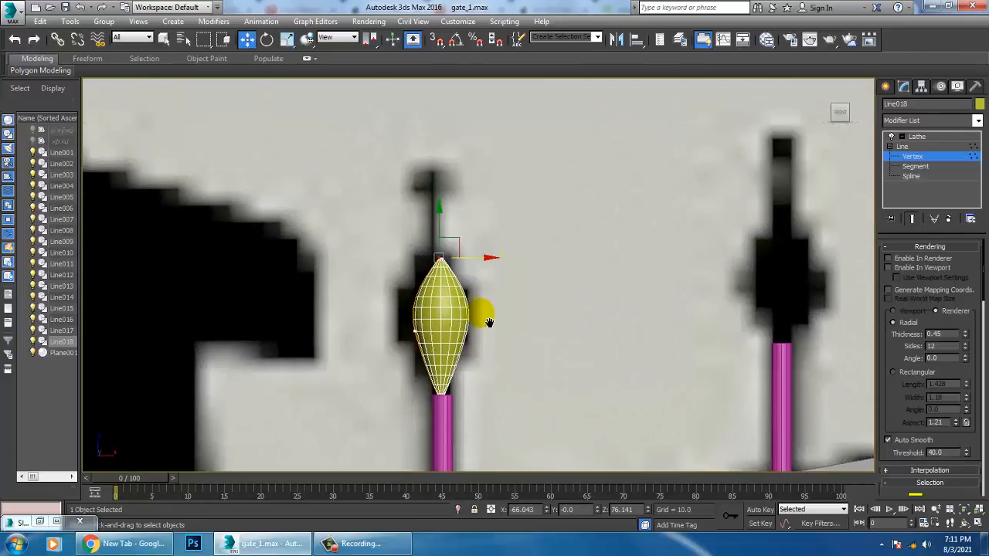
{"action": "scroll", "coordinate": [580, 270], "scroll_direction": "down", "scroll_amount": 3}
{"action": "scroll", "coordinate": [614, 270], "scroll_direction": "up", "scroll_amount": 1}
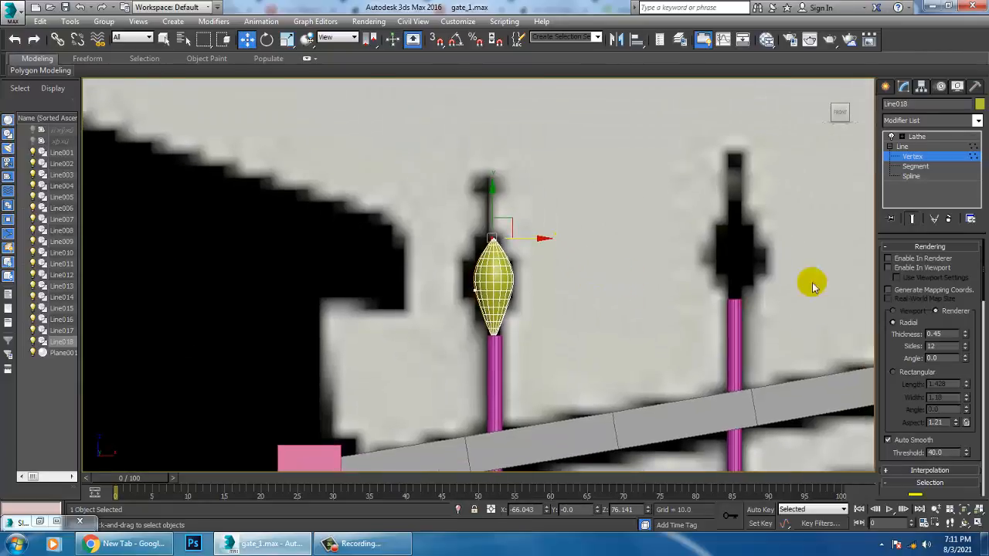
{"action": "left_click", "coordinate": [918, 146]}
Step: Copy the spearhead onto the second bar at X -58.544 and raise it to Z 75.501
{"action": "scroll", "coordinate": [420, 371], "scroll_direction": "down", "scroll_amount": 4}
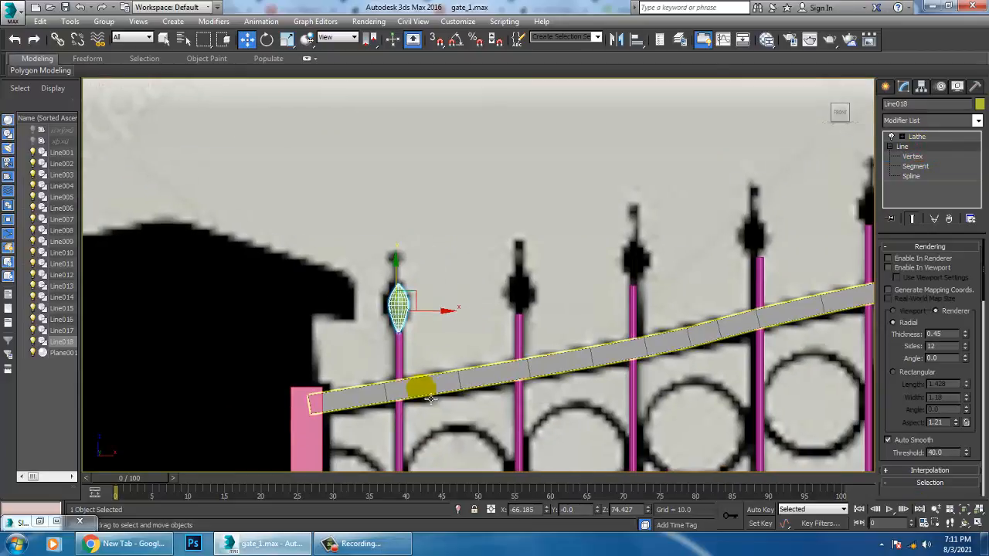
{"action": "scroll", "coordinate": [432, 324], "scroll_direction": "up", "scroll_amount": 3}
{"action": "left_click_drag", "start_coordinate": [376, 250], "coordinate": [624, 258], "text": "shift"}
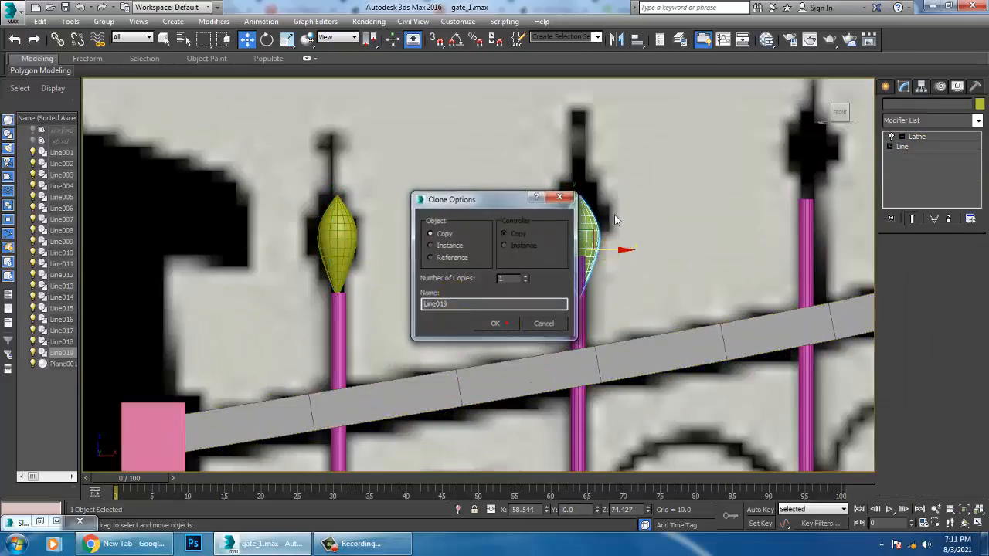
{"action": "left_click", "coordinate": [495, 323]}
{"action": "left_click_drag", "start_coordinate": [585, 230], "coordinate": [585, 189]}
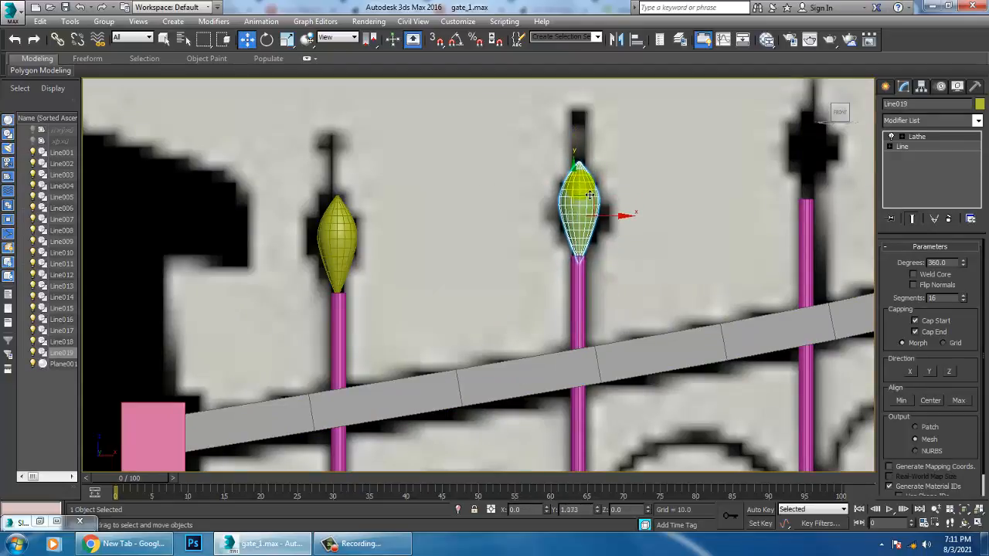
Step: Copy the second bar's spearhead onto the third bar at X -51.387 and raise it to Z 77.296
{"action": "scroll", "coordinate": [624, 245], "scroll_direction": "down", "scroll_amount": 3}
{"action": "middle_click_drag", "start_coordinate": [624, 244], "coordinate": [466, 289]}
{"action": "scroll", "coordinate": [467, 287], "scroll_direction": "up", "scroll_amount": 2}
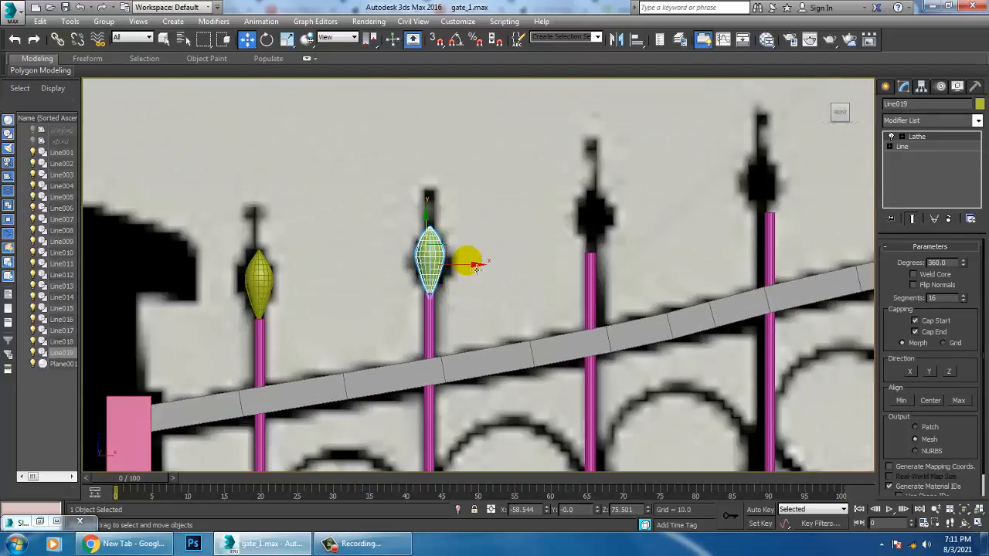
{"action": "left_click_drag", "start_coordinate": [473, 276], "coordinate": [635, 273], "text": "shift"}
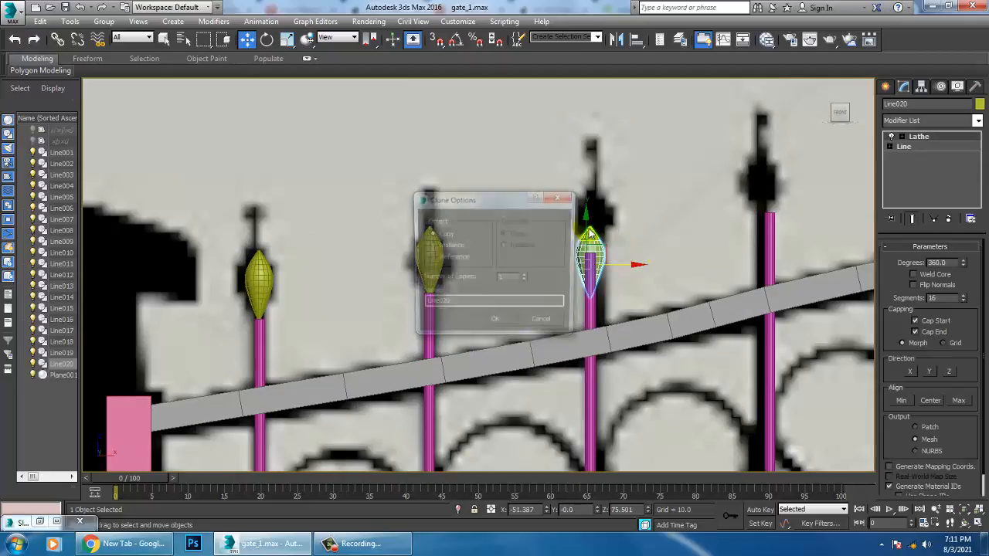
{"action": "left_click", "coordinate": [485, 330]}
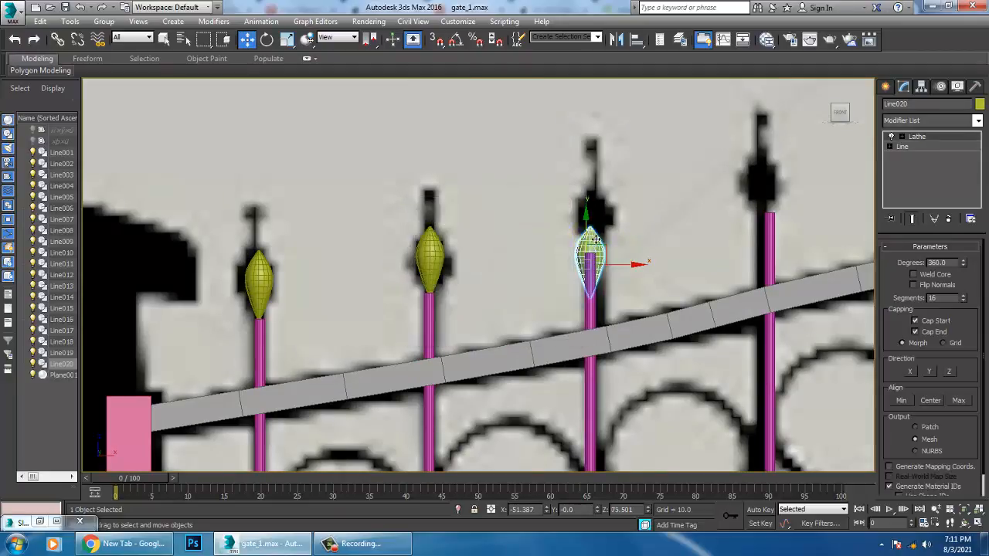
{"action": "left_click_drag", "start_coordinate": [591, 231], "coordinate": [595, 190]}
Step: Copy the third bar's spearhead onto the fourth bar at X -43.375 and raise it to sit on the bar's top
{"action": "middle_click_drag", "start_coordinate": [614, 248], "coordinate": [478, 290]}
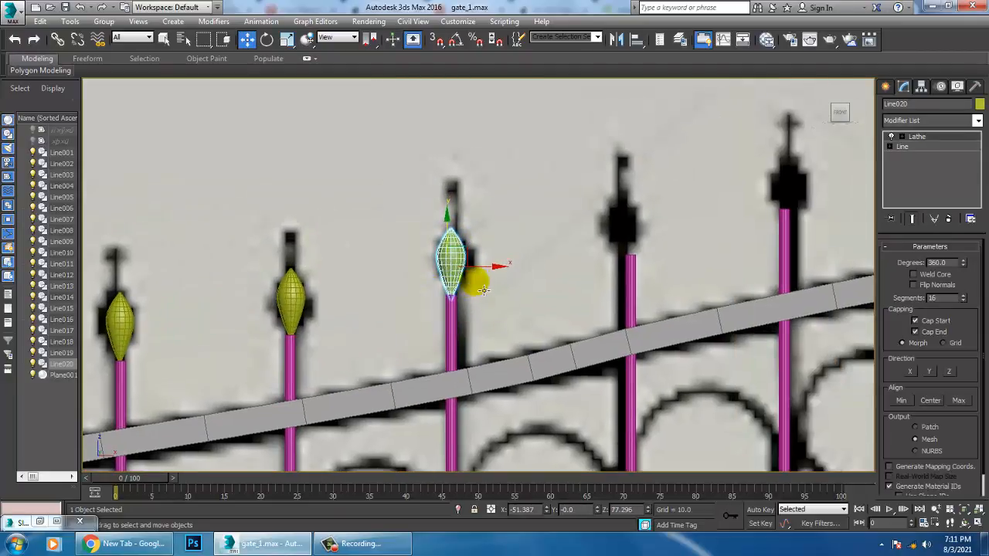
{"action": "left_click_drag", "start_coordinate": [496, 276], "coordinate": [675, 273], "text": "shift"}
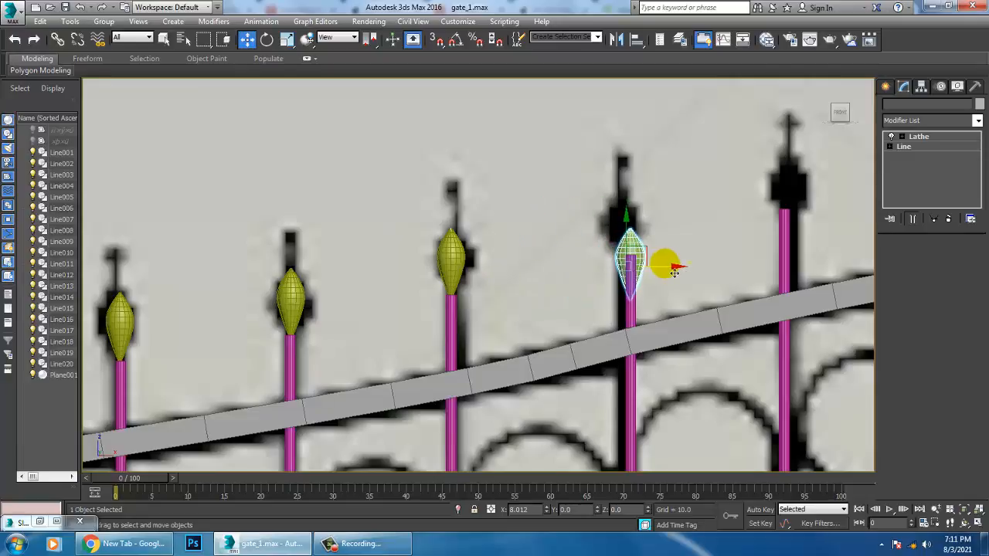
{"action": "left_click", "coordinate": [477, 321]}
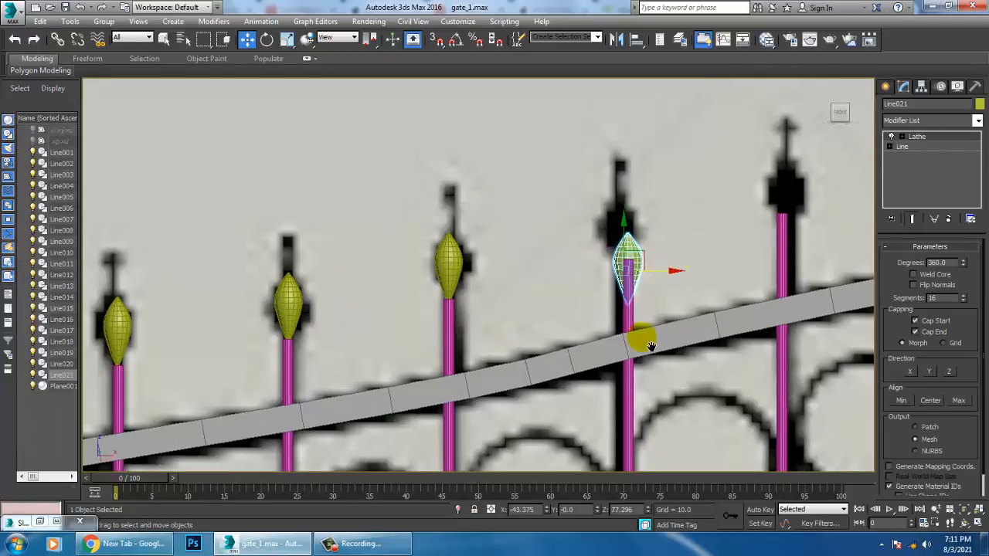
{"action": "middle_click_drag", "start_coordinate": [652, 346], "coordinate": [595, 433]}
{"action": "left_click_drag", "start_coordinate": [573, 317], "coordinate": [576, 278]}
Step: Copy the fourth bar's spearhead onto the fifth bar and place it at X -36.475, Z 81.035
{"action": "middle_click_drag", "start_coordinate": [584, 327], "coordinate": [492, 325]}
{"action": "mouse_move", "coordinate": [493, 316]}
{"action": "left_mouse_down", "text": "shift"}
{"action": "mouse_move", "coordinate": [653, 313]}
{"action": "mouse_move", "coordinate": [615, 309]}
{"action": "mouse_move", "coordinate": [617, 246]}
{"action": "left_mouse_up", "text": "shift"}
{"action": "left_click", "coordinate": [517, 325]}
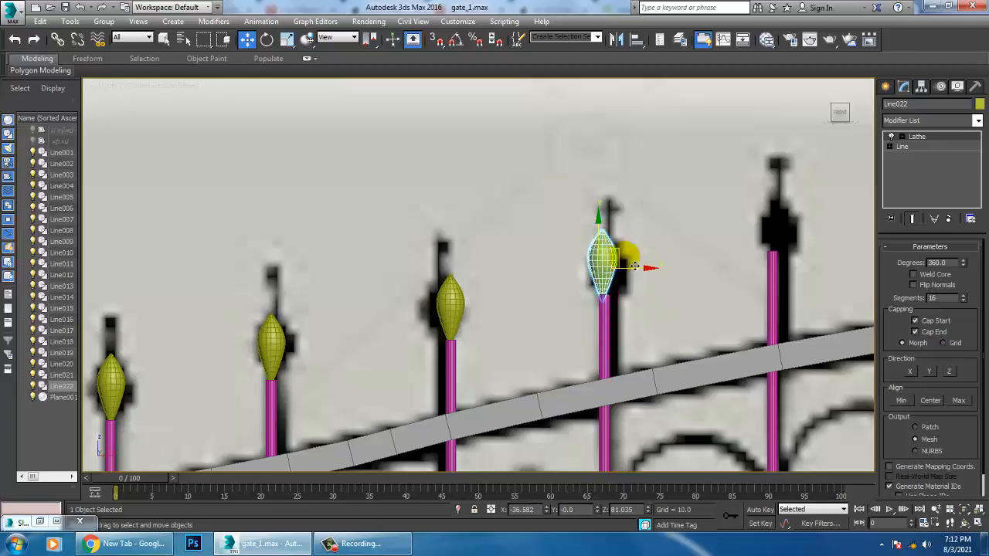
{"action": "left_click_drag", "start_coordinate": [641, 278], "coordinate": [643, 278]}
Step: Copy the fifth bar's spearhead onto the sixth bar and place it at X -29.029, Z 82.803
{"action": "middle_click_drag", "start_coordinate": [675, 391], "coordinate": [416, 450]}
{"action": "scroll", "coordinate": [443, 425], "scroll_direction": "down", "scroll_amount": 2}
{"action": "scroll", "coordinate": [386, 420], "scroll_direction": "down", "scroll_amount": 2}
{"action": "middle_click_drag", "start_coordinate": [472, 377], "coordinate": [456, 345]}
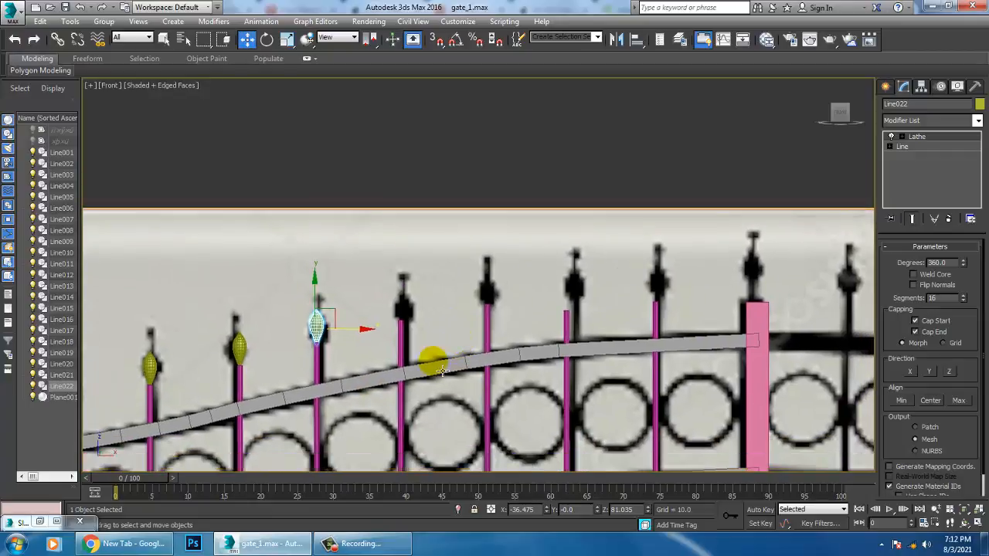
{"action": "left_click_drag", "start_coordinate": [357, 343], "coordinate": [443, 325], "text": "shift"}
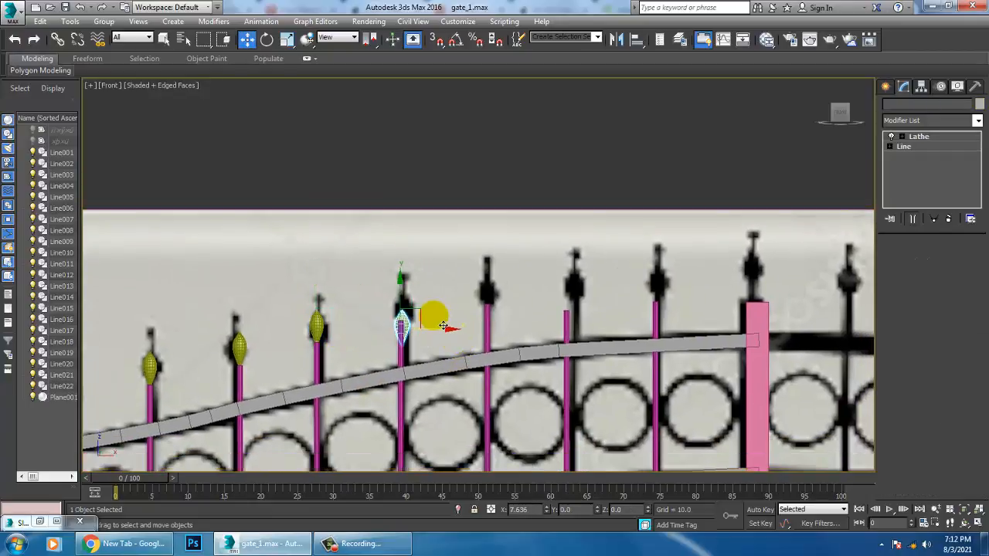
{"action": "left_click", "coordinate": [508, 324]}
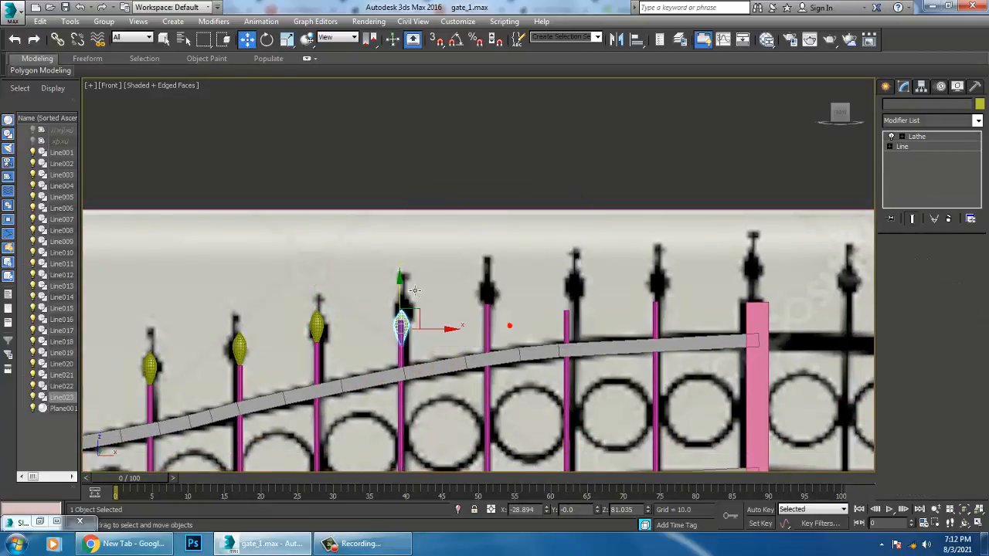
{"action": "scroll", "coordinate": [467, 333], "scroll_direction": "up", "scroll_amount": 2}
{"action": "left_click_drag", "start_coordinate": [430, 363], "coordinate": [444, 346]}
{"action": "scroll", "coordinate": [443, 346], "scroll_direction": "up", "scroll_amount": 2}
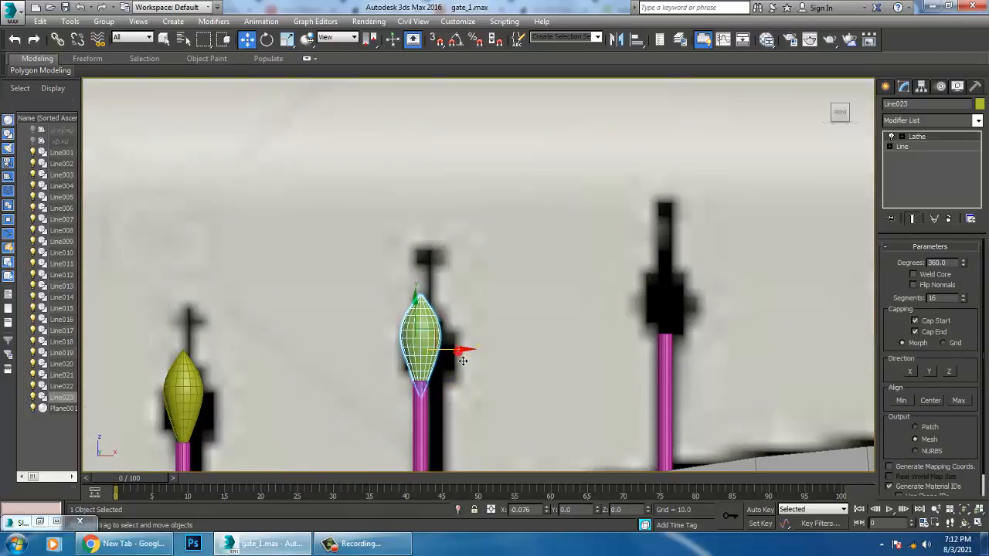
Step: Copy the spearhead onto the seventh bar at X -21.291 and the eighth bar at X -14.196, both at Z 84.247
{"action": "scroll", "coordinate": [466, 361], "scroll_direction": "down", "scroll_amount": 3}
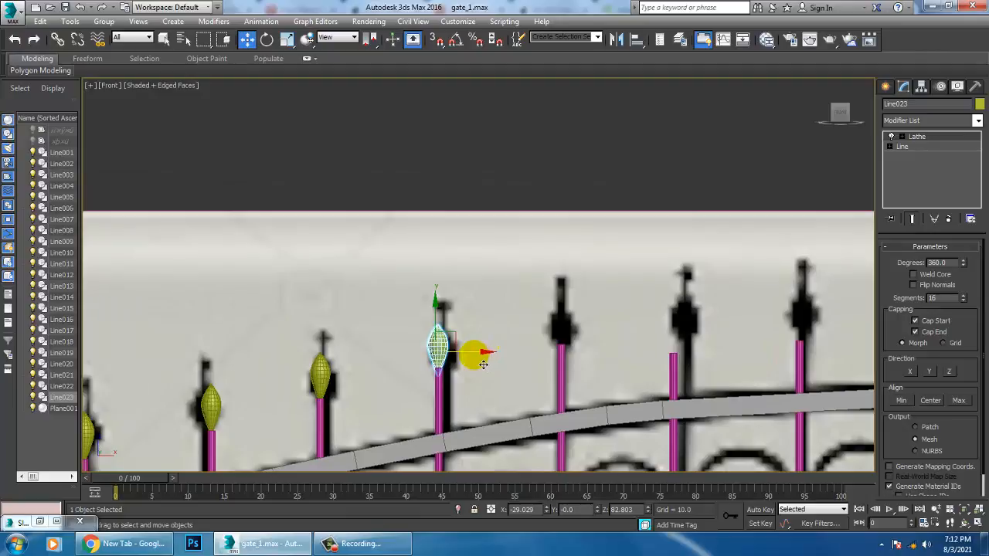
{"action": "left_click_drag", "start_coordinate": [483, 365], "coordinate": [601, 358], "text": "shift"}
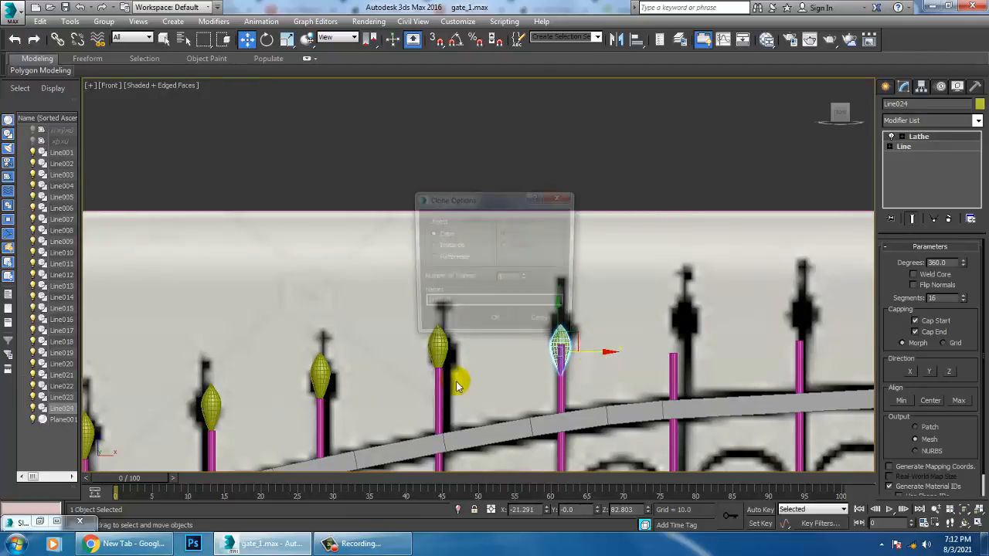
{"action": "left_click", "coordinate": [497, 326]}
{"action": "scroll", "coordinate": [558, 353], "scroll_direction": "up", "scroll_amount": 2}
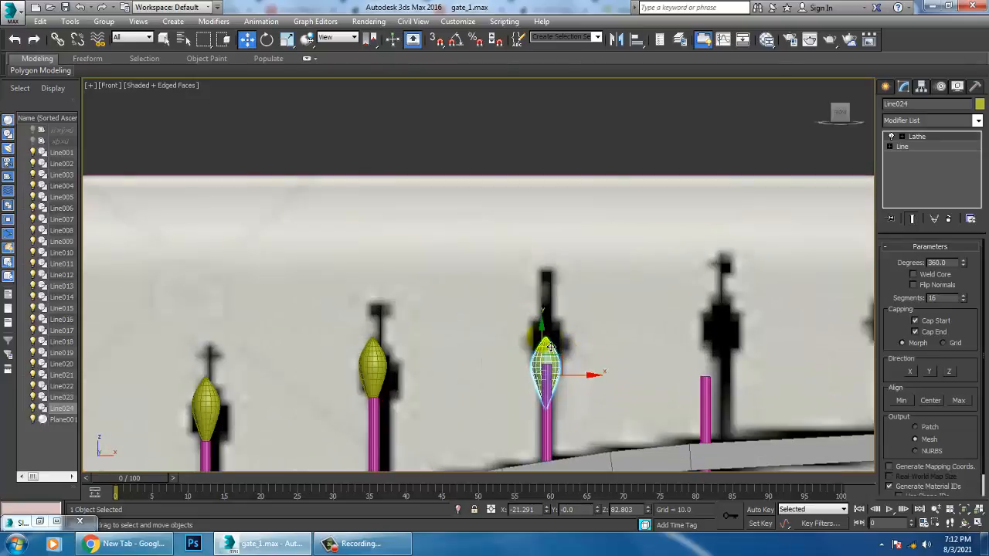
{"action": "mouse_move", "coordinate": [558, 353]}
{"action": "left_mouse_down"}
{"action": "mouse_move", "coordinate": [557, 324]}
{"action": "mouse_move", "coordinate": [597, 353]}
{"action": "mouse_move", "coordinate": [748, 348]}
{"action": "left_mouse_up"}
{"action": "left_click", "coordinate": [495, 323]}
Step: Move the eighth vertical bar to X -13.538 to line it up with the reference image
{"action": "scroll", "coordinate": [600, 227], "scroll_direction": "down", "scroll_amount": 3}
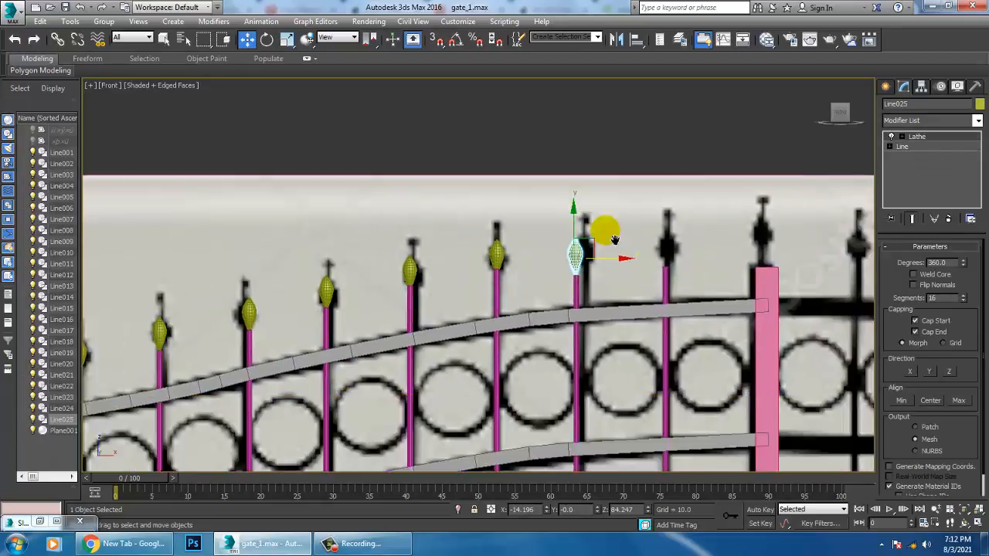
{"action": "scroll", "coordinate": [557, 236], "scroll_direction": "up", "scroll_amount": 4}
{"action": "left_click", "coordinate": [513, 351]}
{"action": "scroll", "coordinate": [513, 348], "scroll_direction": "down", "scroll_amount": 3}
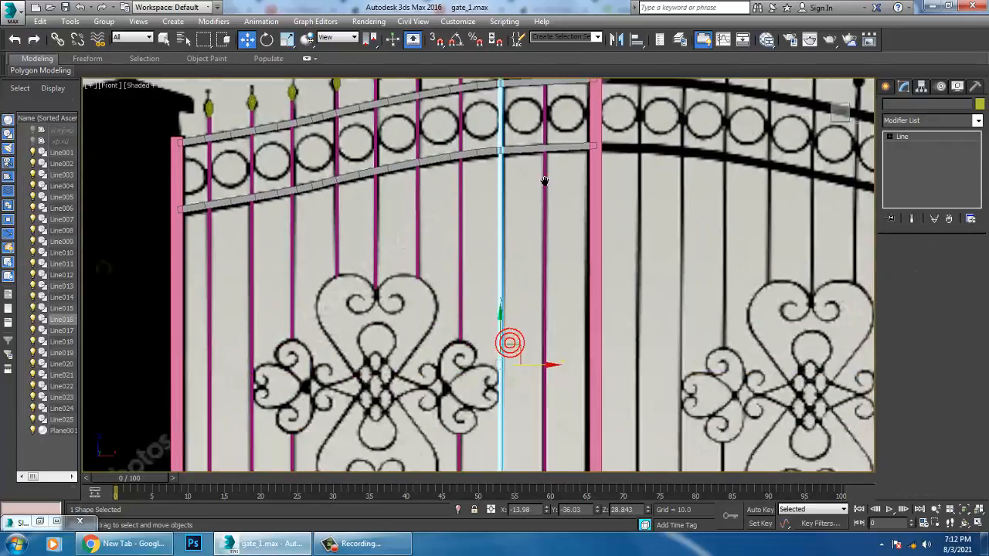
{"action": "scroll", "coordinate": [513, 348], "scroll_direction": "up", "scroll_amount": 1}
{"action": "left_click_drag", "start_coordinate": [537, 332], "coordinate": [539, 331]}
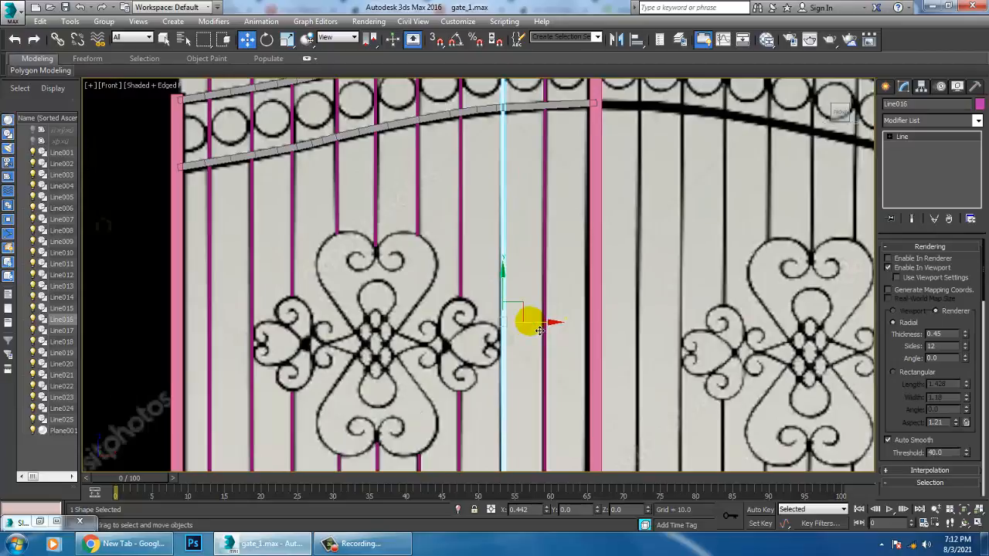
{"action": "scroll", "coordinate": [545, 297], "scroll_direction": "down", "scroll_amount": 4}
{"action": "scroll", "coordinate": [555, 201], "scroll_direction": "up", "scroll_amount": 4}
{"action": "scroll", "coordinate": [541, 203], "scroll_direction": "up", "scroll_amount": 3}
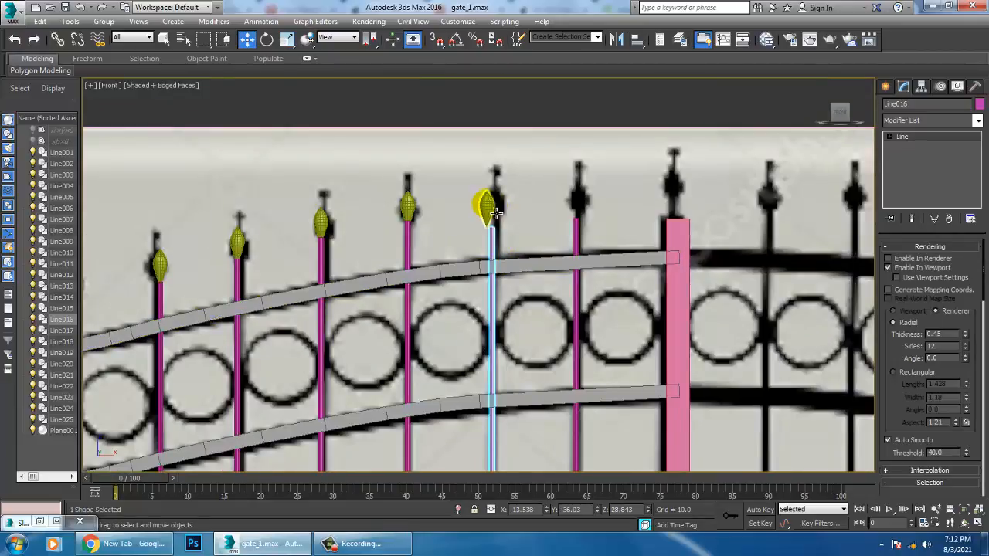
Step: Shift the eighth bar's spearhead about 0.47 in X to centre it over the moved bar
{"action": "left_click", "coordinate": [487, 203]}
{"action": "scroll", "coordinate": [527, 203], "scroll_direction": "up", "scroll_amount": 3}
{"action": "left_click_drag", "start_coordinate": [527, 203], "coordinate": [537, 200]}
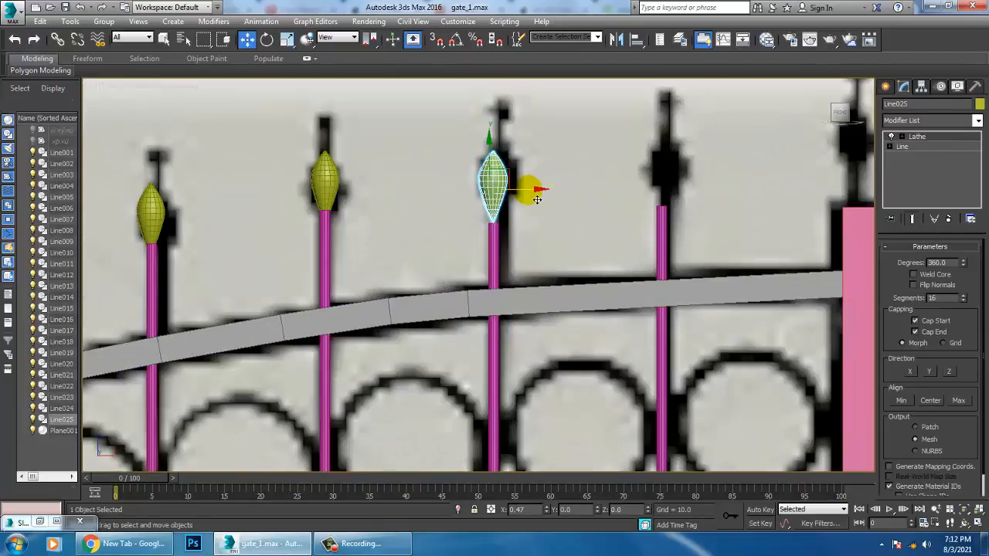
Step: Raise the eighth bar's top vertex and lift its spearhead to Z 84.656
{"action": "left_click", "coordinate": [491, 234]}
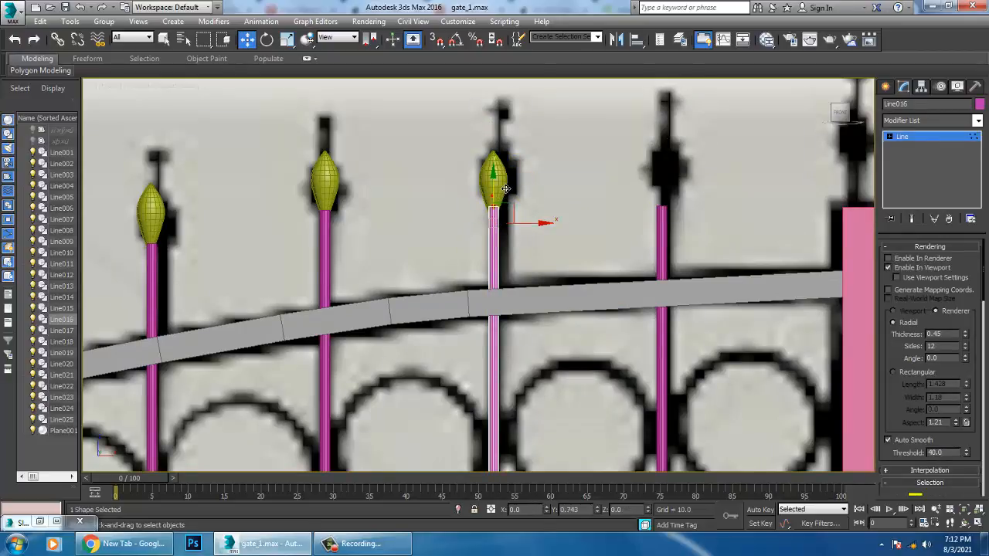
{"action": "left_click", "coordinate": [917, 136]}
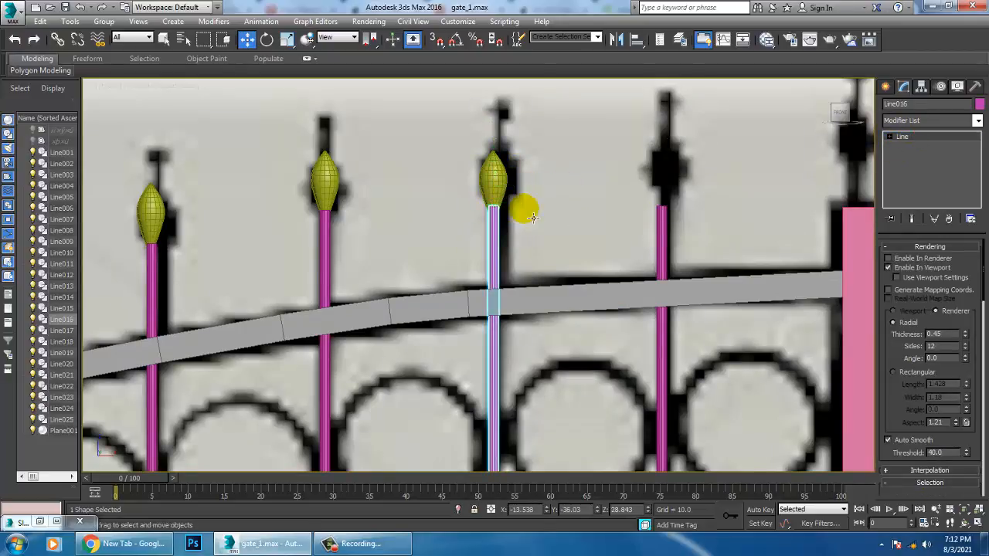
{"action": "left_click", "coordinate": [495, 190]}
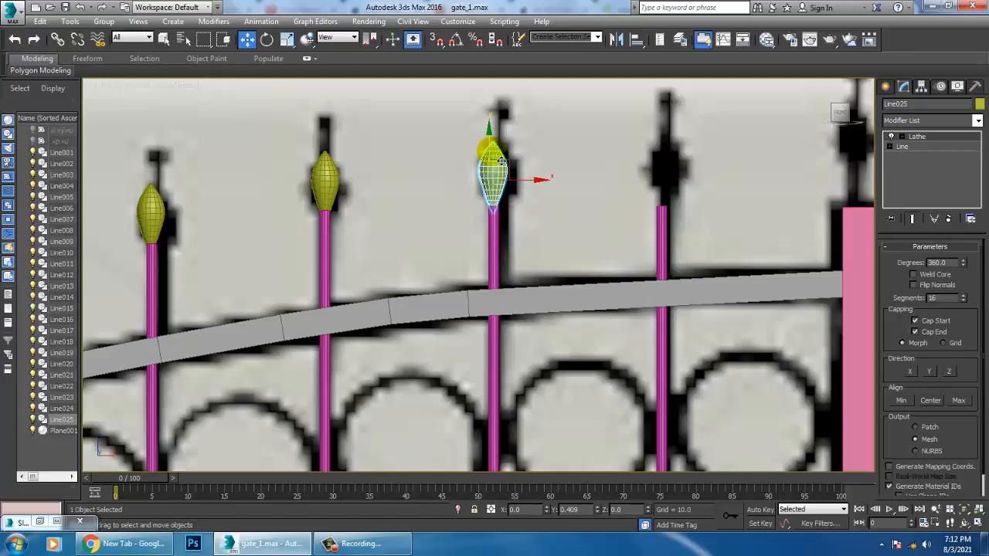
Step: Raise the ninth bar's top vertex and copy the spearhead onto that bar at X -6.185, Z 85.092
{"action": "left_click", "coordinate": [666, 244]}
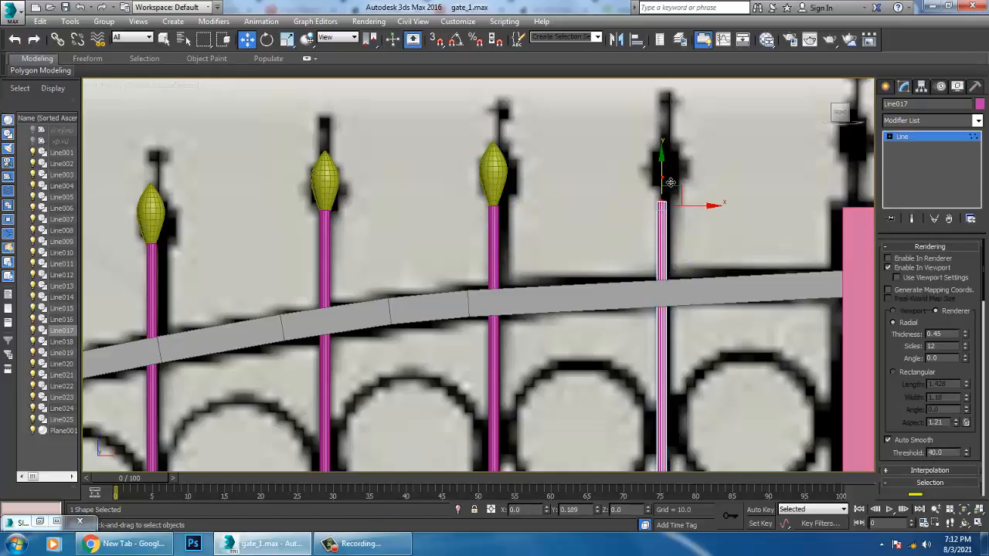
{"action": "left_click", "coordinate": [497, 189]}
{"action": "left_click_drag", "start_coordinate": [545, 192], "coordinate": [714, 190], "text": "shift"}
{"action": "left_click", "coordinate": [498, 324]}
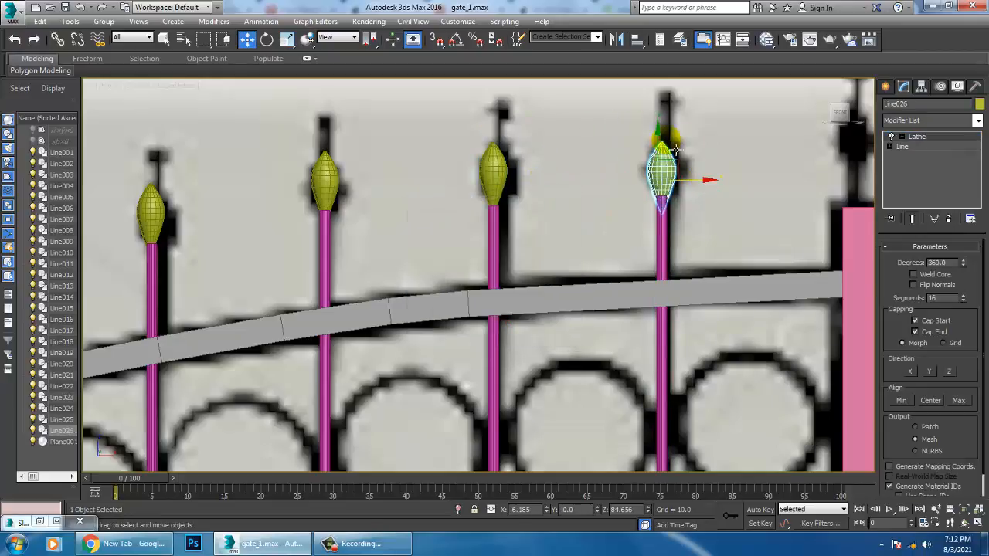
{"action": "left_click_drag", "start_coordinate": [666, 151], "coordinate": [668, 143]}
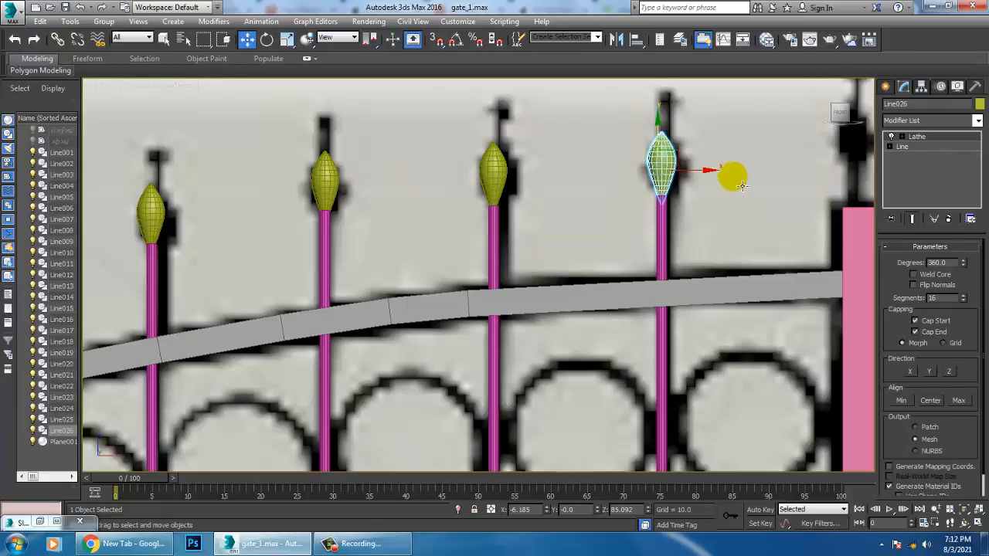
Step: Copy the ninth bar's spearhead onto the central post at X 2.681 and lower it to Z 84.647
{"action": "middle_click_drag", "start_coordinate": [726, 188], "coordinate": [589, 231]}
{"action": "mouse_move", "coordinate": [562, 219]}
{"action": "left_mouse_down", "text": "shift"}
{"action": "mouse_move", "coordinate": [771, 222]}
{"action": "mouse_move", "coordinate": [760, 221]}
{"action": "left_mouse_up", "text": "shift"}
{"action": "left_click", "coordinate": [498, 323]}
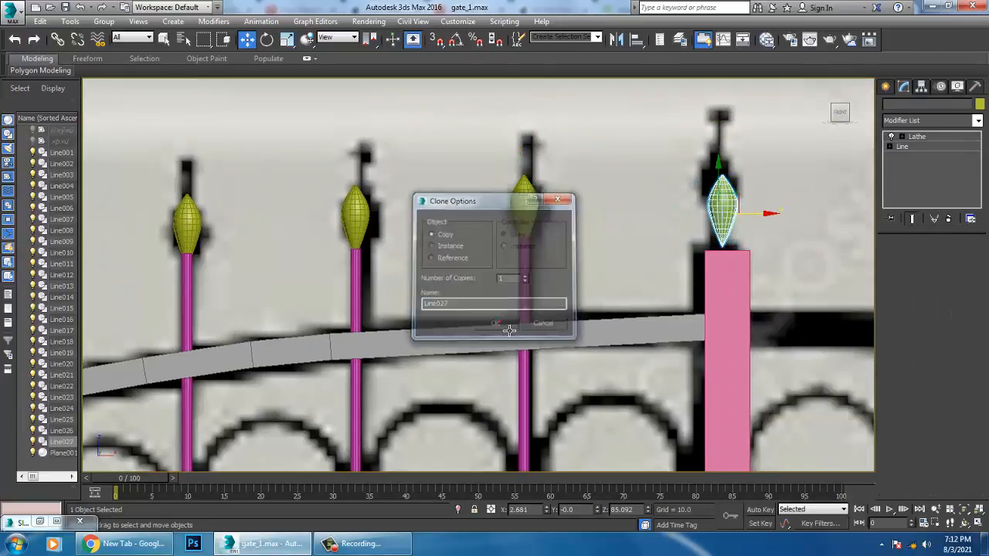
{"action": "left_click_drag", "start_coordinate": [729, 182], "coordinate": [729, 190]}
Step: Set up a Line spline for tracing the scroll ornament, with Enable In Viewport turned off
{"action": "scroll", "coordinate": [714, 262], "scroll_direction": "down", "scroll_amount": 4}
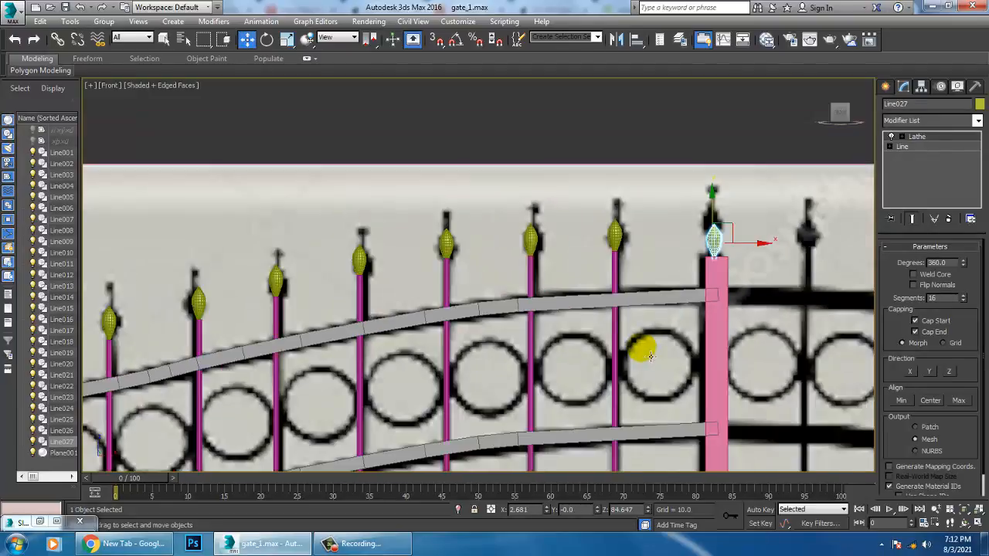
{"action": "middle_click_drag", "start_coordinate": [593, 459], "coordinate": [617, 323]}
{"action": "scroll", "coordinate": [617, 323], "scroll_direction": "down", "scroll_amount": 2}
{"action": "middle_click_drag", "start_coordinate": [355, 456], "coordinate": [631, 279]}
{"action": "scroll", "coordinate": [631, 279], "scroll_direction": "down", "scroll_amount": 3}
{"action": "middle_click_drag", "start_coordinate": [653, 332], "coordinate": [539, 239]}
{"action": "scroll", "coordinate": [552, 261], "scroll_direction": "up", "scroll_amount": 3}
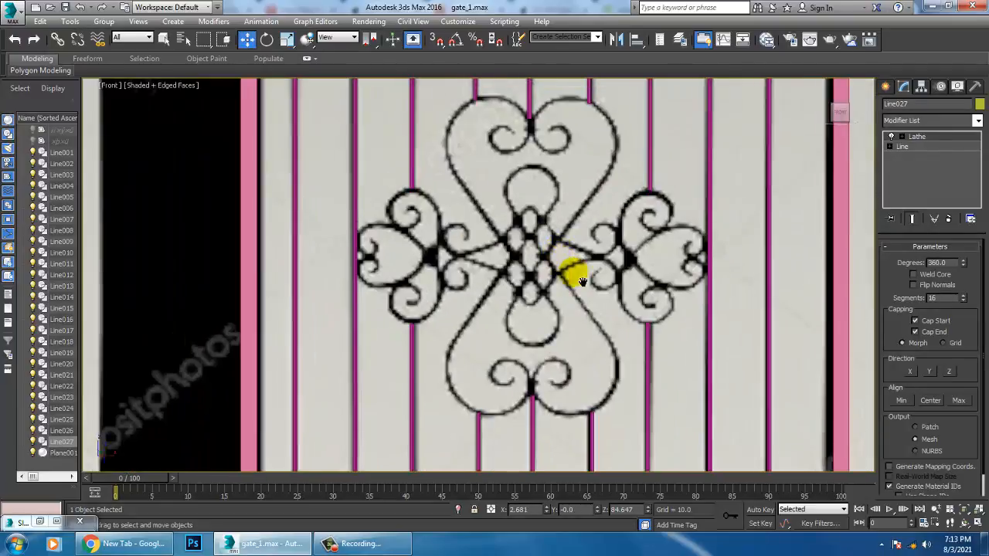
{"action": "middle_click_drag", "start_coordinate": [581, 279], "coordinate": [601, 297]}
{"action": "left_click", "coordinate": [885, 87]}
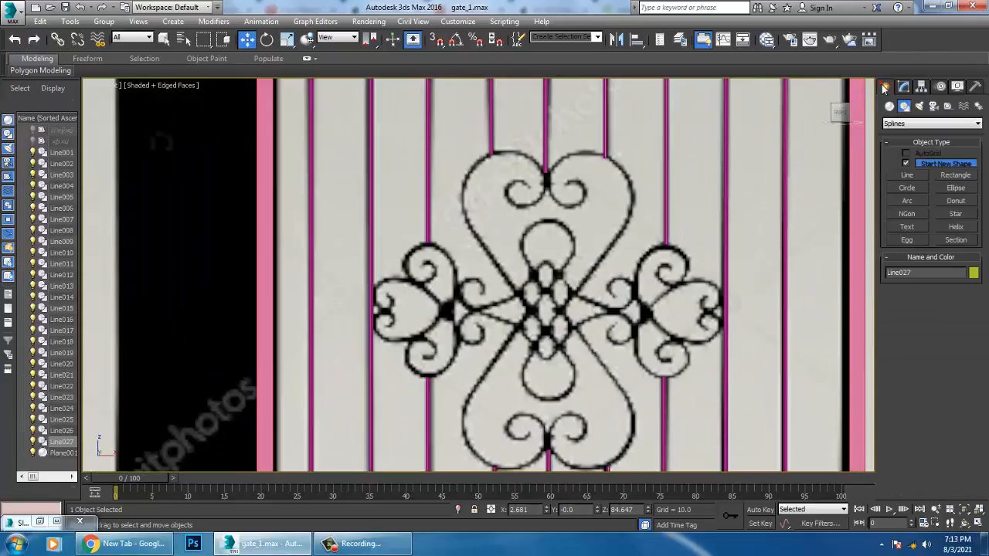
{"action": "left_click", "coordinate": [908, 175]}
{"action": "scroll", "coordinate": [530, 323], "scroll_direction": "up", "scroll_amount": 3}
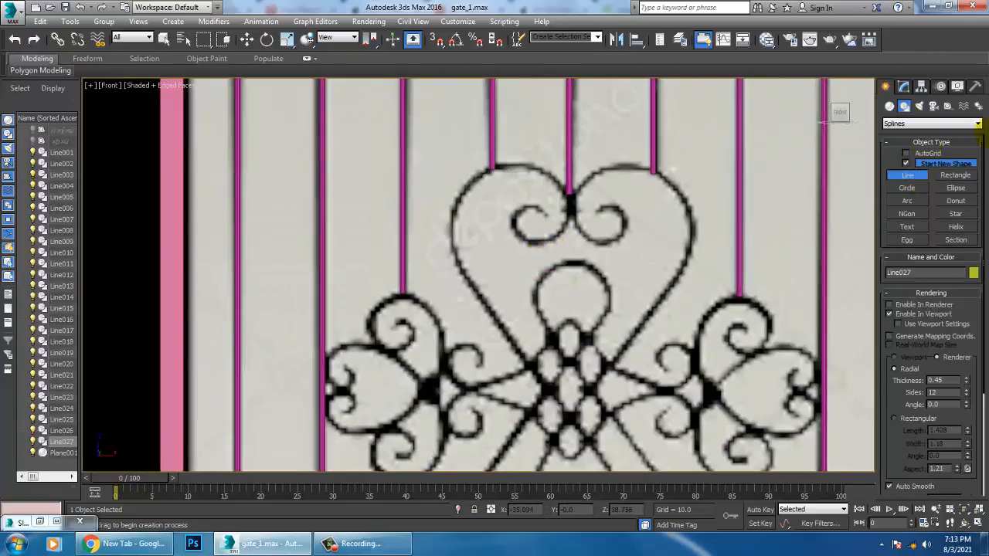
{"action": "left_click", "coordinate": [547, 216]}
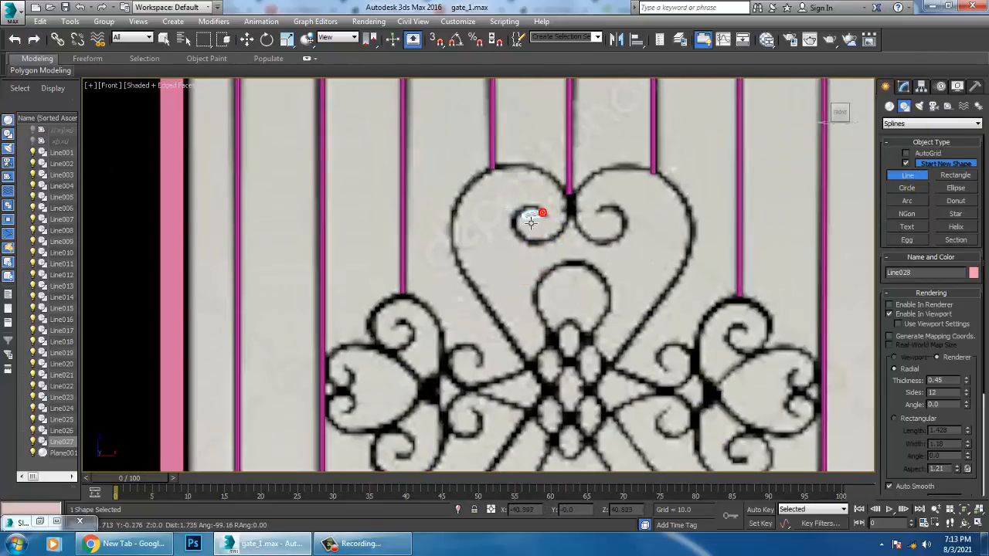
{"action": "right_click", "coordinate": [530, 220]}
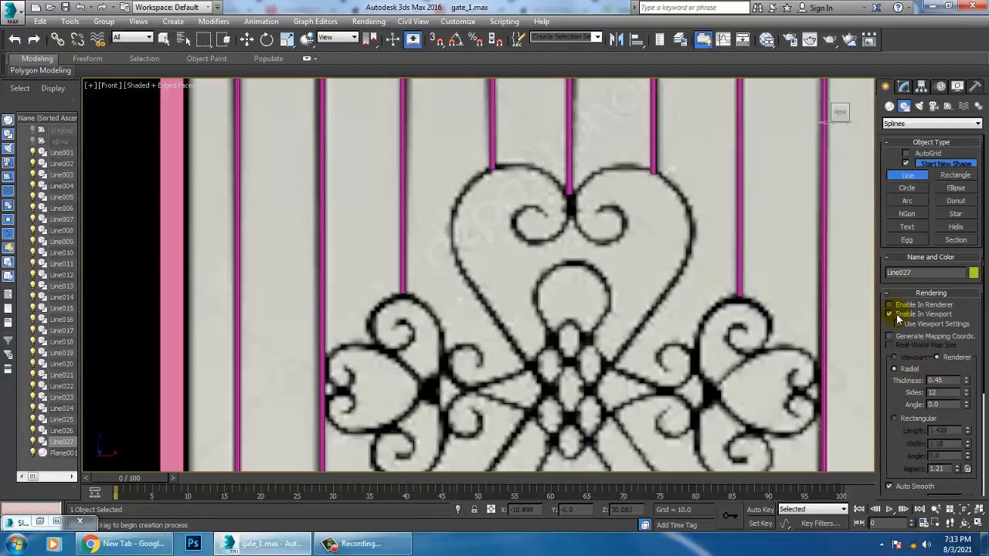
Step: Trace the ornament's upper-left heart scroll from the curl's inner end around the outer curve down toward the central lattice
{"action": "left_click", "coordinate": [543, 216]}
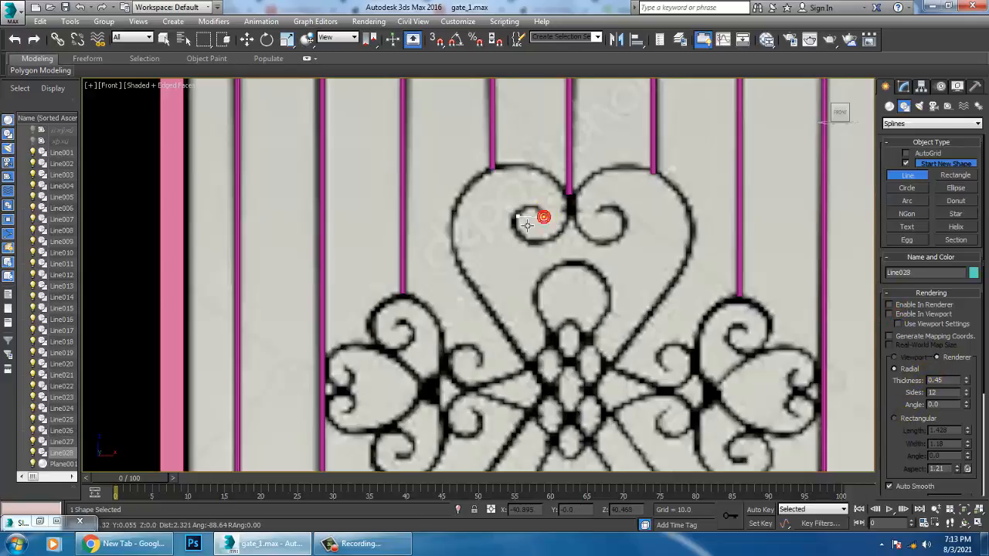
{"action": "left_click", "coordinate": [515, 216]}
{"action": "left_click", "coordinate": [546, 239]}
{"action": "left_click", "coordinate": [565, 191]}
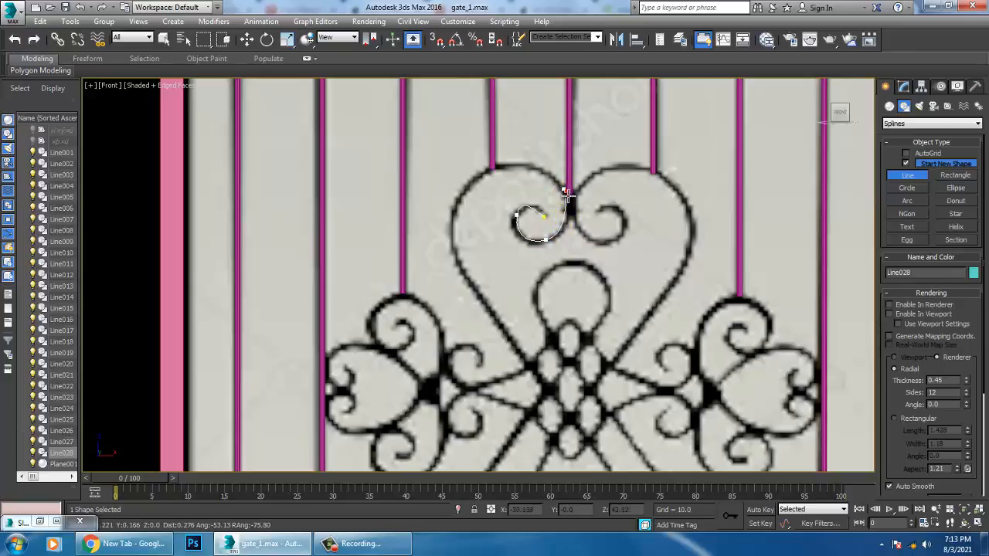
{"action": "left_click", "coordinate": [472, 180]}
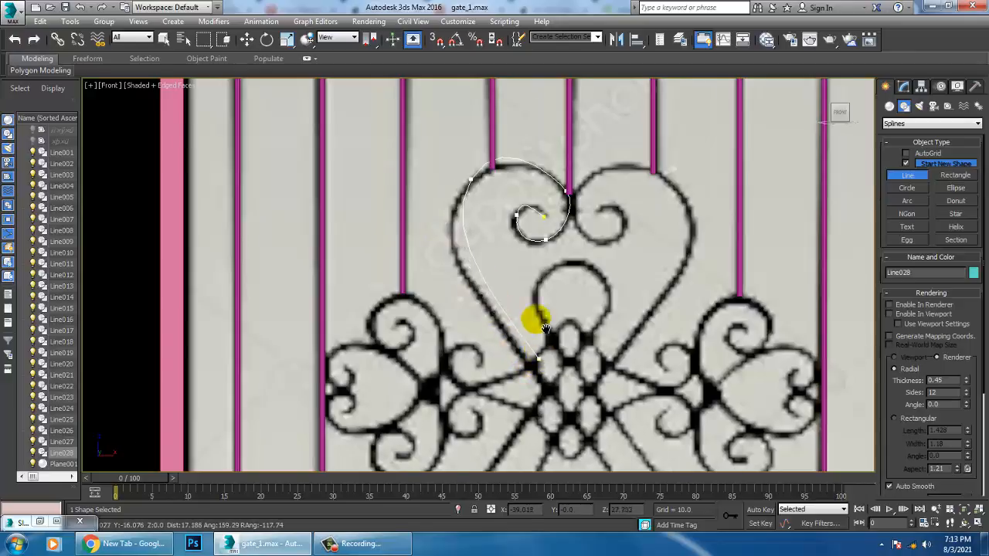
{"action": "middle_click_drag", "start_coordinate": [537, 377], "coordinate": [518, 260]}
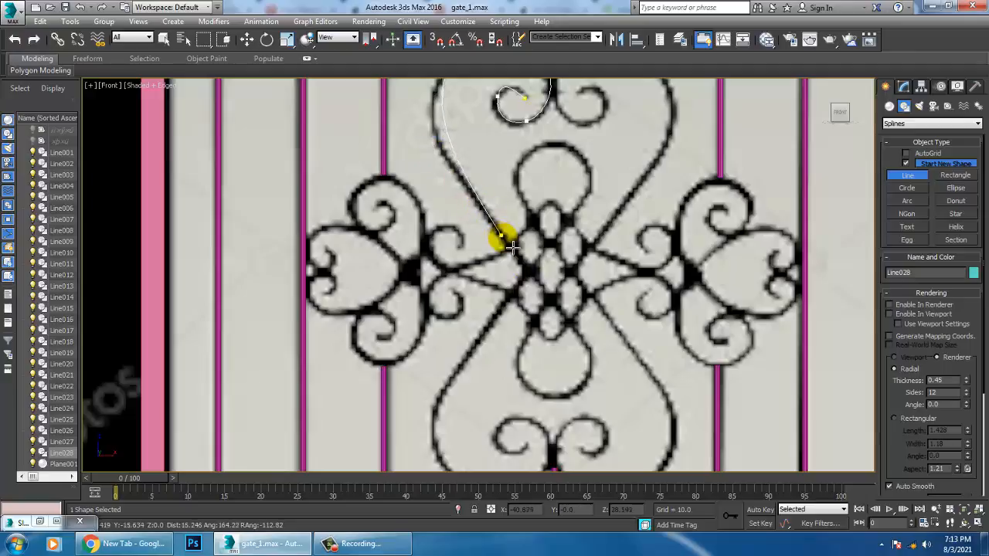
Step: Continue the scroll spline through the central lattice and around the lower-left heart scroll to the inner end of its curl, finishing the line
{"action": "left_click", "coordinate": [529, 276]}
{"action": "middle_click_drag", "start_coordinate": [529, 275], "coordinate": [543, 182]}
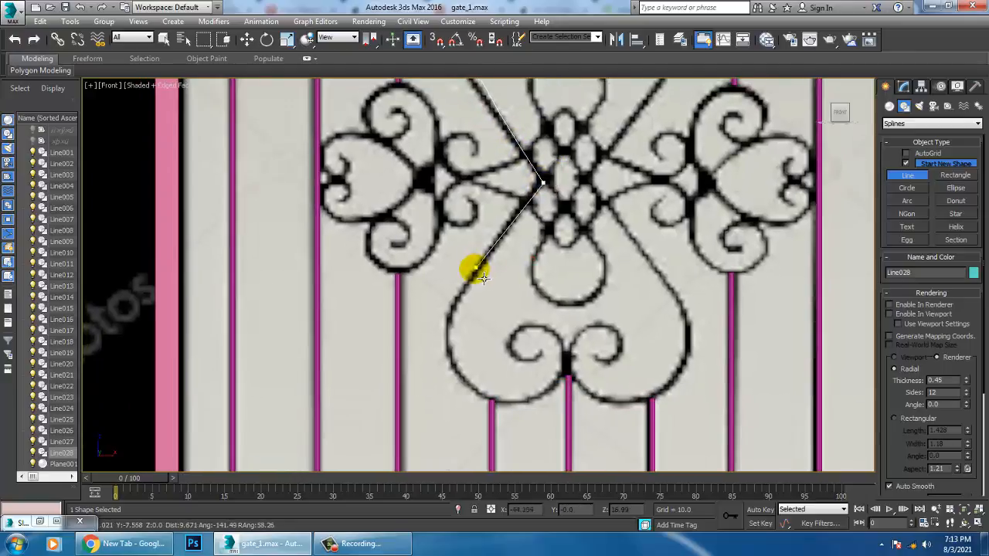
{"action": "left_click_drag", "start_coordinate": [460, 293], "coordinate": [456, 306]}
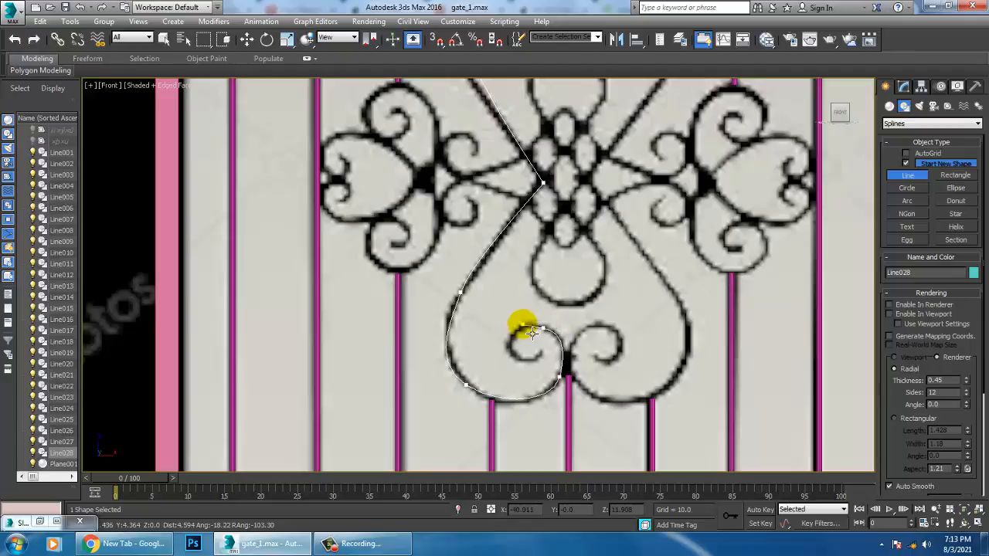
{"action": "left_click_drag", "start_coordinate": [522, 360], "coordinate": [534, 372]}
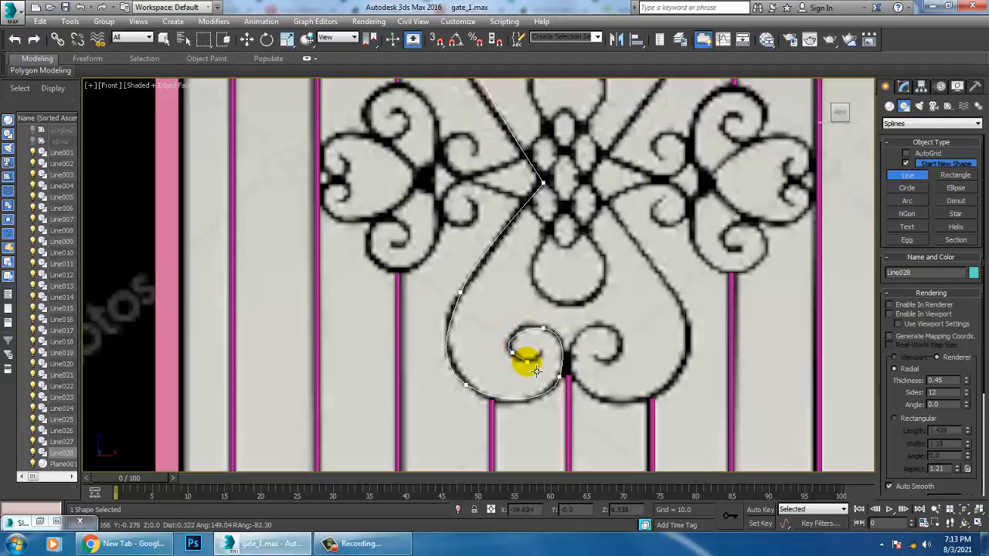
{"action": "left_click", "coordinate": [541, 353]}
{"action": "right_click", "coordinate": [687, 401]}
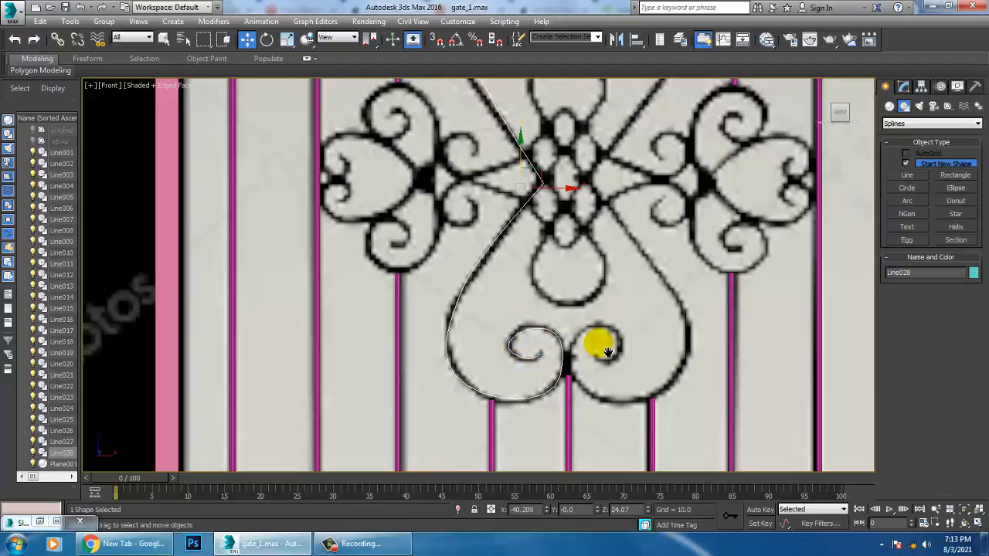
Step: Move the upper scroll's outer shoulder vertex onto the reference curve at about X -46.08, Z 42.77
{"action": "middle_click_drag", "start_coordinate": [577, 116], "coordinate": [609, 313]}
{"action": "key", "text": "1"}
{"action": "scroll", "coordinate": [478, 159], "scroll_direction": "up", "scroll_amount": 2}
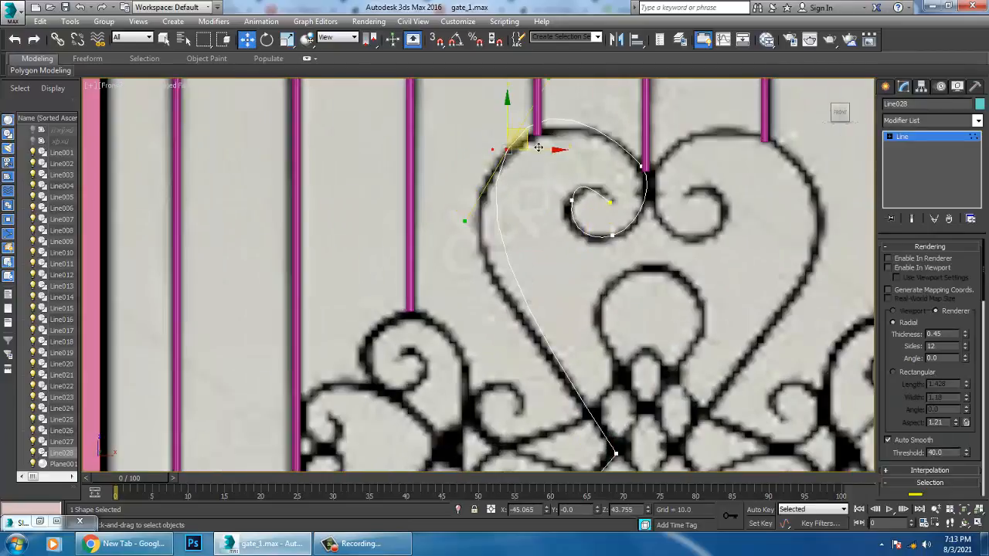
{"action": "left_click_drag", "start_coordinate": [532, 138], "coordinate": [512, 151]}
{"action": "middle_click_drag", "start_coordinate": [615, 154], "coordinate": [586, 172]}
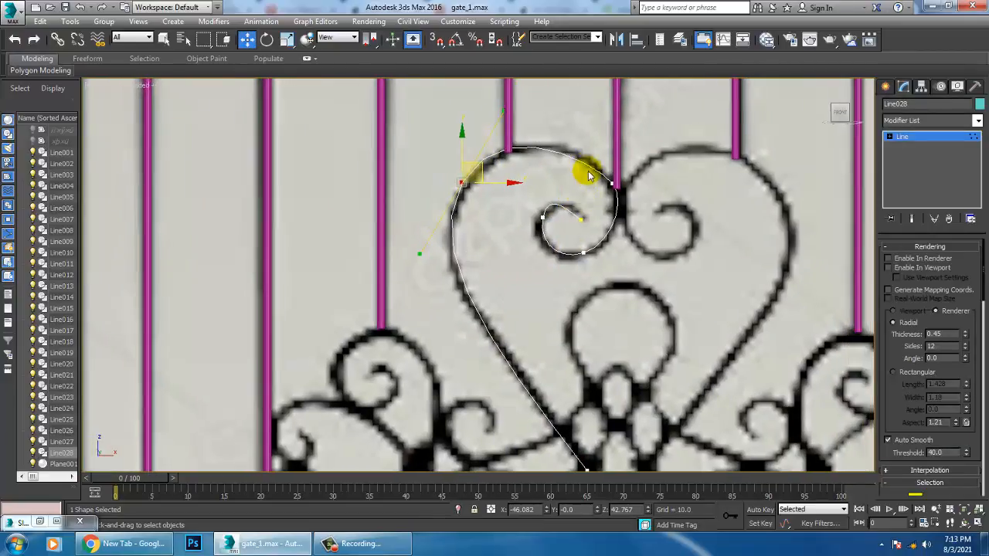
Step: Refine the spline with an extra vertex on the upper scroll's top arc and fit it to the reference
{"action": "right_click", "coordinate": [587, 169]}
{"action": "left_click", "coordinate": [564, 219]}
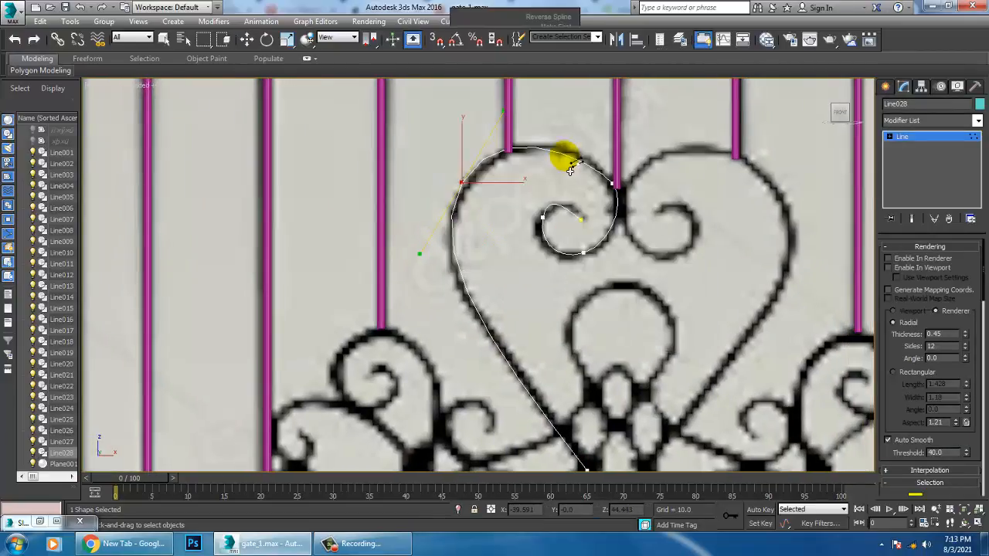
{"action": "left_click", "coordinate": [566, 156]}
{"action": "right_click", "coordinate": [569, 154]}
{"action": "key", "text": "1"}
{"action": "key", "text": "1"}
{"action": "mouse_move", "coordinate": [588, 137]}
{"action": "left_mouse_down"}
{"action": "mouse_move", "coordinate": [559, 162]}
{"action": "mouse_move", "coordinate": [594, 141]}
{"action": "left_mouse_up"}
Step: Fit the inner end of the upper curl and the outer shoulder vertex more closely to the reference scroll
{"action": "scroll", "coordinate": [576, 234], "scroll_direction": "up", "scroll_amount": 3}
{"action": "left_click_drag", "start_coordinate": [492, 184], "coordinate": [521, 198]}
{"action": "left_click_drag", "start_coordinate": [553, 159], "coordinate": [599, 224]}
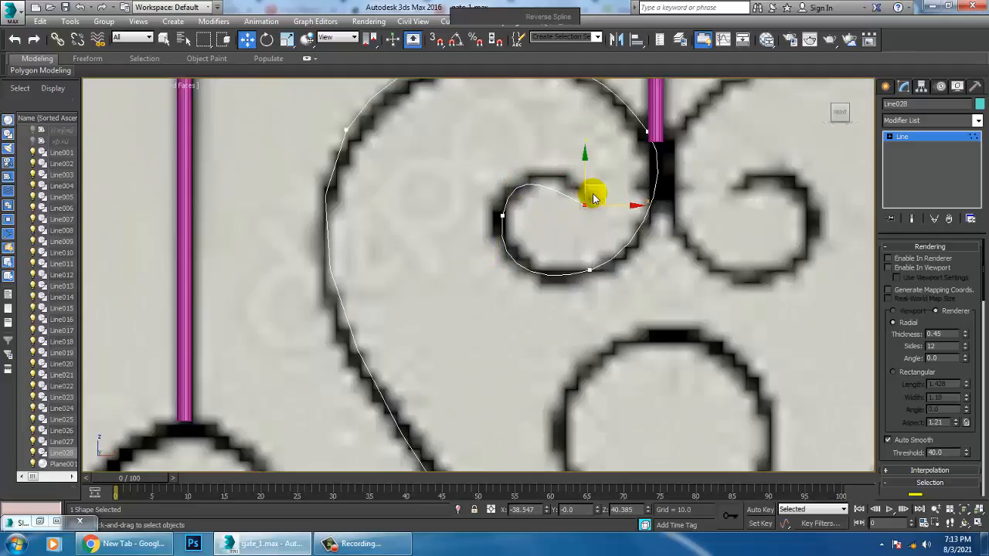
{"action": "scroll", "coordinate": [587, 193], "scroll_direction": "down", "scroll_amount": 6}
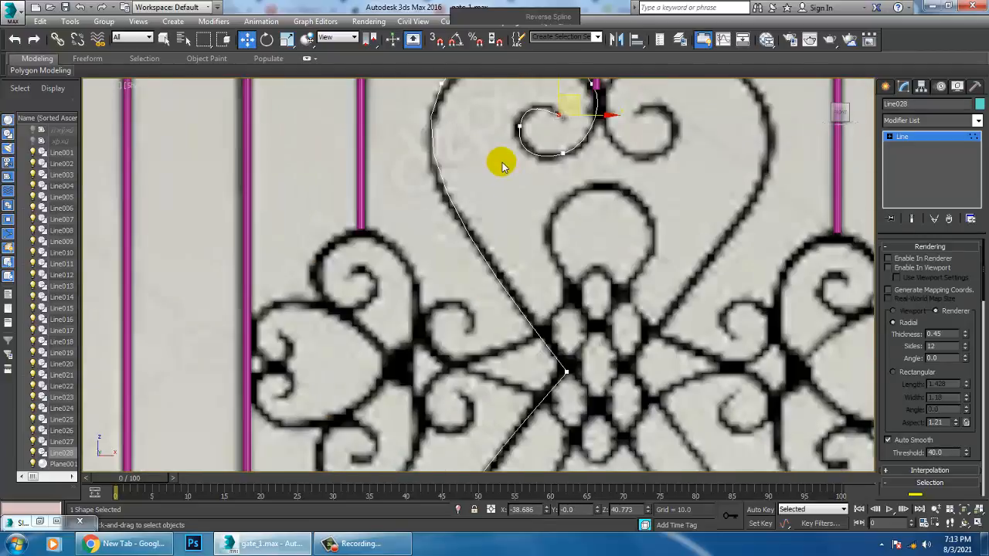
{"action": "middle_click_drag", "start_coordinate": [499, 161], "coordinate": [494, 278]}
{"action": "left_click_drag", "start_coordinate": [418, 174], "coordinate": [453, 211]}
{"action": "left_click_drag", "start_coordinate": [455, 178], "coordinate": [456, 189]}
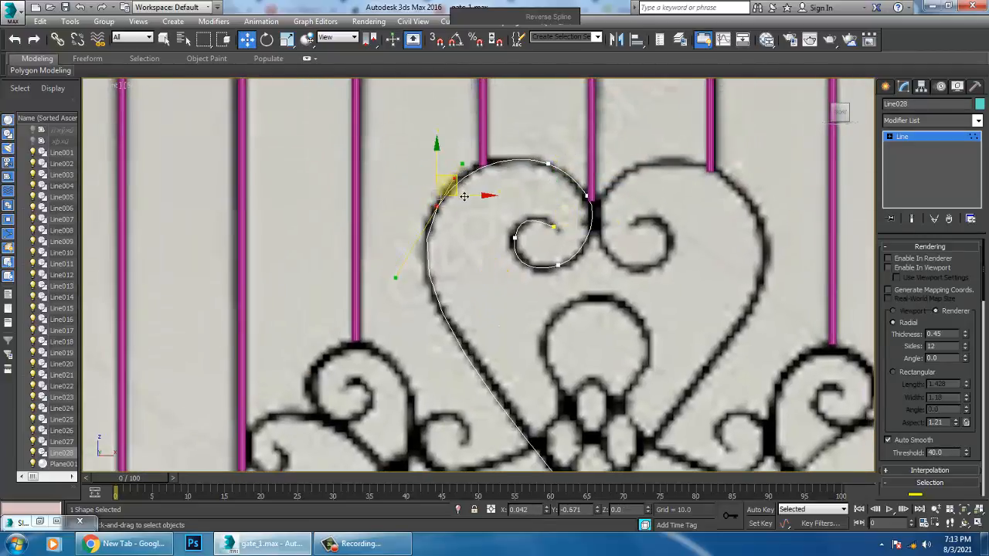
Step: Adjust the spline's corner vertex at the central lattice to match the reference
{"action": "middle_click_drag", "start_coordinate": [591, 460], "coordinate": [567, 289]}
{"action": "scroll", "coordinate": [565, 290], "scroll_direction": "up", "scroll_amount": 2}
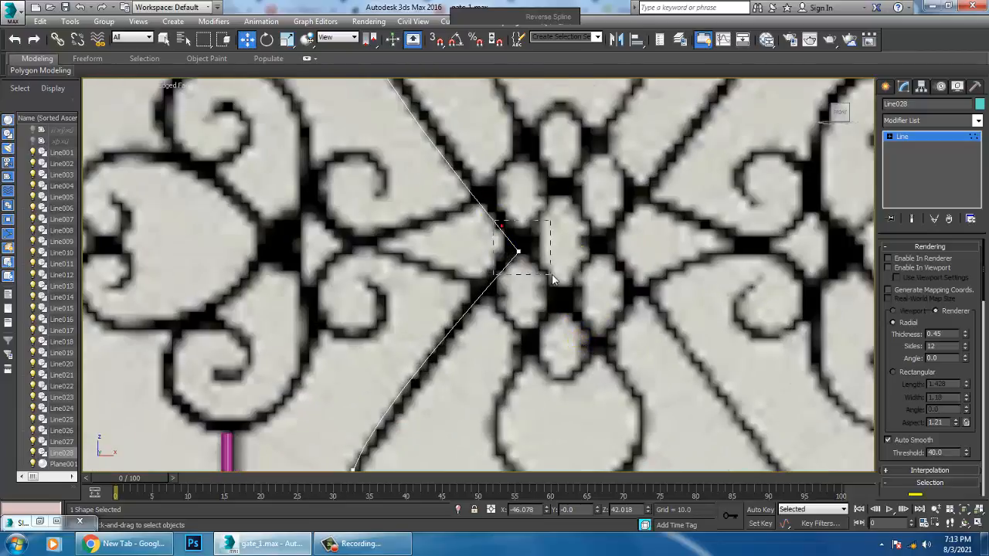
{"action": "left_click_drag", "start_coordinate": [547, 246], "coordinate": [548, 237]}
Step: Fit the two outer vertices of the lower scroll and their Bezier handles to the reference curve
{"action": "middle_click_drag", "start_coordinate": [583, 180], "coordinate": [590, 93]}
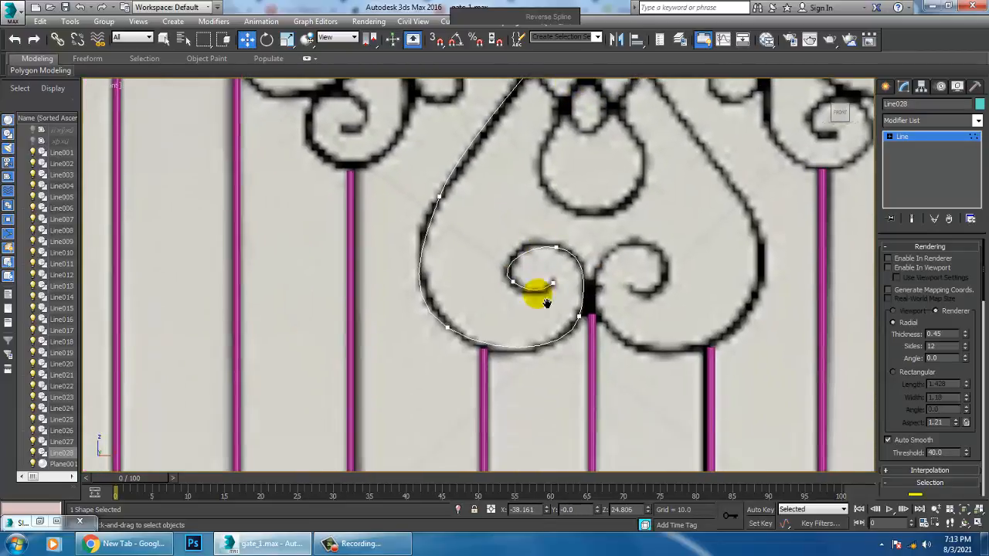
{"action": "scroll", "coordinate": [466, 344], "scroll_direction": "up", "scroll_amount": 2}
{"action": "left_click", "coordinate": [441, 322]}
{"action": "left_click_drag", "start_coordinate": [468, 313], "coordinate": [473, 314]}
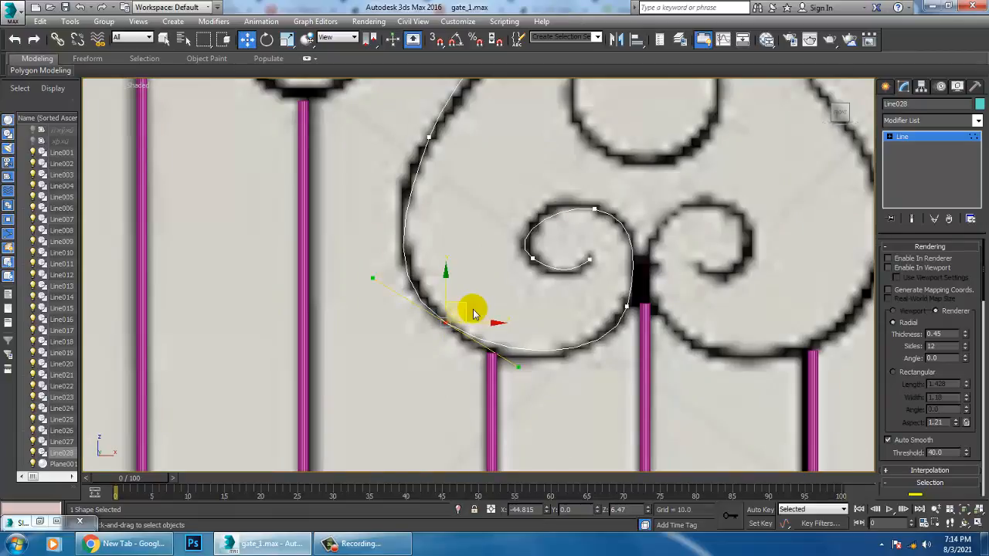
{"action": "middle_click_drag", "start_coordinate": [417, 186], "coordinate": [425, 207]}
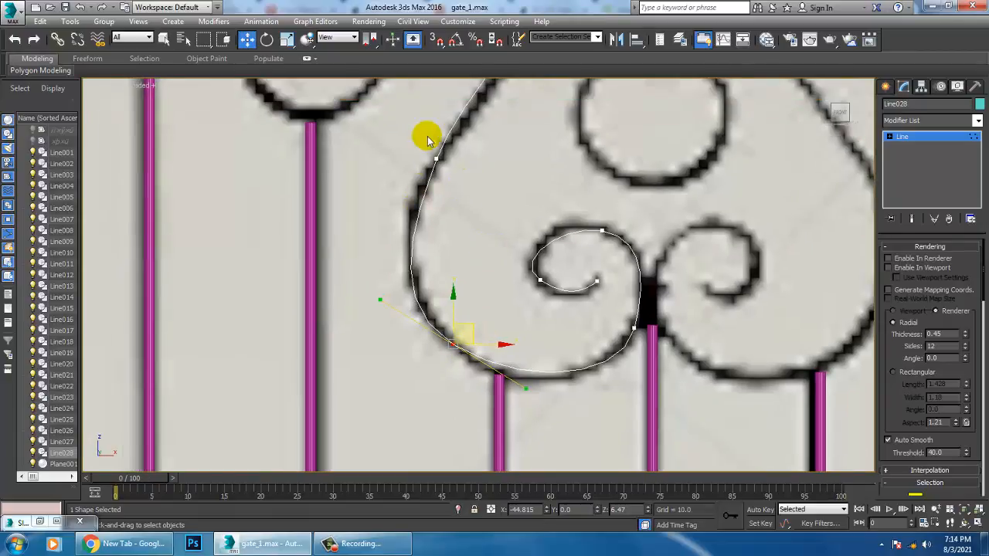
{"action": "left_click_drag", "start_coordinate": [428, 135], "coordinate": [476, 192]}
{"action": "middle_click_drag", "start_coordinate": [464, 203], "coordinate": [467, 328]}
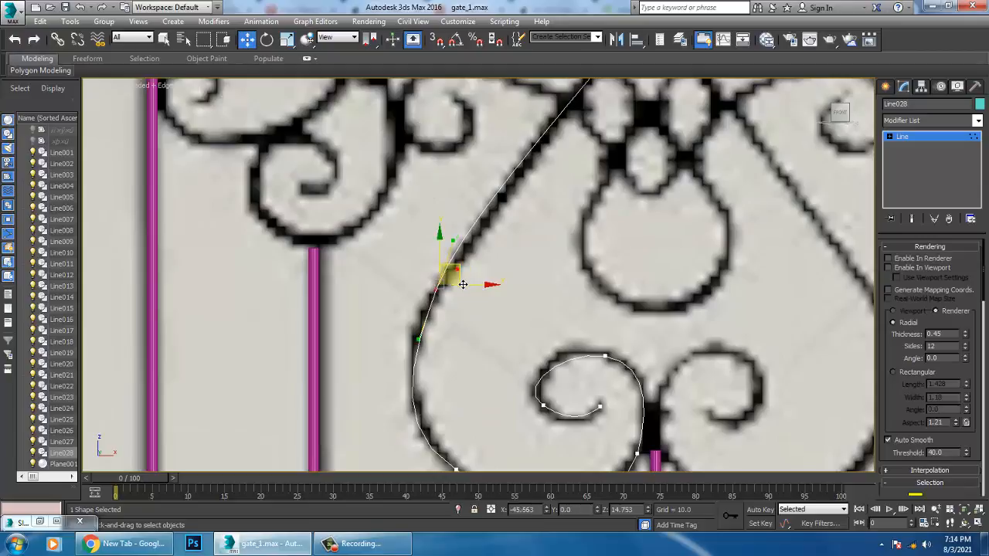
{"action": "left_click_drag", "start_coordinate": [420, 332], "coordinate": [421, 341]}
{"action": "scroll", "coordinate": [596, 265], "scroll_direction": "down", "scroll_amount": 3}
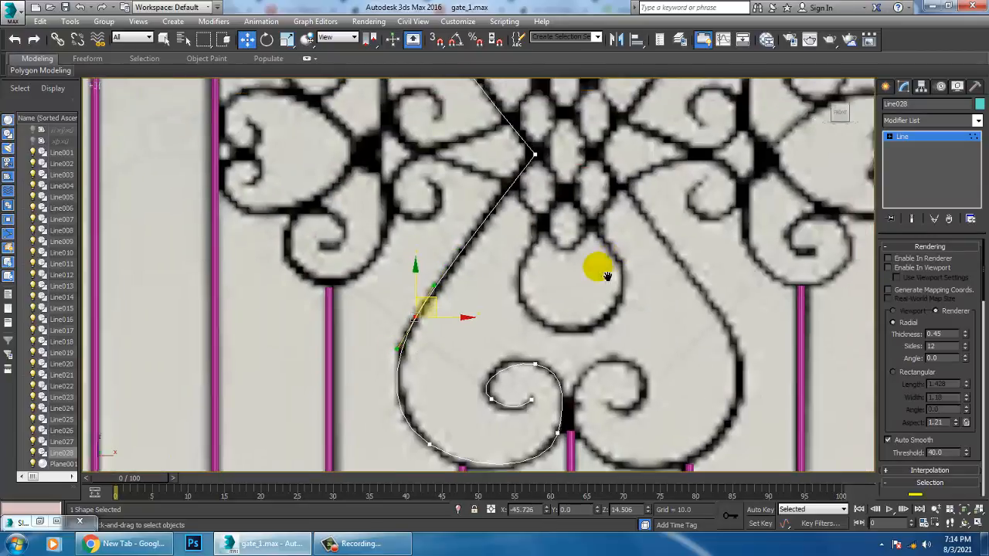
Step: Reshape the lower curl by adjusting its side and top vertices, their handles and its inner end over the reference
{"action": "scroll", "coordinate": [561, 263], "scroll_direction": "up", "scroll_amount": 3}
{"action": "left_click_drag", "start_coordinate": [399, 250], "coordinate": [448, 319]}
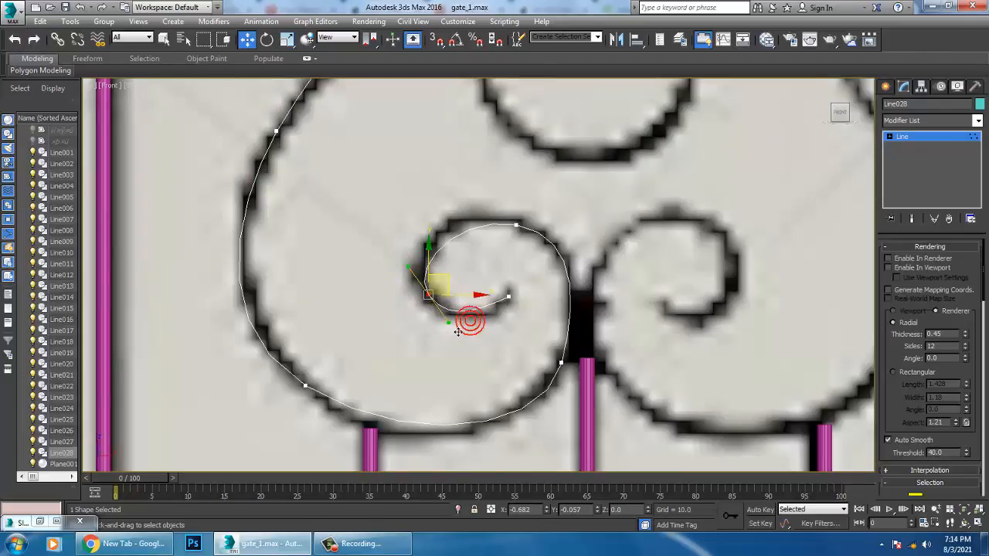
{"action": "left_click_drag", "start_coordinate": [503, 206], "coordinate": [545, 252]}
{"action": "left_click_drag", "start_coordinate": [458, 216], "coordinate": [468, 218]}
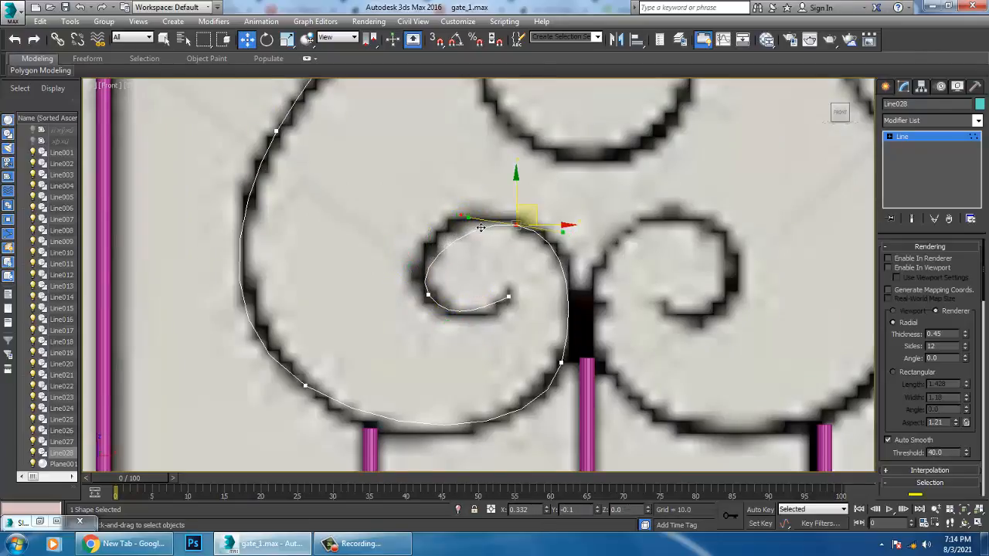
{"action": "left_click_drag", "start_coordinate": [534, 209], "coordinate": [519, 205]}
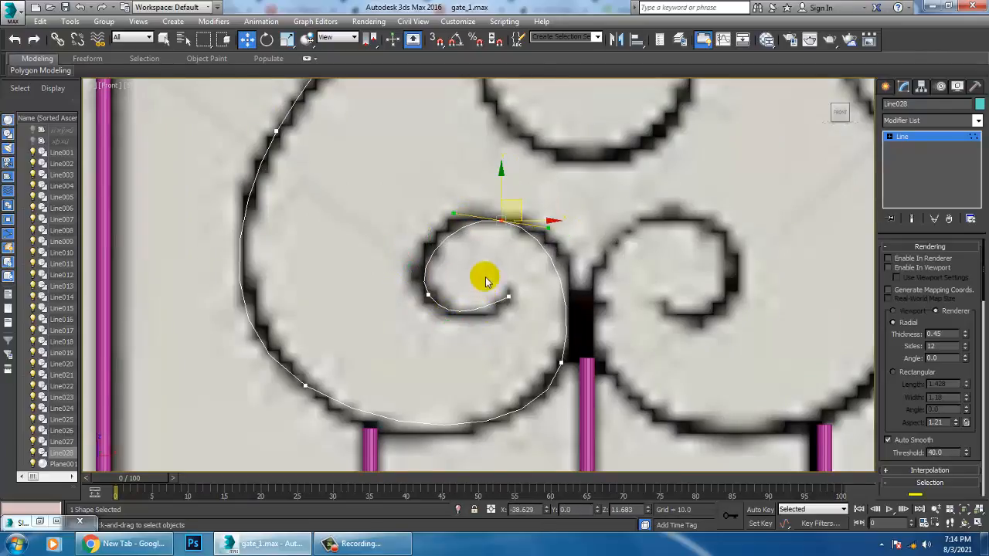
{"action": "left_click_drag", "start_coordinate": [489, 276], "coordinate": [529, 304]}
Step: Move the lower scroll's bottom outer vertex to X -44.849, Z 6.144
{"action": "left_click", "coordinate": [305, 384]}
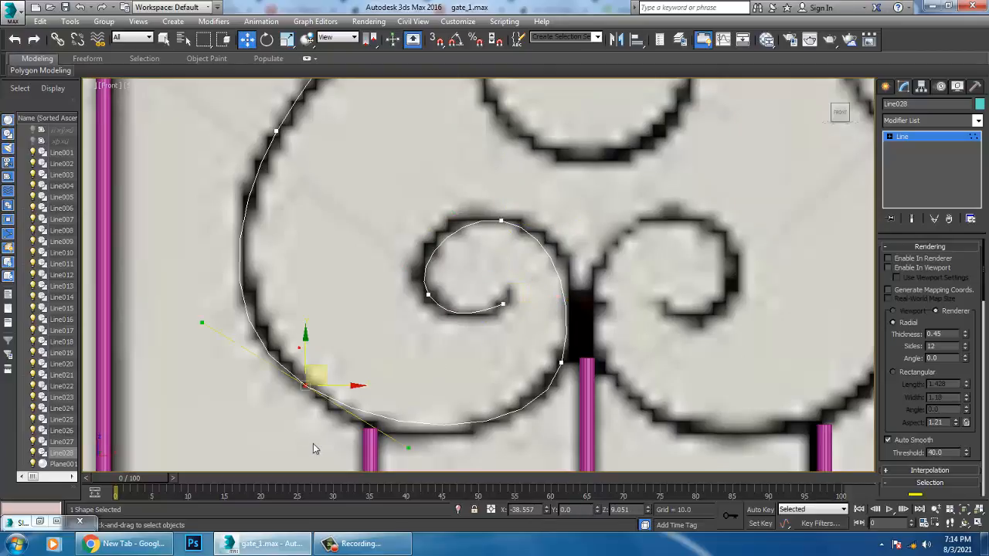
{"action": "left_click", "coordinate": [330, 383]}
{"action": "left_click", "coordinate": [305, 383]}
{"action": "left_click_drag", "start_coordinate": [331, 379], "coordinate": [330, 388]}
{"action": "scroll", "coordinate": [330, 388], "scroll_direction": "down", "scroll_amount": 6}
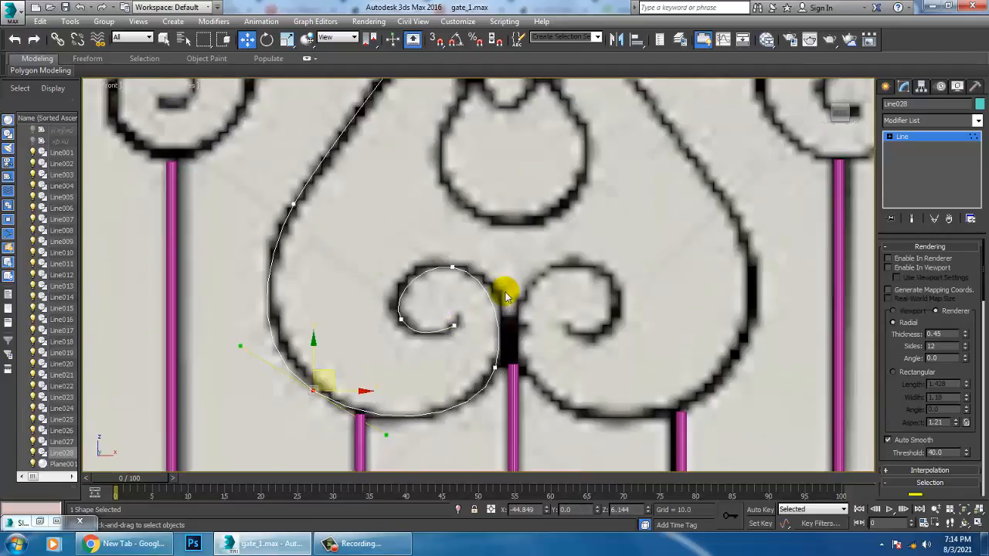
{"action": "scroll", "coordinate": [552, 317], "scroll_direction": "up", "scroll_amount": 4}
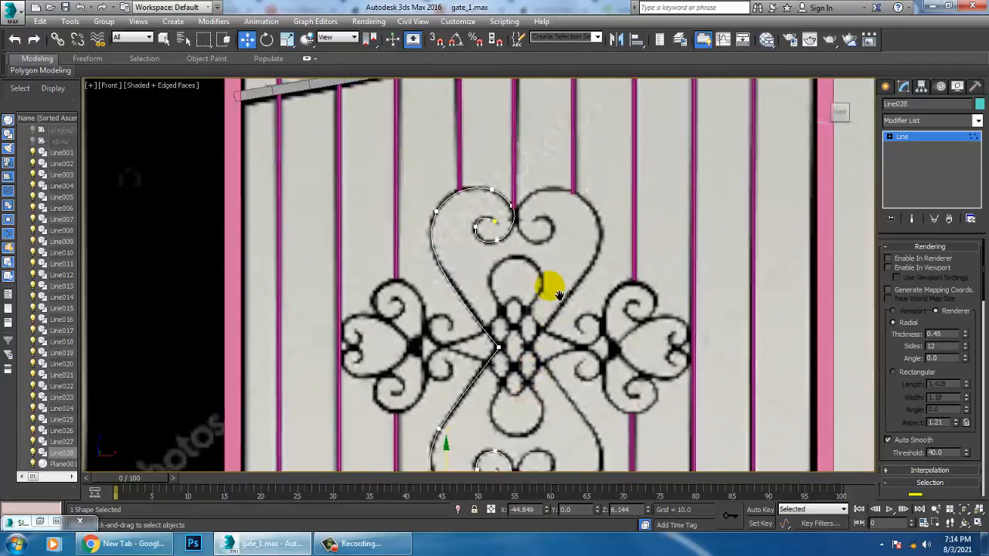
Step: Enable the scroll spline in the viewport with a rectangular cross-section and set its width to 0.649
{"action": "key", "text": "1"}
{"action": "middle_click_drag", "start_coordinate": [558, 257], "coordinate": [566, 279]}
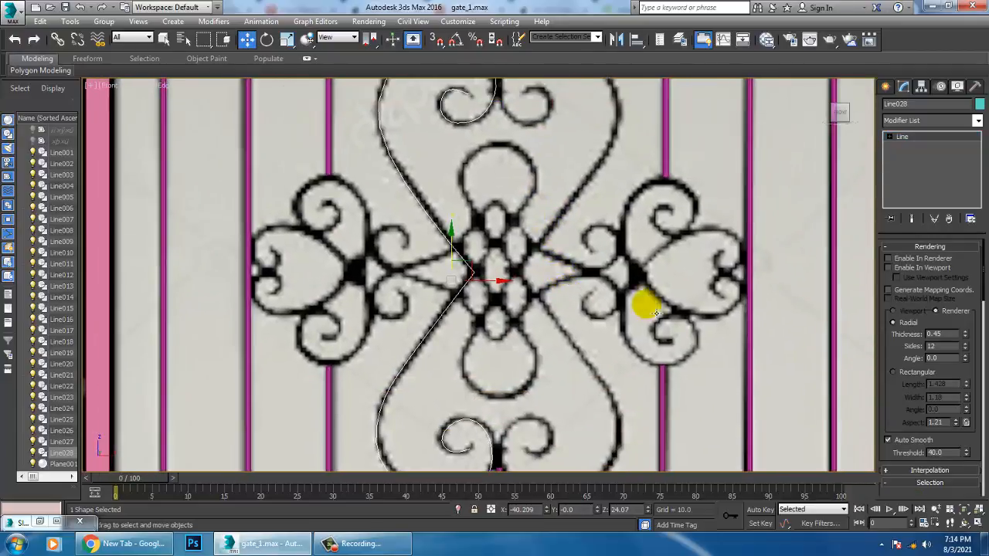
{"action": "left_click", "coordinate": [929, 137]}
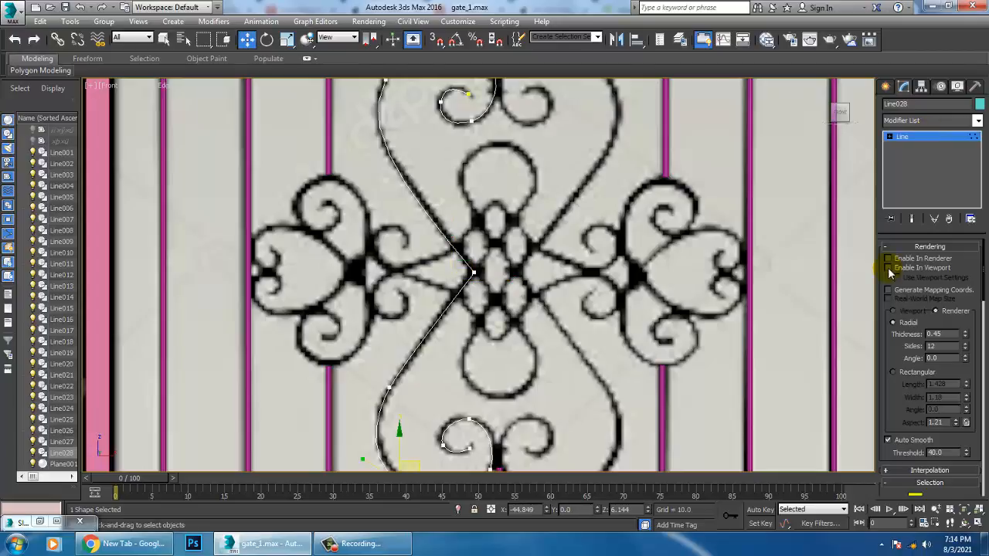
{"action": "left_click", "coordinate": [889, 268]}
{"action": "left_click", "coordinate": [894, 373]}
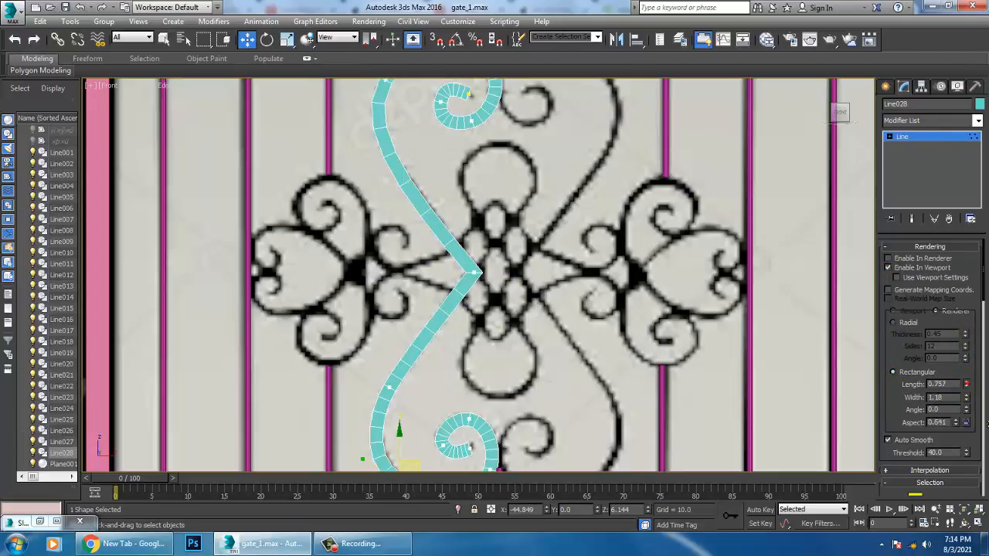
{"action": "left_click_drag", "start_coordinate": [965, 384], "coordinate": [968, 421]}
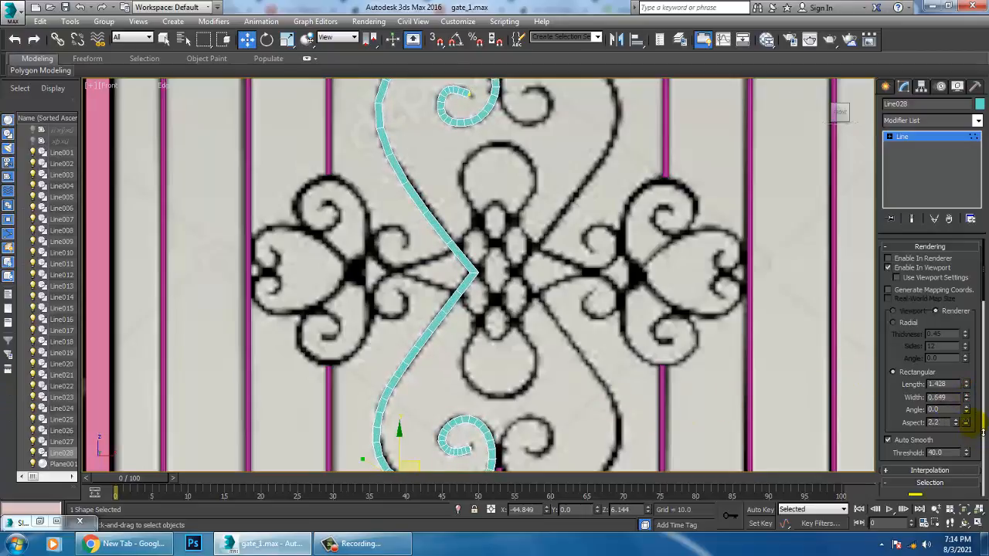
Step: Set the scroll's rectangular section length to 0.628 while checking its depth in the Perspective view
{"action": "middle_click_drag", "start_coordinate": [640, 351], "coordinate": [611, 352]}
{"action": "key", "text": "alt+w"}
{"action": "scroll", "coordinate": [663, 359], "scroll_direction": "down", "scroll_amount": 4}
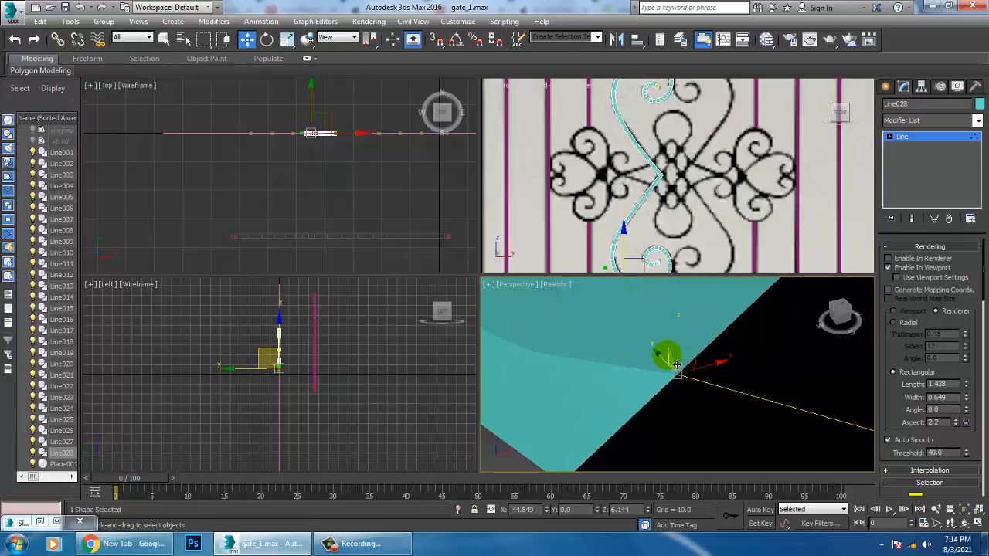
{"action": "scroll", "coordinate": [666, 361], "scroll_direction": "down", "scroll_amount": 4}
{"action": "middle_click_drag", "start_coordinate": [835, 360], "coordinate": [930, 442], "text": "alt"}
{"action": "left_click_drag", "start_coordinate": [969, 384], "coordinate": [21, 425]}
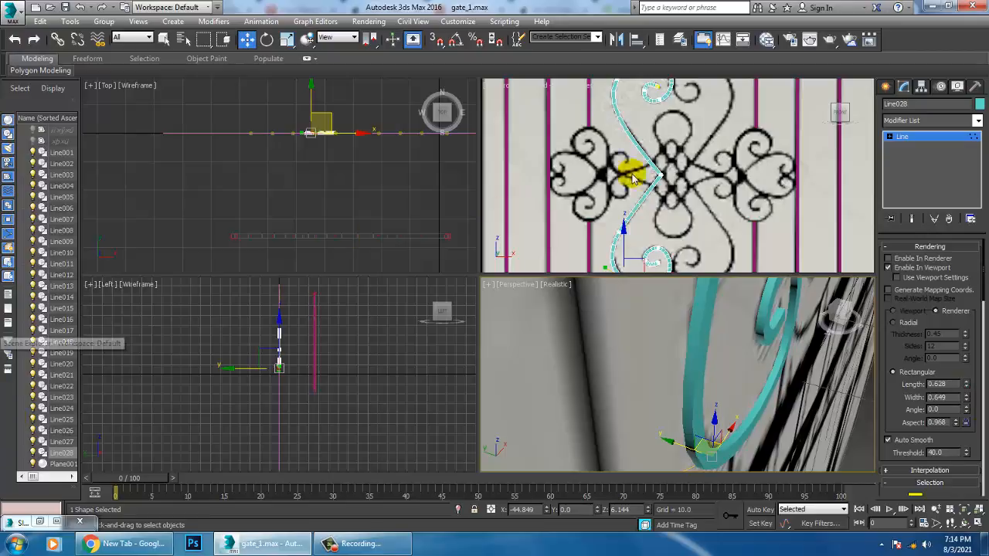
{"action": "scroll", "coordinate": [649, 170], "scroll_direction": "up", "scroll_amount": 2}
{"action": "key", "text": "alt+w"}
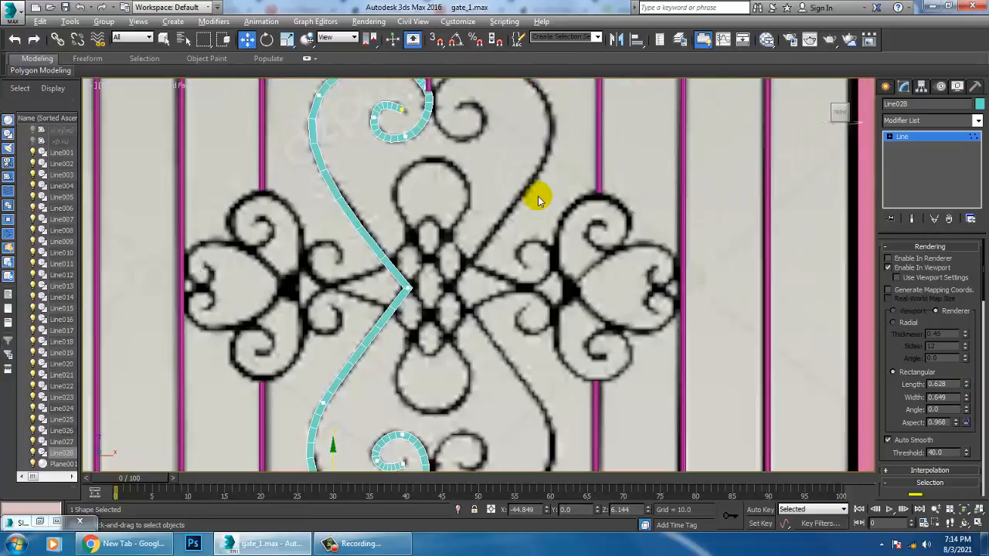
Step: Smooth the scroll spline by raising its interpolation steps to 15
{"action": "left_click", "coordinate": [929, 471]}
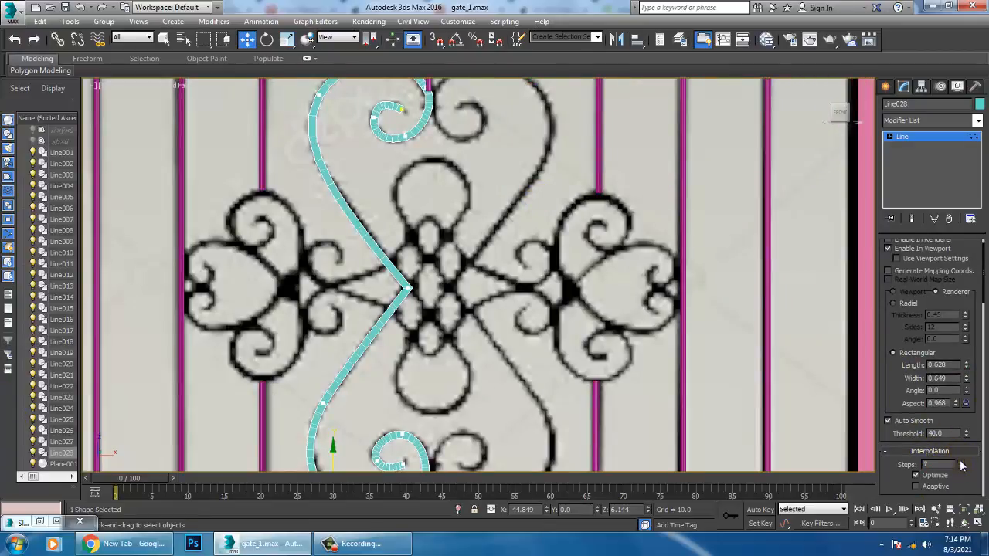
{"action": "left_click", "coordinate": [965, 463]}
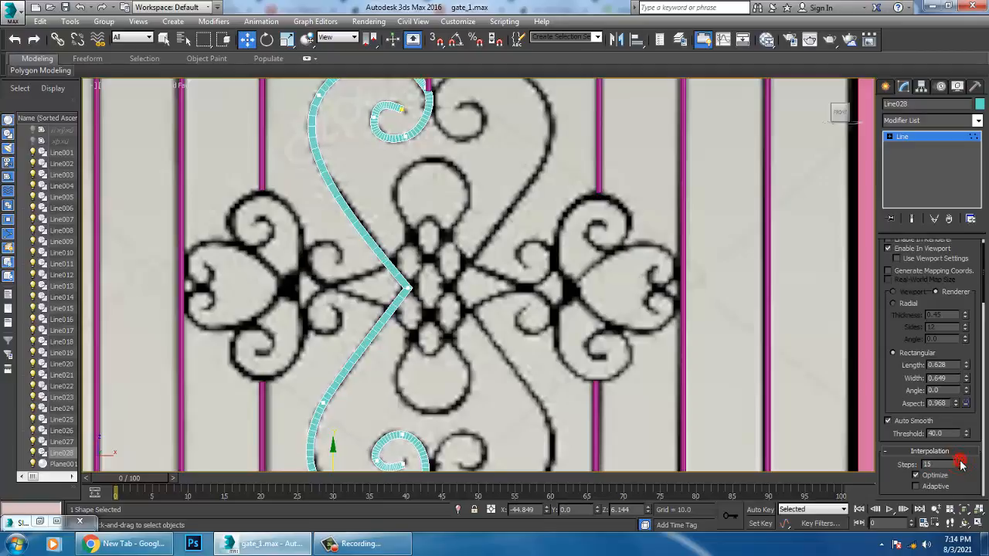
{"action": "middle_click_drag", "start_coordinate": [441, 214], "coordinate": [470, 309]}
{"action": "scroll", "coordinate": [470, 260], "scroll_direction": "down", "scroll_amount": 4}
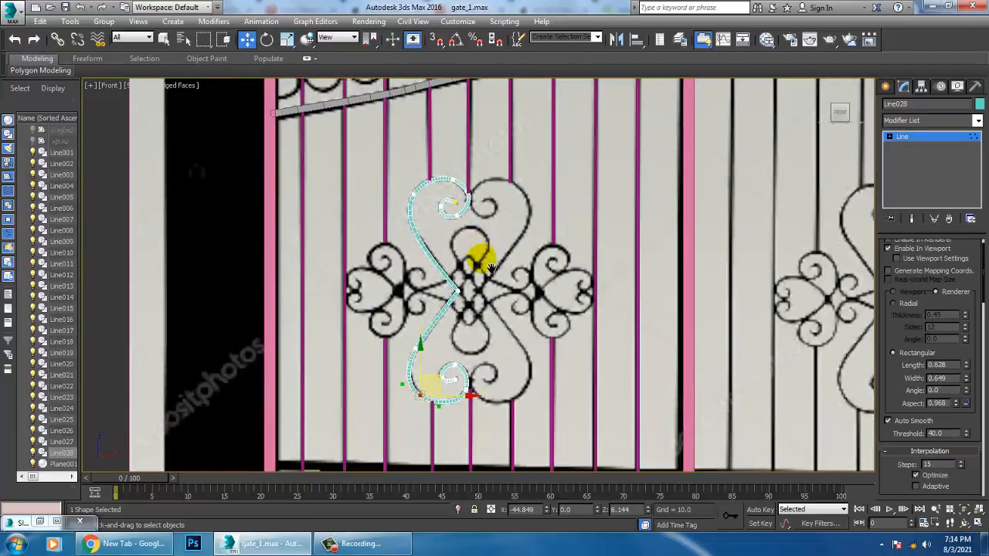
{"action": "scroll", "coordinate": [499, 286], "scroll_direction": "up", "scroll_amount": 3}
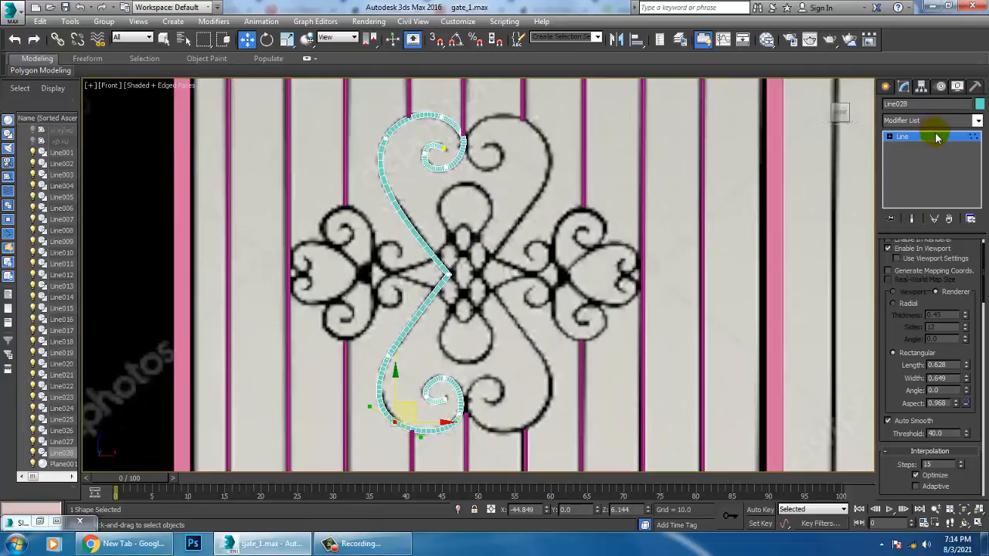
Step: Mirror the scroll spline across the X axis as a copy and move it to X -32.233 over the opposite reference scroll
{"action": "left_click", "coordinate": [936, 138]}
{"action": "left_click", "coordinate": [616, 40]}
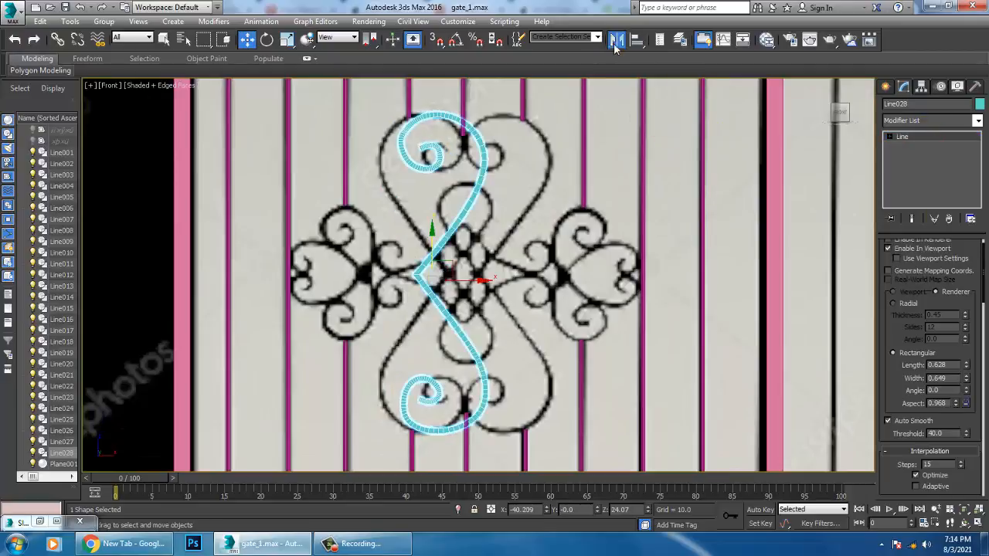
{"action": "left_click", "coordinate": [481, 299]}
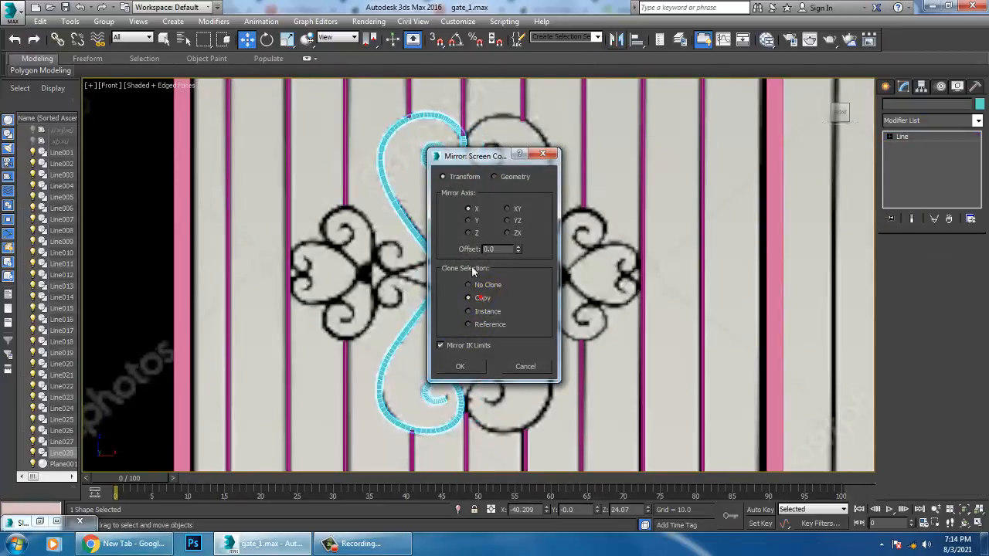
{"action": "left_click", "coordinate": [462, 367]}
{"action": "left_click_drag", "start_coordinate": [481, 289], "coordinate": [545, 290]}
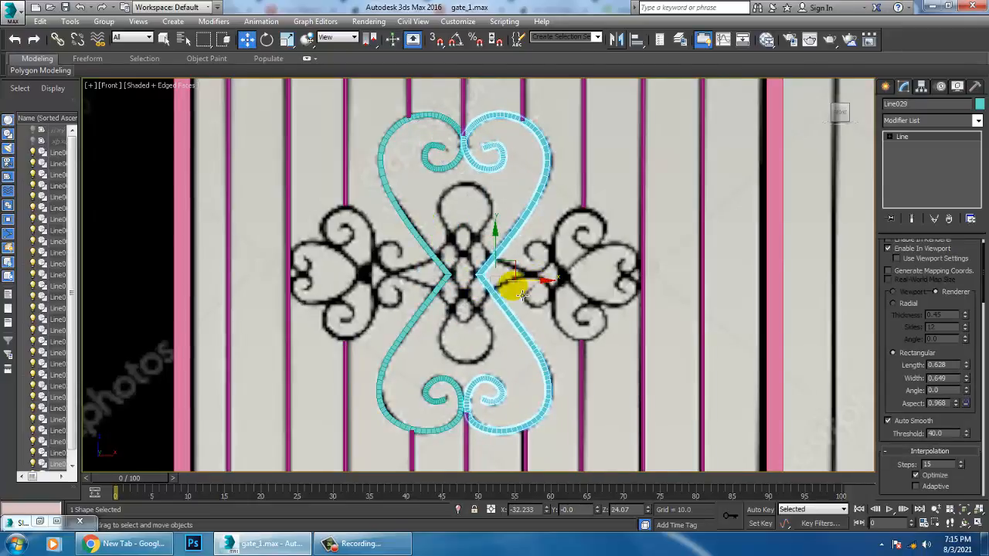
Step: Trace the left ornament's upper inner curl with a Line spline, from the large left scroll around to the curl's tip
{"action": "scroll", "coordinate": [544, 290], "scroll_direction": "up", "scroll_amount": 4}
{"action": "middle_click_drag", "start_coordinate": [575, 272], "coordinate": [594, 290]}
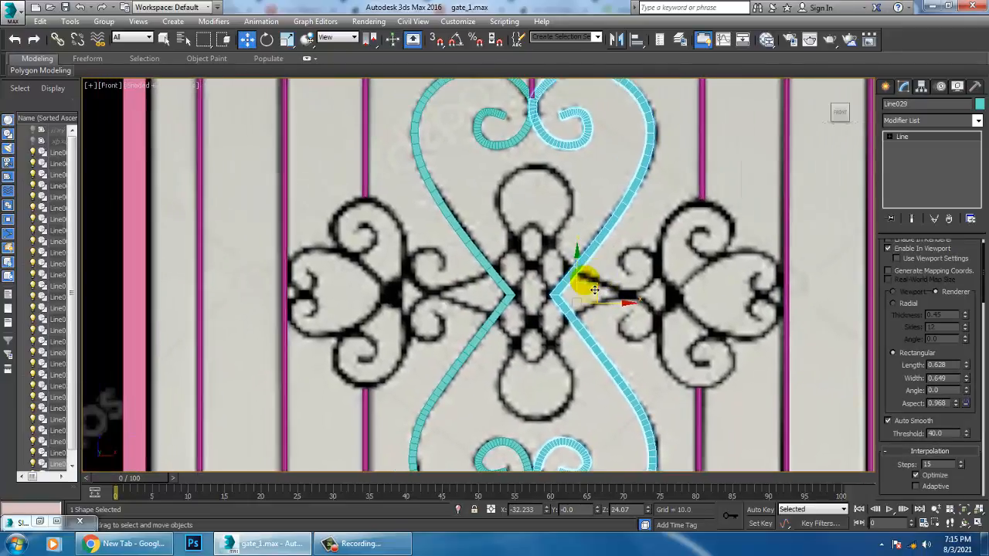
{"action": "scroll", "coordinate": [604, 289], "scroll_direction": "up", "scroll_amount": 3}
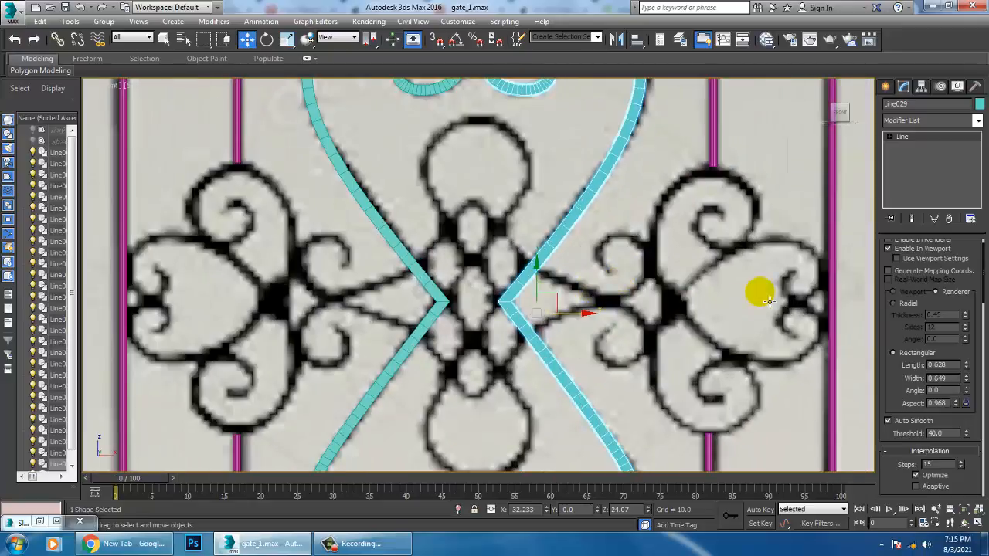
{"action": "middle_click_drag", "start_coordinate": [555, 241], "coordinate": [610, 220]}
{"action": "left_click", "coordinate": [886, 86]}
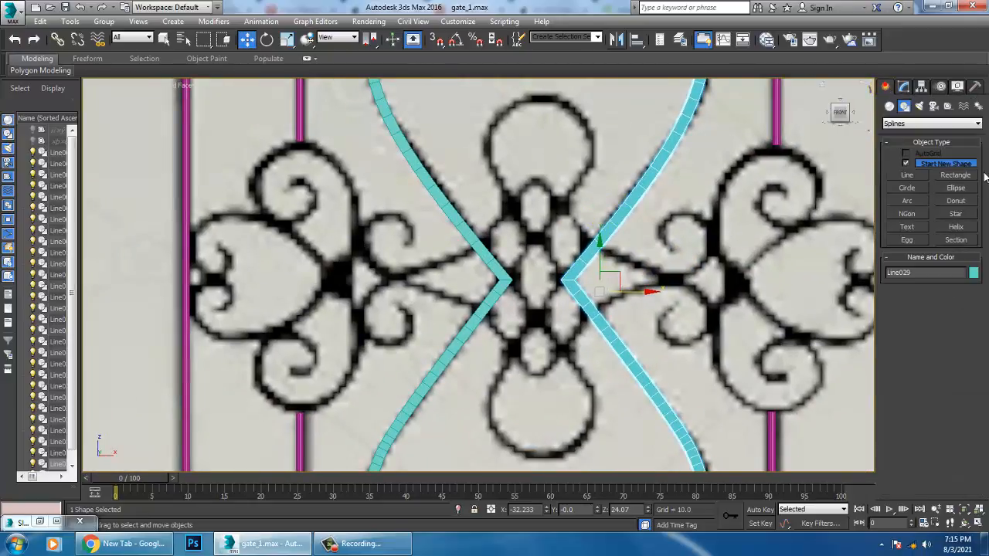
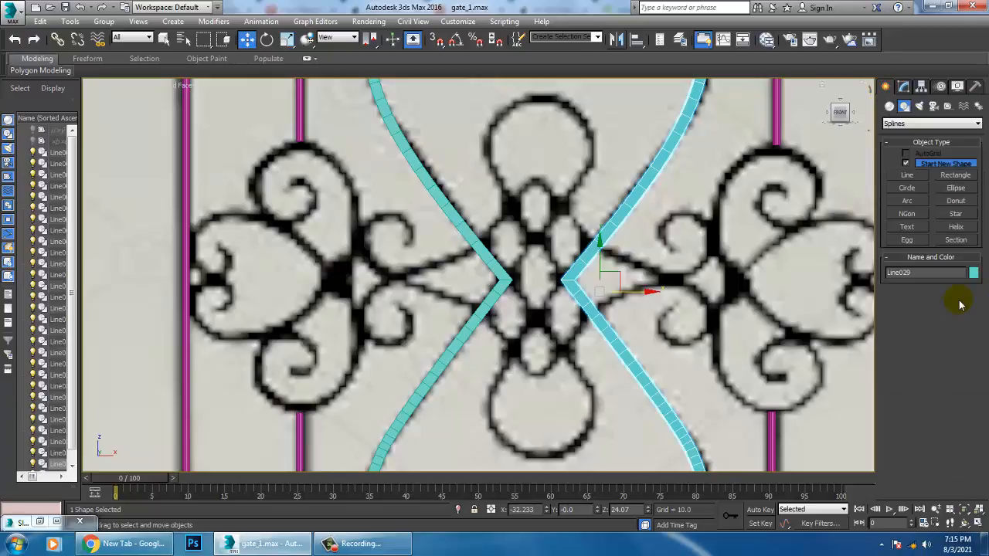
{"action": "left_click", "coordinate": [906, 163]}
{"action": "left_click", "coordinate": [910, 177]}
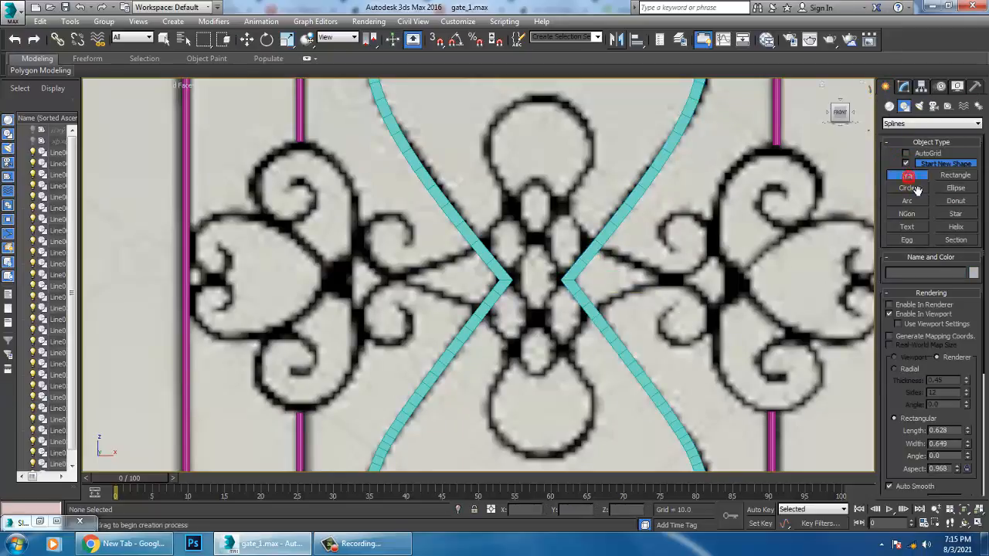
{"action": "middle_click_drag", "start_coordinate": [469, 265], "coordinate": [491, 275]}
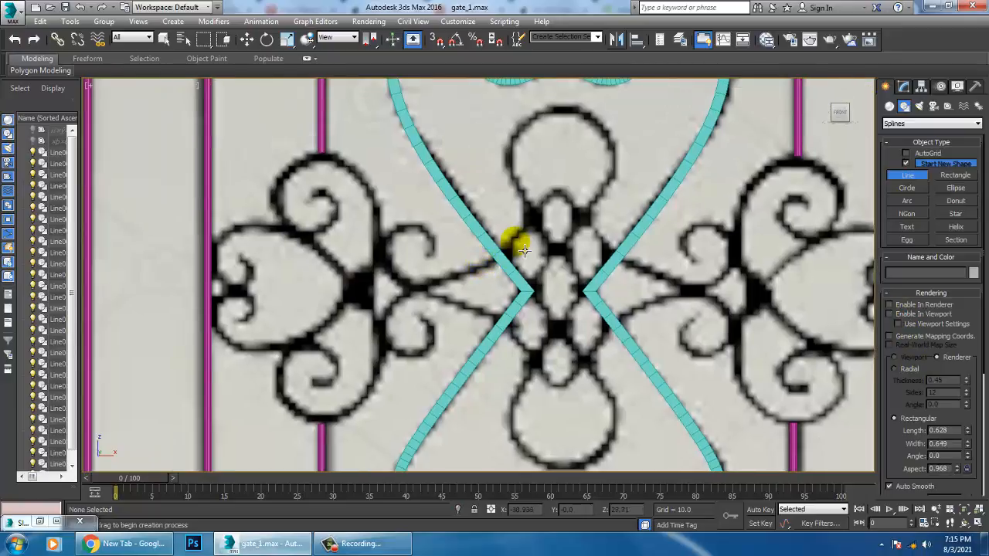
{"action": "middle_click_drag", "start_coordinate": [587, 263], "coordinate": [589, 284]}
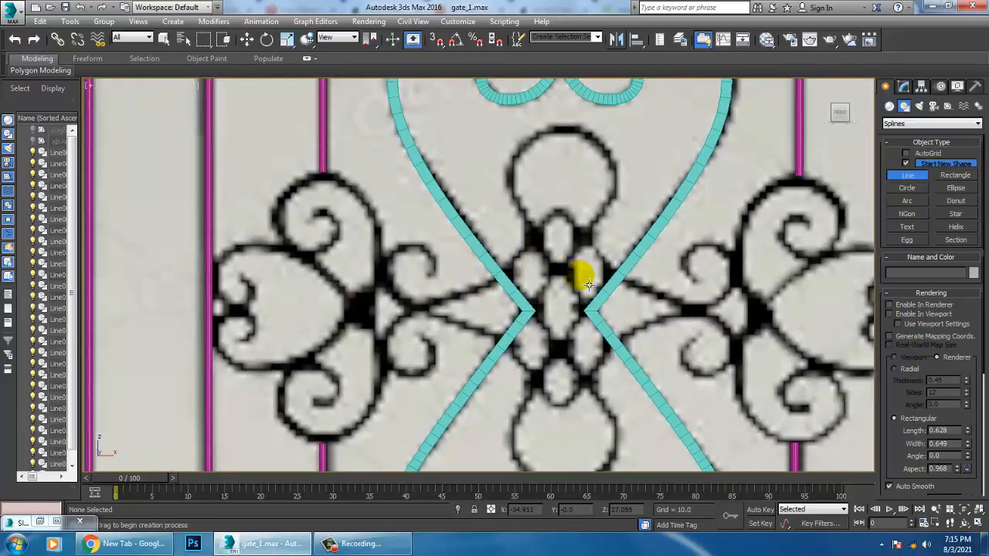
{"action": "left_click", "coordinate": [507, 286]}
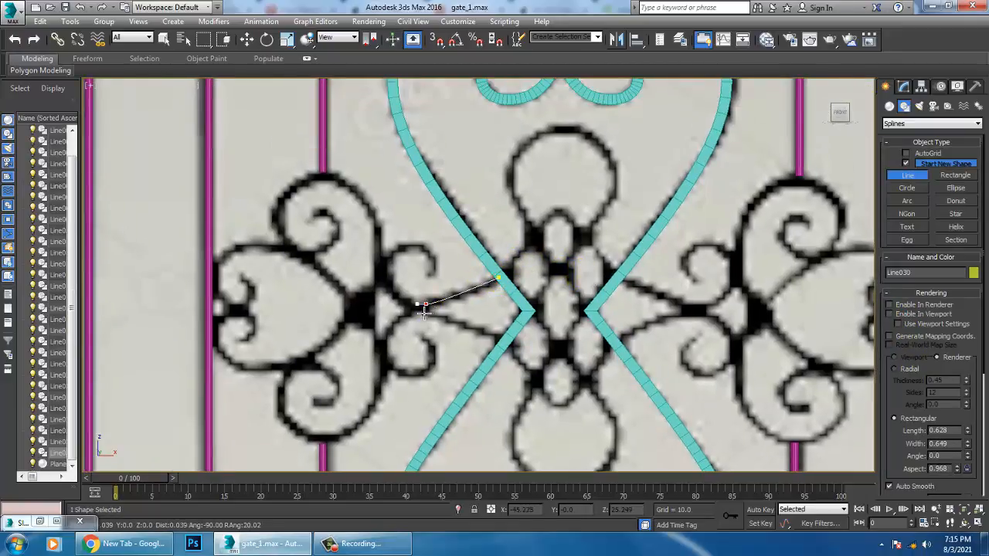
{"action": "left_click", "coordinate": [387, 282]}
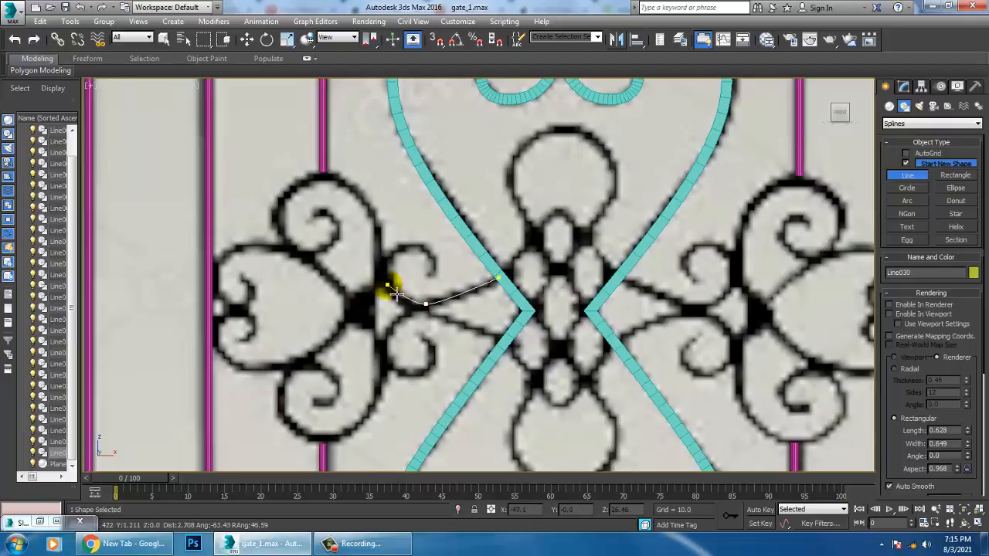
{"action": "left_click", "coordinate": [432, 269]}
{"action": "left_click", "coordinate": [415, 250]}
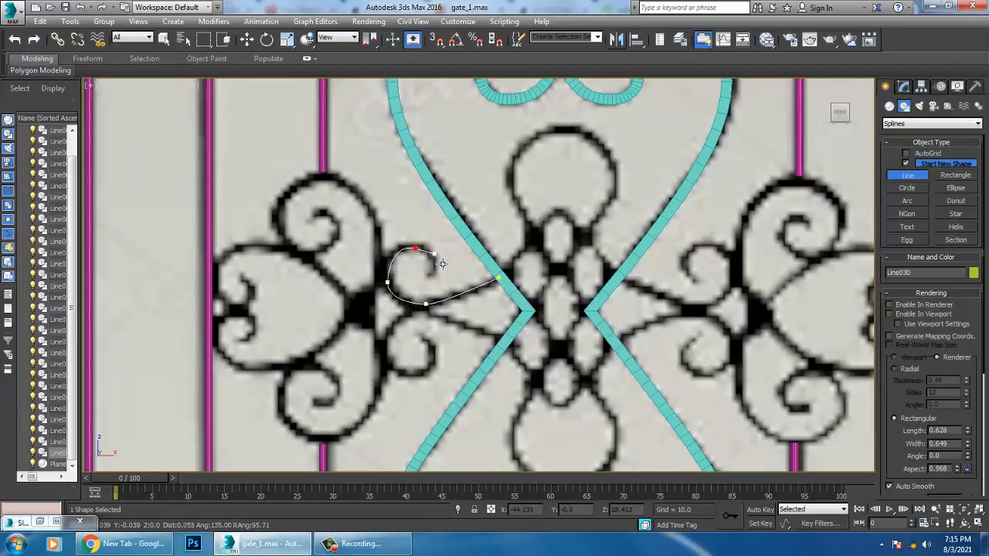
{"action": "left_click", "coordinate": [431, 270]}
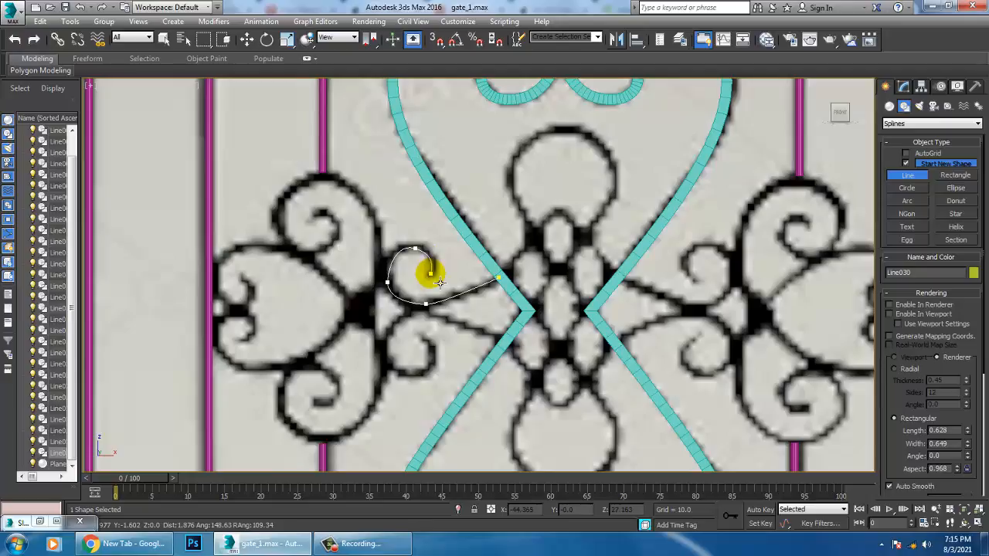
{"action": "right_click", "coordinate": [439, 284]}
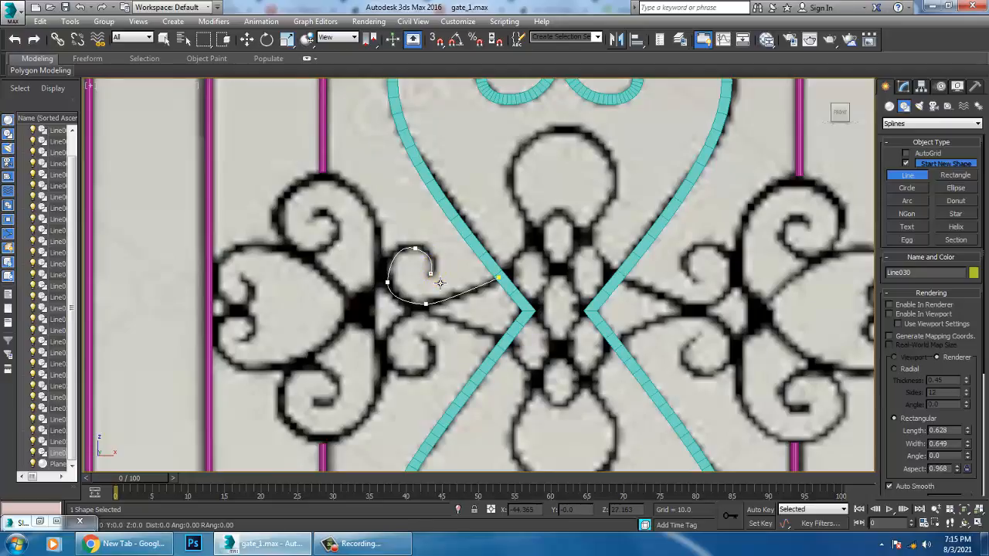
Step: Trace the left ornament's lower inner curl with a second Line spline, from the large left scroll to the curl's tip
{"action": "left_click", "coordinate": [503, 340]}
{"action": "left_click", "coordinate": [423, 312]}
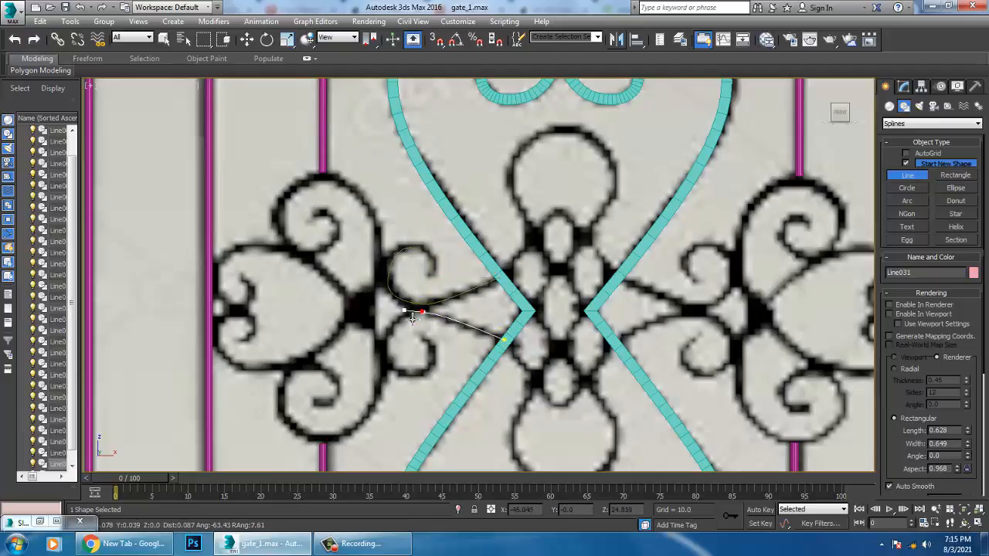
{"action": "left_click_drag", "start_coordinate": [385, 340], "coordinate": [442, 386]}
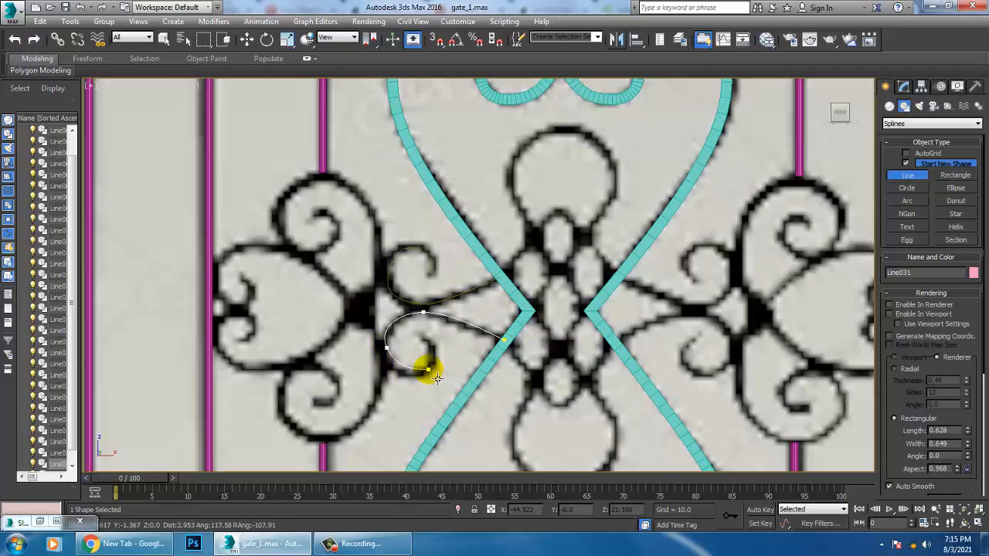
{"action": "left_click_drag", "start_coordinate": [427, 341], "coordinate": [437, 348]}
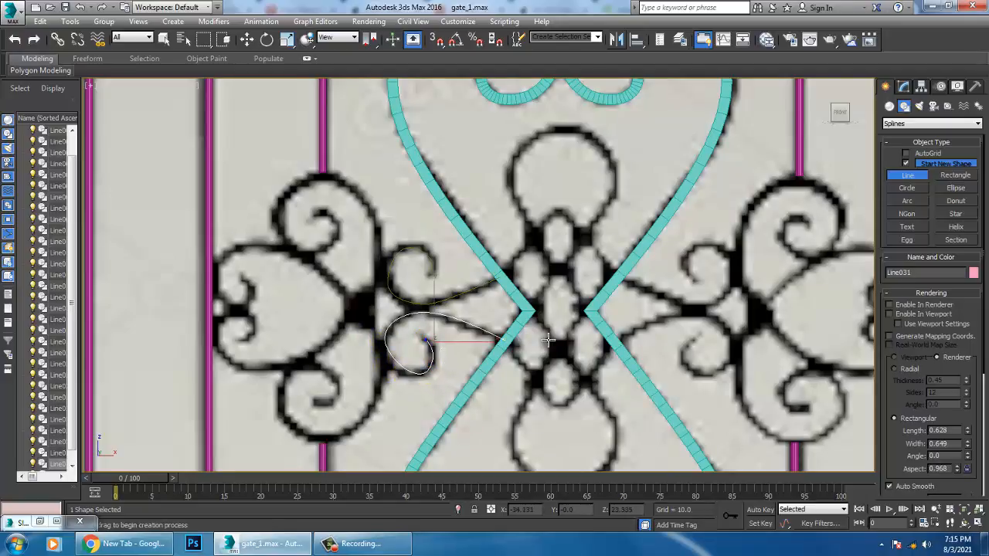
Step: Start a new Line spline at the dark joint of the left ornament to trace its next scroll
{"action": "middle_click_drag", "start_coordinate": [391, 302], "coordinate": [438, 336]}
{"action": "left_click", "coordinate": [417, 333]}
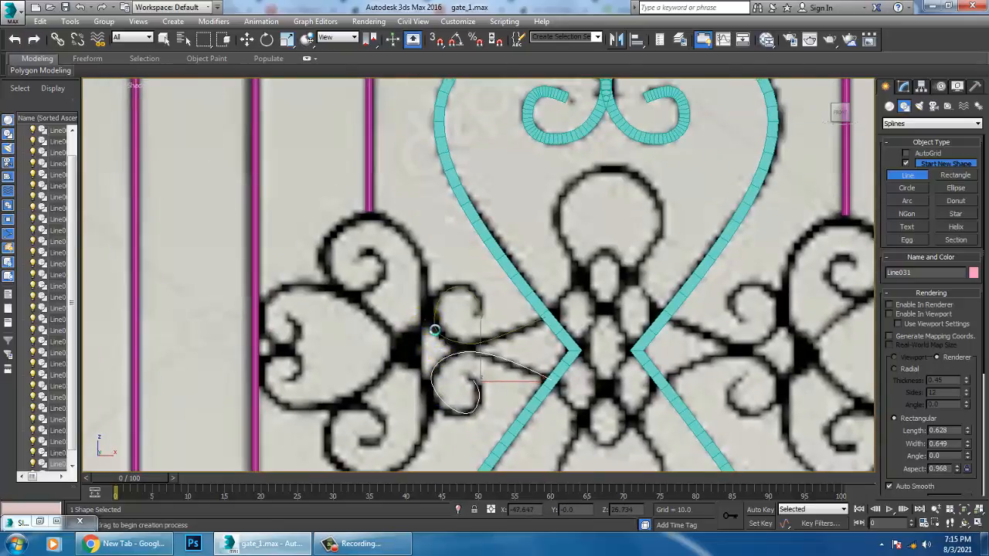
Step: Trace the large upper scroll of the ornament beside the diamond frame with a curved Line spline, curling it inward to its end
{"action": "left_click", "coordinate": [424, 320]}
{"action": "left_click", "coordinate": [407, 238]}
{"action": "left_click_drag", "start_coordinate": [356, 212], "coordinate": [345, 295]}
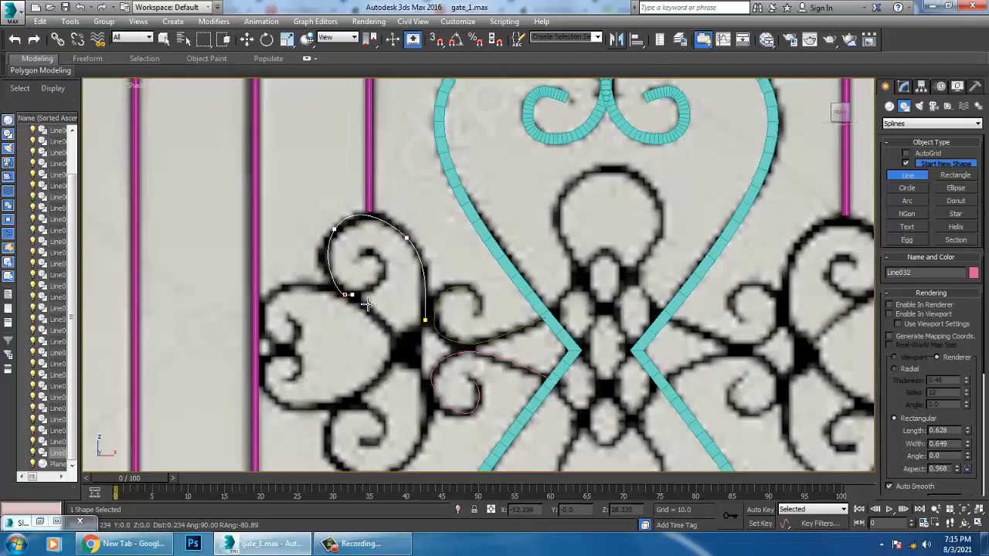
{"action": "left_click", "coordinate": [380, 268]}
{"action": "left_click", "coordinate": [372, 255]}
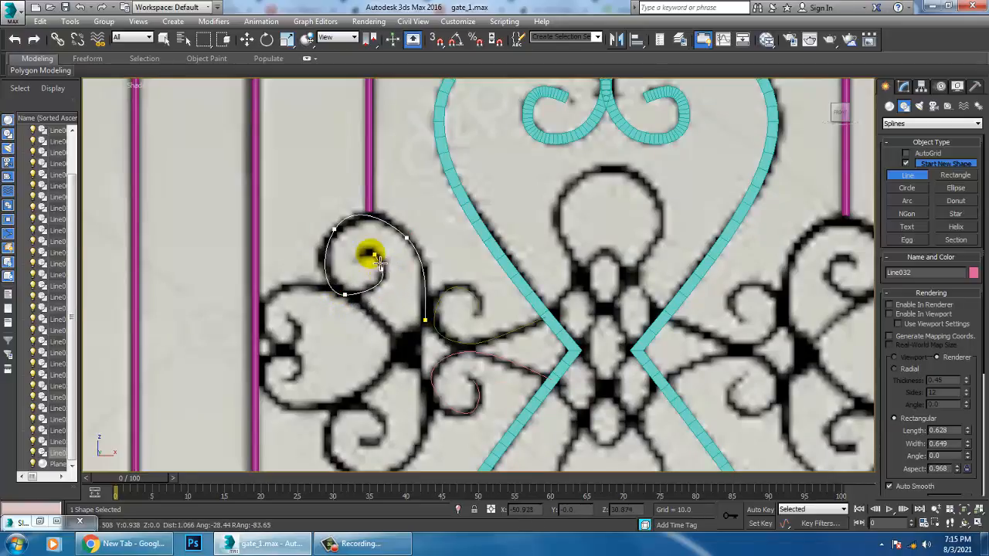
Step: Trace the large lower scroll of the same ornament with a curved Line spline ending inside its curl
{"action": "middle_click_drag", "start_coordinate": [422, 389], "coordinate": [452, 292]}
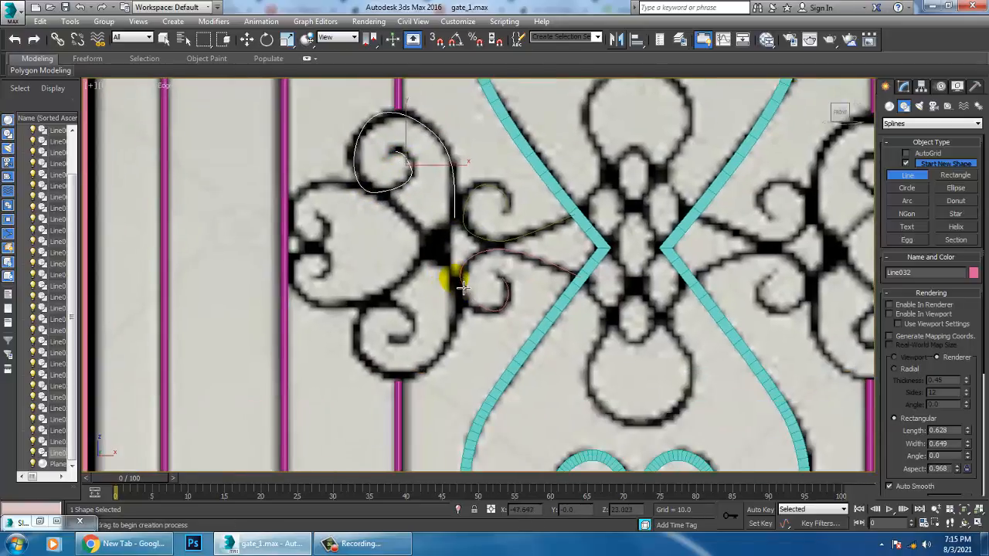
{"action": "left_click", "coordinate": [454, 278]}
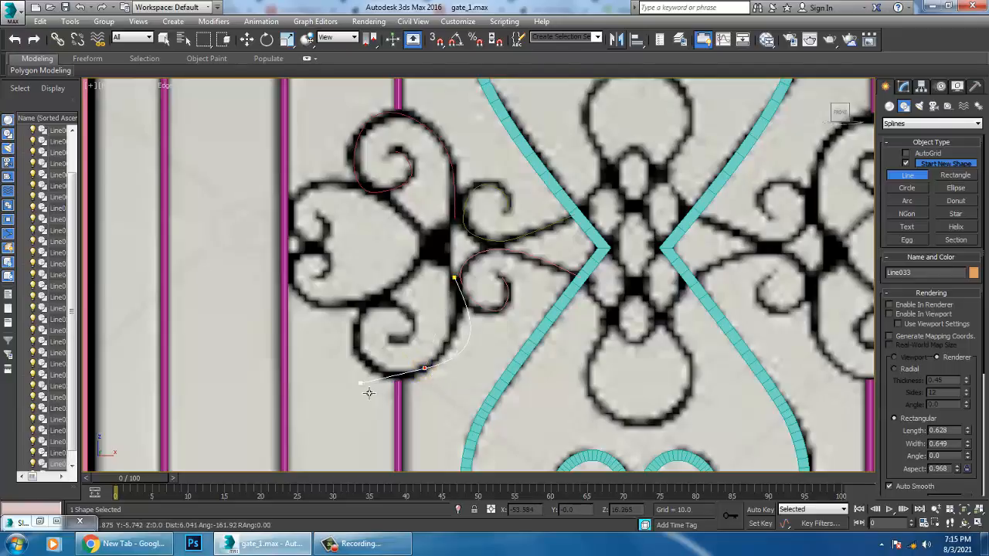
{"action": "left_click_drag", "start_coordinate": [361, 384], "coordinate": [392, 383]}
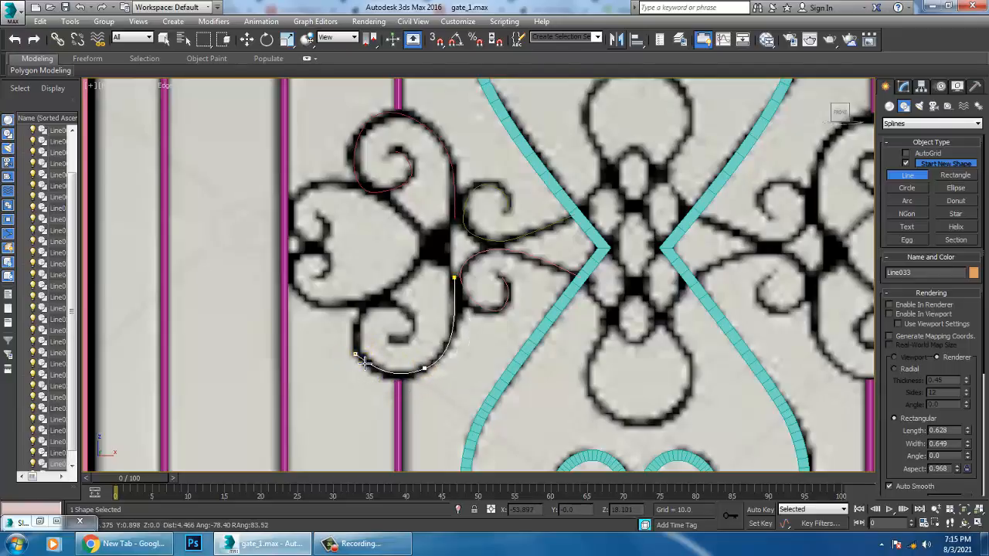
{"action": "left_click_drag", "start_coordinate": [356, 354], "coordinate": [351, 339]}
{"action": "left_click_drag", "start_coordinate": [369, 305], "coordinate": [417, 326]}
{"action": "left_click", "coordinate": [390, 340]}
{"action": "right_click", "coordinate": [391, 340]}
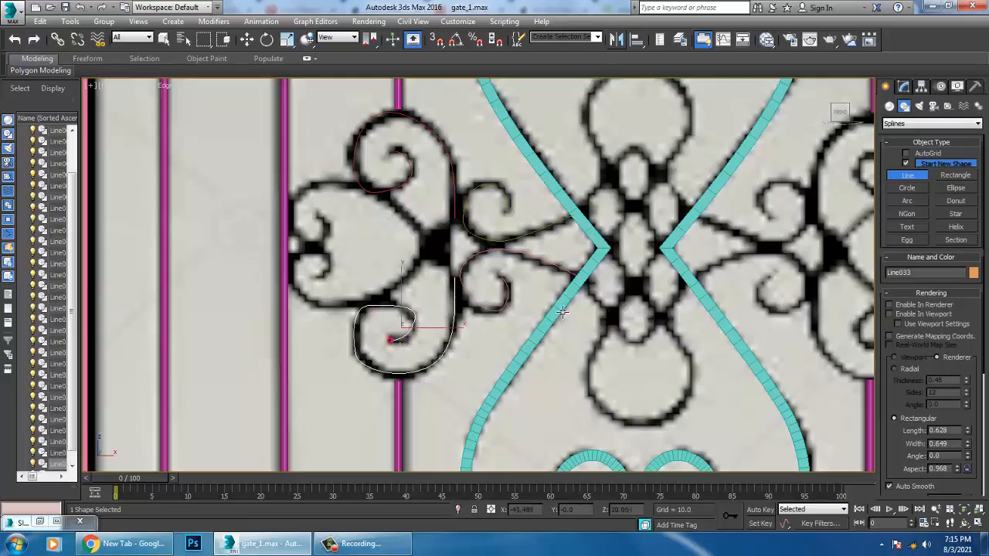
Step: Trace the upper half of the sideways heart with a Line spline, from the black joint block around to its inner curl
{"action": "middle_click_drag", "start_coordinate": [497, 270], "coordinate": [463, 313]}
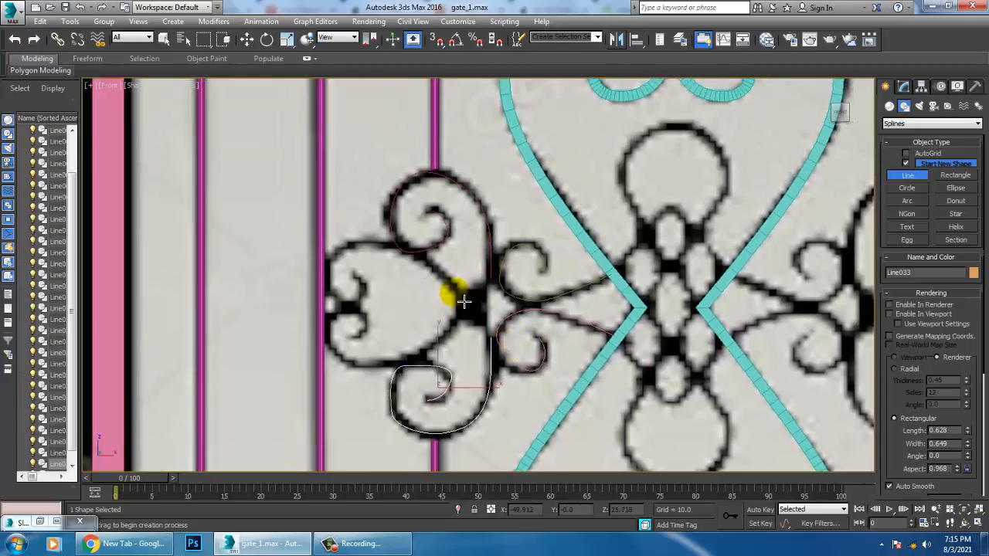
{"action": "left_click", "coordinate": [456, 294]}
{"action": "left_click", "coordinate": [401, 248]}
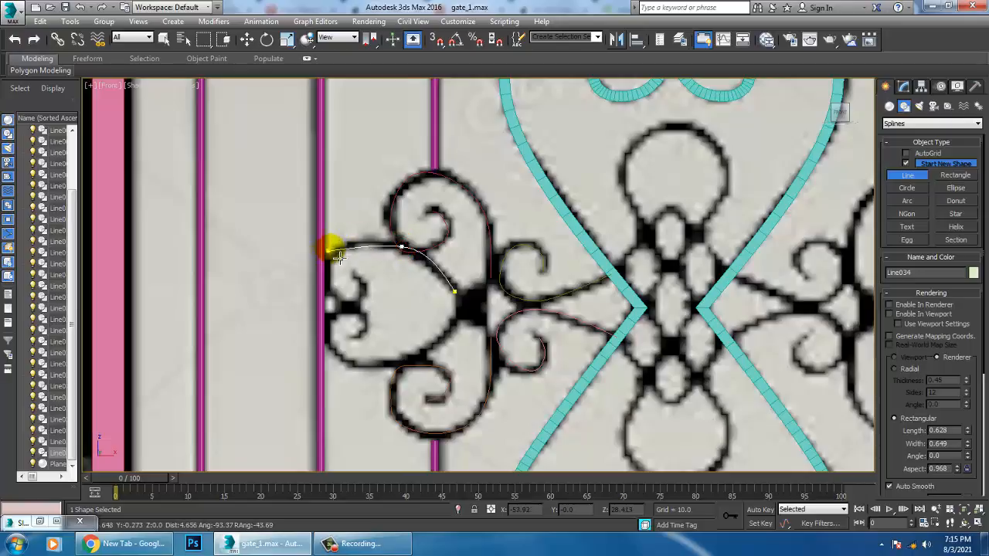
{"action": "left_click", "coordinate": [328, 291]}
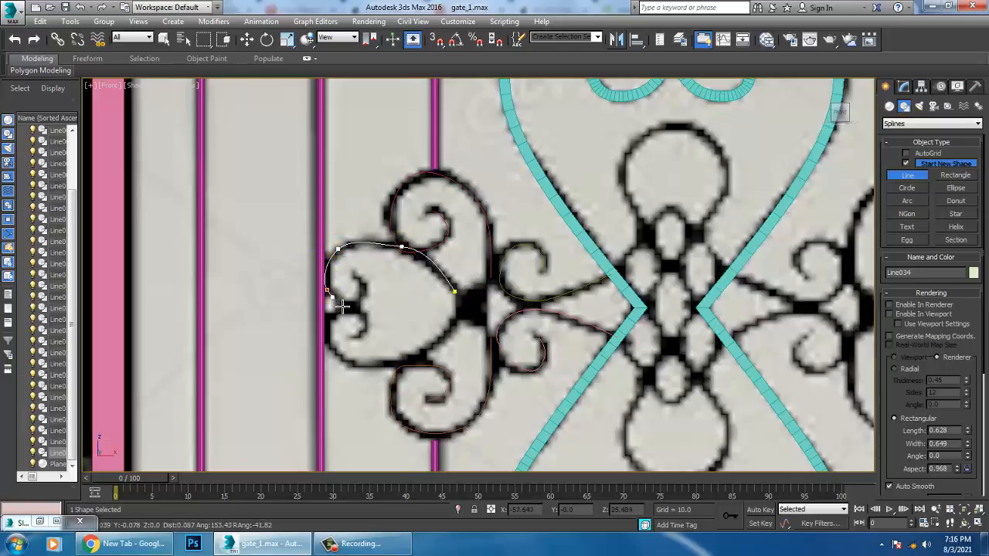
{"action": "left_click", "coordinate": [357, 277]}
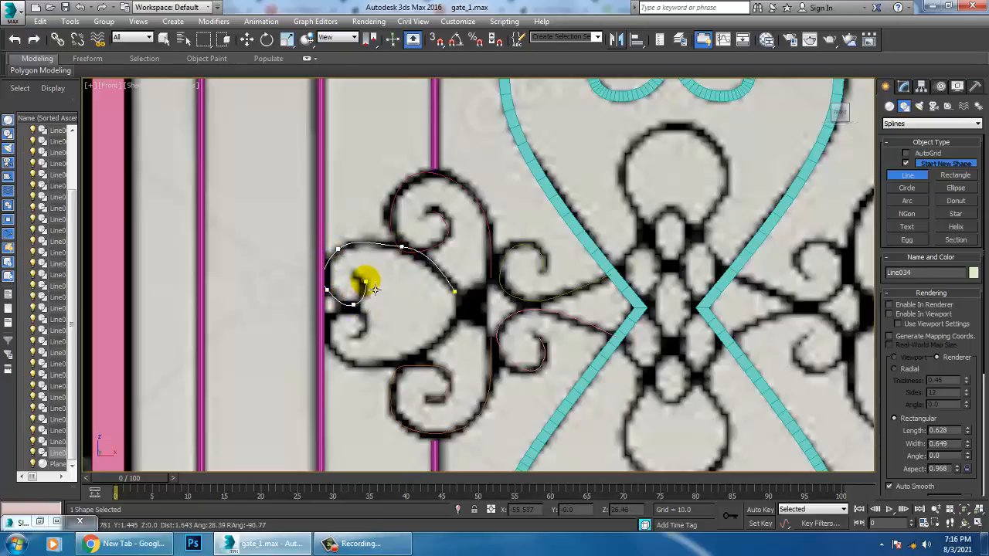
{"action": "right_click", "coordinate": [355, 276]}
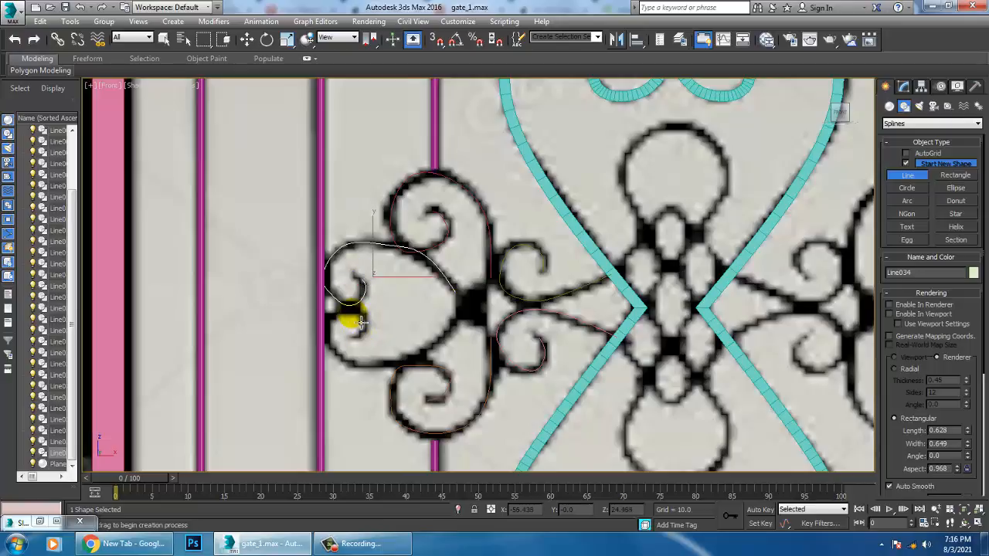
Step: Trace the lower half of the sideways heart with a Line spline, from the joint block to its inner curl, and end line creation
{"action": "left_click", "coordinate": [459, 317]}
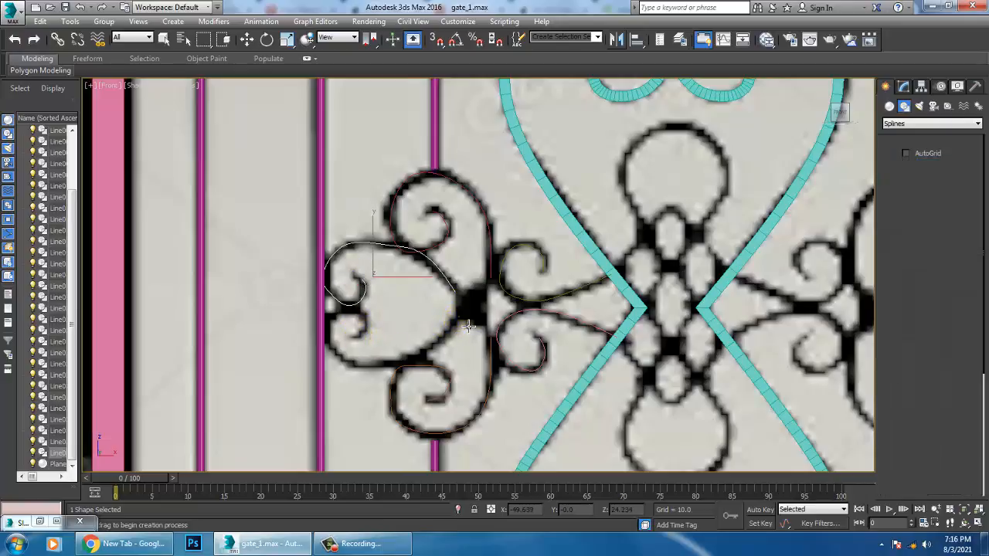
{"action": "left_click", "coordinate": [409, 360]}
{"action": "left_click", "coordinate": [358, 362]}
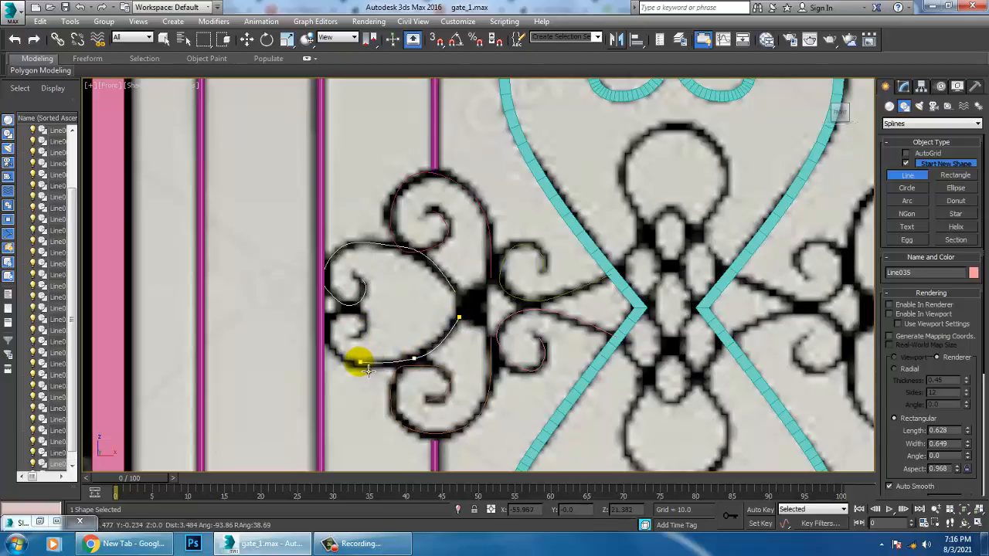
{"action": "left_click", "coordinate": [328, 337]}
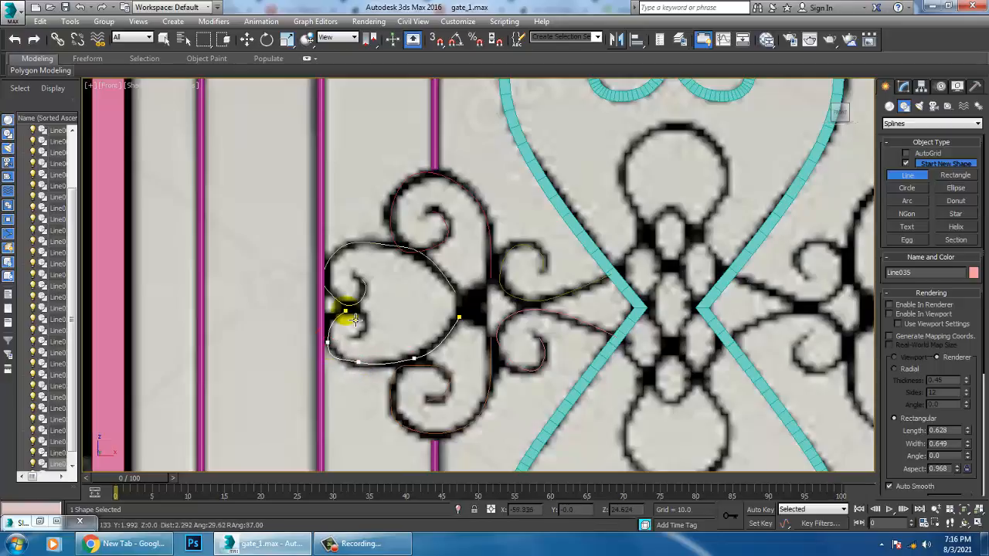
{"action": "left_click", "coordinate": [365, 317]}
{"action": "left_click", "coordinate": [360, 334]}
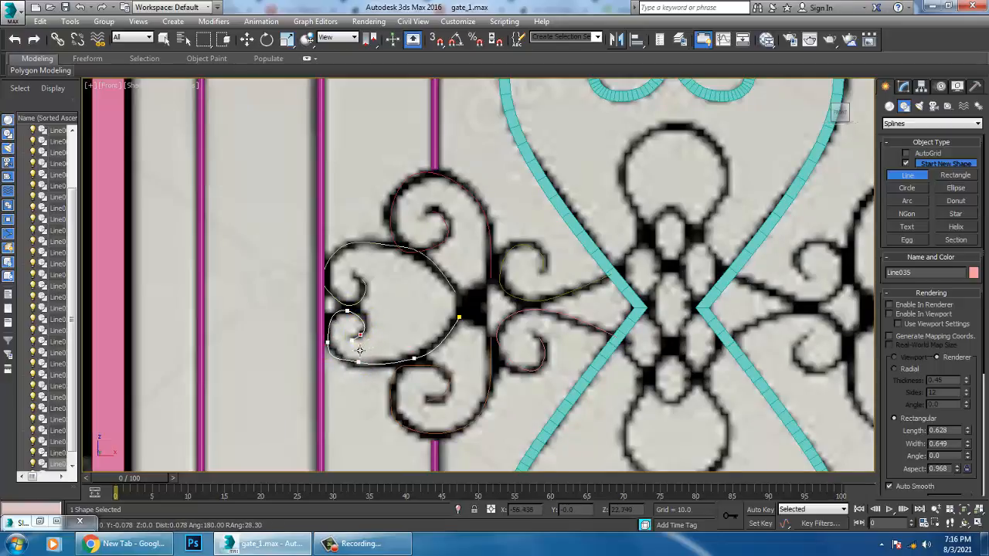
{"action": "left_click", "coordinate": [347, 342]}
{"action": "right_click", "coordinate": [347, 342]}
{"action": "right_click", "coordinate": [348, 342]}
Step: Move the bottom vertex of the heart's lower curve down onto the reference outline, and leave vertex editing
{"action": "middle_click_drag", "start_coordinate": [524, 306], "coordinate": [484, 276]}
{"action": "scroll", "coordinate": [503, 282], "scroll_direction": "up", "scroll_amount": 4}
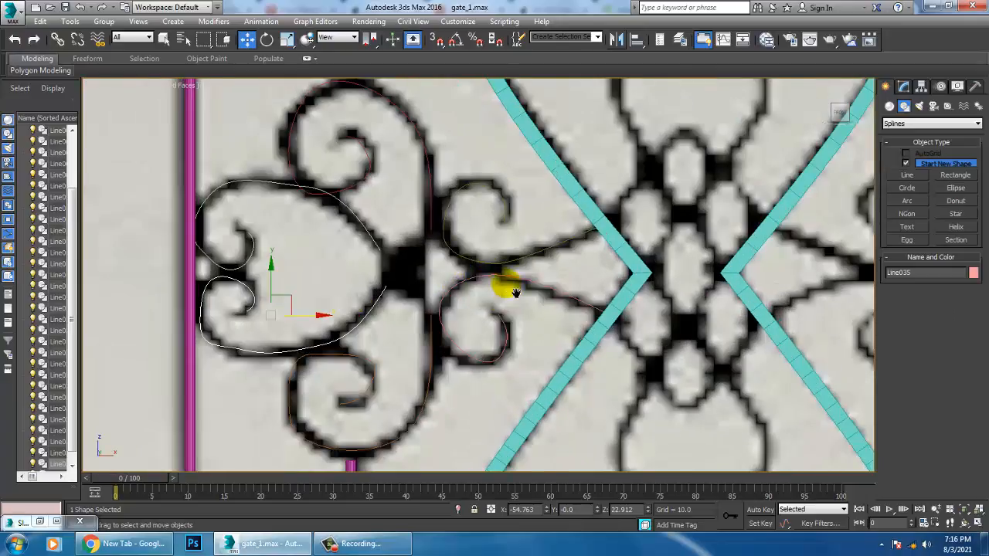
{"action": "key", "text": "1"}
{"action": "middle_click_drag", "start_coordinate": [403, 268], "coordinate": [517, 298]}
{"action": "left_click", "coordinate": [291, 417]}
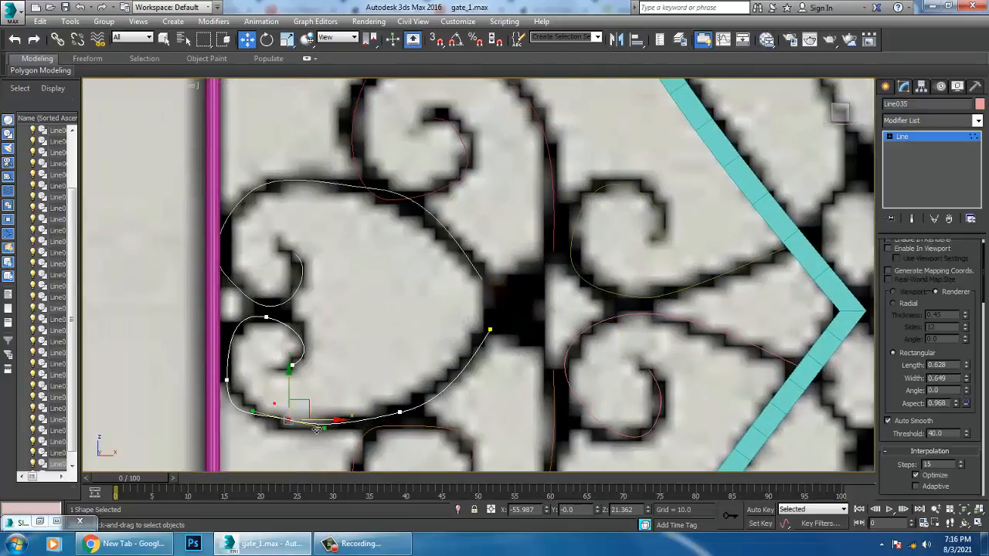
{"action": "left_click_drag", "start_coordinate": [307, 409], "coordinate": [321, 427]}
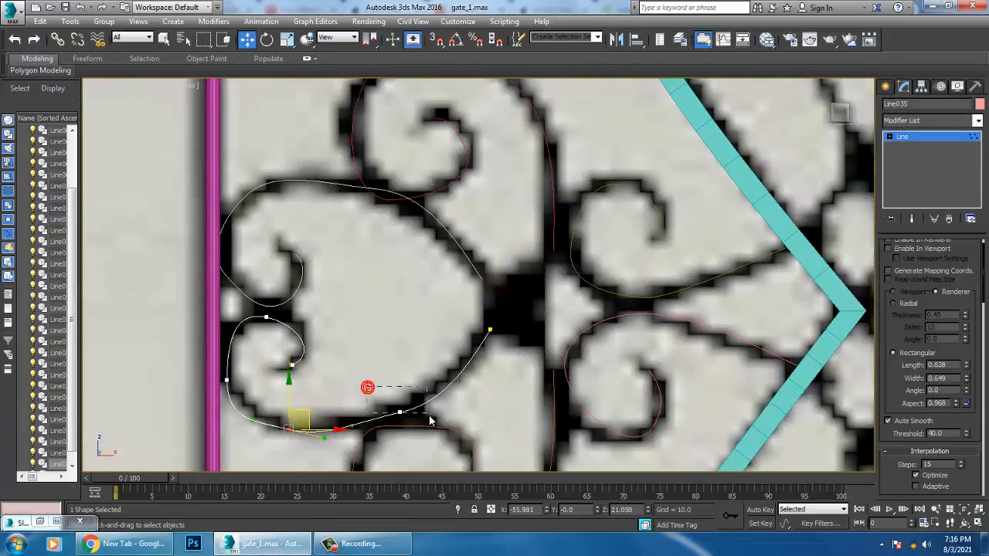
{"action": "left_click", "coordinate": [399, 413]}
{"action": "middle_click_drag", "start_coordinate": [397, 338], "coordinate": [441, 394]}
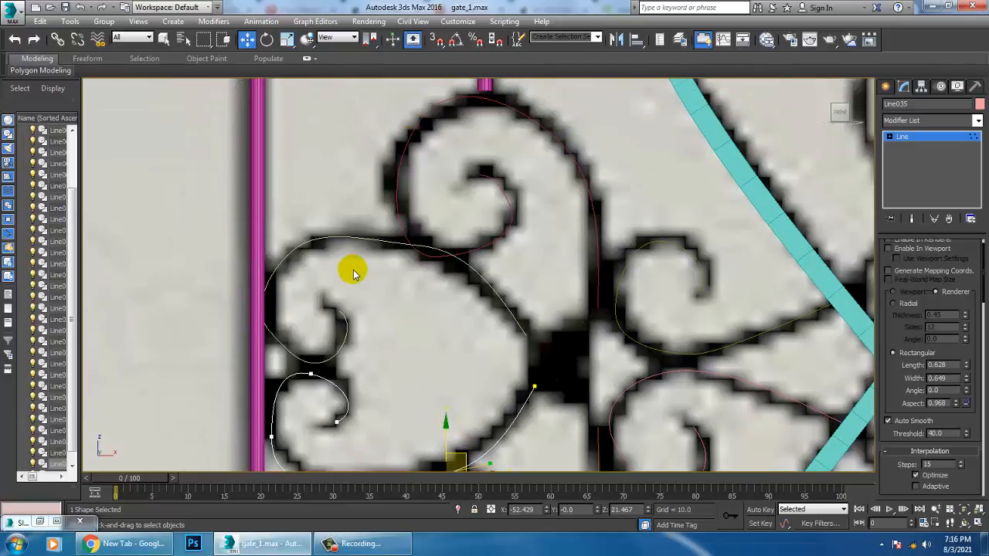
{"action": "middle_click_drag", "start_coordinate": [523, 332], "coordinate": [541, 288]}
{"action": "left_click", "coordinate": [930, 136]}
Step: Attach the two small scrolls, the two large scrolls and the heart's upper half to the heart's lower spline
{"action": "middle_click_drag", "start_coordinate": [655, 328], "coordinate": [572, 317]}
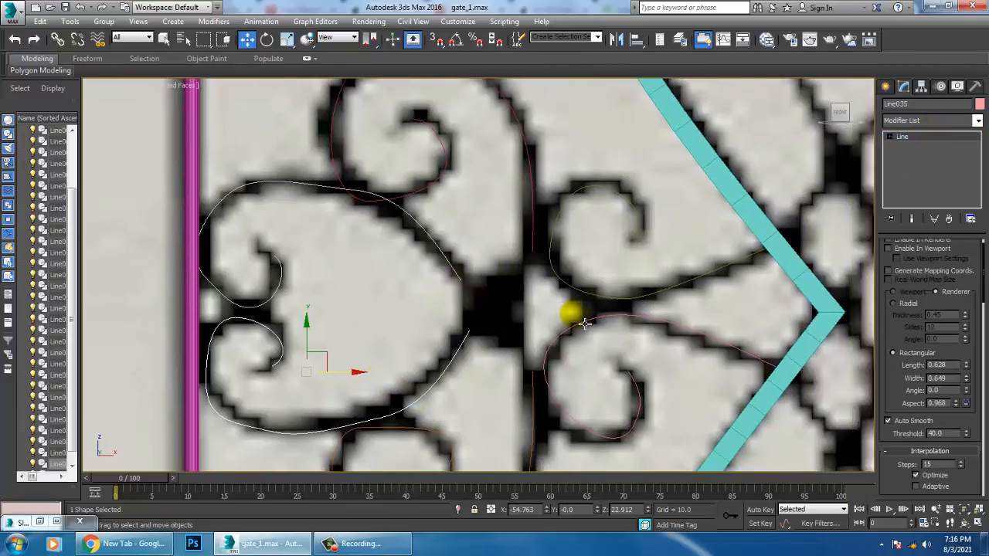
{"action": "scroll", "coordinate": [585, 323], "scroll_direction": "down", "scroll_amount": 5}
{"action": "left_click_drag", "start_coordinate": [908, 400], "coordinate": [916, 127]}
{"action": "scroll", "coordinate": [927, 415], "scroll_direction": "down", "scroll_amount": 2}
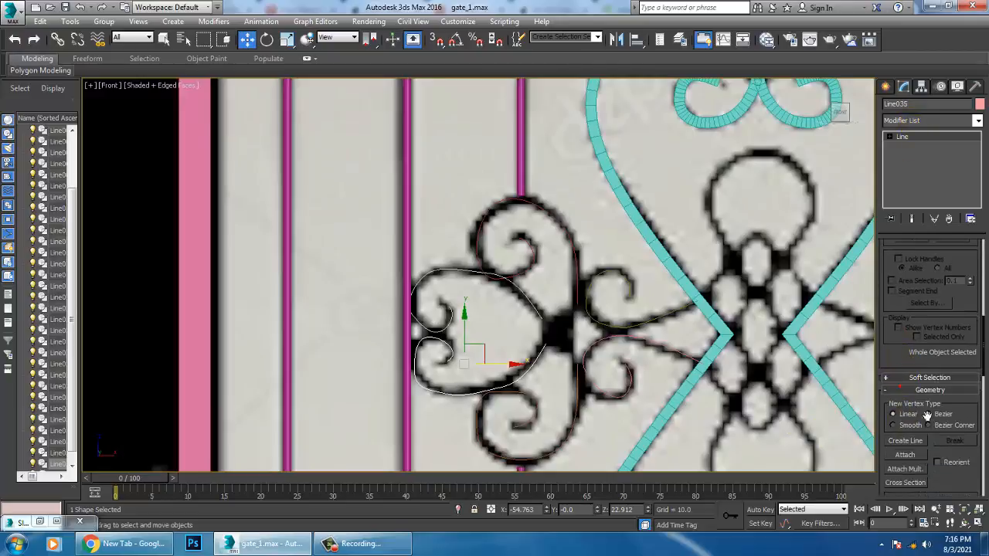
{"action": "left_click", "coordinate": [912, 457]}
{"action": "left_click", "coordinate": [594, 277]}
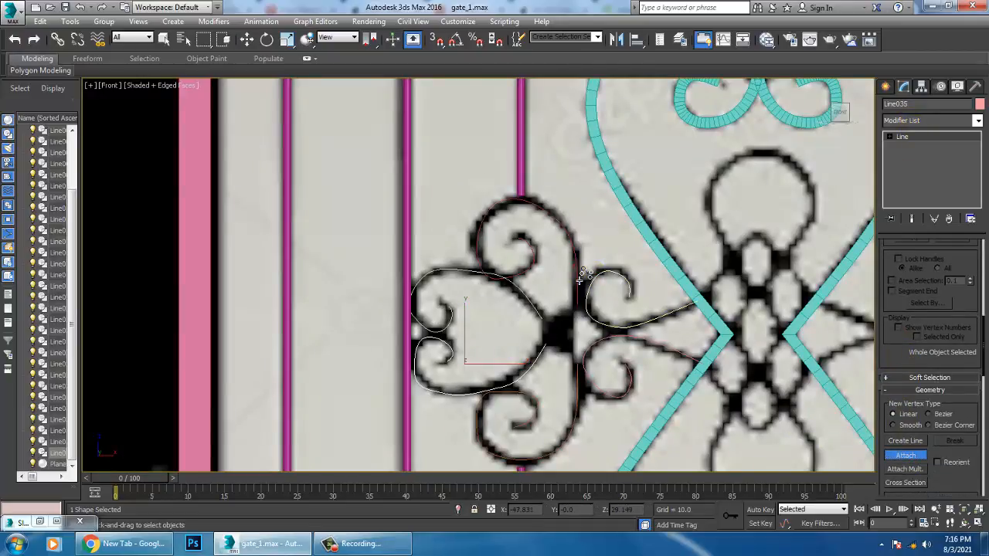
{"action": "left_click", "coordinate": [580, 278]}
{"action": "left_click", "coordinate": [602, 345]}
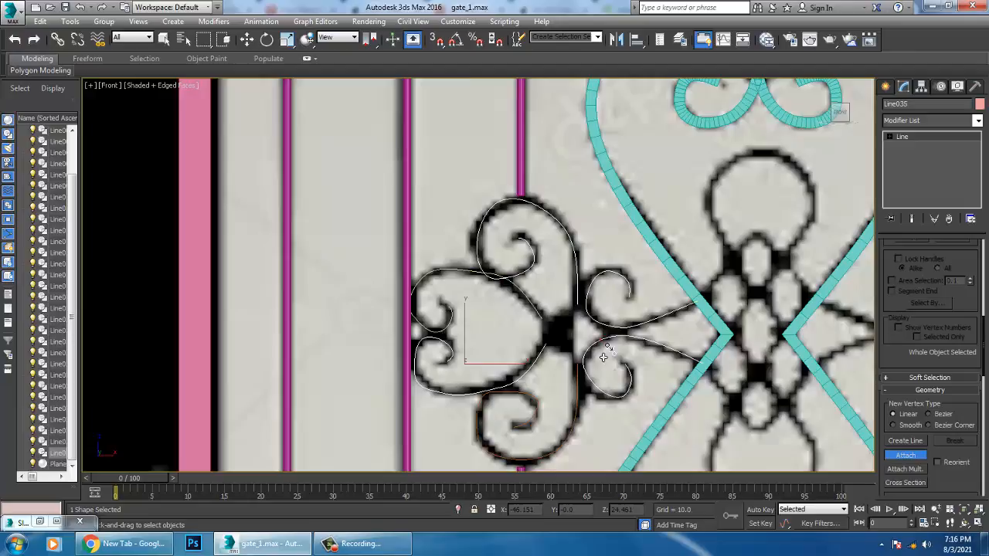
{"action": "left_click", "coordinate": [573, 415]}
{"action": "left_click", "coordinate": [541, 322]}
{"action": "key", "text": "w"}
Step: Move the large upper scroll's bottom vertex, where it meets the heart, to fit the reference outline
{"action": "middle_click_drag", "start_coordinate": [541, 323], "coordinate": [565, 361]}
{"action": "scroll", "coordinate": [550, 336], "scroll_direction": "up", "scroll_amount": 2}
{"action": "key", "text": "1"}
{"action": "left_click_drag", "start_coordinate": [485, 315], "coordinate": [524, 291]}
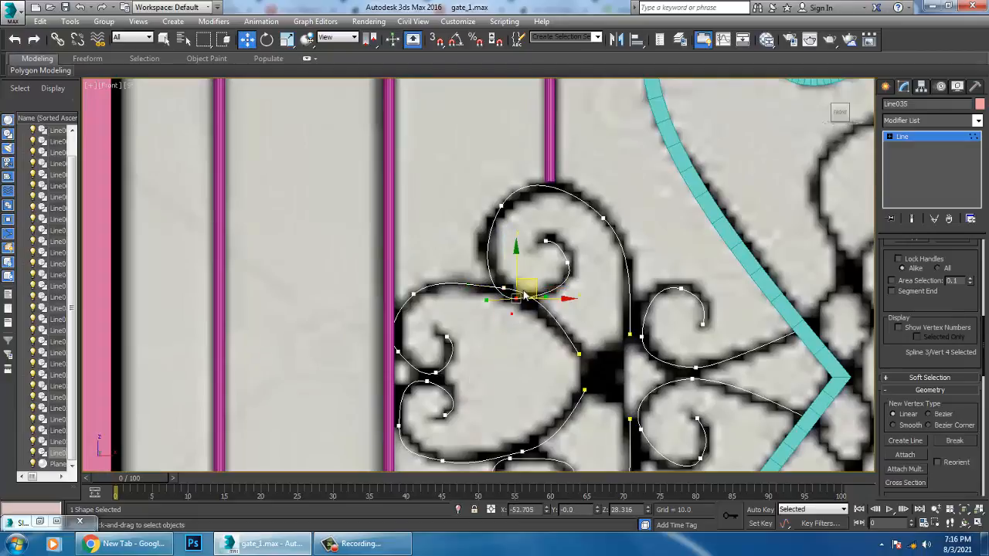
{"action": "middle_click_drag", "start_coordinate": [473, 343], "coordinate": [512, 314]}
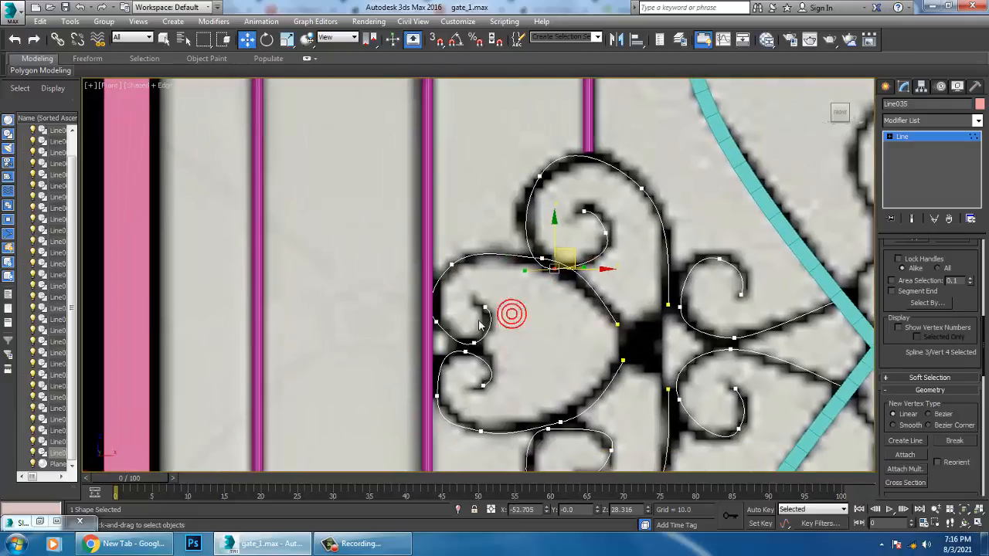
Step: Reposition the outer vertices of the heart's lower and upper curls beside the vertical bar to follow the reference
{"action": "middle_click_drag", "start_coordinate": [525, 401], "coordinate": [522, 376]}
{"action": "left_click", "coordinate": [452, 357]}
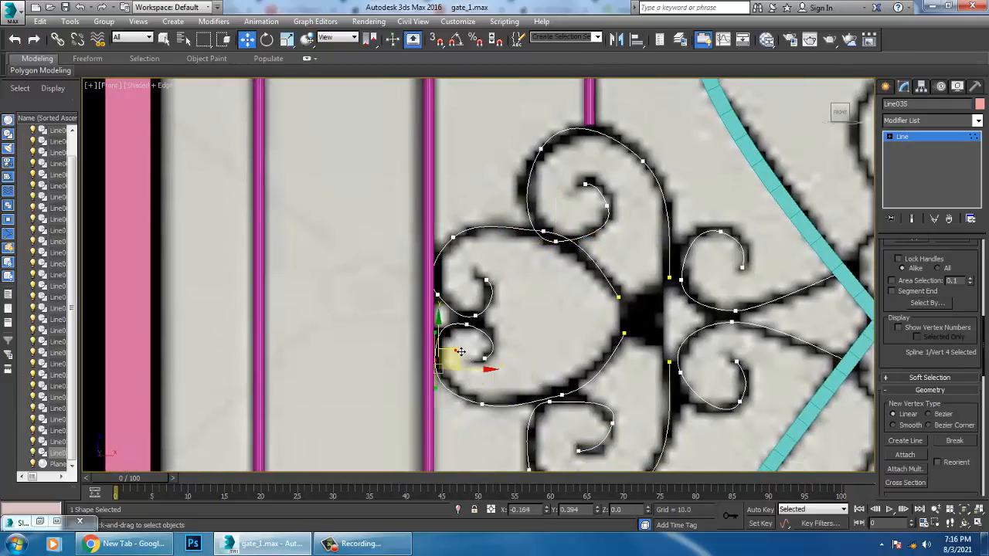
{"action": "middle_click_drag", "start_coordinate": [459, 352], "coordinate": [500, 384]}
{"action": "left_click", "coordinate": [459, 340]}
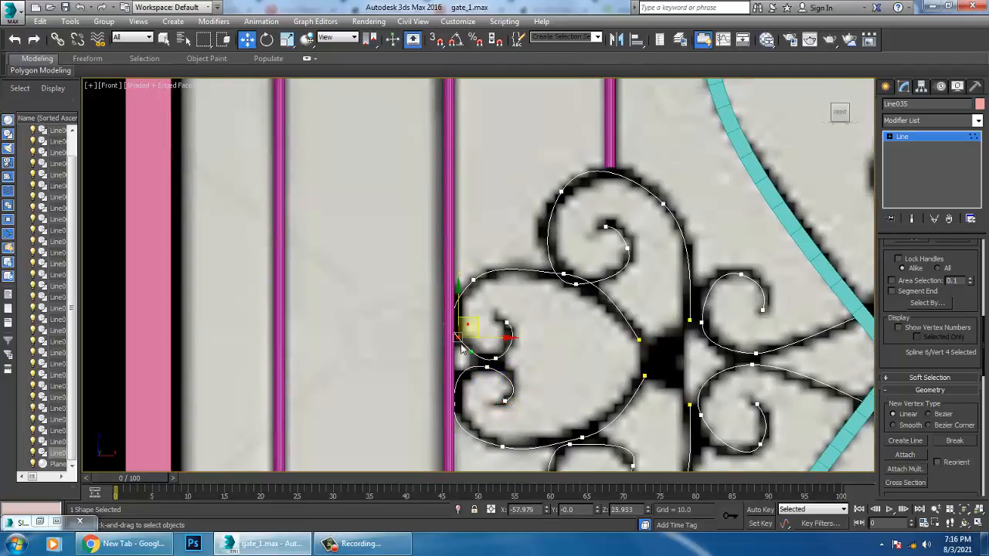
{"action": "left_click_drag", "start_coordinate": [476, 320], "coordinate": [488, 330]}
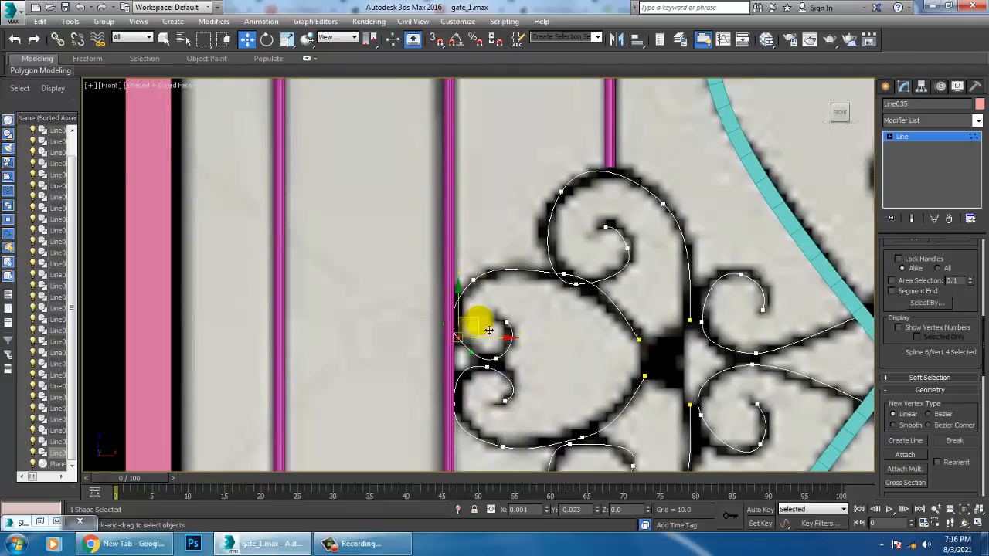
Step: Adjust the tangent of the vertex at the heart's upper outer bend so the curve follows the reference
{"action": "scroll", "coordinate": [552, 270], "scroll_direction": "up", "scroll_amount": 5}
{"action": "left_click", "coordinate": [414, 283]}
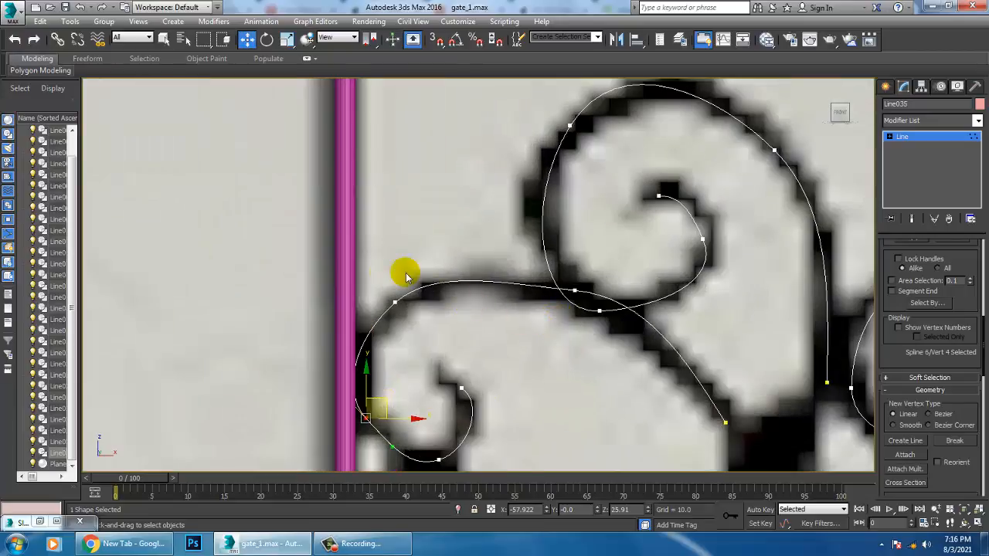
{"action": "left_click_drag", "start_coordinate": [435, 268], "coordinate": [443, 272]}
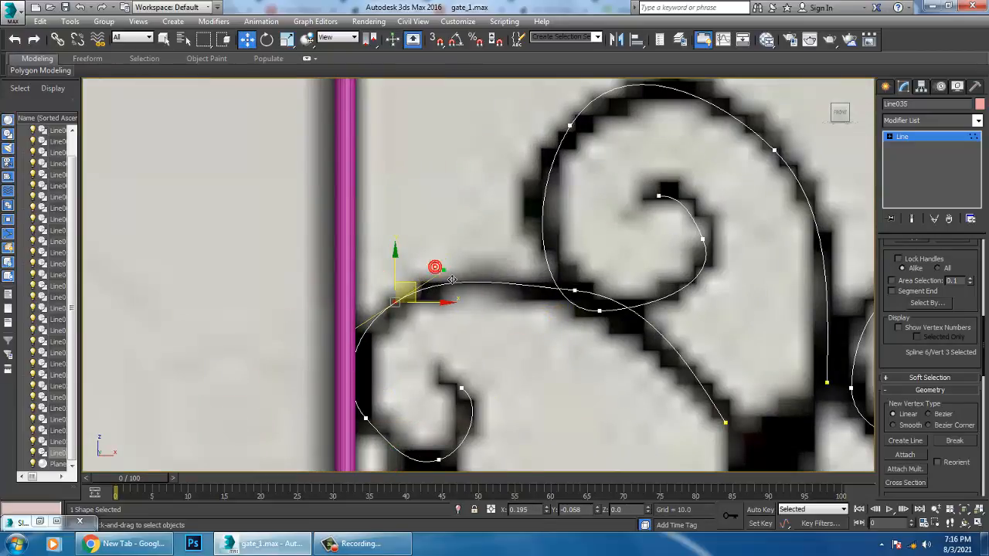
Step: Refine the small lower scroll next to the diamond frame by inserting a vertex on its lower outer curve
{"action": "middle_click_drag", "start_coordinate": [666, 358], "coordinate": [590, 255]}
{"action": "scroll", "coordinate": [673, 307], "scroll_direction": "down", "scroll_amount": 3}
{"action": "scroll", "coordinate": [616, 296], "scroll_direction": "down", "scroll_amount": 3}
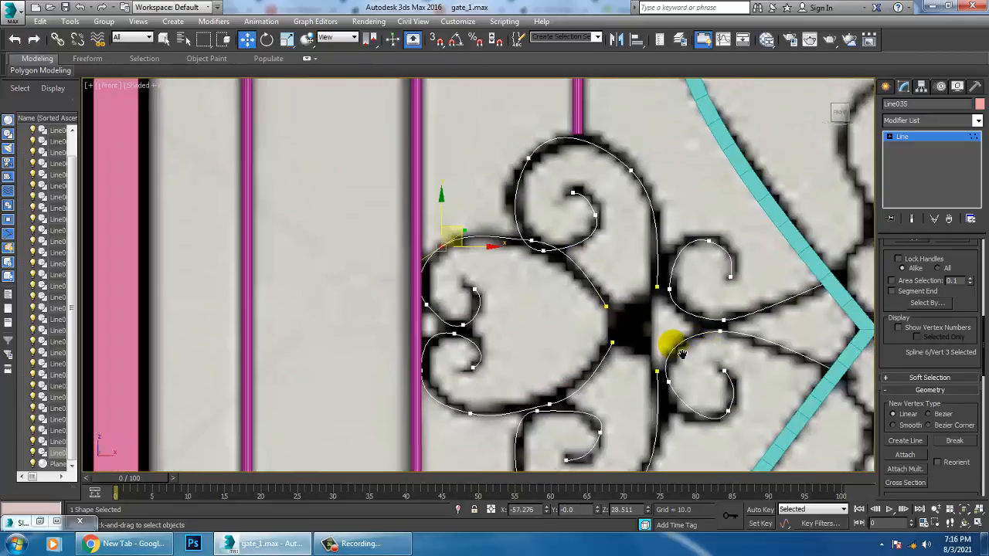
{"action": "middle_click_drag", "start_coordinate": [682, 347], "coordinate": [630, 353]}
{"action": "scroll", "coordinate": [647, 314], "scroll_direction": "up", "scroll_amount": 3}
{"action": "middle_click_drag", "start_coordinate": [639, 280], "coordinate": [627, 159]}
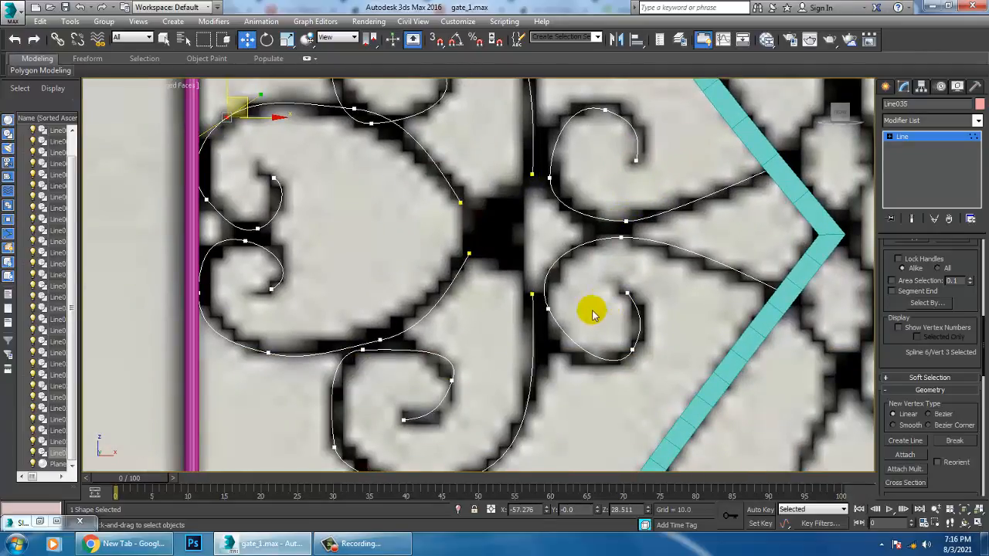
{"action": "right_click", "coordinate": [578, 341]}
{"action": "left_click", "coordinate": [557, 396]}
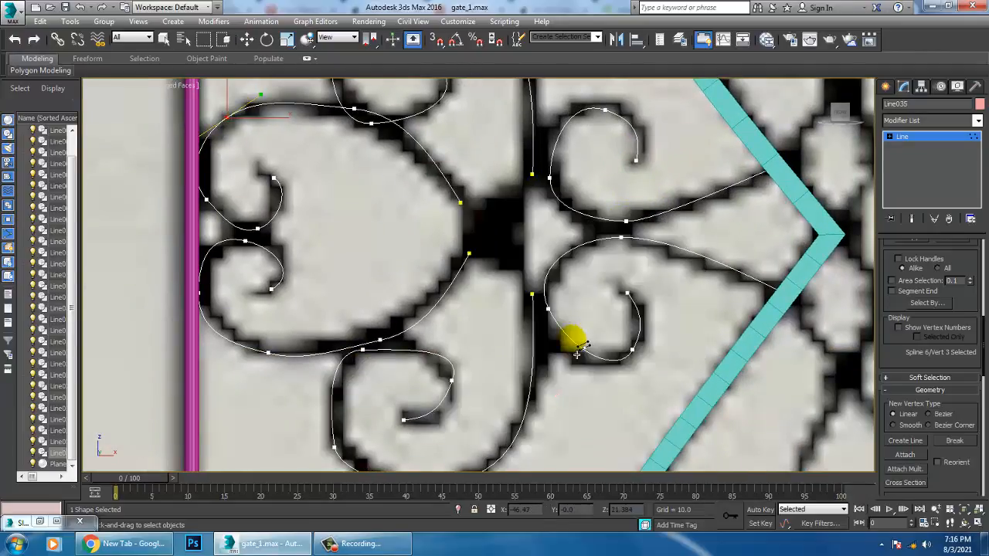
{"action": "left_click", "coordinate": [573, 339]}
{"action": "right_click", "coordinate": [573, 339]}
Step: Reposition the vertices along the outer bend of the small lower scroll beside the diamond frame to fit the reference outline
{"action": "key", "text": "1"}
{"action": "key", "text": "1"}
{"action": "mouse_move", "coordinate": [596, 327]}
{"action": "left_mouse_down"}
{"action": "mouse_move", "coordinate": [552, 358]}
{"action": "mouse_move", "coordinate": [585, 340]}
{"action": "left_mouse_up"}
{"action": "left_click_drag", "start_coordinate": [566, 292], "coordinate": [530, 315]}
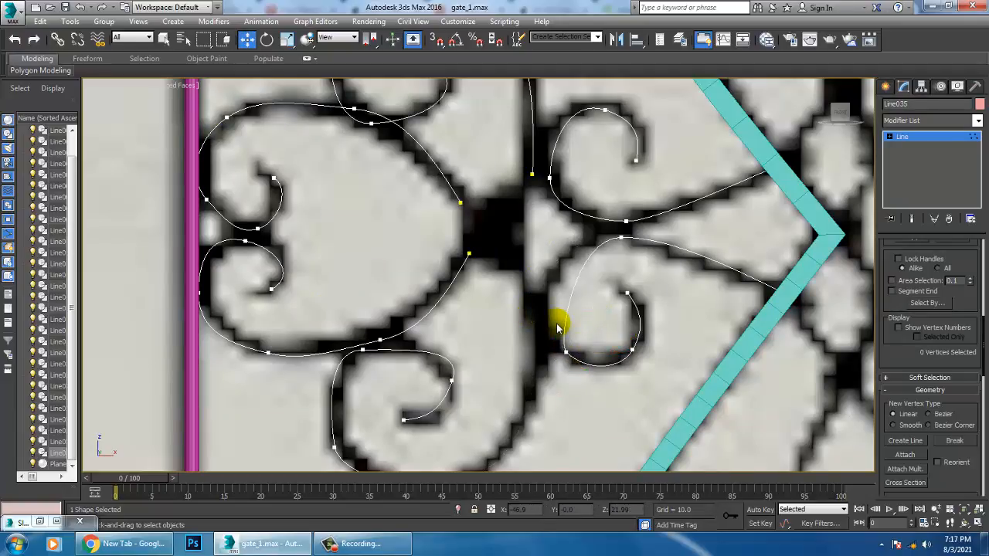
{"action": "left_click_drag", "start_coordinate": [586, 291], "coordinate": [543, 314]}
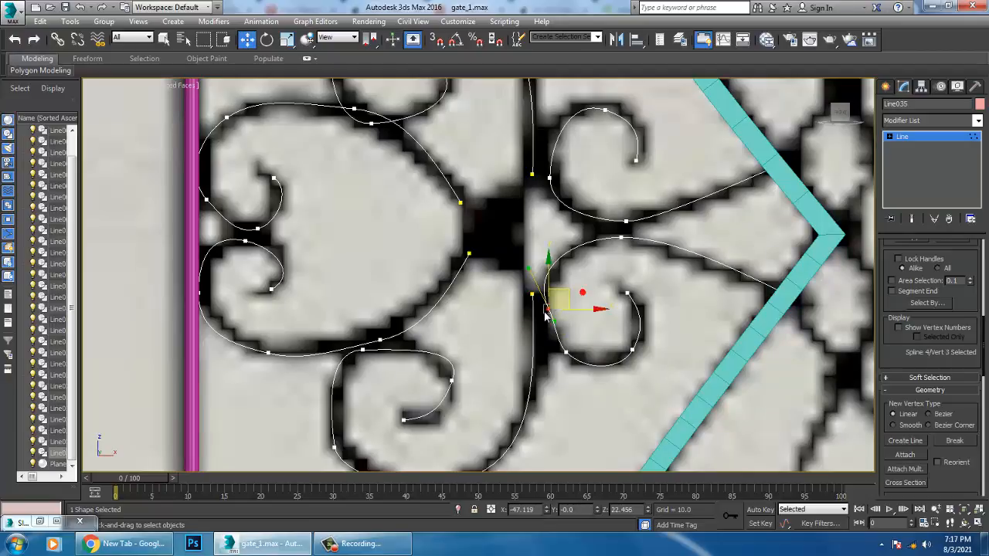
{"action": "key", "text": "Delete"}
{"action": "key", "text": "ctrl+z"}
{"action": "key", "text": "ctrl+z"}
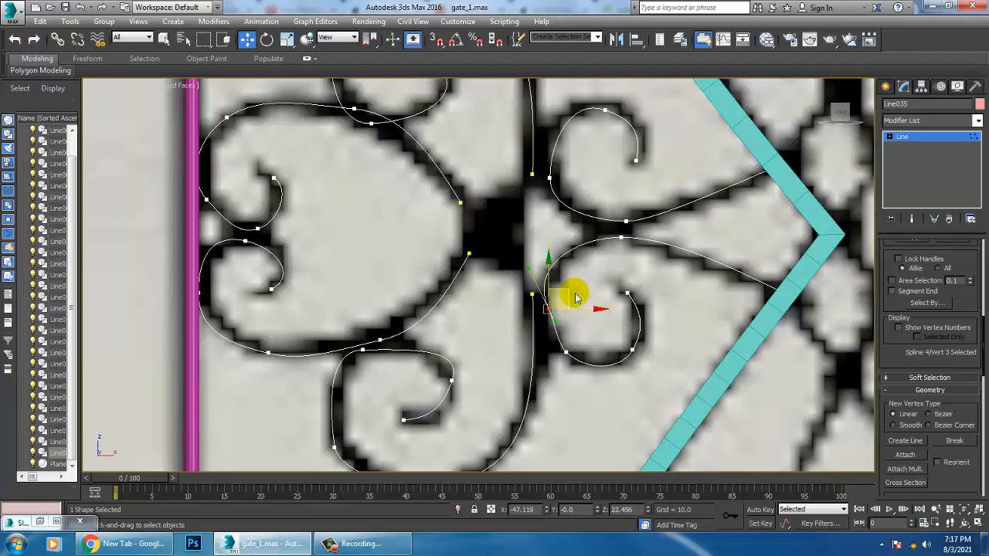
{"action": "left_click_drag", "start_coordinate": [578, 299], "coordinate": [569, 311]}
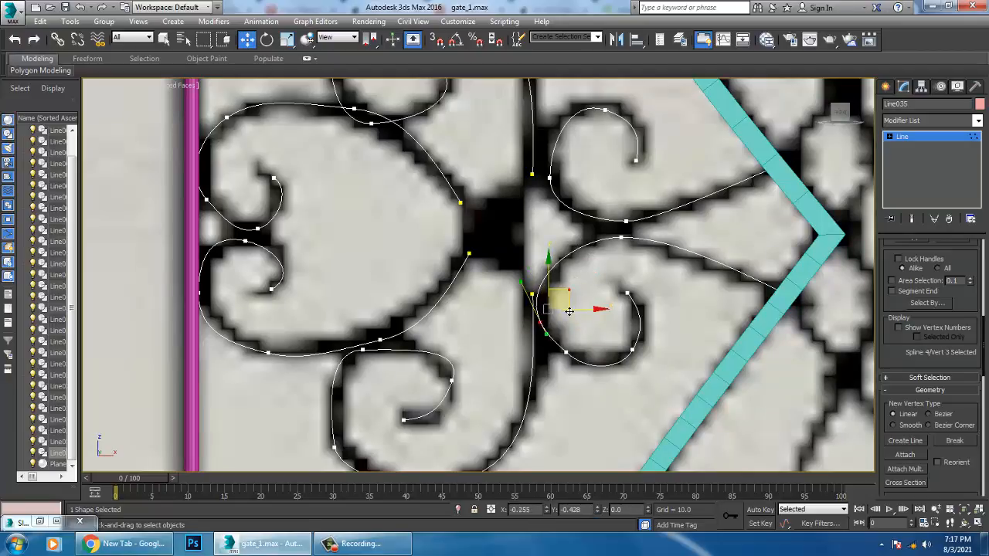
Step: Finish editing the scrollwork's vertices and enable its rectangular thickness in the viewport
{"action": "scroll", "coordinate": [611, 286], "scroll_direction": "down", "scroll_amount": 4}
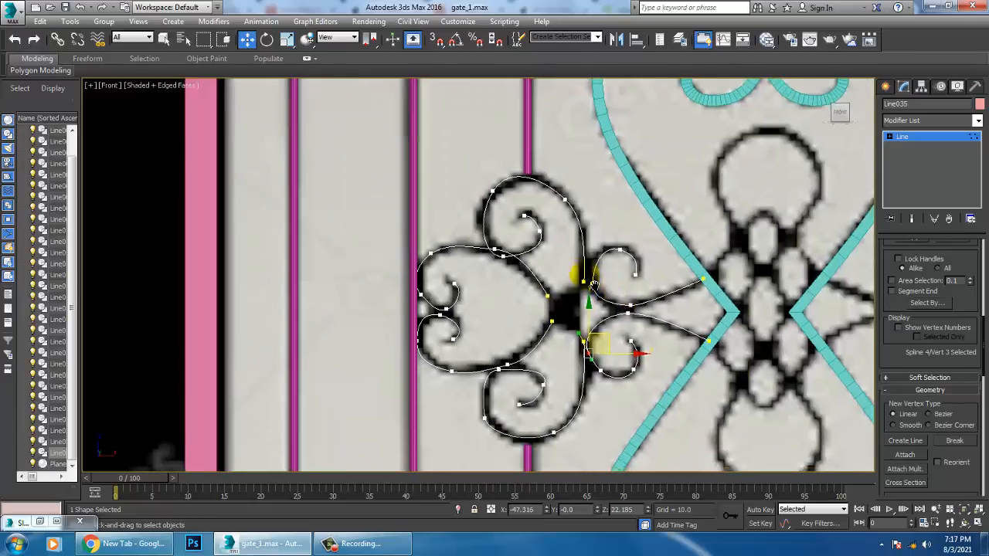
{"action": "left_click", "coordinate": [903, 136]}
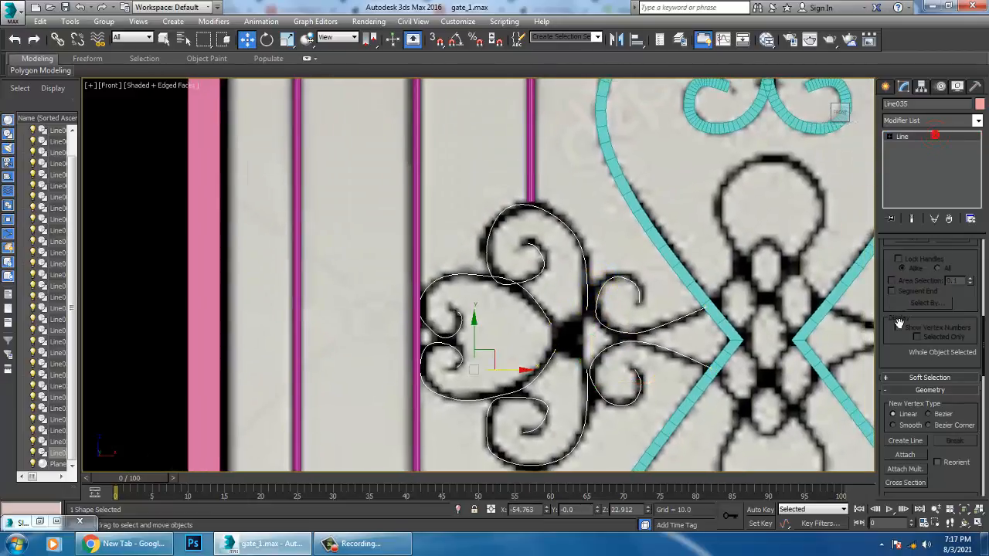
{"action": "scroll", "coordinate": [908, 276], "scroll_direction": "up", "scroll_amount": 3}
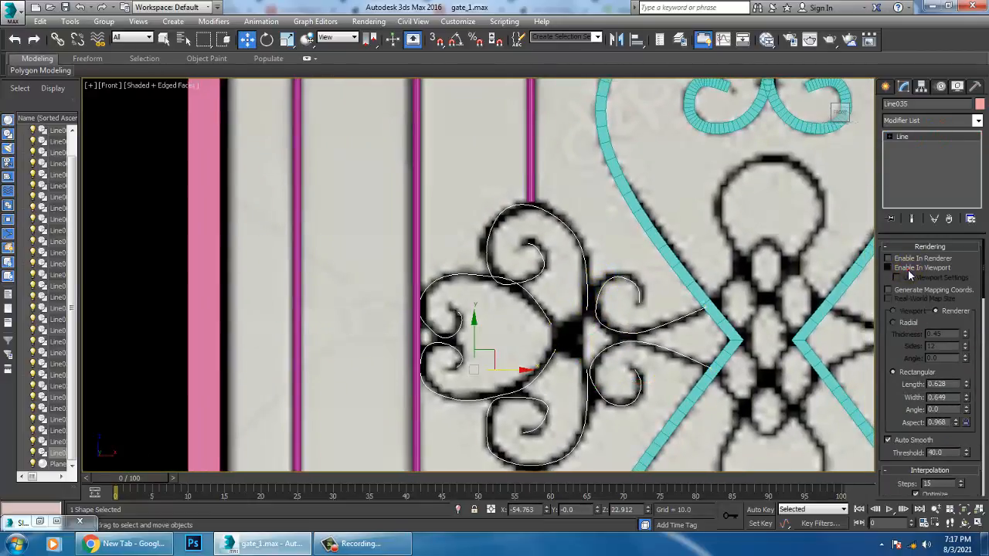
{"action": "left_click", "coordinate": [908, 271]}
{"action": "middle_click_drag", "start_coordinate": [615, 372], "coordinate": [622, 371]}
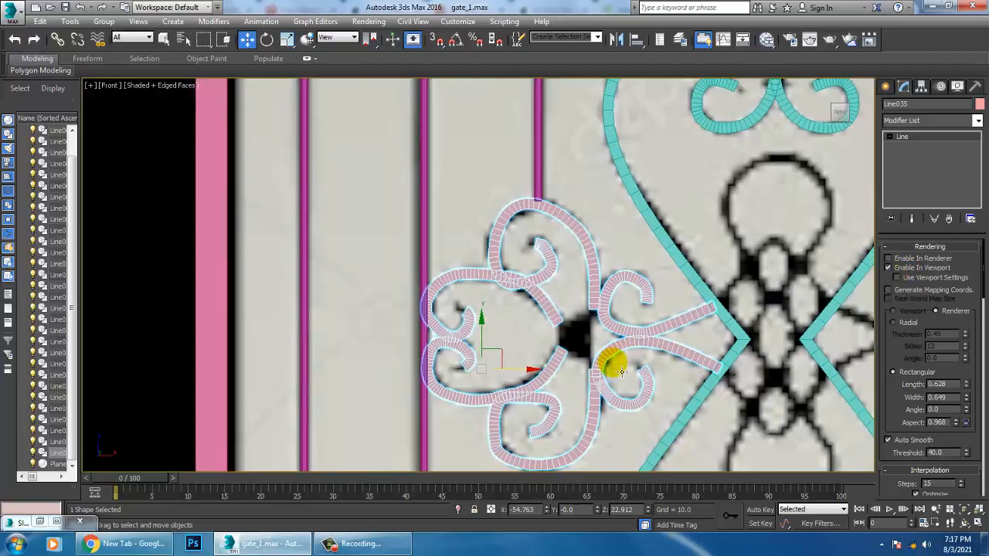
{"action": "scroll", "coordinate": [624, 324], "scroll_direction": "down", "scroll_amount": 4}
{"action": "scroll", "coordinate": [603, 328], "scroll_direction": "up", "scroll_amount": 4}
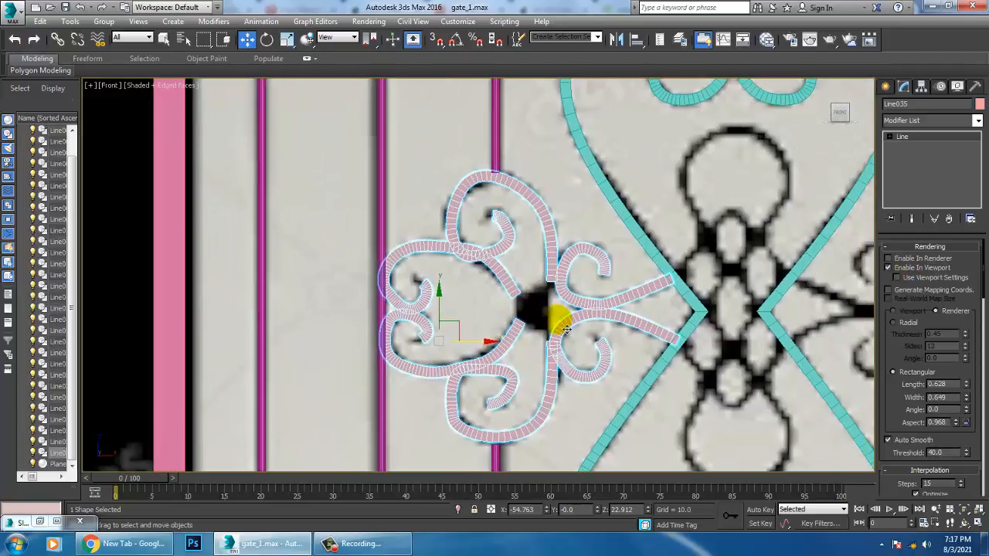
{"action": "scroll", "coordinate": [509, 298], "scroll_direction": "up", "scroll_amount": 2}
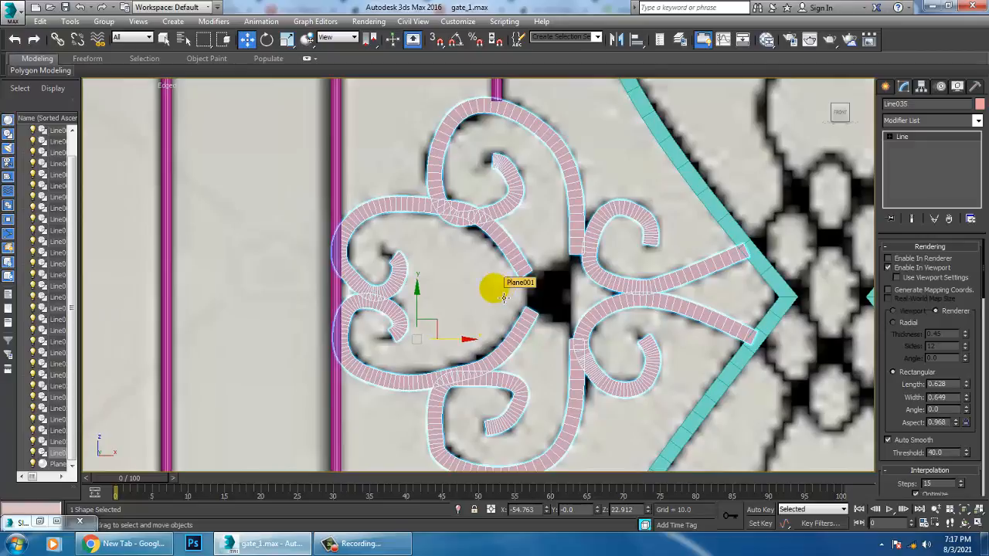
Step: Draw a closed four-sided Line shape over the dark connector block between the heart and the vertical scroll ends
{"action": "left_click", "coordinate": [885, 87]}
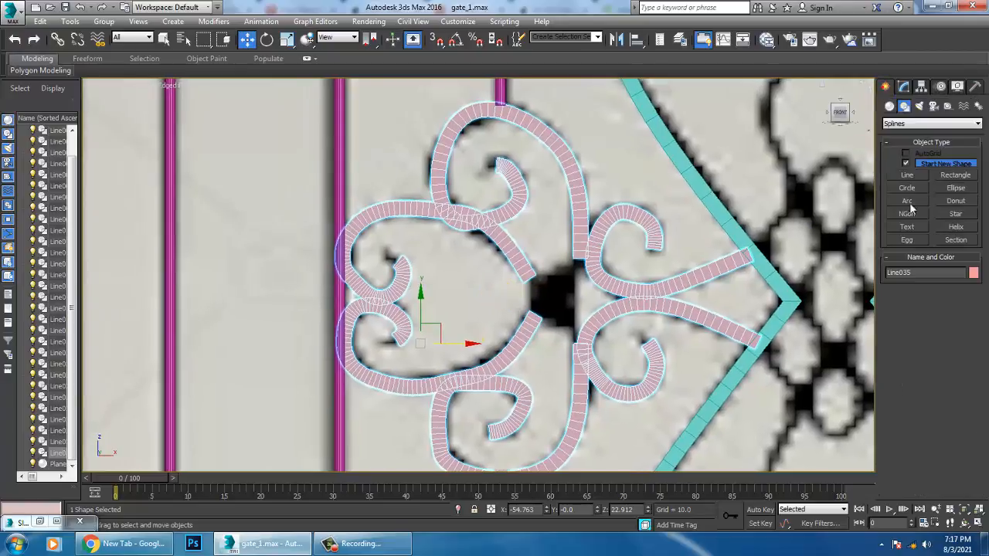
{"action": "left_click", "coordinate": [890, 106]}
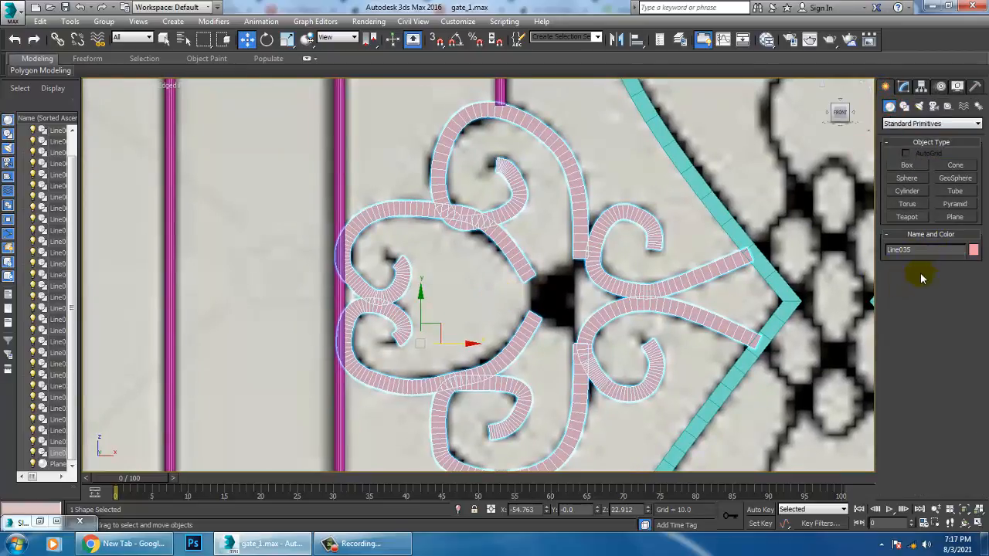
{"action": "left_click", "coordinate": [905, 108]}
{"action": "left_click", "coordinate": [907, 175]}
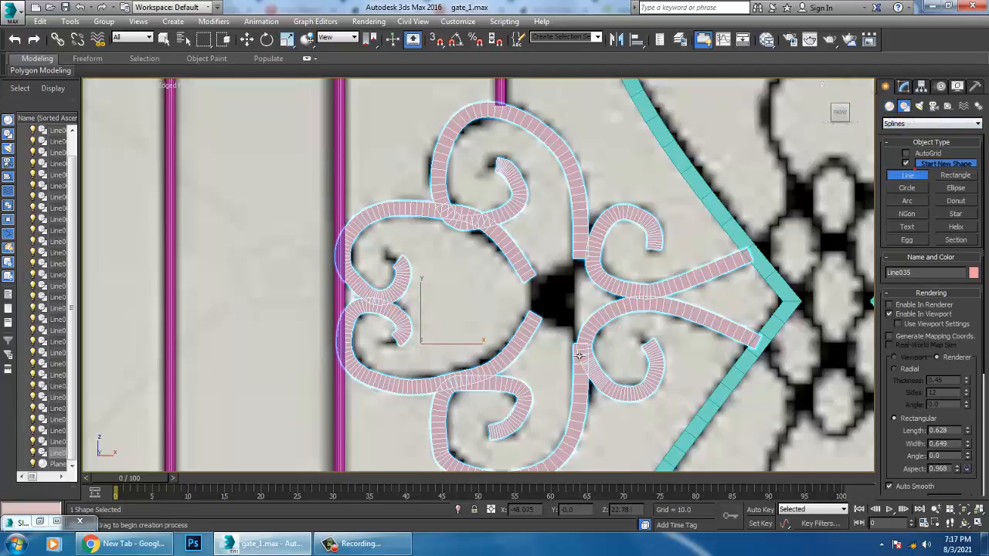
{"action": "middle_click_drag", "start_coordinate": [615, 301], "coordinate": [637, 286]}
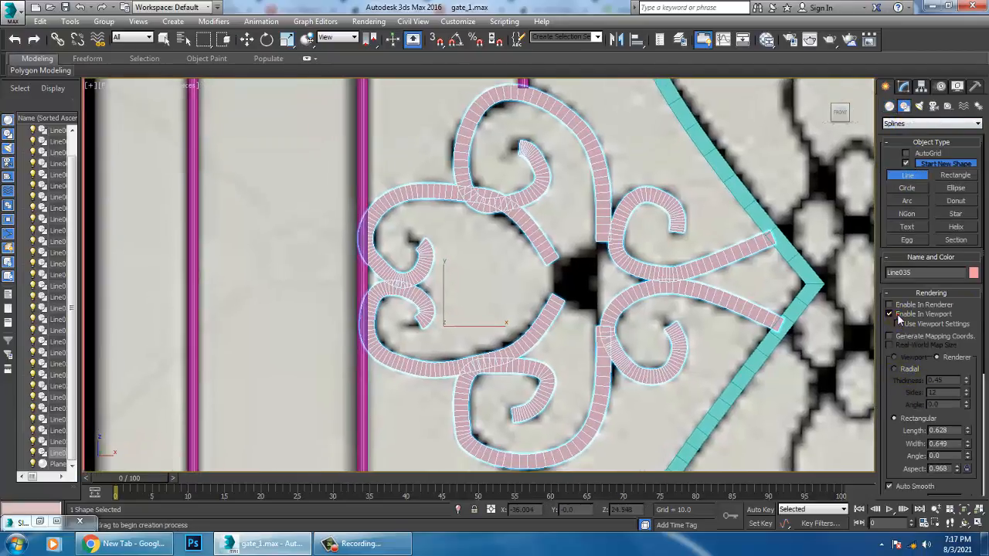
{"action": "left_click", "coordinate": [602, 248]}
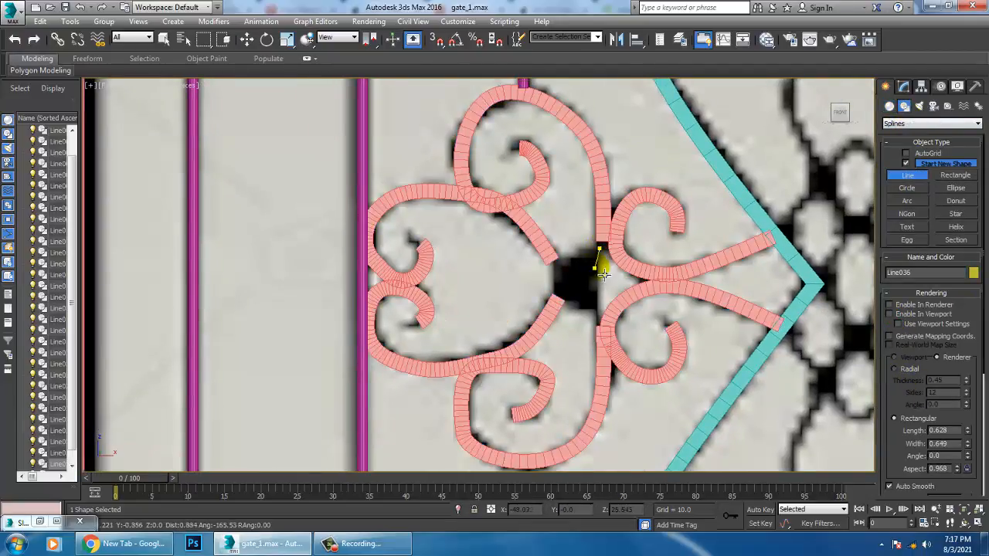
{"action": "left_click", "coordinate": [554, 298]}
{"action": "left_click", "coordinate": [551, 261]}
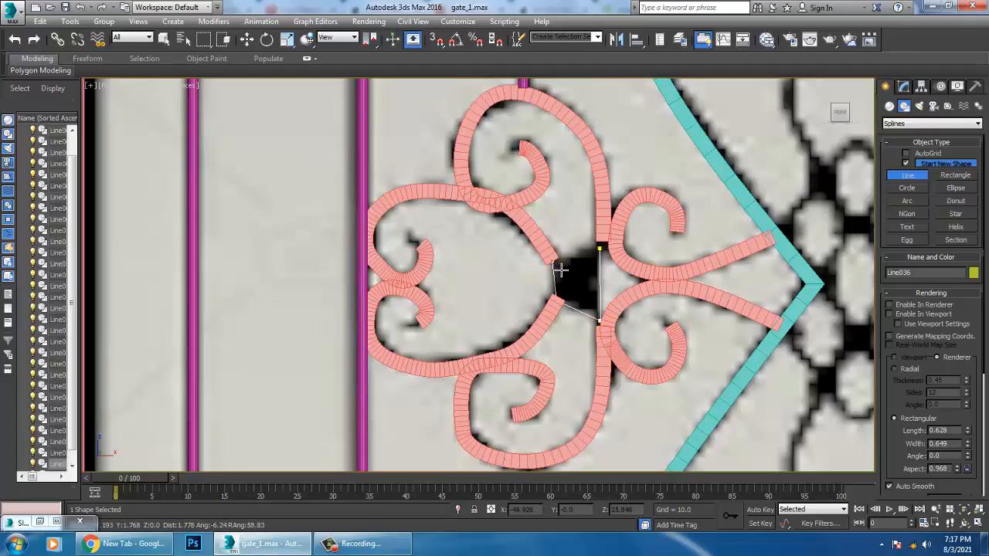
{"action": "left_click", "coordinate": [601, 250]}
{"action": "left_click", "coordinate": [474, 310]}
{"action": "key", "text": "w"}
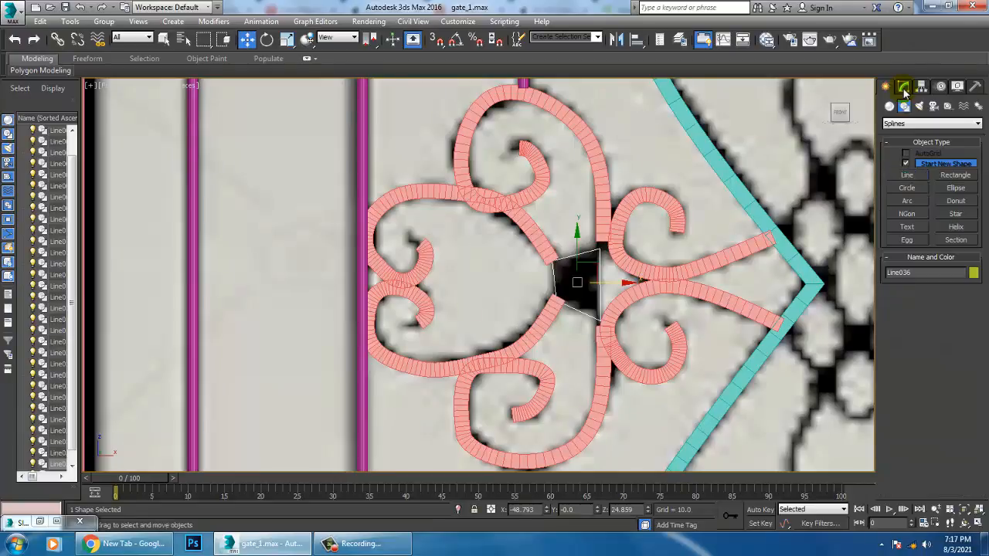
Step: Add an Extrude modifier to the four-sided connector shape with an amount of 1.0
{"action": "left_click", "coordinate": [904, 87]}
{"action": "left_click", "coordinate": [919, 121]}
{"action": "type", "text": "ex"}
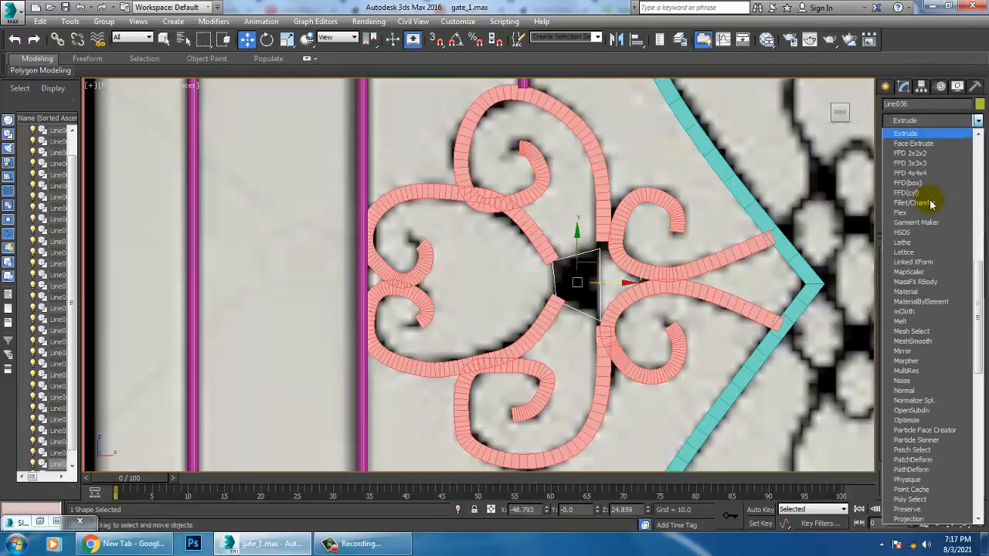
{"action": "key", "text": "Return"}
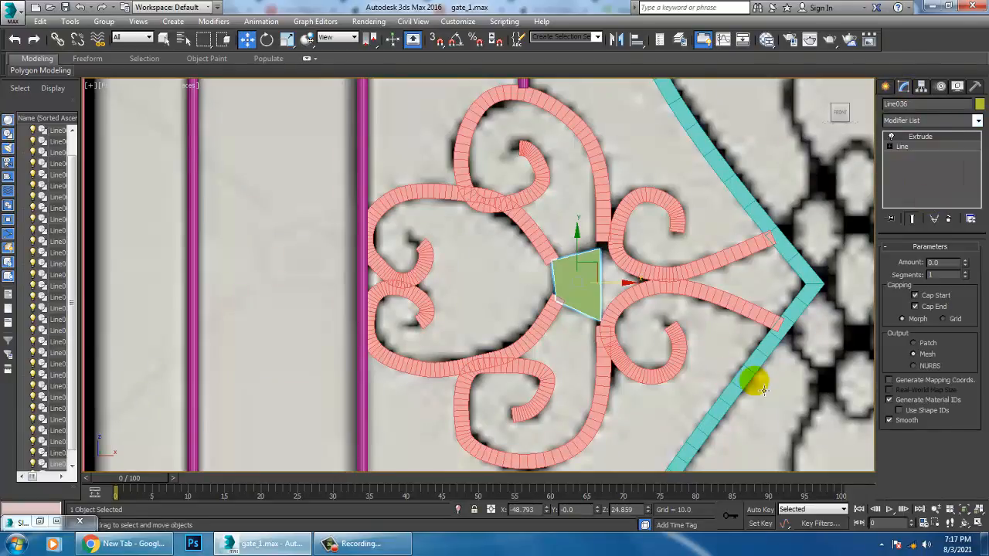
{"action": "key", "text": "alt+w"}
{"action": "middle_click", "coordinate": [742, 347]}
{"action": "key", "text": "alt+w"}
{"action": "key", "text": "z"}
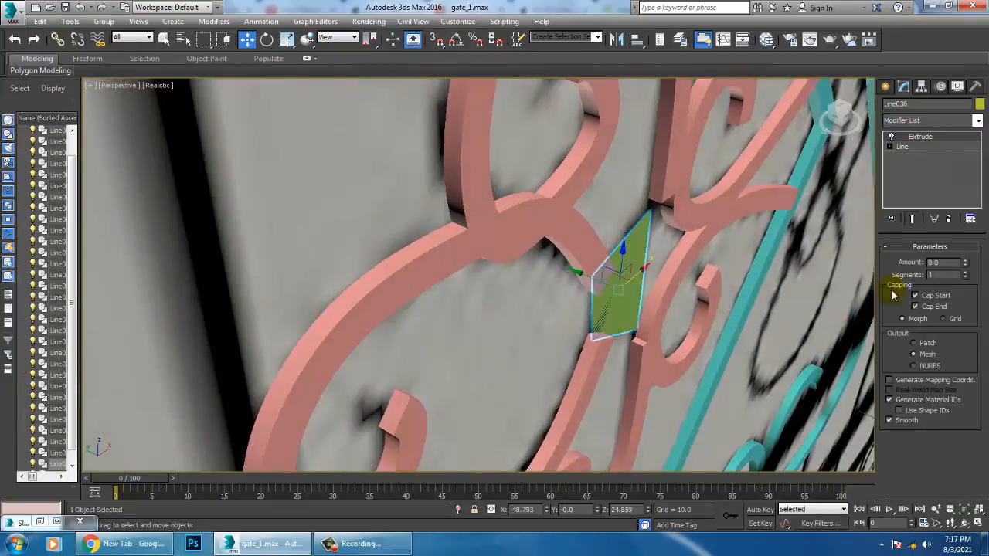
{"action": "left_click_drag", "start_coordinate": [965, 260], "coordinate": [968, 264]}
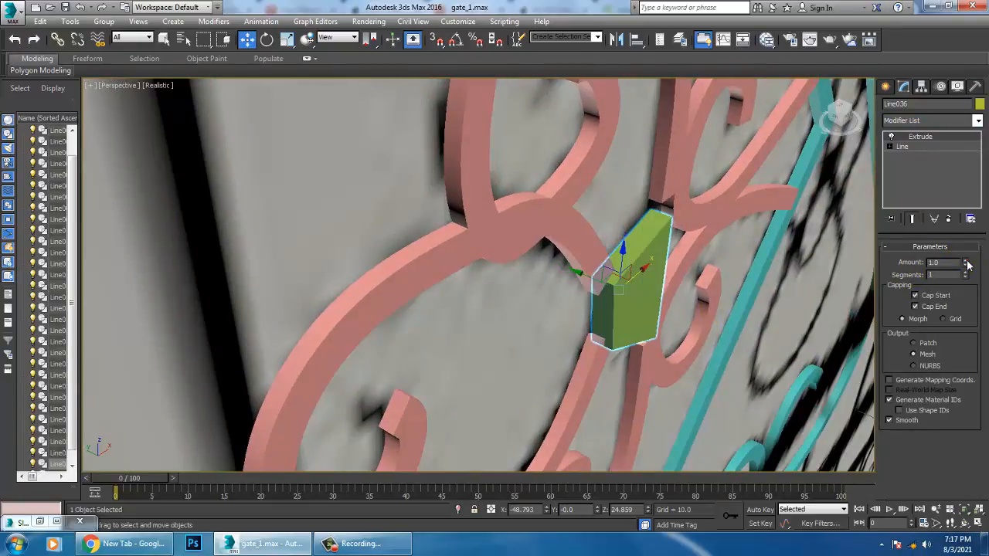
Step: Shift the extruded connector block towards the heart to X -49.021, and move its upper outer vertex to the large upper scroll's end
{"action": "middle_click_drag", "start_coordinate": [669, 320], "coordinate": [724, 312], "text": "alt"}
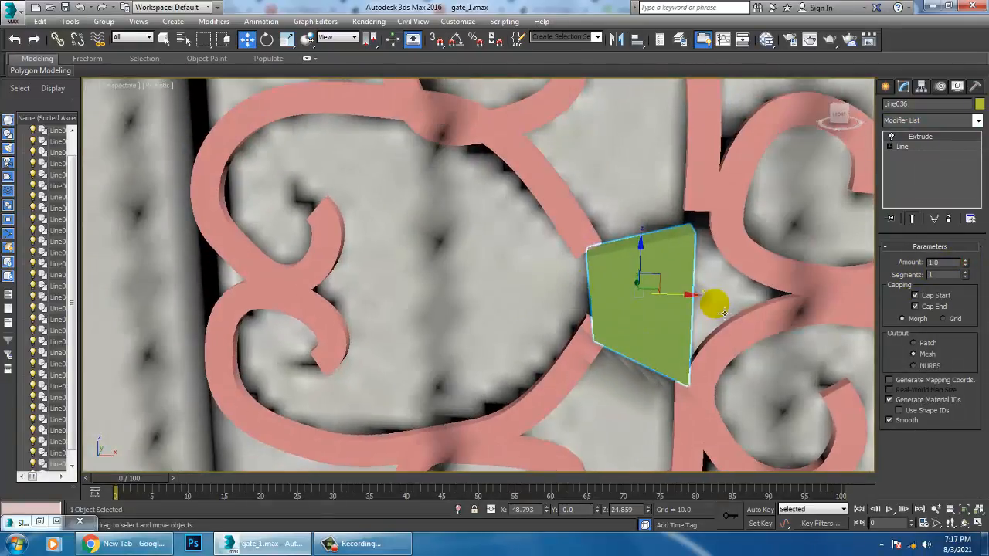
{"action": "left_click_drag", "start_coordinate": [696, 305], "coordinate": [675, 303]}
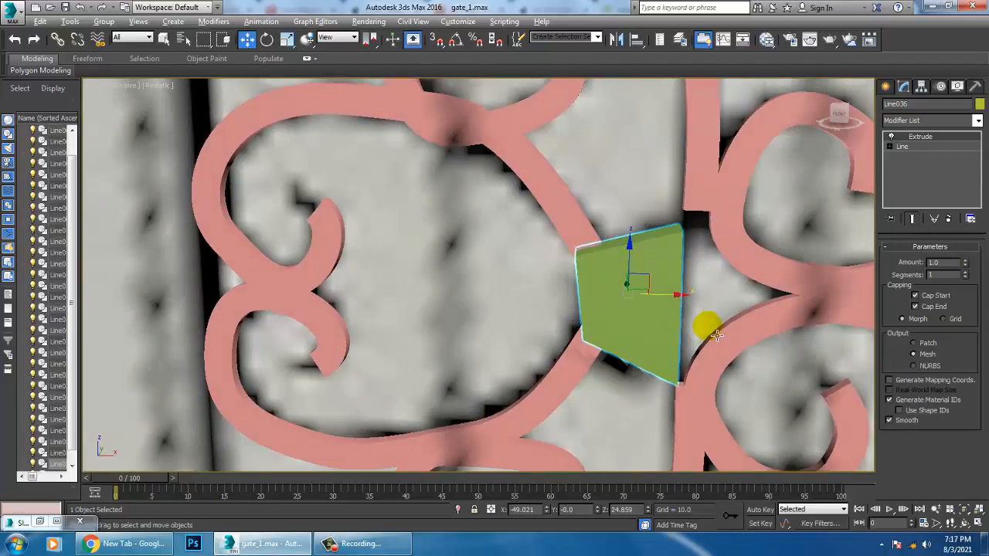
{"action": "key", "text": "alt+w"}
{"action": "key", "text": "alt+w"}
{"action": "scroll", "coordinate": [673, 203], "scroll_direction": "up", "scroll_amount": 4}
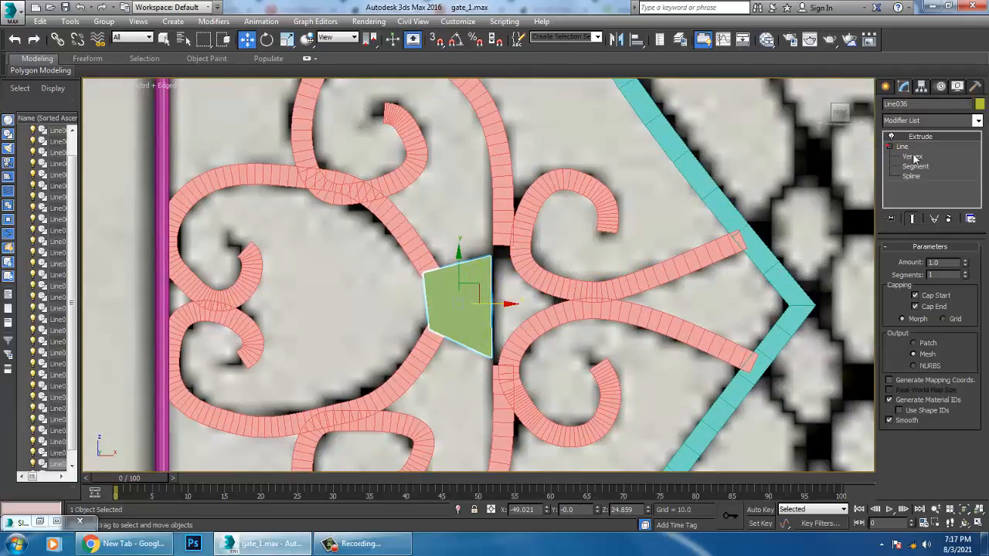
{"action": "left_click", "coordinate": [913, 157]}
{"action": "mouse_move", "coordinate": [476, 237]}
{"action": "left_mouse_down"}
{"action": "mouse_move", "coordinate": [512, 265]}
{"action": "mouse_move", "coordinate": [531, 231]}
{"action": "left_mouse_up"}
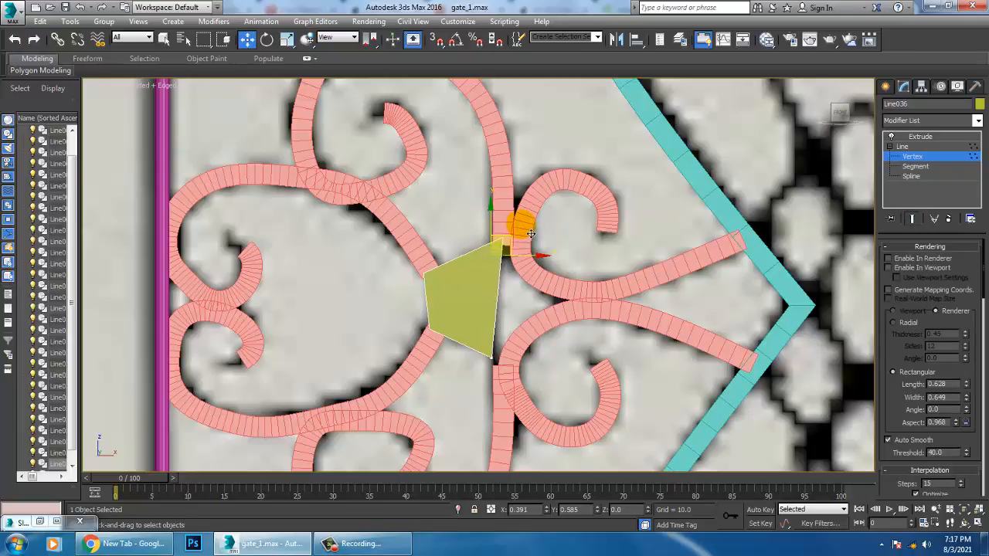
{"action": "left_click", "coordinate": [926, 134]}
Step: Mirror the scrollwork and connector block as a copy on X, and move the copy about 25.6 units along X onto the opposite ornament
{"action": "scroll", "coordinate": [533, 384], "scroll_direction": "down", "scroll_amount": 5}
{"action": "middle_click_drag", "start_coordinate": [650, 362], "coordinate": [630, 306]}
{"action": "scroll", "coordinate": [603, 319], "scroll_direction": "up", "scroll_amount": 2}
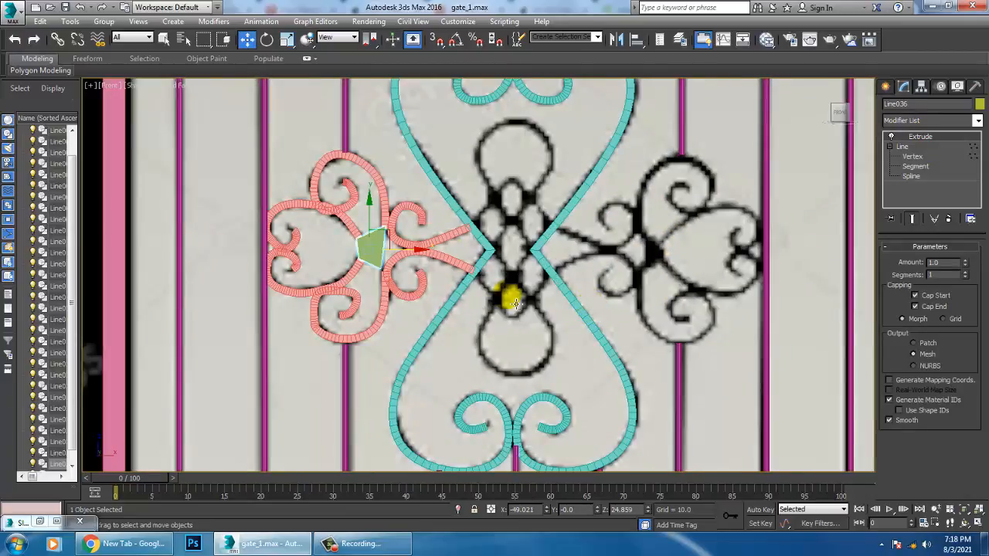
{"action": "middle_click_drag", "start_coordinate": [517, 303], "coordinate": [539, 313]}
{"action": "left_click", "coordinate": [398, 187], "text": "ctrl"}
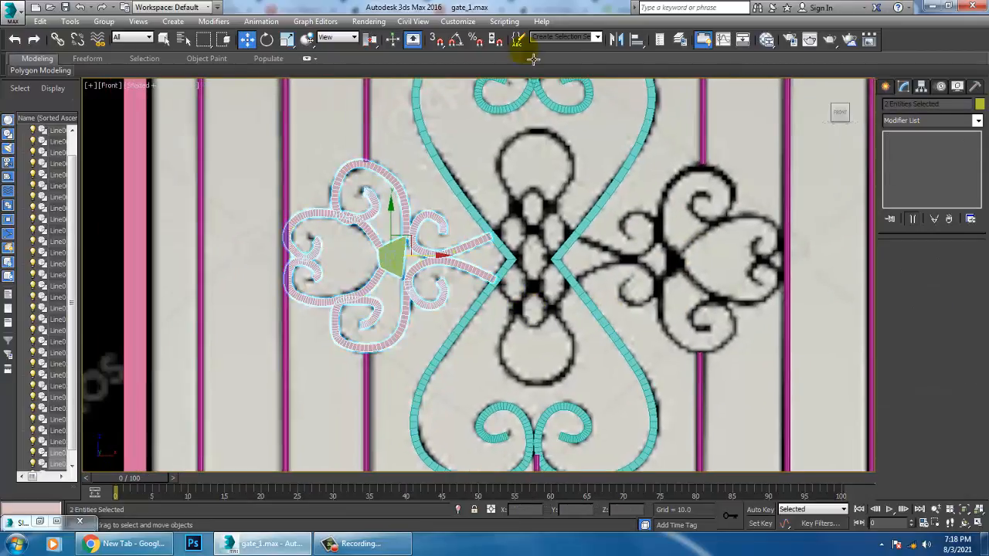
{"action": "left_click", "coordinate": [616, 40]}
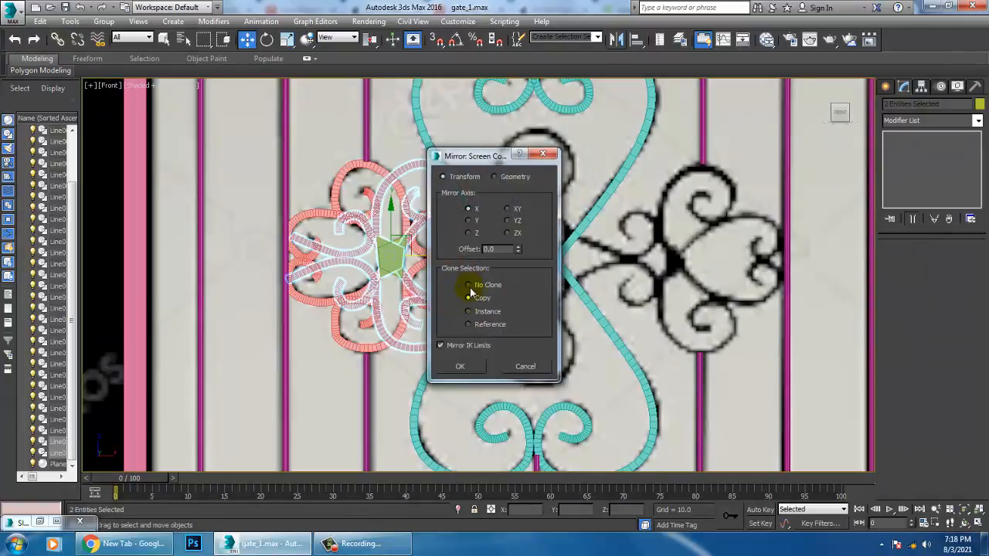
{"action": "left_click", "coordinate": [462, 367]}
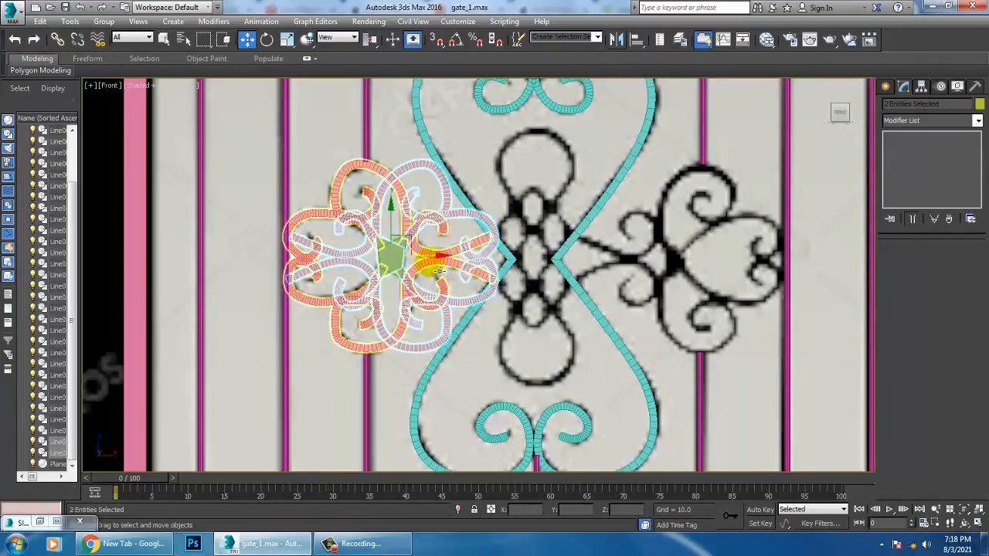
{"action": "left_click_drag", "start_coordinate": [441, 267], "coordinate": [727, 273]}
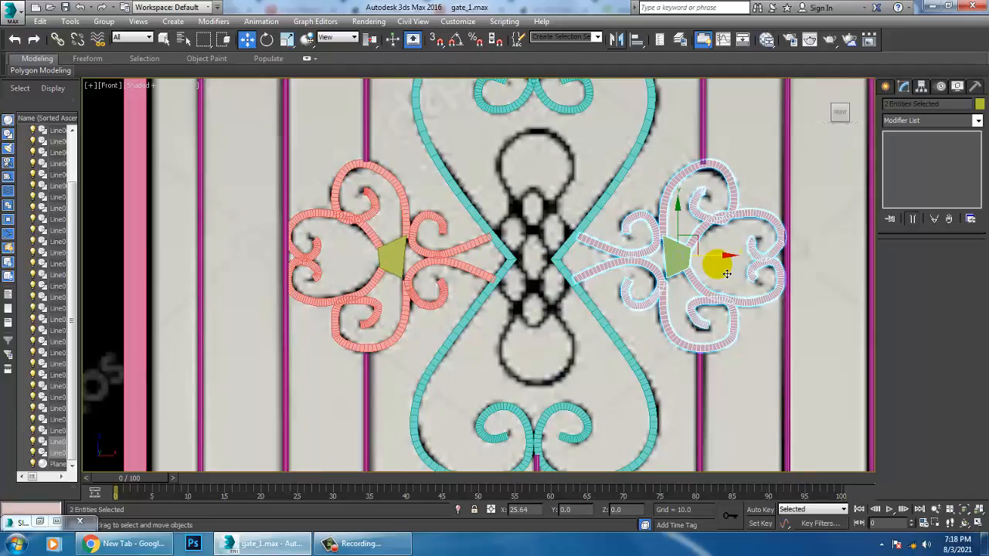
{"action": "middle_click_drag", "start_coordinate": [512, 228], "coordinate": [525, 324]}
{"action": "scroll", "coordinate": [522, 285], "scroll_direction": "up", "scroll_amount": 3}
{"action": "scroll", "coordinate": [525, 324], "scroll_direction": "up", "scroll_amount": 3}
{"action": "middle_click_drag", "start_coordinate": [510, 166], "coordinate": [486, 274]}
{"action": "scroll", "coordinate": [502, 274], "scroll_direction": "down", "scroll_amount": 3}
{"action": "left_click", "coordinate": [887, 87]}
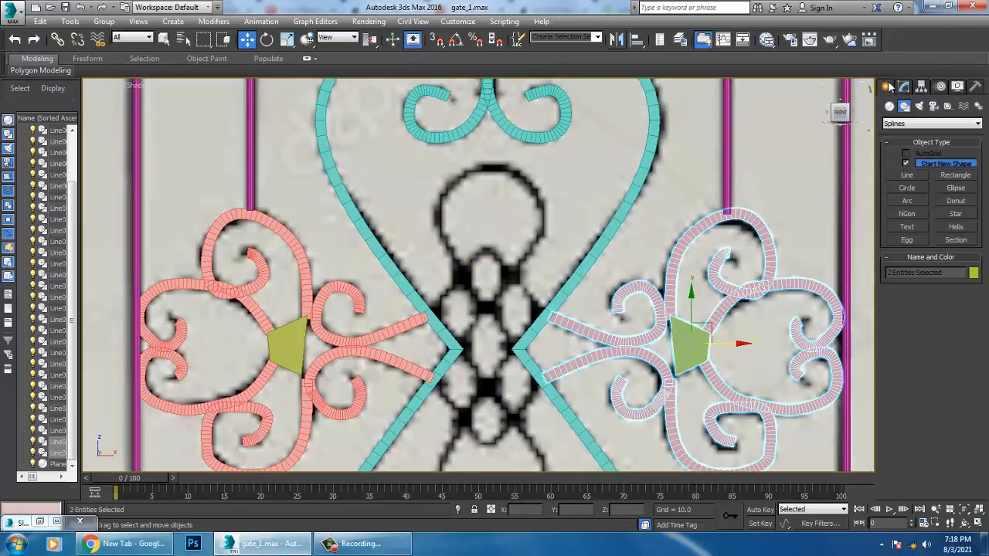
{"action": "left_click", "coordinate": [909, 175]}
{"action": "middle_click_drag", "start_coordinate": [420, 311], "coordinate": [438, 330]}
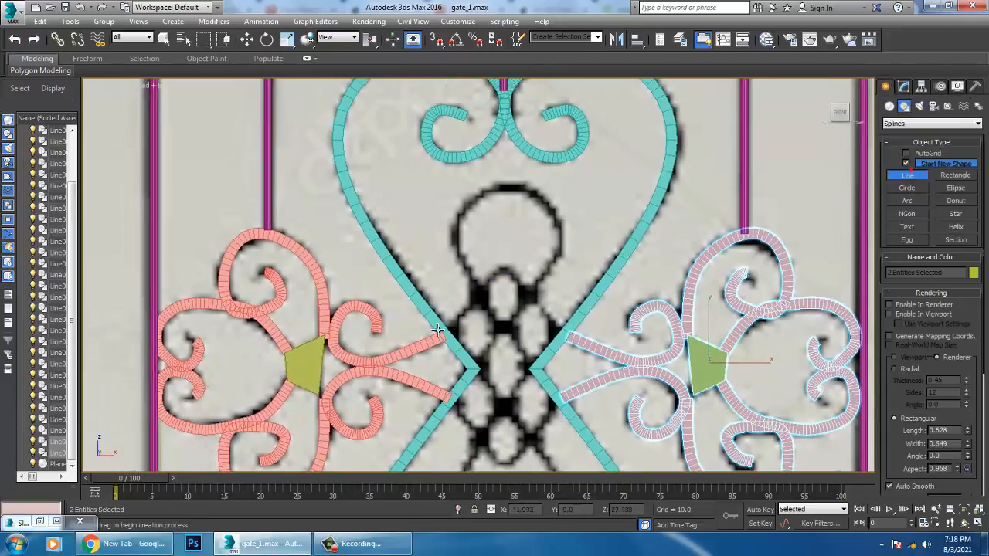
{"action": "left_click", "coordinate": [475, 285]}
{"action": "left_click_drag", "start_coordinate": [460, 210], "coordinate": [531, 192]}
{"action": "left_click_drag", "start_coordinate": [560, 261], "coordinate": [532, 307]}
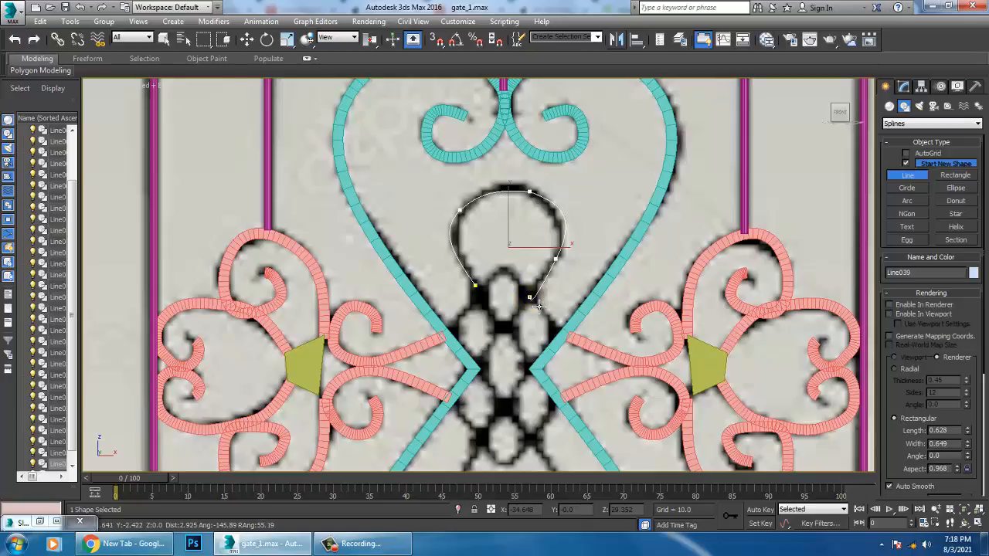
{"action": "right_click", "coordinate": [539, 306]}
{"action": "scroll", "coordinate": [539, 285], "scroll_direction": "up", "scroll_amount": 4}
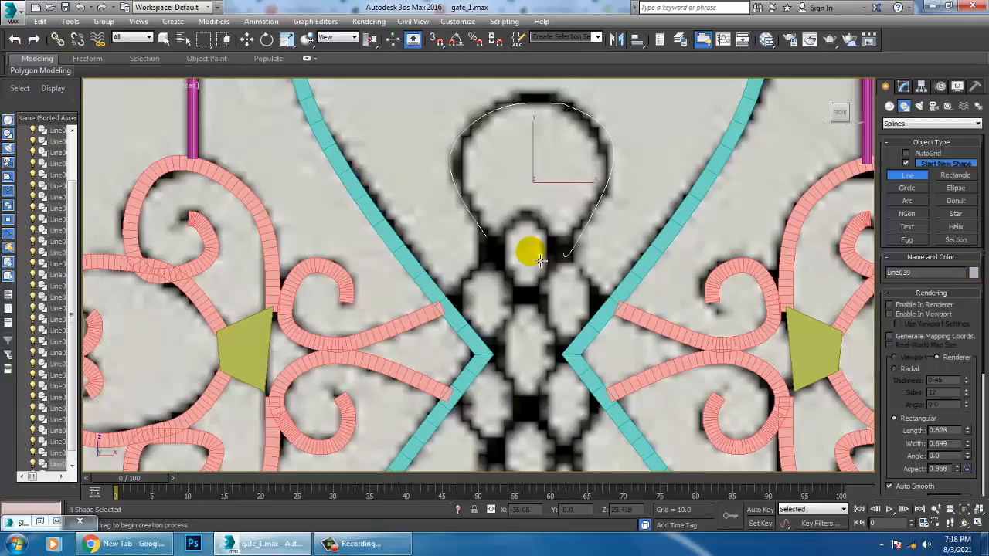
{"action": "key", "text": "Delete"}
{"action": "middle_click_drag", "start_coordinate": [541, 256], "coordinate": [521, 248]}
{"action": "middle_click_drag", "start_coordinate": [573, 268], "coordinate": [573, 244]}
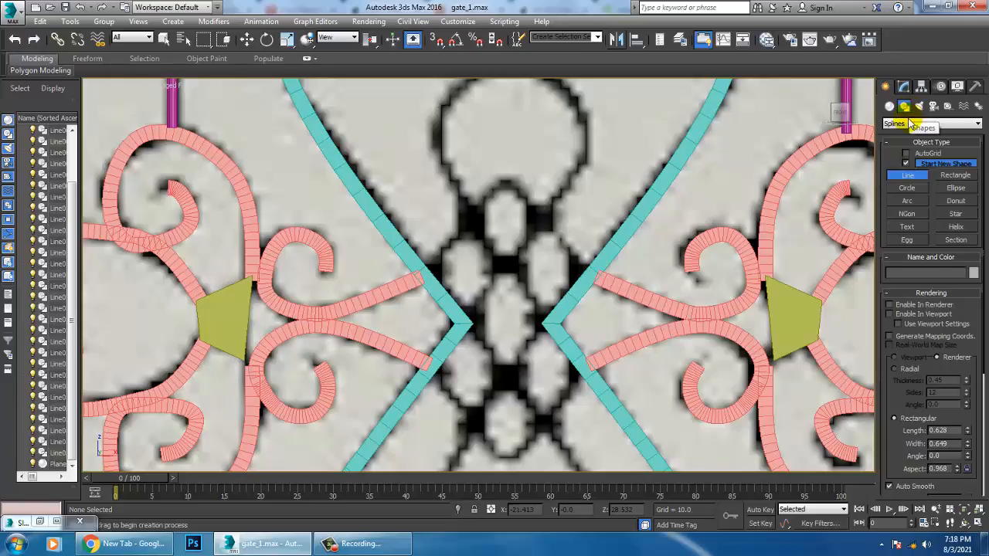
Step: Draw a circle over the top oval of the central ornament and scale it into a vertical ellipse matching the reference
{"action": "left_click", "coordinate": [909, 189]}
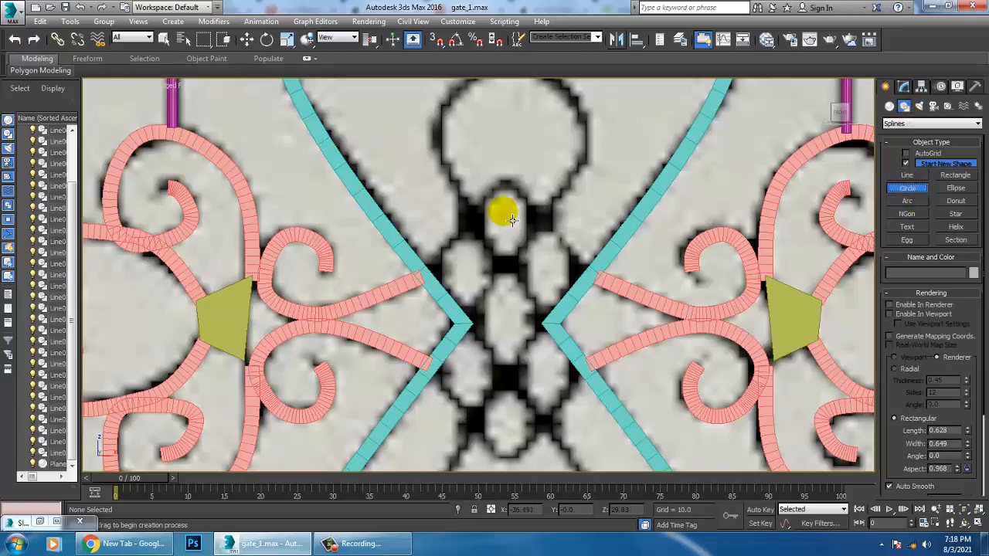
{"action": "mouse_move", "coordinate": [502, 210]}
{"action": "left_mouse_down"}
{"action": "mouse_move", "coordinate": [522, 241]}
{"action": "mouse_move", "coordinate": [541, 214]}
{"action": "mouse_move", "coordinate": [497, 202]}
{"action": "mouse_move", "coordinate": [524, 198]}
{"action": "mouse_move", "coordinate": [530, 210]}
{"action": "mouse_move", "coordinate": [514, 218]}
{"action": "mouse_move", "coordinate": [514, 202]}
{"action": "mouse_move", "coordinate": [510, 325]}
{"action": "mouse_move", "coordinate": [550, 312]}
{"action": "left_mouse_up"}
{"action": "scroll", "coordinate": [521, 236], "scroll_direction": "up", "scroll_amount": 2}
{"action": "key", "text": "w"}
{"action": "key", "text": "r"}
{"action": "key", "text": "w"}
{"action": "key", "text": "r"}
{"action": "key", "text": "w"}
{"action": "key", "text": "r"}
Step: Copy the ellipse downward as an independent copy and stretch it vertically to fit the larger middle oval
{"action": "key", "text": "w"}
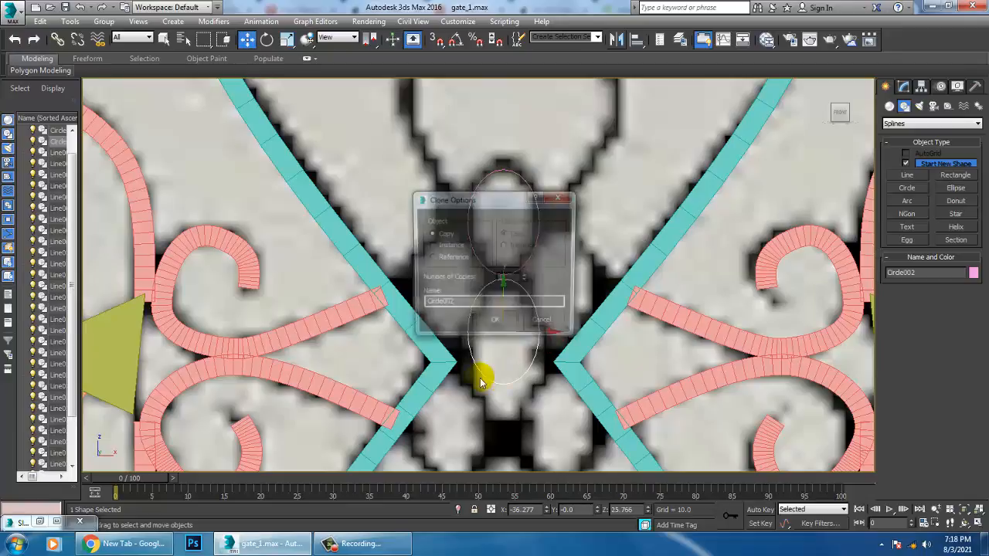
{"action": "left_click", "coordinate": [512, 327]}
{"action": "middle_click_drag", "start_coordinate": [515, 384], "coordinate": [525, 331]}
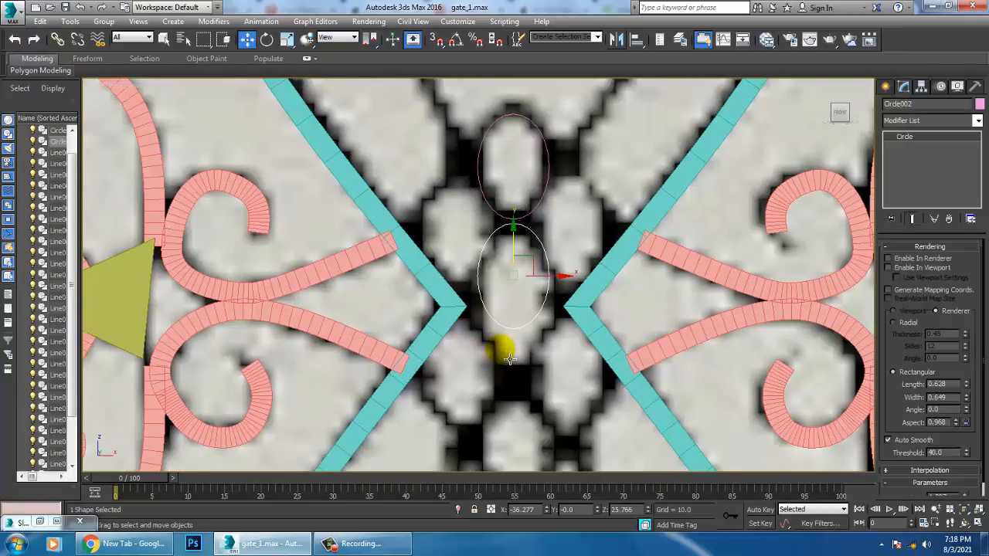
{"action": "key", "text": "r"}
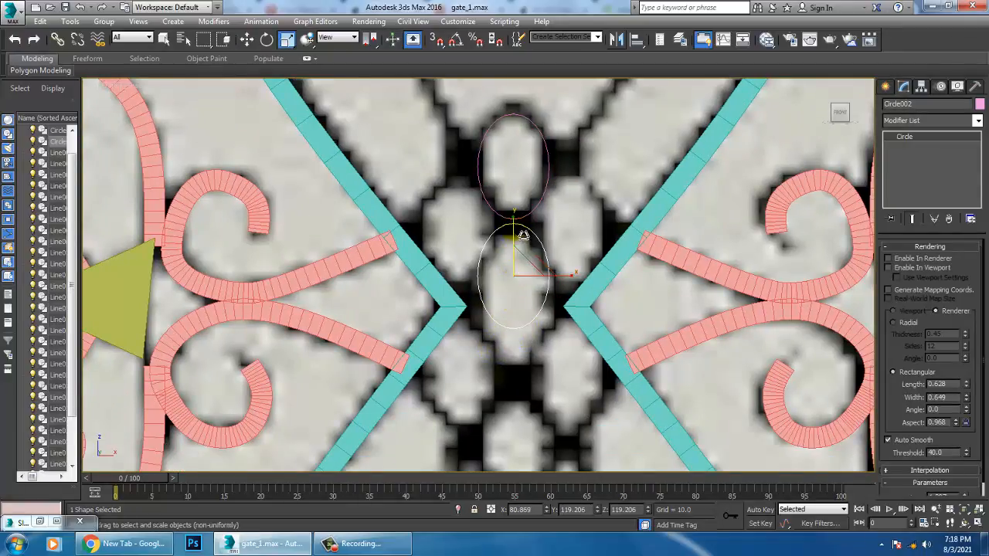
{"action": "mouse_move", "coordinate": [520, 235]}
{"action": "left_mouse_down"}
{"action": "mouse_move", "coordinate": [521, 221]}
{"action": "mouse_move", "coordinate": [533, 285]}
{"action": "mouse_move", "coordinate": [529, 273]}
{"action": "mouse_move", "coordinate": [519, 305]}
{"action": "mouse_move", "coordinate": [510, 292]}
{"action": "mouse_move", "coordinate": [569, 289]}
{"action": "mouse_move", "coordinate": [577, 299]}
{"action": "left_mouse_up"}
Step: Place copies of the ellipse over the two lower side ovals of the central ornament
{"action": "key", "text": "w"}
{"action": "scroll", "coordinate": [547, 290], "scroll_direction": "down", "scroll_amount": 3}
{"action": "scroll", "coordinate": [550, 278], "scroll_direction": "up", "scroll_amount": 2}
{"action": "left_click", "coordinate": [512, 325]}
{"action": "left_click", "coordinate": [488, 324]}
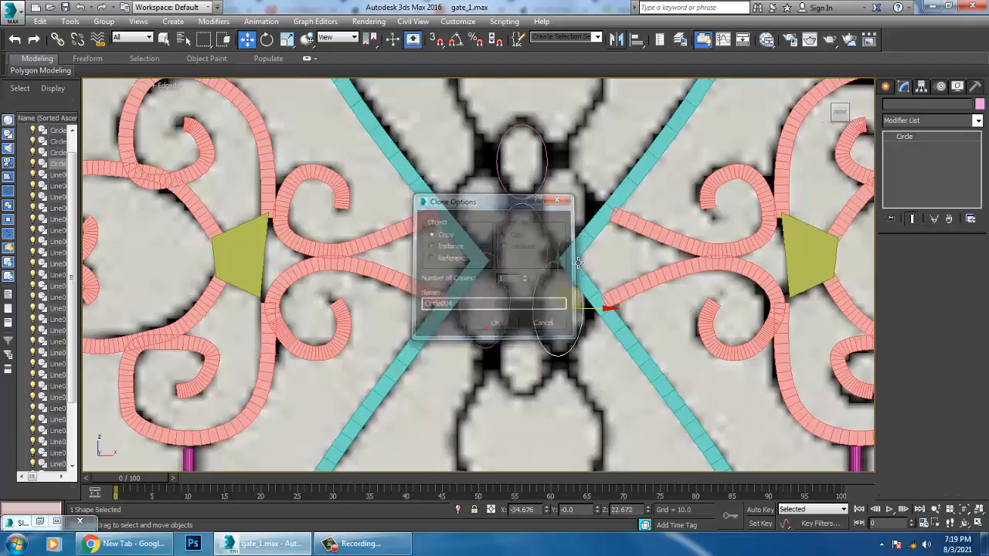
Step: Copy the ellipse onto the two upper side ovals, resizing it to match the reference
{"action": "middle_click_drag", "start_coordinate": [571, 300], "coordinate": [567, 372]}
{"action": "mouse_move", "coordinate": [569, 370]}
{"action": "left_mouse_down", "text": "shift"}
{"action": "mouse_move", "coordinate": [490, 277]}
{"action": "mouse_move", "coordinate": [505, 266]}
{"action": "mouse_move", "coordinate": [502, 298]}
{"action": "mouse_move", "coordinate": [502, 276]}
{"action": "mouse_move", "coordinate": [559, 267]}
{"action": "mouse_move", "coordinate": [585, 275]}
{"action": "left_mouse_up", "text": "shift"}
{"action": "left_click", "coordinate": [494, 325]}
{"action": "key", "text": "r"}
{"action": "key", "text": "w"}
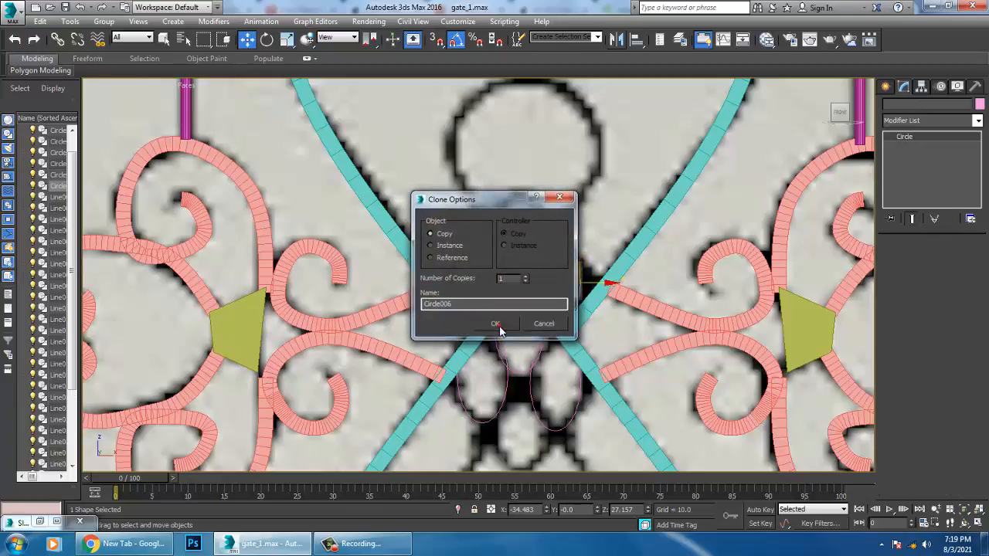
{"action": "left_click", "coordinate": [494, 325]}
Step: Shrink and reposition the lower-left ellipse at X -38.045, Z 23.029, and copy it onto the bottom oval
{"action": "middle_click_drag", "start_coordinate": [541, 346], "coordinate": [541, 258]}
{"action": "key", "text": "r"}
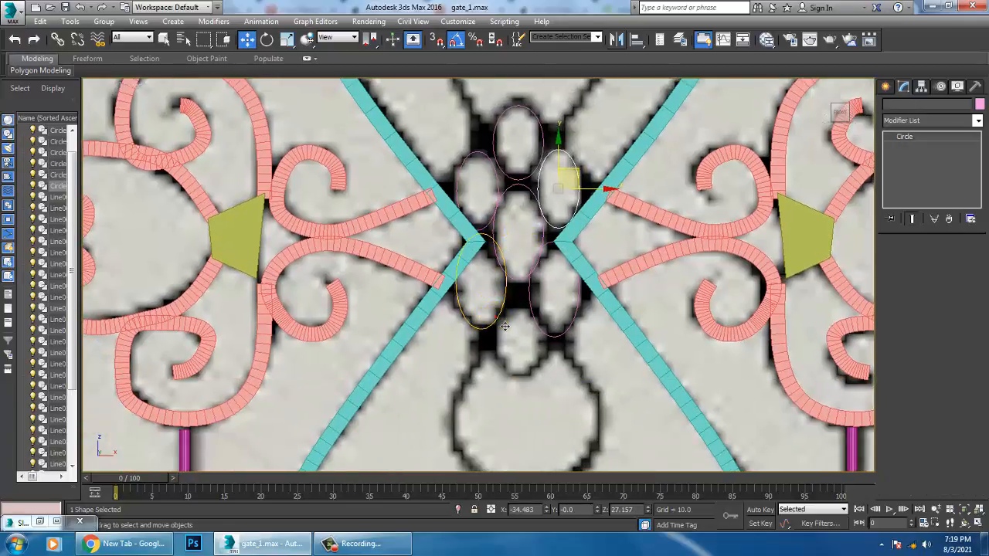
{"action": "left_click", "coordinate": [479, 282]}
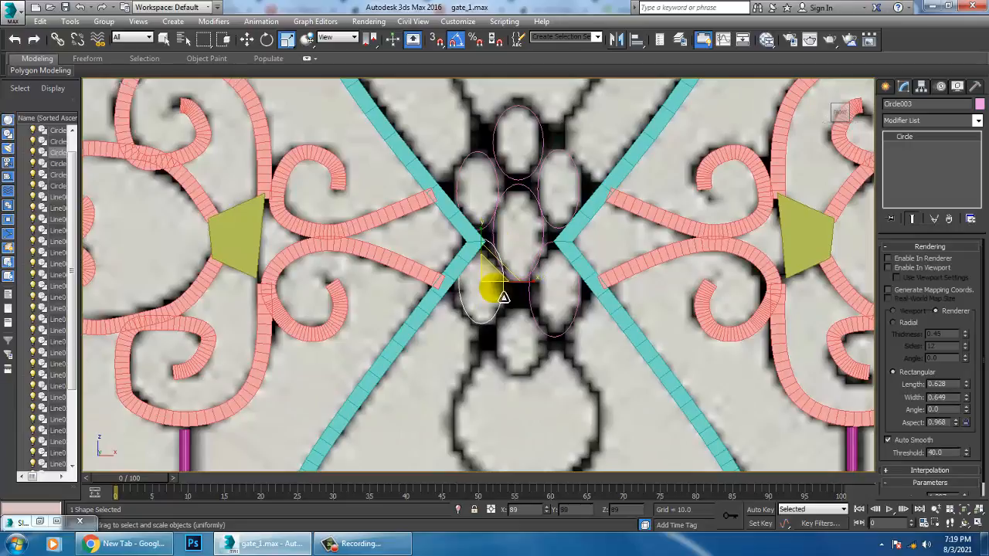
{"action": "key", "text": "w"}
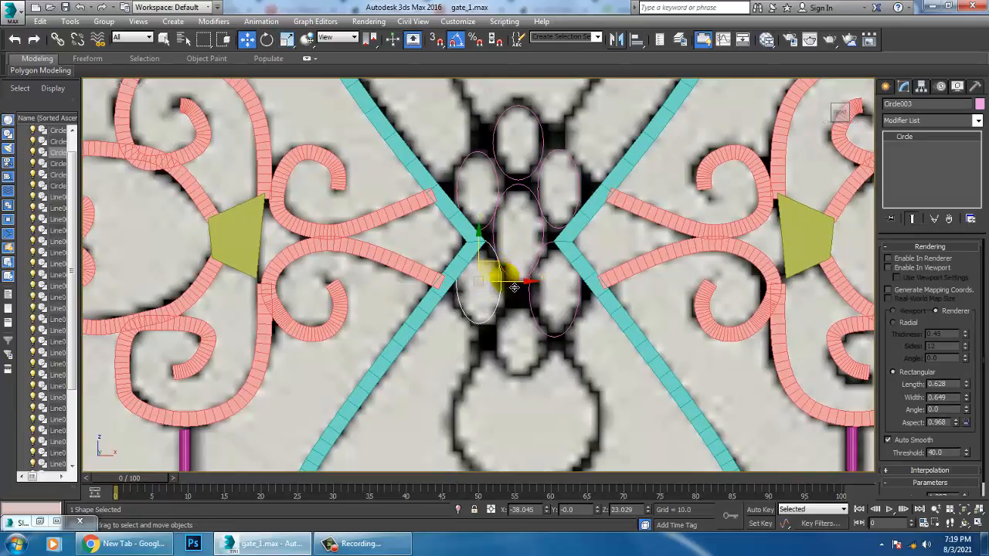
{"action": "mouse_move", "coordinate": [508, 276]}
{"action": "left_mouse_down"}
{"action": "mouse_move", "coordinate": [539, 333]}
{"action": "mouse_move", "coordinate": [547, 329]}
{"action": "left_mouse_up"}
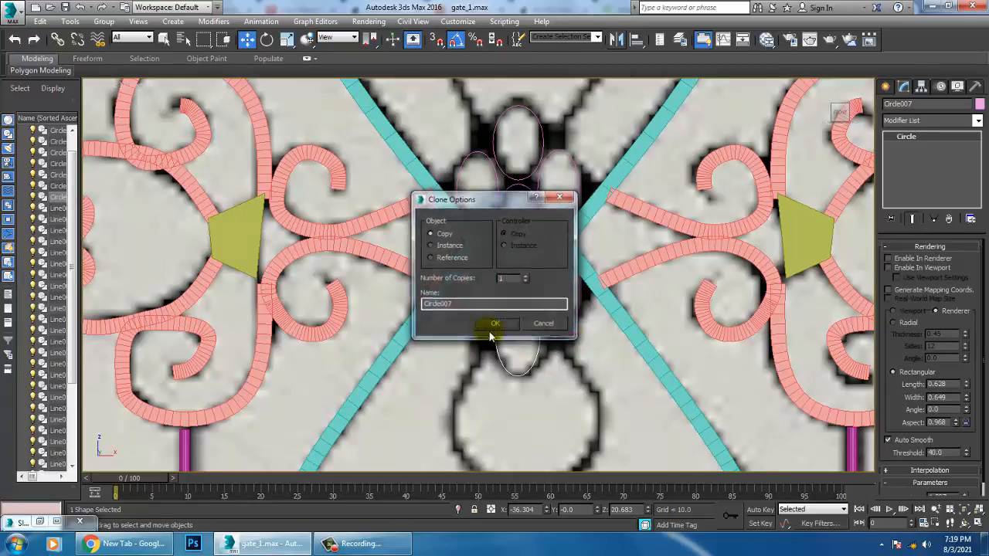
{"action": "left_click", "coordinate": [520, 324]}
Step: Scale the lower-right ellipse to fit its oval and position it at X -34.482, Z 22.828
{"action": "scroll", "coordinate": [521, 324], "scroll_direction": "up", "scroll_amount": 2}
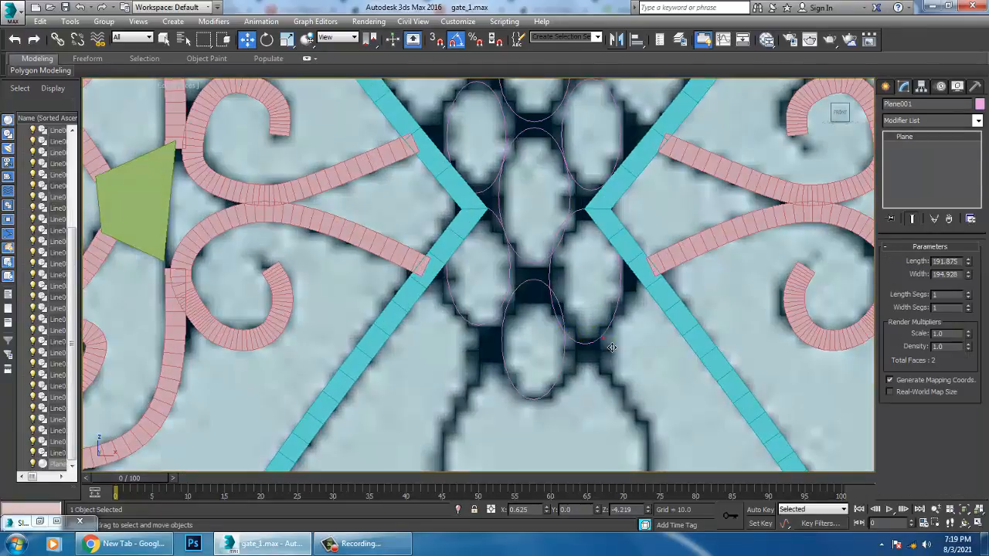
{"action": "left_click", "coordinate": [614, 294]}
{"action": "key", "text": "r"}
{"action": "key", "text": "w"}
{"action": "left_click_drag", "start_coordinate": [601, 262], "coordinate": [604, 257]}
{"action": "middle_click_drag", "start_coordinate": [594, 273], "coordinate": [553, 290]}
{"action": "scroll", "coordinate": [596, 276], "scroll_direction": "down", "scroll_amount": 4}
{"action": "scroll", "coordinate": [557, 291], "scroll_direction": "up", "scroll_amount": 2}
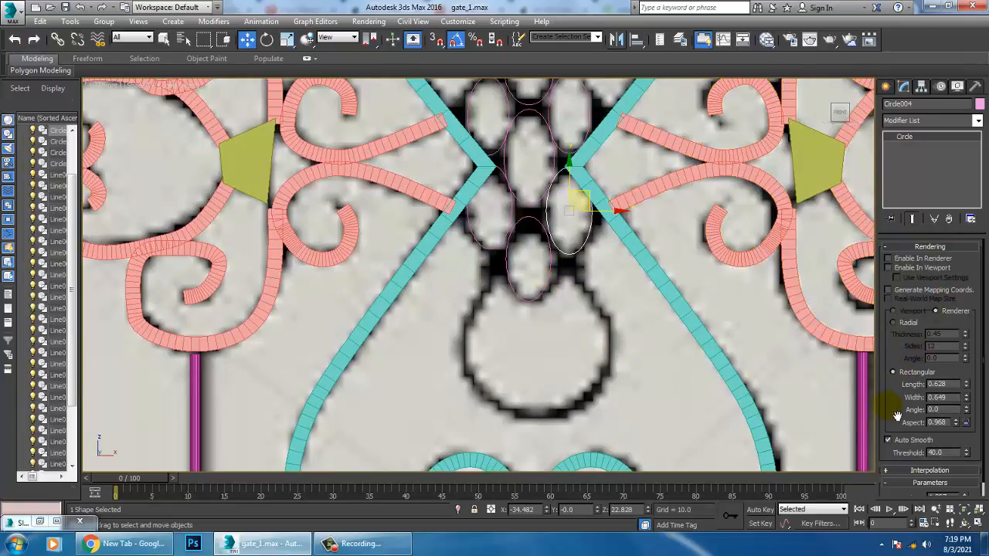
Step: Select all seven ellipses of the central ornament and convert them to Editable Splines
{"action": "scroll", "coordinate": [900, 277], "scroll_direction": "down", "scroll_amount": 2}
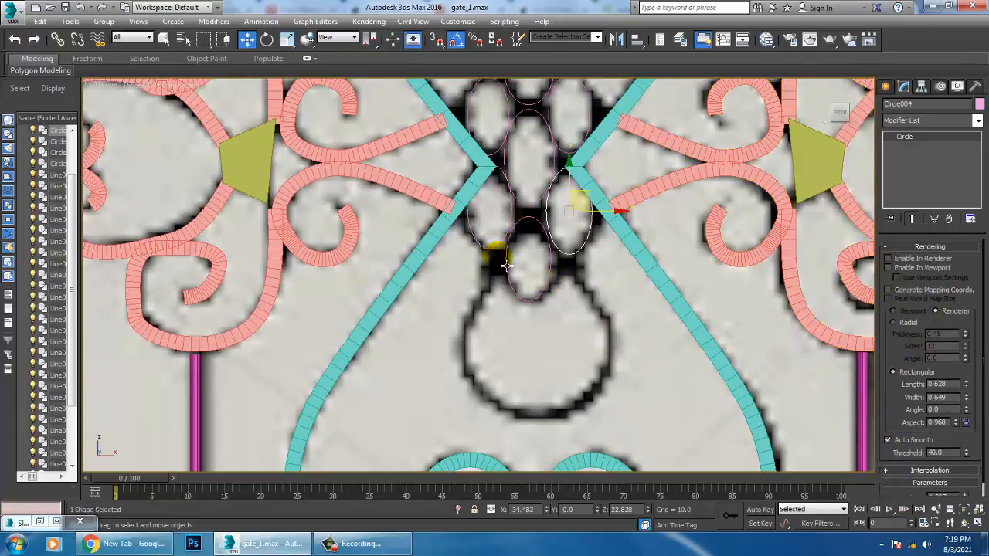
{"action": "left_click", "coordinate": [495, 254], "text": "ctrl"}
{"action": "left_click", "coordinate": [491, 249]}
{"action": "left_click", "coordinate": [513, 286], "text": "ctrl"}
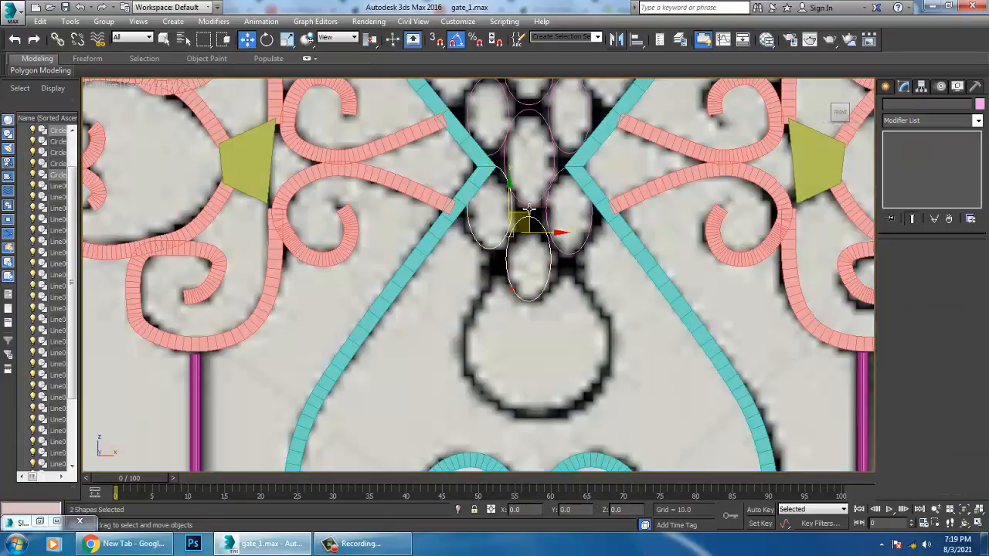
{"action": "left_click", "coordinate": [544, 207], "text": "ctrl"}
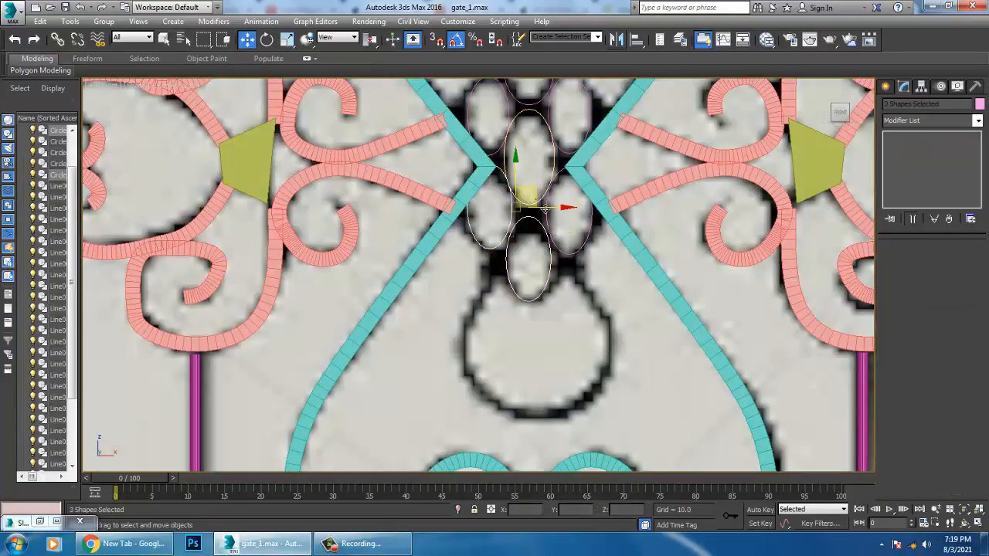
{"action": "left_click", "coordinate": [571, 255], "text": "ctrl"}
{"action": "left_click", "coordinate": [518, 112], "text": "ctrl"}
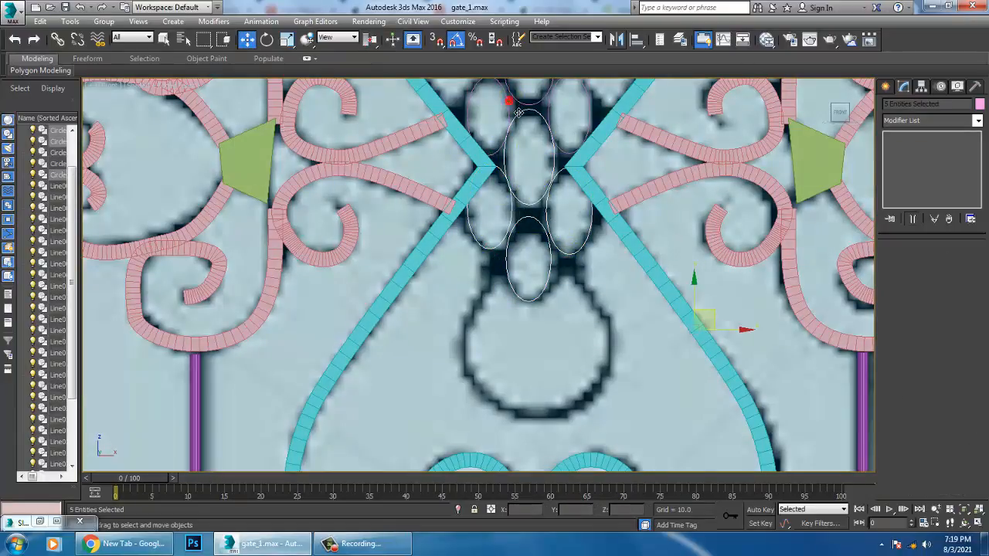
{"action": "left_click", "coordinate": [558, 118], "text": "ctrl"}
{"action": "right_click", "coordinate": [546, 122]}
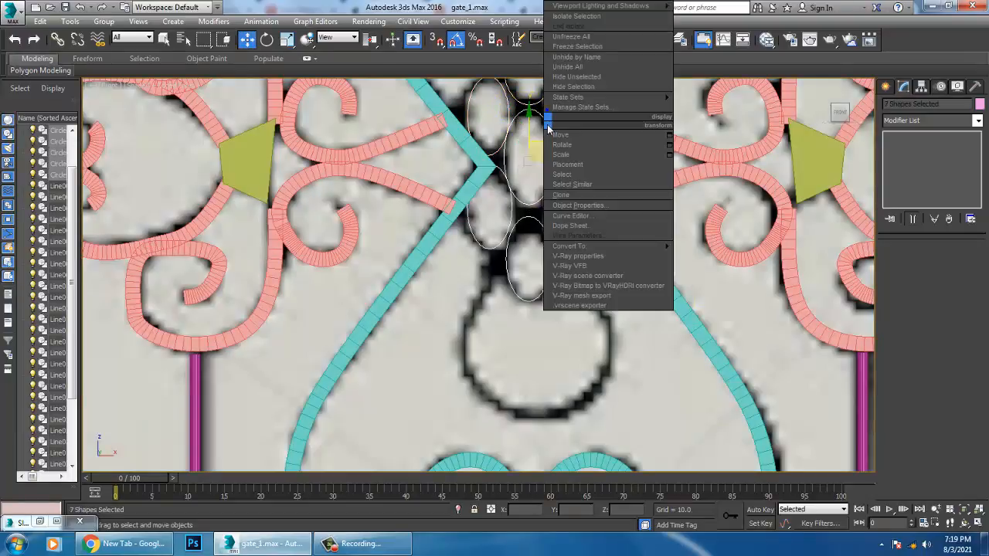
{"action": "mouse_move", "coordinate": [596, 247]}
{"action": "left_click", "coordinate": [756, 246]}
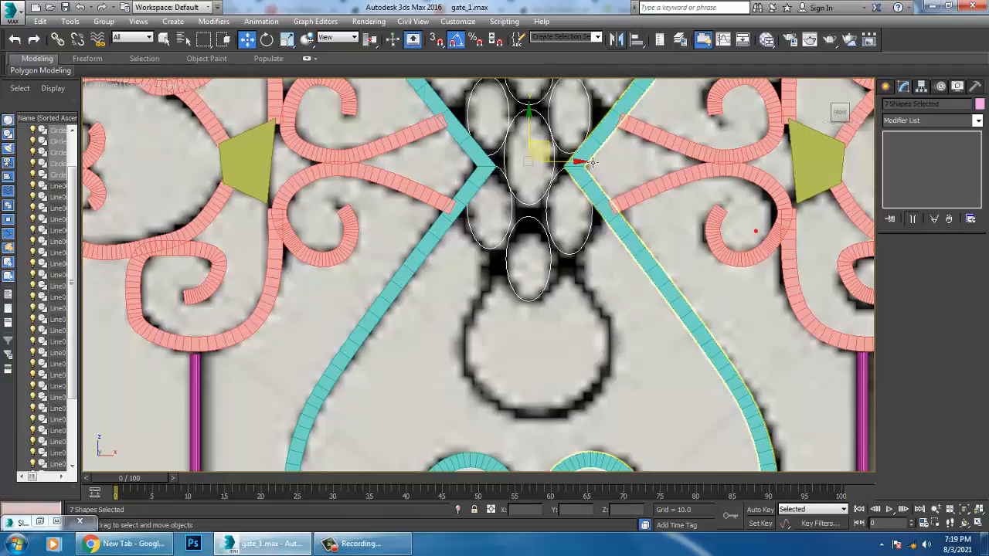
Step: Attach the other six ellipses to the upper-right ellipse so that all seven form one spline object
{"action": "middle_click_drag", "start_coordinate": [583, 158], "coordinate": [584, 325]}
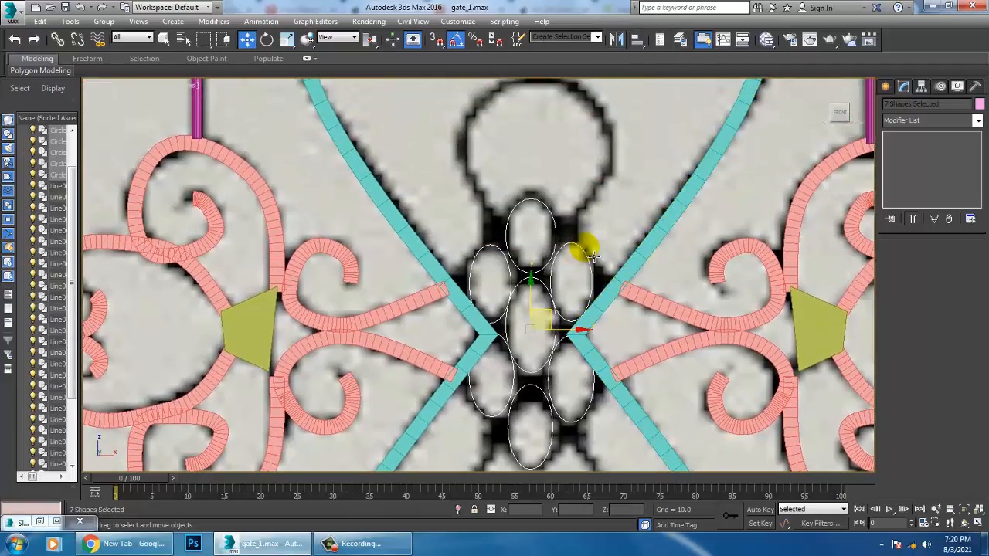
{"action": "left_click", "coordinate": [588, 255]}
{"action": "scroll", "coordinate": [928, 369], "scroll_direction": "down", "scroll_amount": 5}
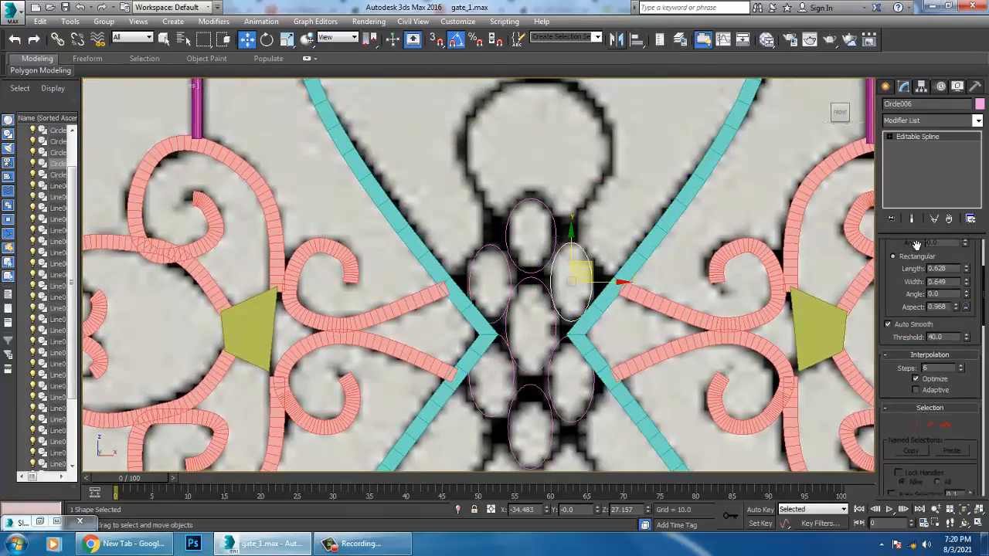
{"action": "scroll", "coordinate": [912, 430], "scroll_direction": "down", "scroll_amount": 3}
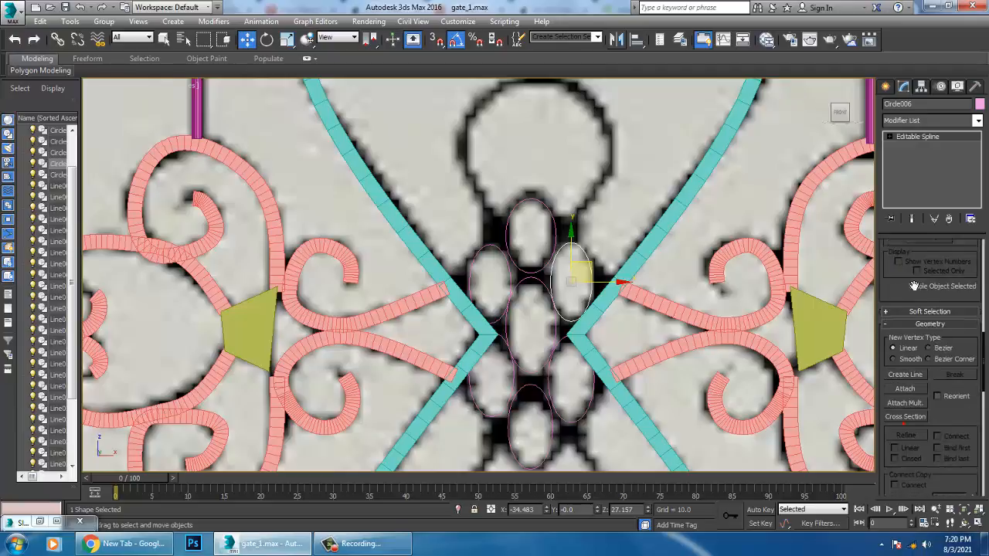
{"action": "left_click", "coordinate": [906, 385]}
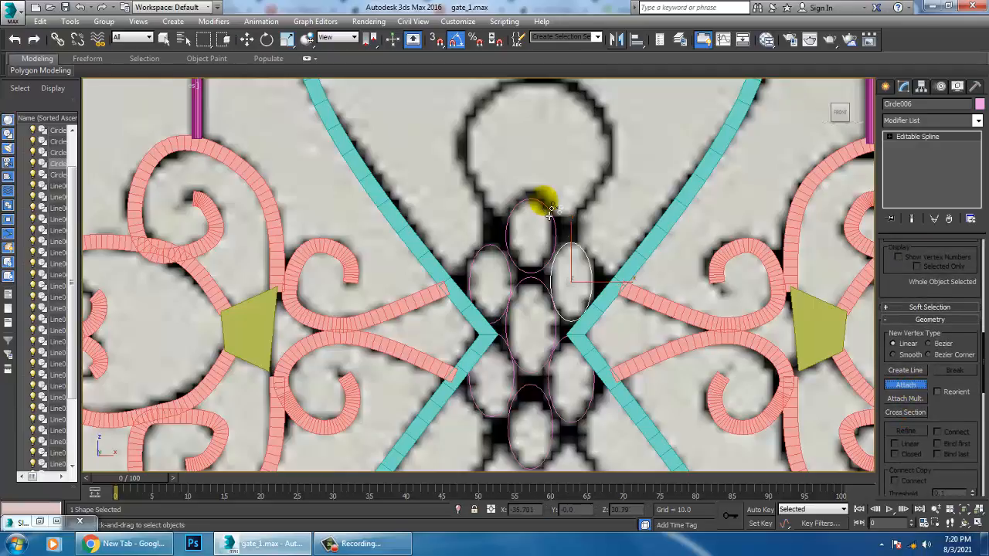
{"action": "left_click", "coordinate": [549, 209]}
{"action": "left_click", "coordinate": [504, 263]}
{"action": "left_click", "coordinate": [516, 289]}
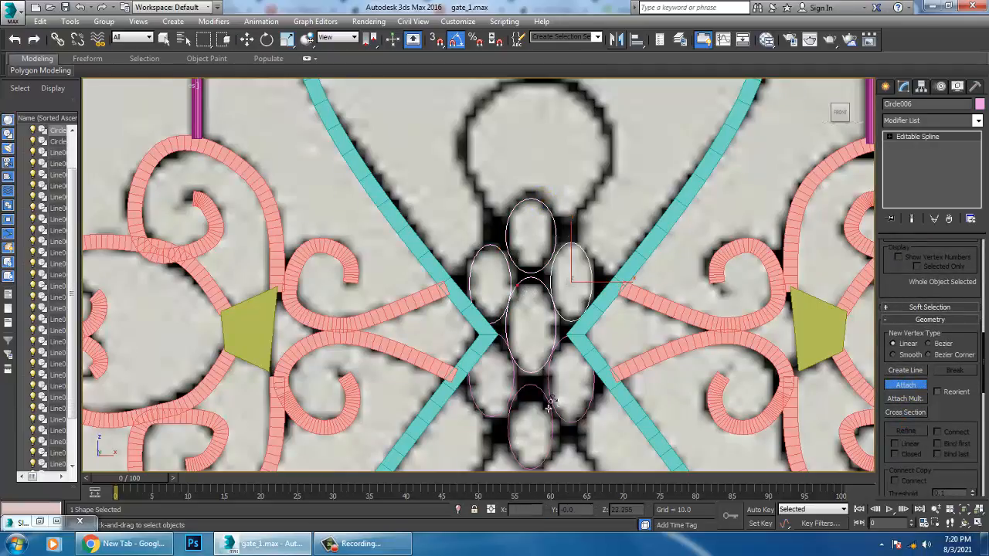
{"action": "left_click", "coordinate": [556, 397]}
{"action": "left_click", "coordinate": [518, 392]}
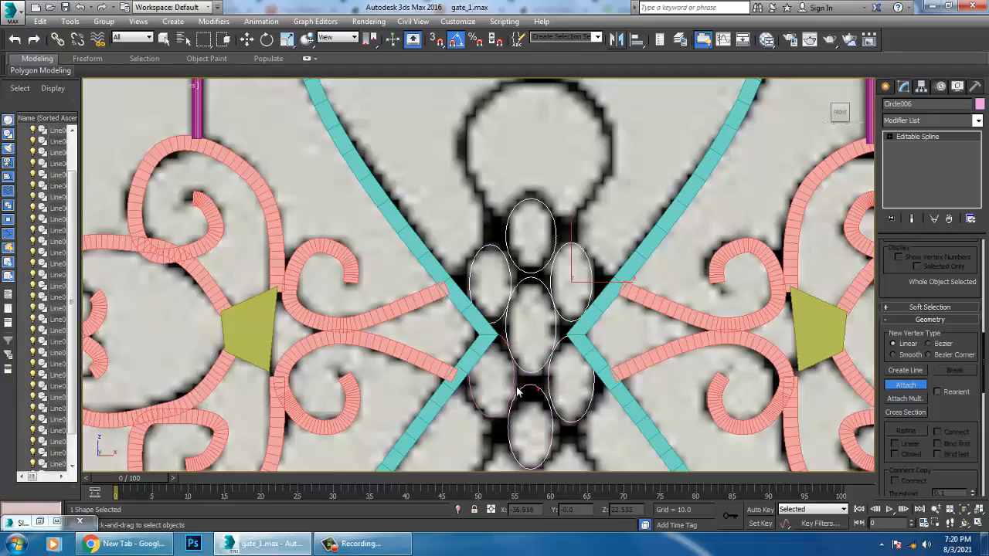
{"action": "key", "text": "w"}
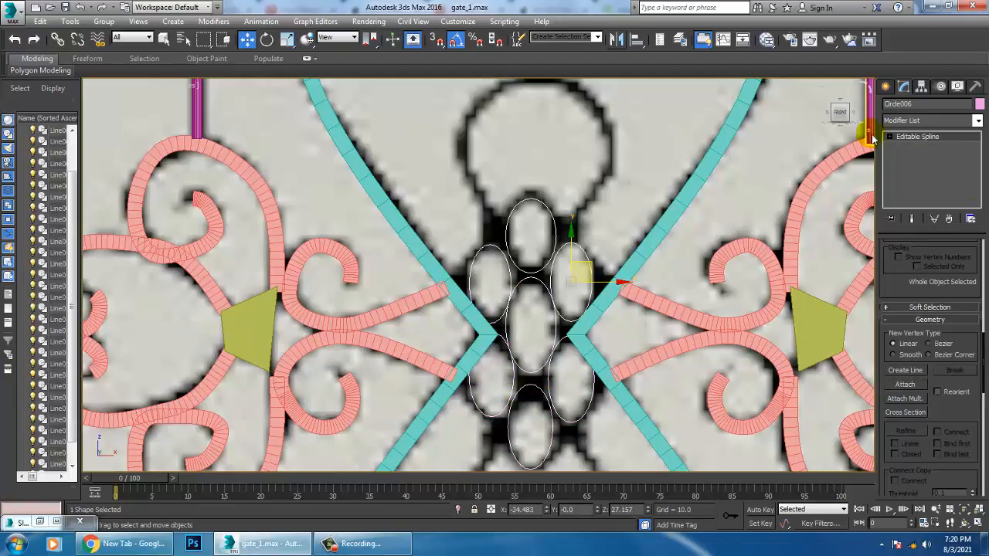
Step: Enable the attached ellipses in the viewport with a rectangular section of length 0.198 and width 0.149, and check them in perspective
{"action": "left_click_drag", "start_coordinate": [910, 264], "coordinate": [946, 527]}
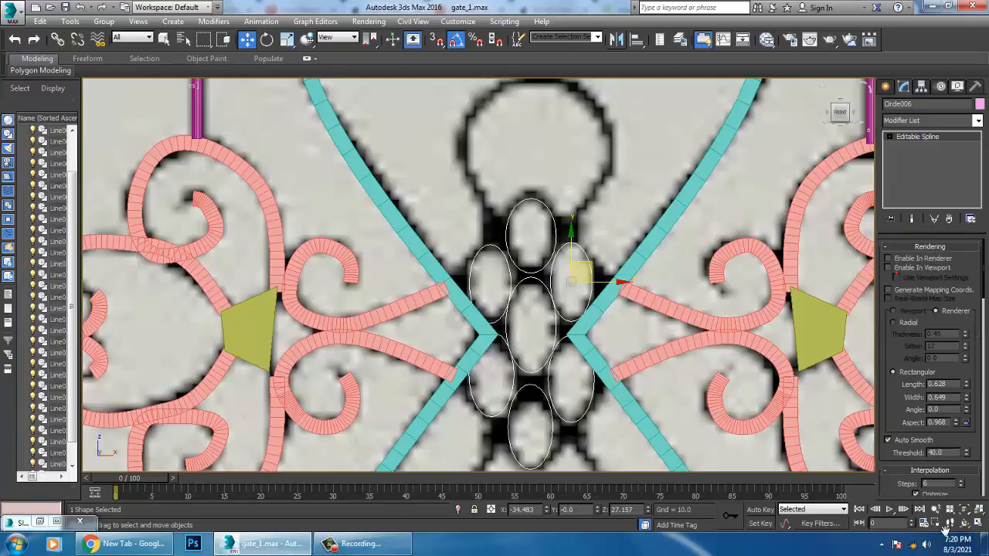
{"action": "left_click", "coordinate": [889, 267]}
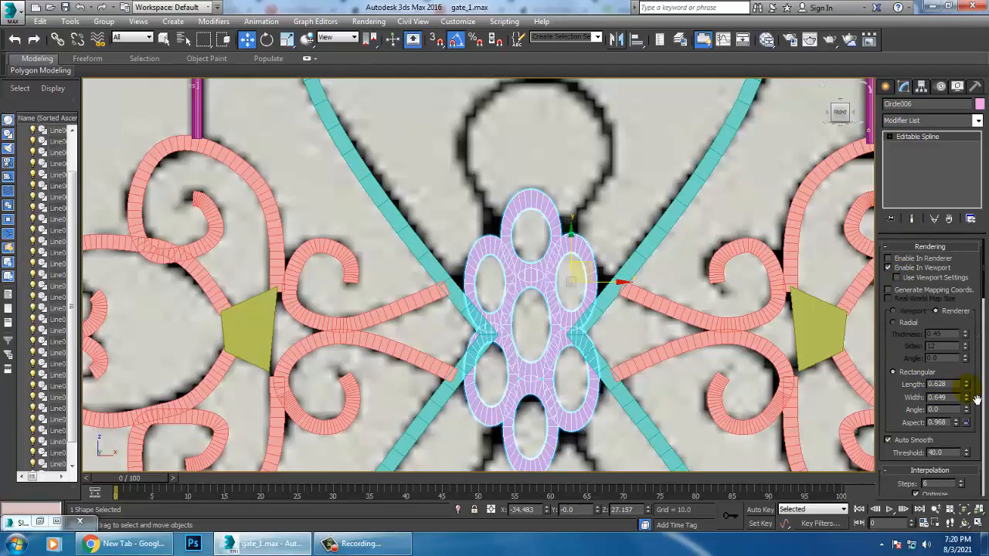
{"action": "left_click_drag", "start_coordinate": [977, 410], "coordinate": [986, 437]}
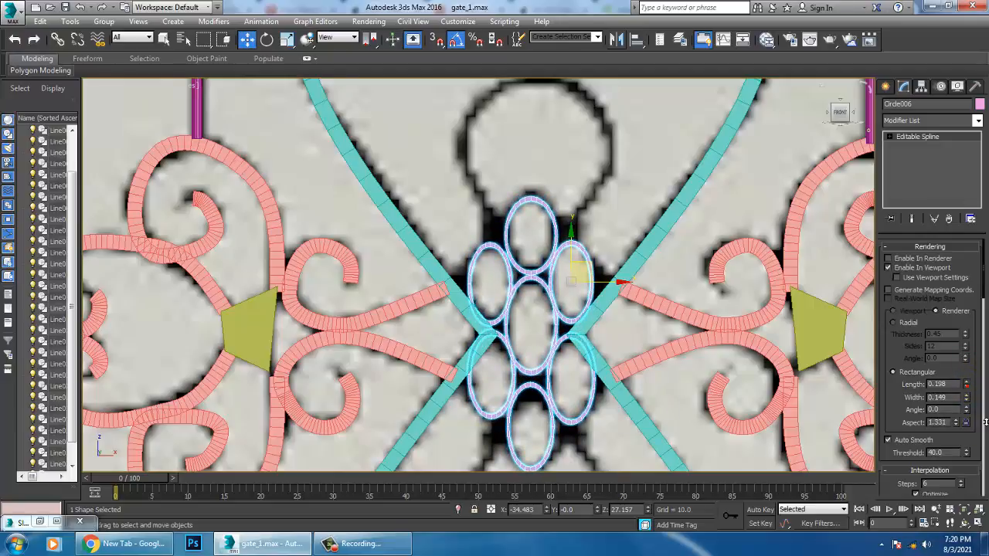
{"action": "key", "text": "alt+w"}
{"action": "middle_click_drag", "start_coordinate": [645, 347], "coordinate": [653, 369], "text": "alt"}
{"action": "scroll", "coordinate": [728, 373], "scroll_direction": "up", "scroll_amount": 2}
{"action": "key", "text": "alt+w"}
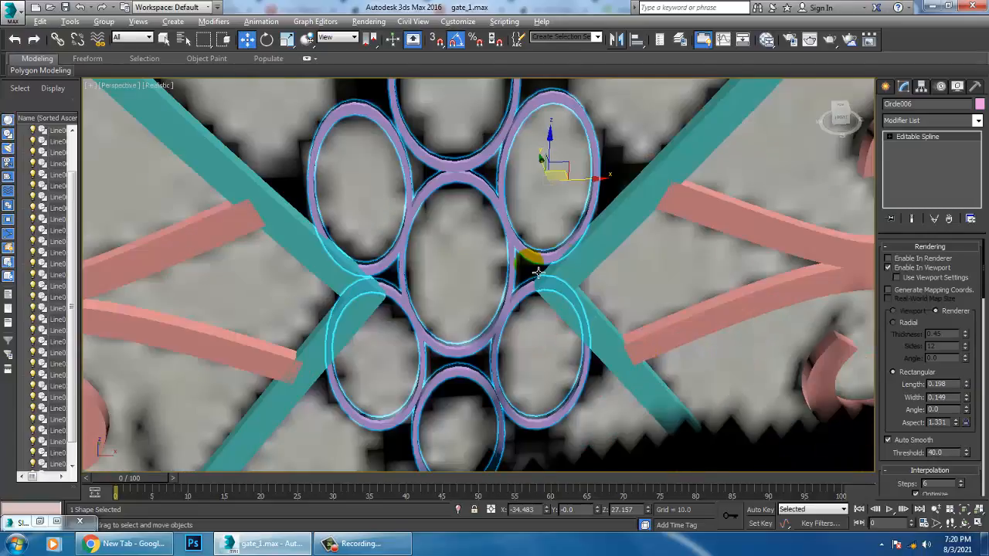
{"action": "key", "text": "alt+w"}
{"action": "key", "text": "alt+w"}
{"action": "scroll", "coordinate": [595, 263], "scroll_direction": "up", "scroll_amount": 4}
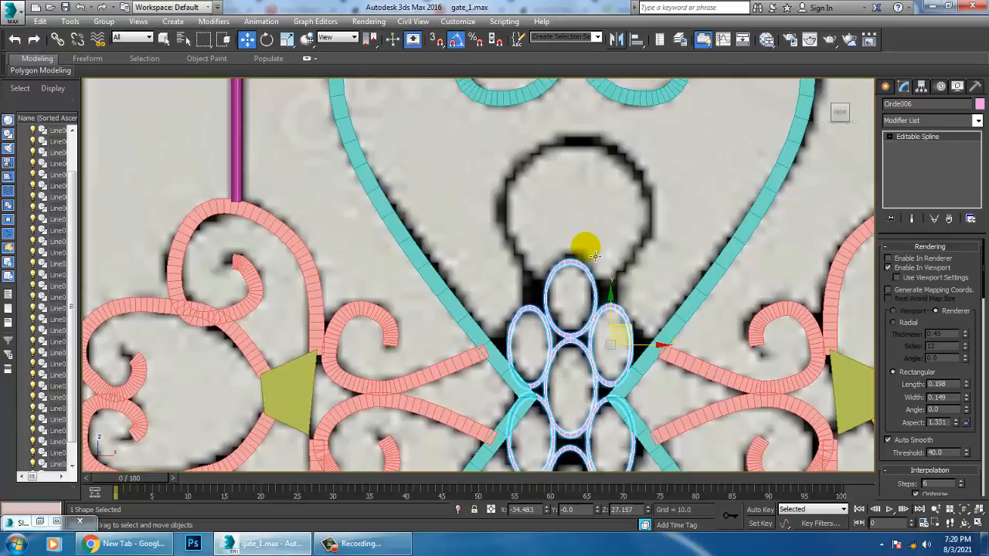
Step: Select every object in the scene and assign them all the same grey object color
{"action": "key", "text": "ctrl+a"}
{"action": "left_click", "coordinate": [979, 104]}
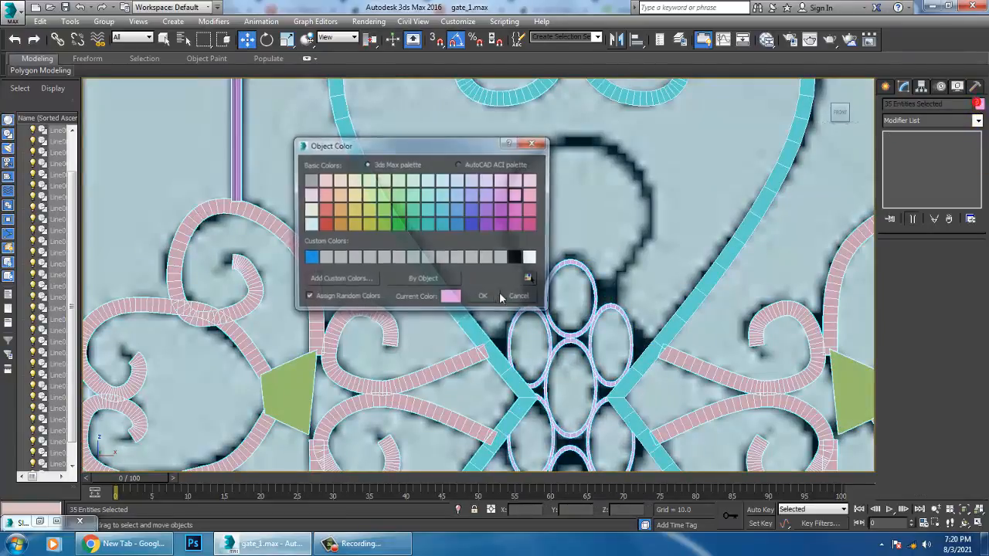
{"action": "left_click", "coordinate": [486, 298]}
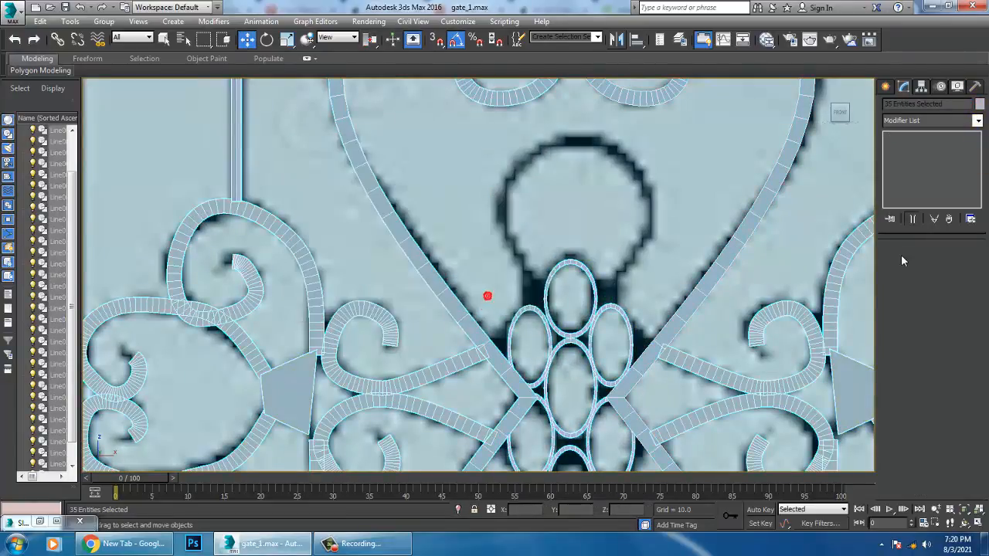
{"action": "left_click", "coordinate": [706, 214]}
{"action": "scroll", "coordinate": [596, 280], "scroll_direction": "down", "scroll_amount": 6}
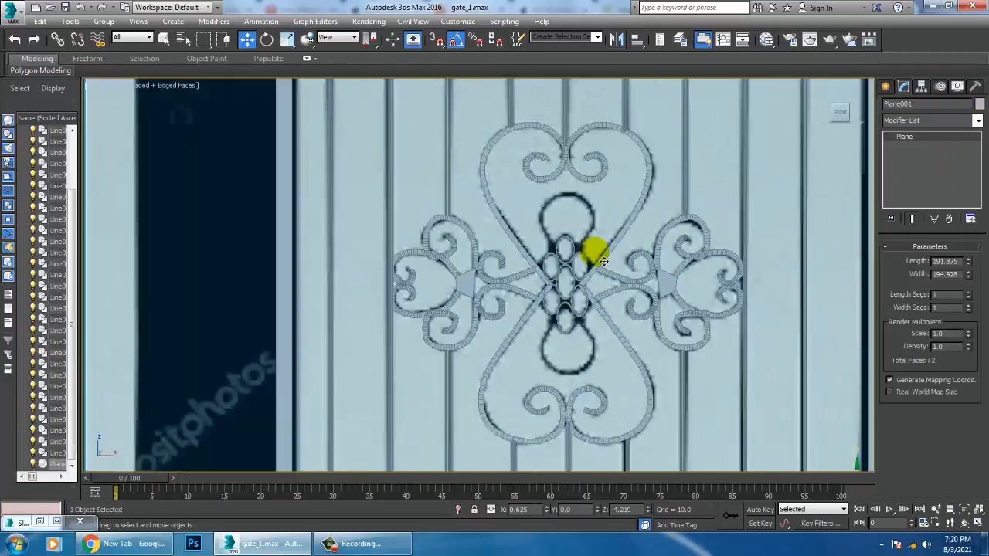
{"action": "scroll", "coordinate": [588, 247], "scroll_direction": "down", "scroll_amount": 5}
{"action": "scroll", "coordinate": [567, 302], "scroll_direction": "up", "scroll_amount": 10}
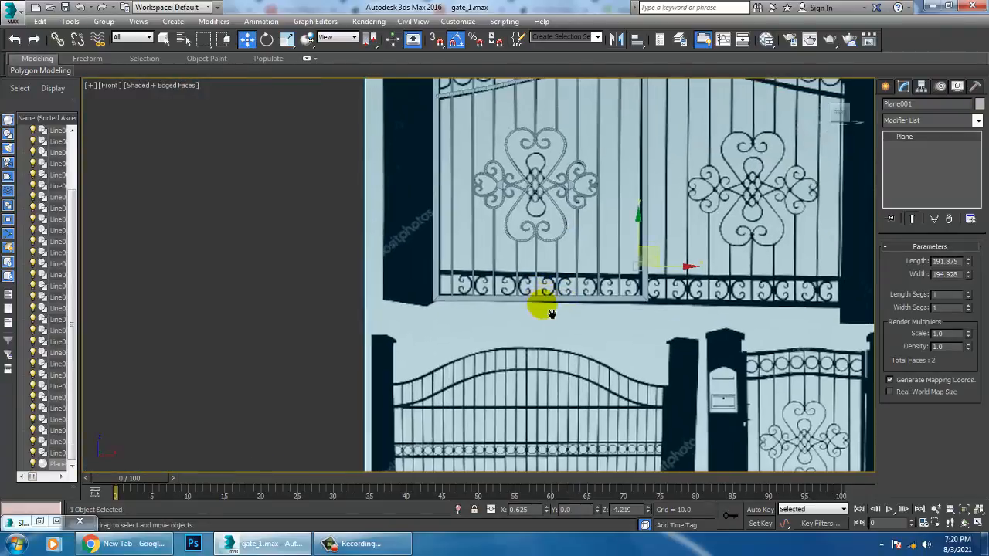
{"action": "scroll", "coordinate": [543, 287], "scroll_direction": "up", "scroll_amount": 6}
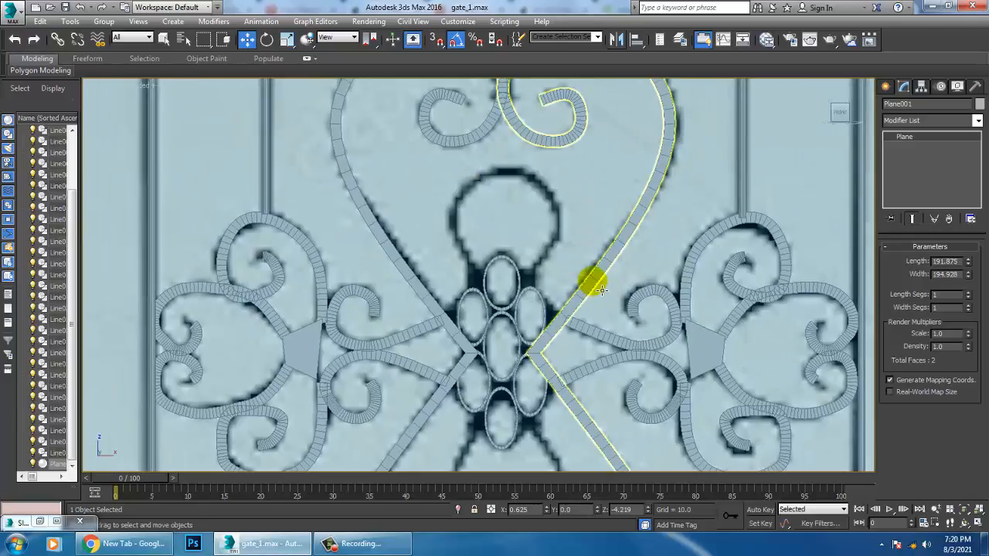
Step: Draw a straight rail line about 74 units long above the bottom scroll band, from the gate frame's left side to its right side
{"action": "middle_click_drag", "start_coordinate": [588, 414], "coordinate": [564, 200]}
{"action": "middle_click_drag", "start_coordinate": [551, 381], "coordinate": [518, 209]}
{"action": "scroll", "coordinate": [519, 210], "scroll_direction": "down", "scroll_amount": 5}
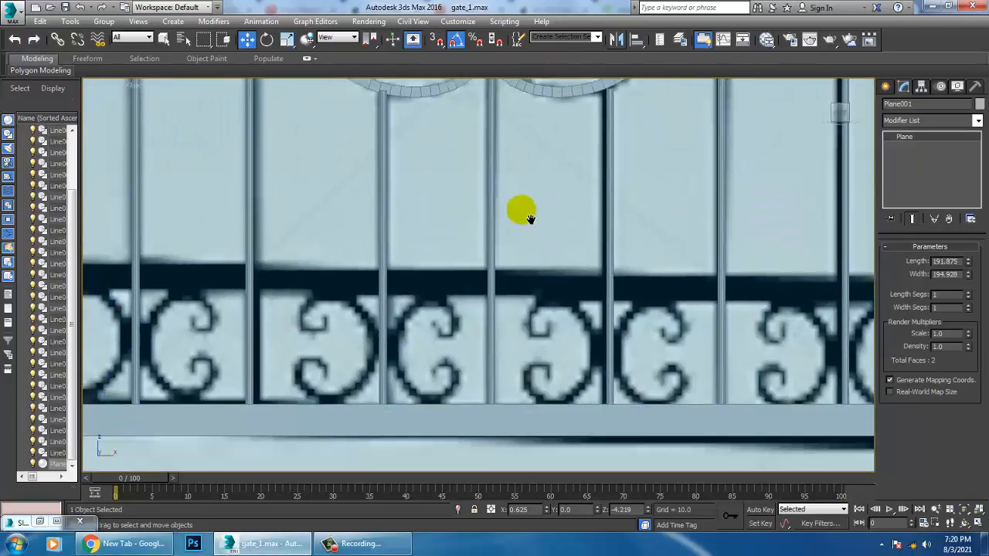
{"action": "left_click", "coordinate": [885, 86]}
{"action": "left_click", "coordinate": [907, 175]}
{"action": "middle_click_drag", "start_coordinate": [250, 330], "coordinate": [149, 357]}
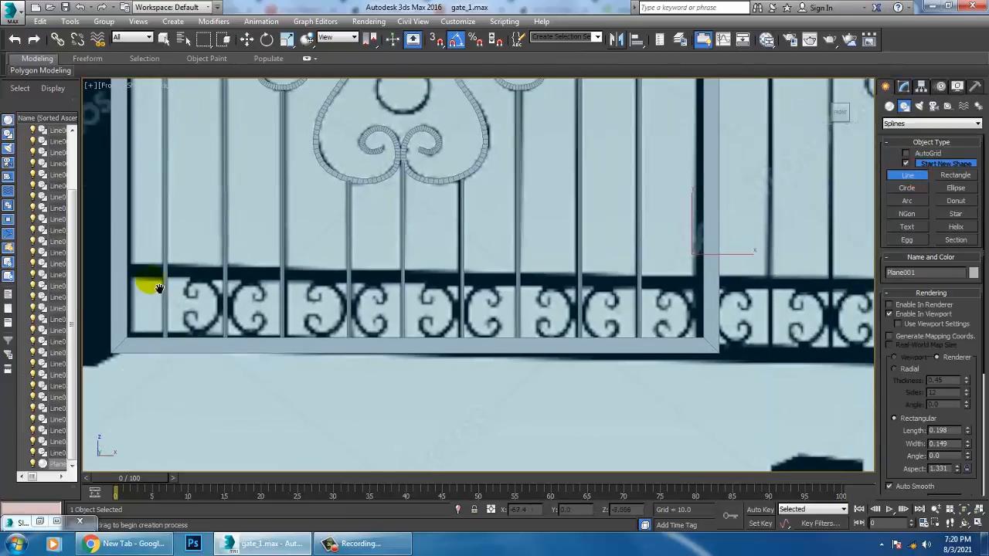
{"action": "middle_click_drag", "start_coordinate": [158, 288], "coordinate": [113, 291]}
{"action": "left_click", "coordinate": [108, 278]}
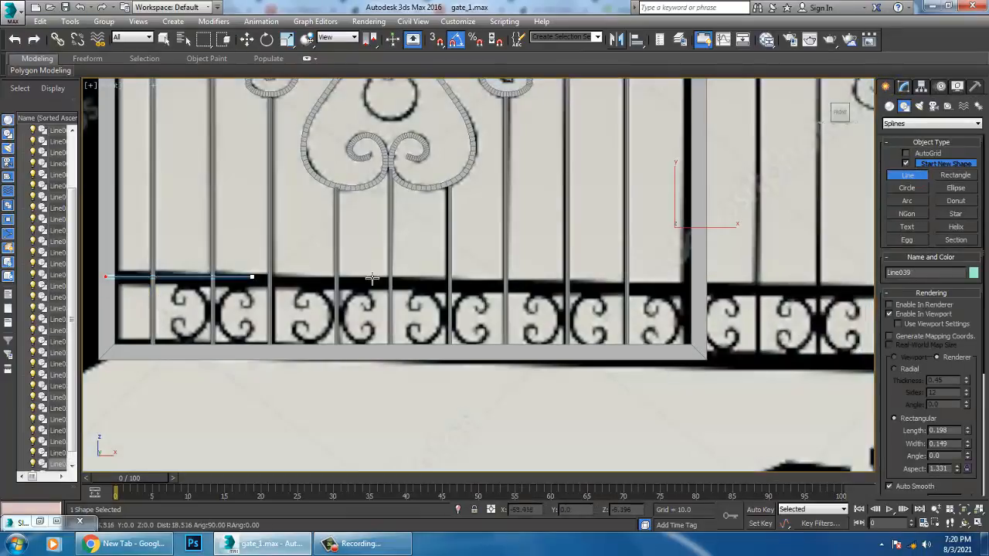
{"action": "left_click", "coordinate": [691, 290]}
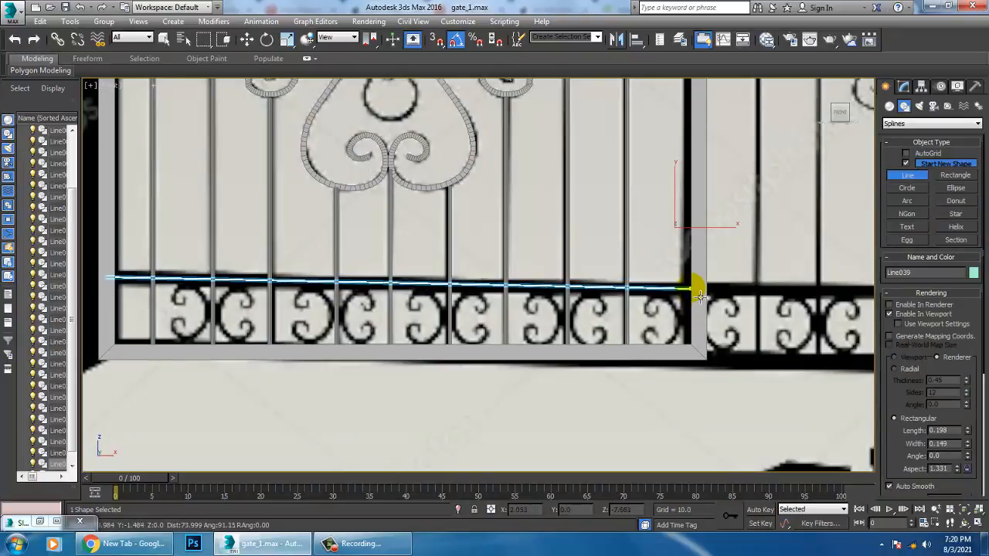
{"action": "right_click", "coordinate": [695, 292]}
{"action": "right_click", "coordinate": [695, 292]}
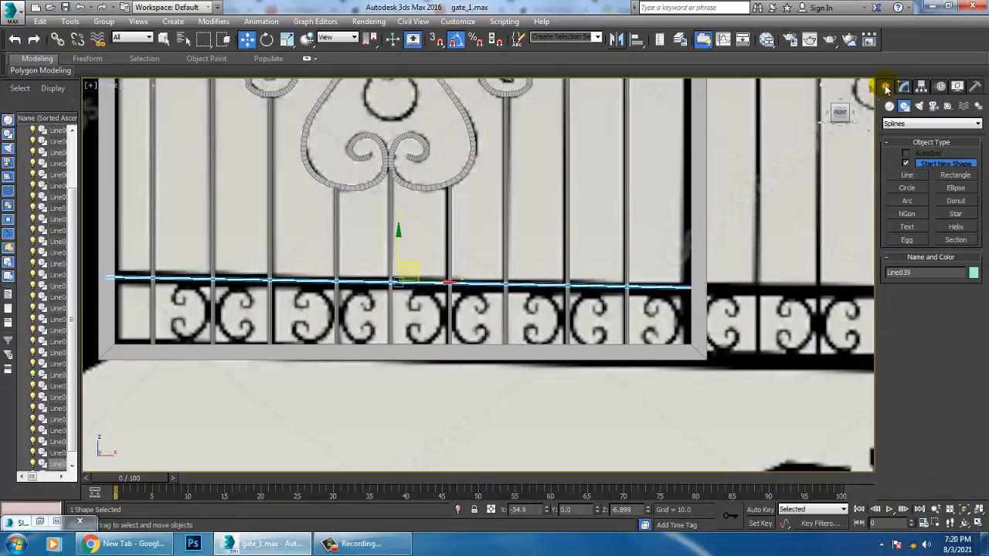
Step: Thicken the new rail's rectangular section to length 0.628 and width 1.049 while viewing it in perspective
{"action": "left_click", "coordinate": [904, 86]}
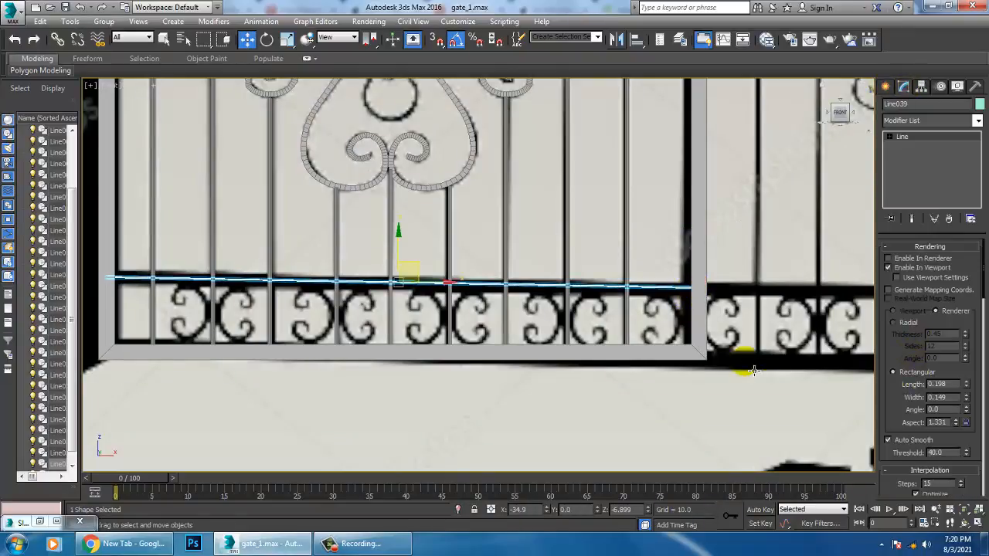
{"action": "key", "text": "alt+w"}
{"action": "right_click", "coordinate": [802, 421]}
{"action": "key", "text": "z"}
{"action": "key", "text": "alt+w"}
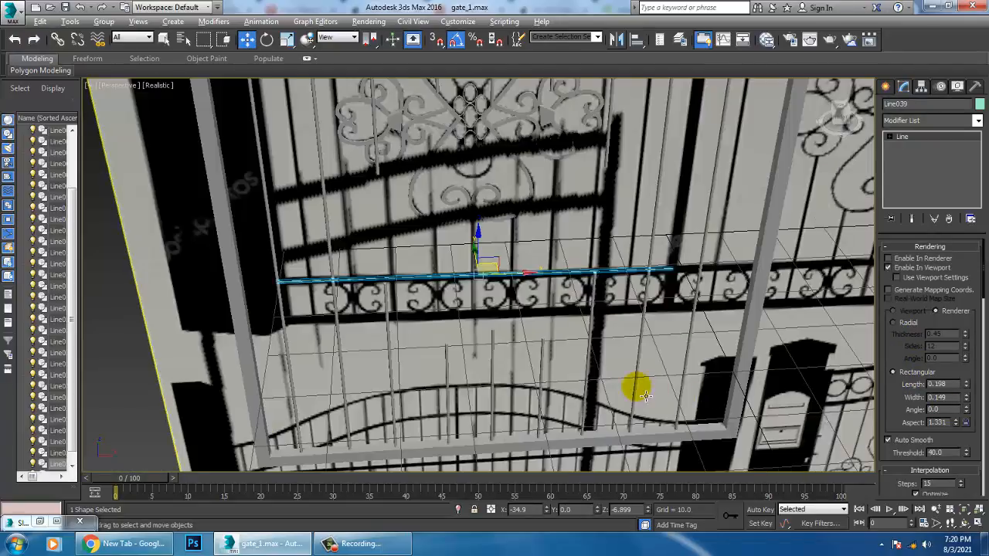
{"action": "middle_click_drag", "start_coordinate": [638, 388], "coordinate": [399, 196], "text": "alt"}
{"action": "scroll", "coordinate": [399, 196], "scroll_direction": "up", "scroll_amount": 5}
{"action": "scroll", "coordinate": [463, 309], "scroll_direction": "down", "scroll_amount": 3}
{"action": "scroll", "coordinate": [468, 318], "scroll_direction": "up", "scroll_amount": 3}
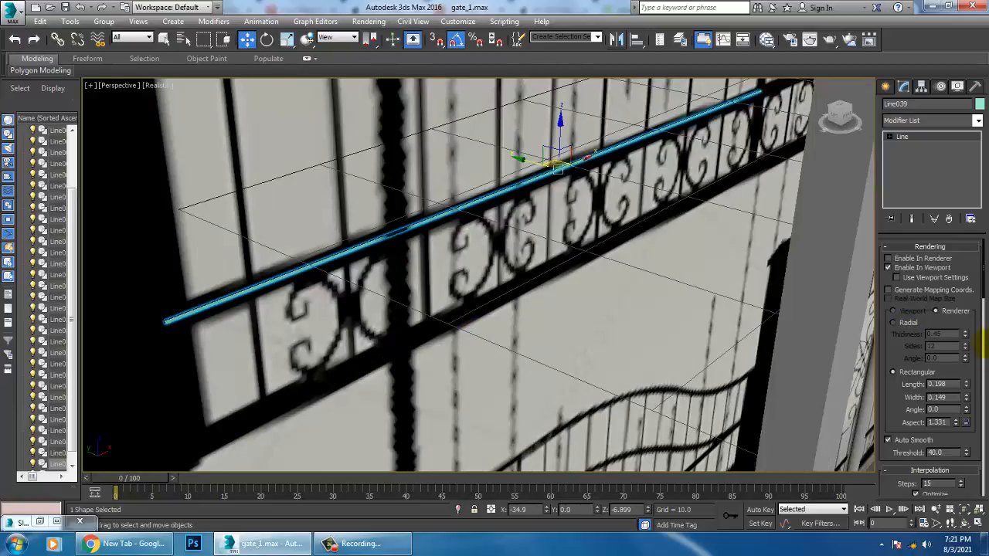
{"action": "left_click_drag", "start_coordinate": [969, 384], "coordinate": [981, 362]}
{"action": "left_click_drag", "start_coordinate": [967, 400], "coordinate": [975, 340]}
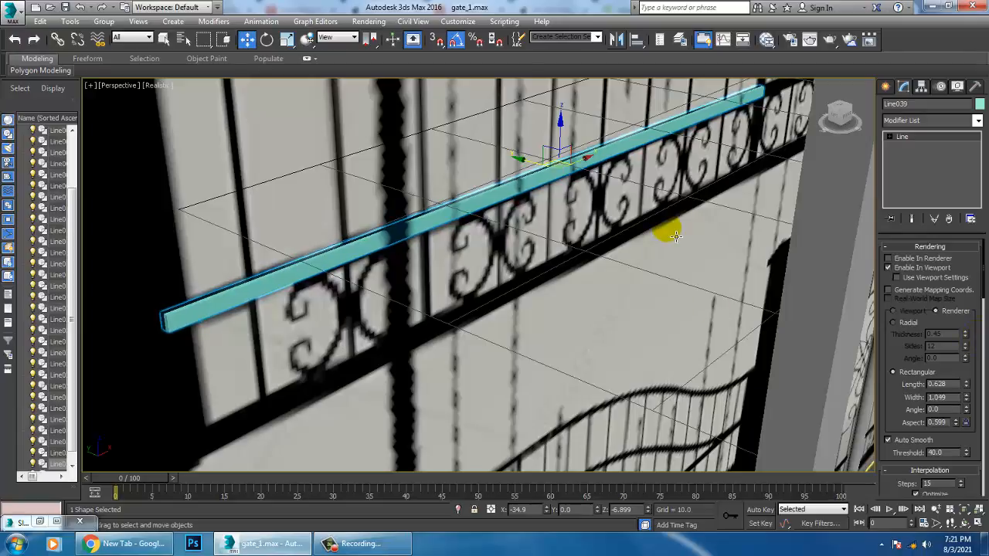
Step: Move the rail along Y to about -37.14, onto the gate frame, and set its rectangular length to 1.128
{"action": "scroll", "coordinate": [675, 236], "scroll_direction": "down", "scroll_amount": 5}
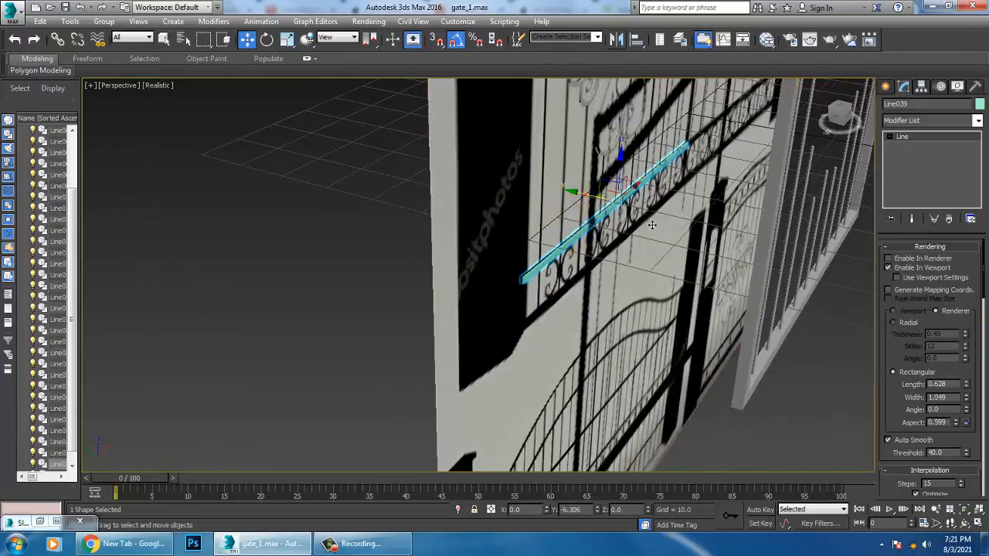
{"action": "left_click_drag", "start_coordinate": [597, 204], "coordinate": [796, 267]}
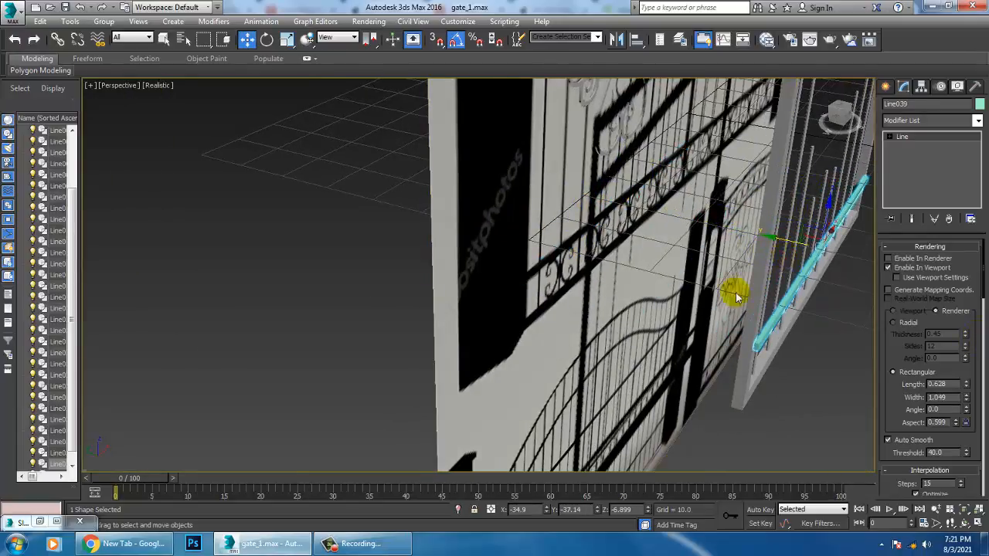
{"action": "key", "text": "z"}
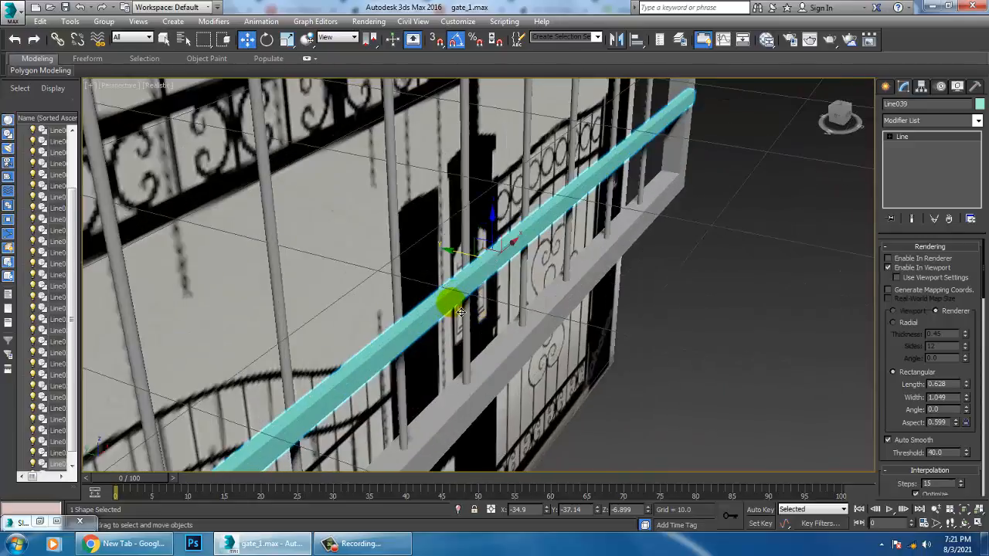
{"action": "middle_click_drag", "start_coordinate": [460, 311], "coordinate": [852, 344], "text": "alt"}
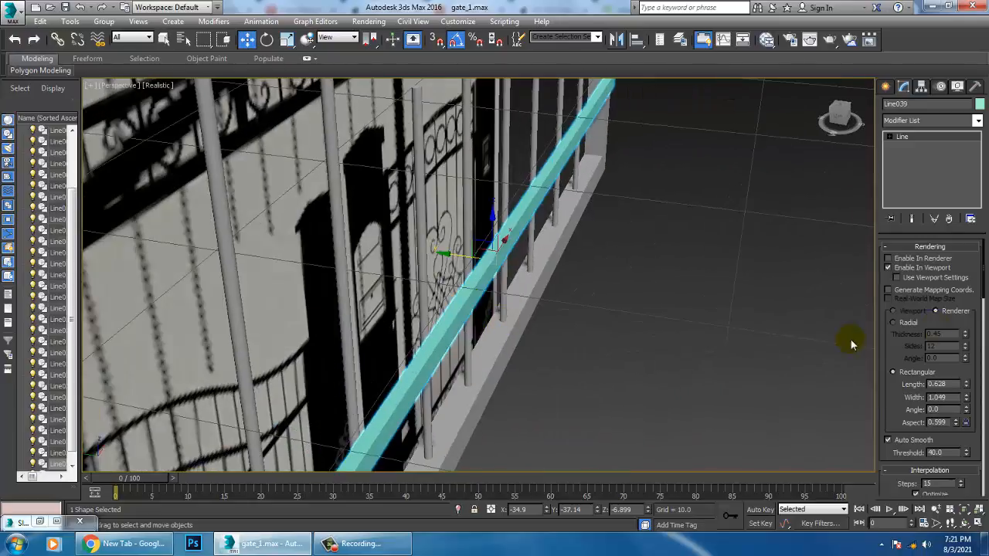
{"action": "left_click_drag", "start_coordinate": [966, 384], "coordinate": [973, 359]}
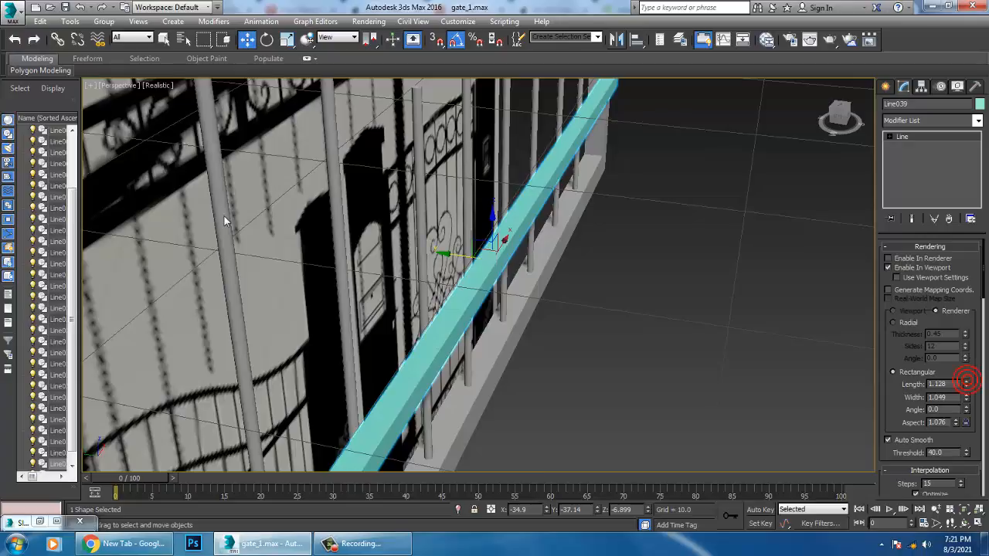
Step: Set the perspective view to Shaded and shift the rail along Y to about -36.183, in line with the vertical bars
{"action": "left_click", "coordinate": [158, 85]}
{"action": "left_click", "coordinate": [178, 112]}
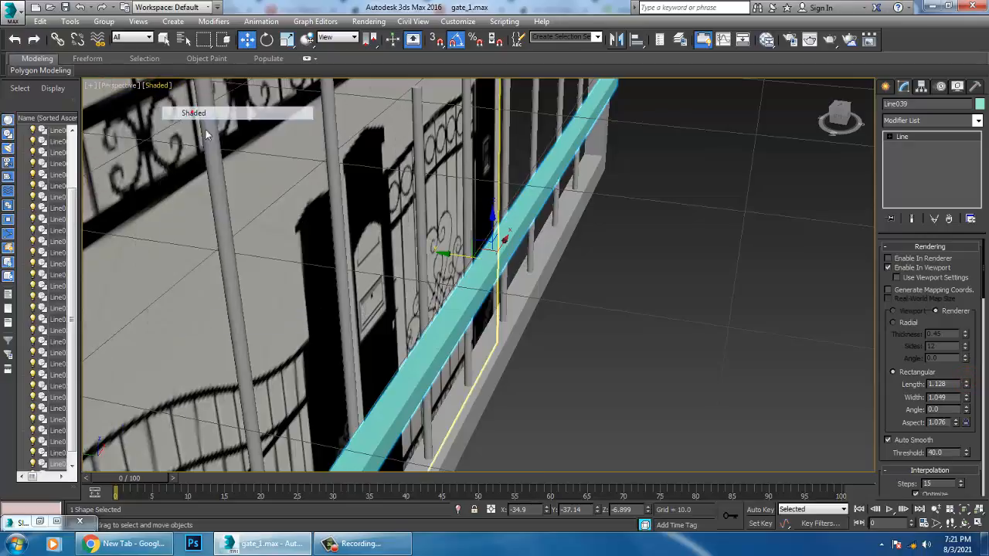
{"action": "key", "text": "alt+x"}
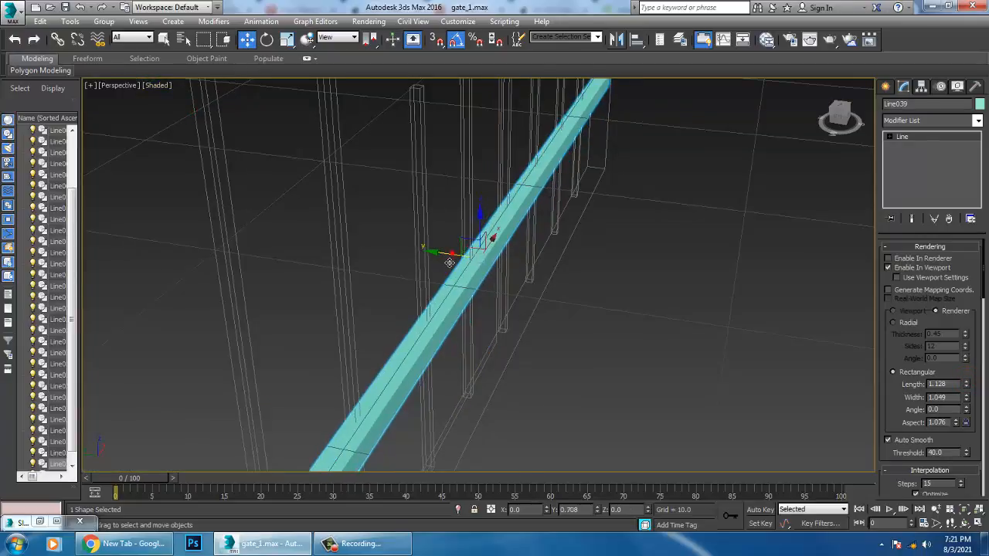
{"action": "left_click", "coordinate": [448, 261]}
{"action": "left_click_drag", "start_coordinate": [447, 263], "coordinate": [447, 261]}
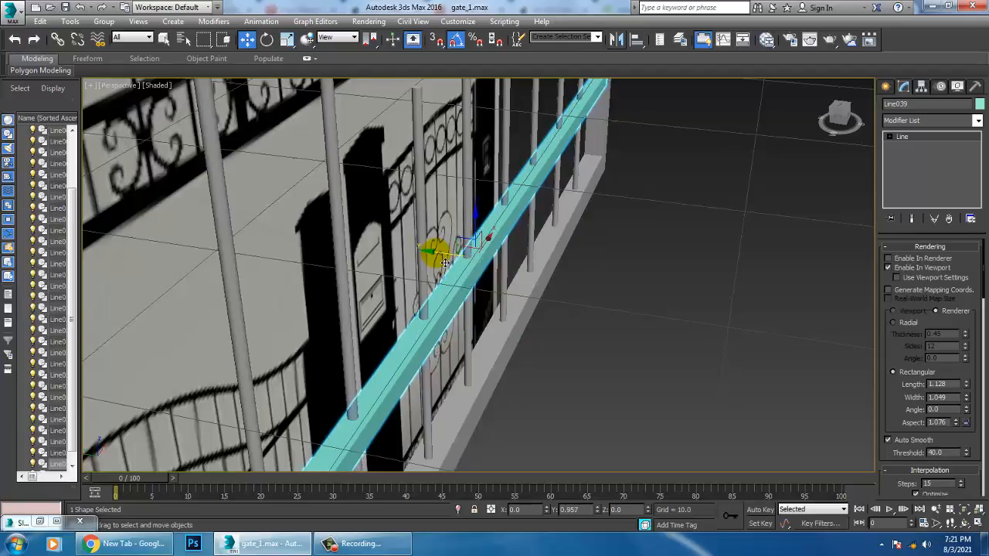
Step: Check the lower rail against the reference image in the front view
{"action": "key", "text": "alt+w"}
{"action": "middle_click", "coordinate": [726, 238]}
{"action": "key", "text": "alt+w"}
{"action": "middle_click_drag", "start_coordinate": [703, 241], "coordinate": [594, 232]}
{"action": "scroll", "coordinate": [593, 233], "scroll_direction": "down", "scroll_amount": 3}
{"action": "middle_click_drag", "start_coordinate": [497, 239], "coordinate": [520, 262]}
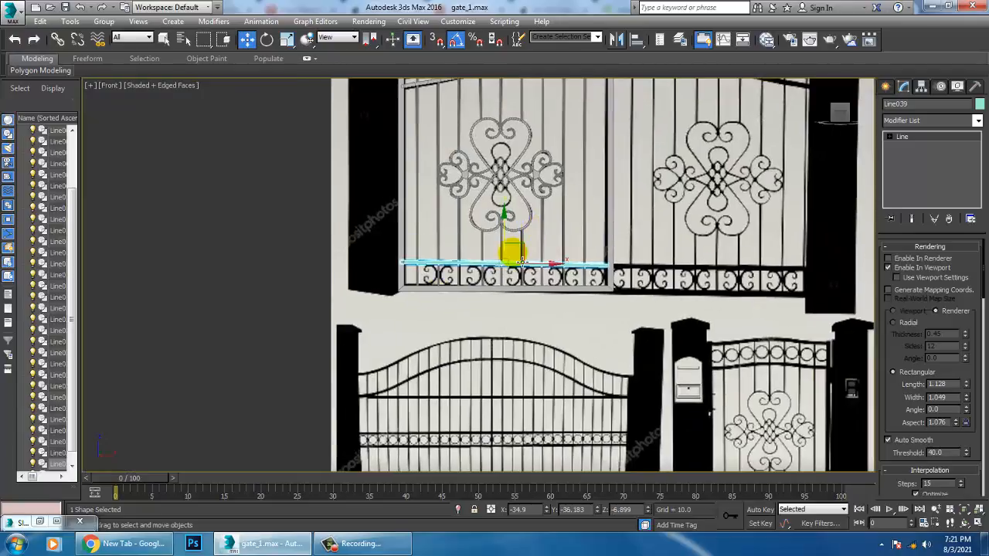
{"action": "scroll", "coordinate": [398, 327], "scroll_direction": "up", "scroll_amount": 2}
{"action": "scroll", "coordinate": [495, 323], "scroll_direction": "up", "scroll_amount": 1}
{"action": "middle_click_drag", "start_coordinate": [609, 242], "coordinate": [609, 312]}
{"action": "middle_click_drag", "start_coordinate": [560, 259], "coordinate": [460, 305]}
{"action": "scroll", "coordinate": [461, 304], "scroll_direction": "up", "scroll_amount": 2}
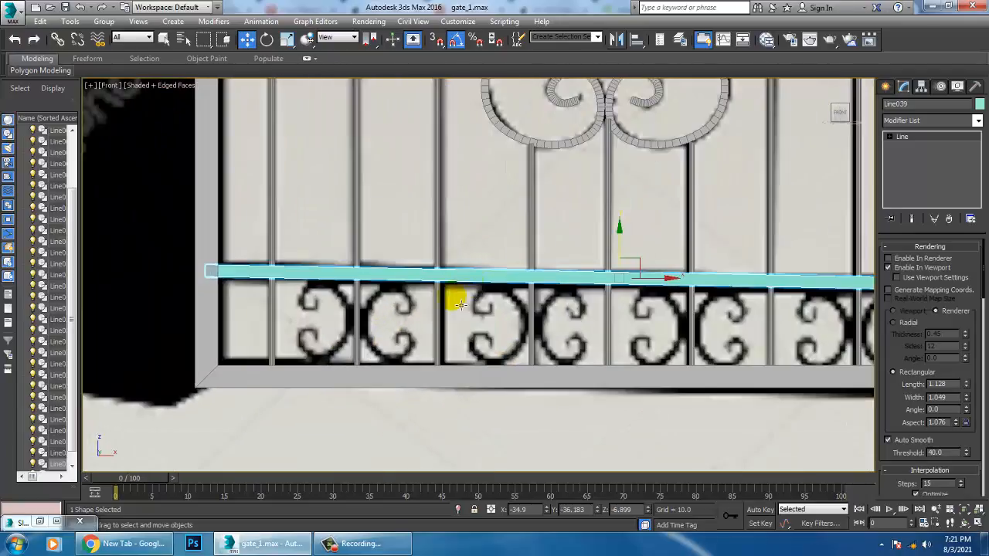
Step: Trace the first C-shaped scroll below the rail with a smooth Line, with rendering in the viewport disabled
{"action": "left_click", "coordinate": [886, 87]}
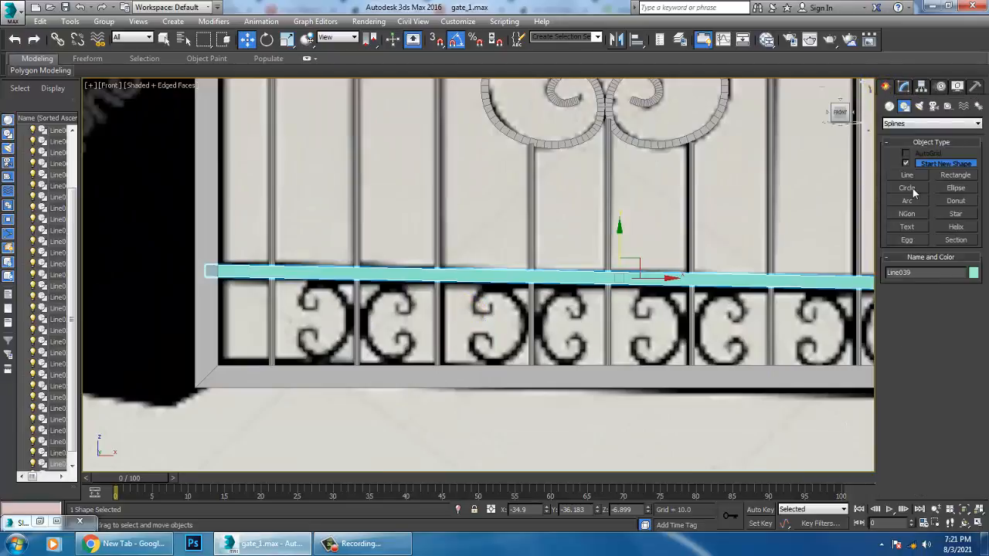
{"action": "left_click", "coordinate": [907, 176]}
{"action": "scroll", "coordinate": [384, 333], "scroll_direction": "up", "scroll_amount": 2}
{"action": "scroll", "coordinate": [435, 309], "scroll_direction": "up", "scroll_amount": 2}
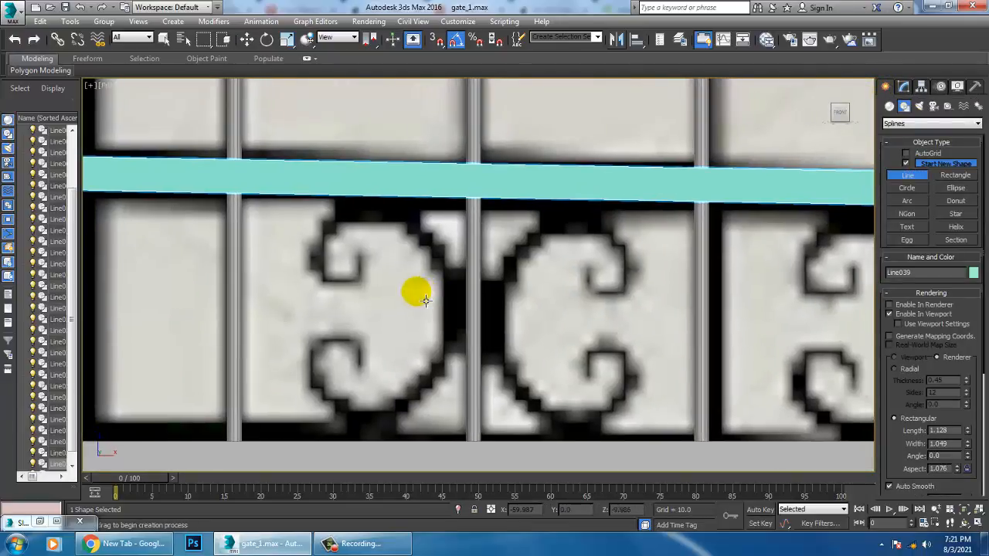
{"action": "left_click", "coordinate": [361, 257]}
{"action": "right_click", "coordinate": [358, 286]}
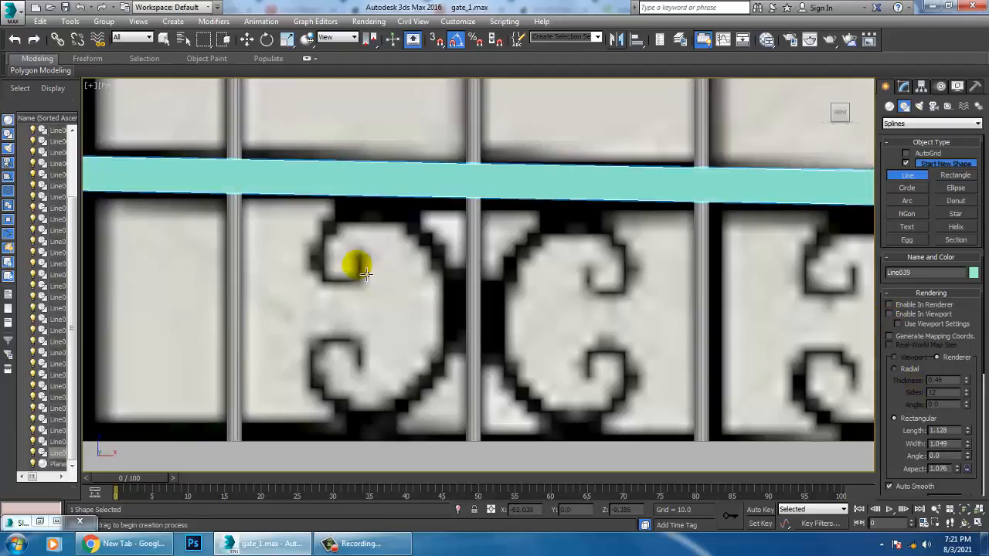
{"action": "left_click", "coordinate": [357, 266]}
{"action": "left_click", "coordinate": [349, 282]}
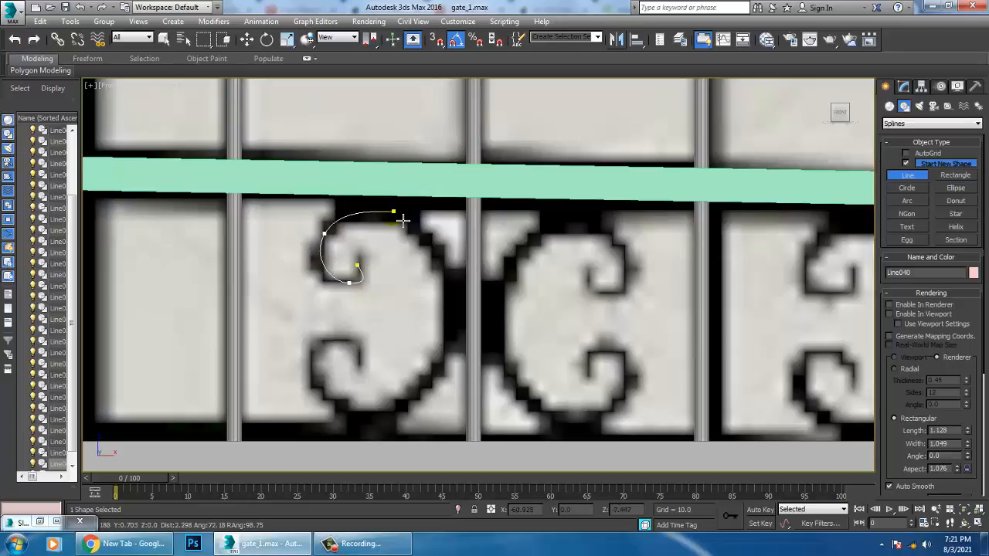
{"action": "left_click_drag", "start_coordinate": [465, 310], "coordinate": [464, 313]}
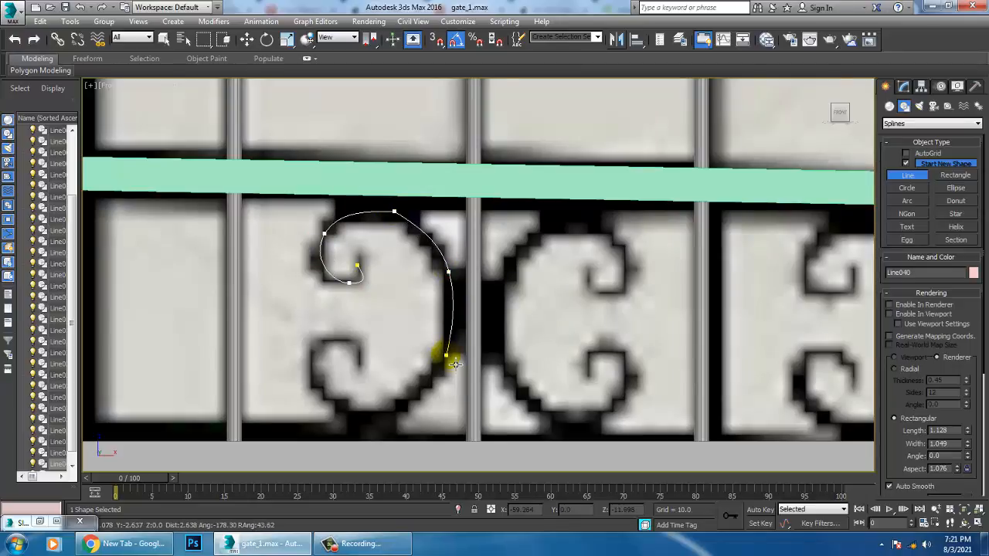
{"action": "left_click", "coordinate": [383, 418]}
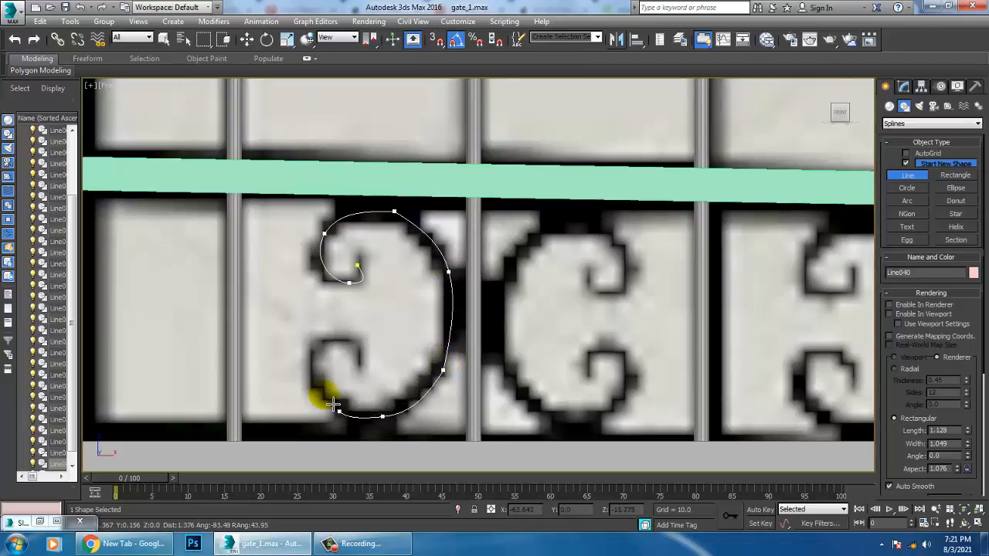
{"action": "left_click", "coordinate": [355, 365]}
{"action": "right_click", "coordinate": [353, 366]}
{"action": "key", "text": "w"}
Step: Smooth the top vertex of the scroll's lower curl and reposition it to follow the reference
{"action": "middle_click_drag", "start_coordinate": [326, 369], "coordinate": [362, 367]}
{"action": "scroll", "coordinate": [371, 366], "scroll_direction": "up", "scroll_amount": 2}
{"action": "key", "text": "1"}
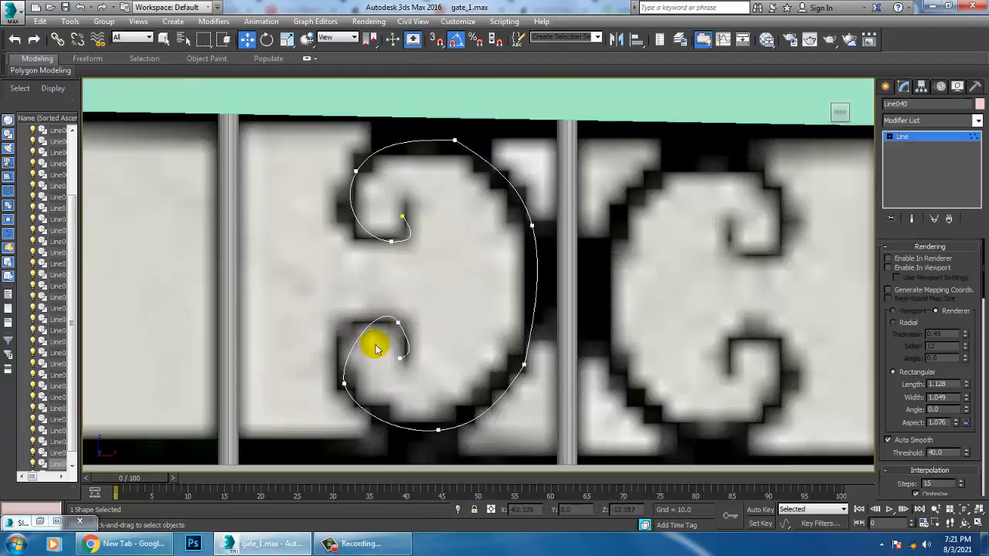
{"action": "left_click", "coordinate": [397, 324]}
{"action": "left_click_drag", "start_coordinate": [419, 311], "coordinate": [396, 316]}
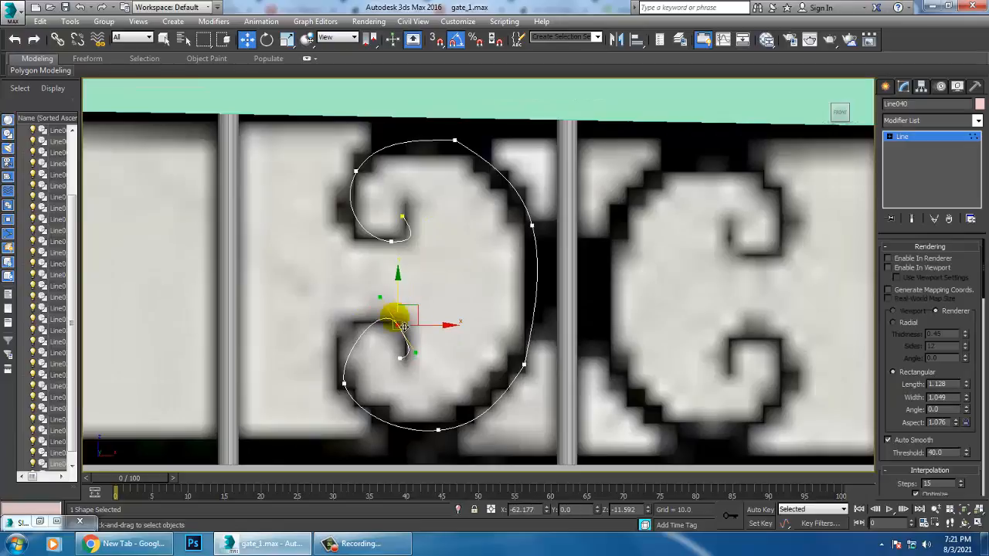
{"action": "right_click", "coordinate": [393, 327]}
{"action": "left_click", "coordinate": [372, 254]}
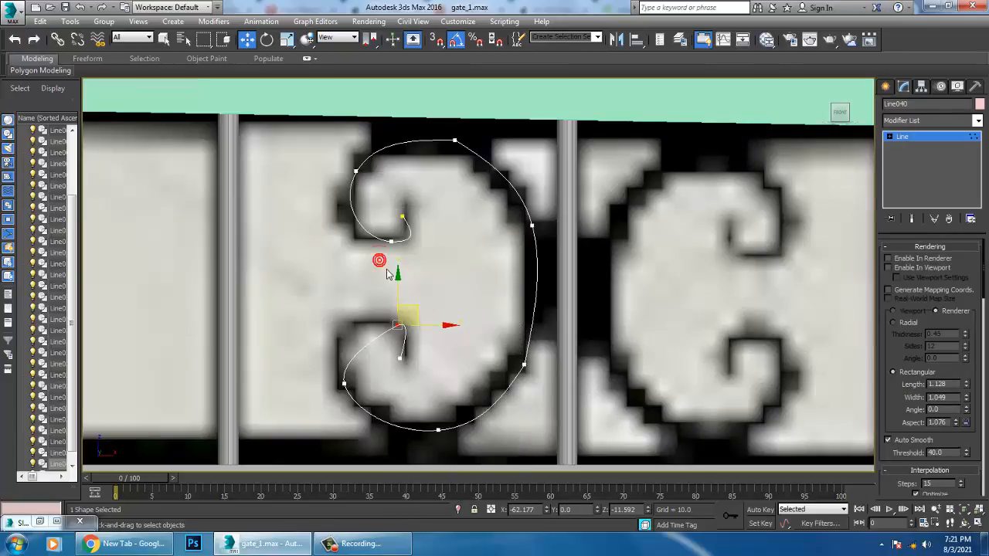
{"action": "left_click", "coordinate": [386, 321]}
{"action": "left_click_drag", "start_coordinate": [384, 324], "coordinate": [384, 327]}
{"action": "left_click_drag", "start_coordinate": [423, 319], "coordinate": [421, 317]}
Step: Reposition the inner end vertex of the scroll's upper curl to match the reference
{"action": "middle_click_drag", "start_coordinate": [403, 211], "coordinate": [398, 281]}
{"action": "left_click_drag", "start_coordinate": [381, 263], "coordinate": [418, 298]}
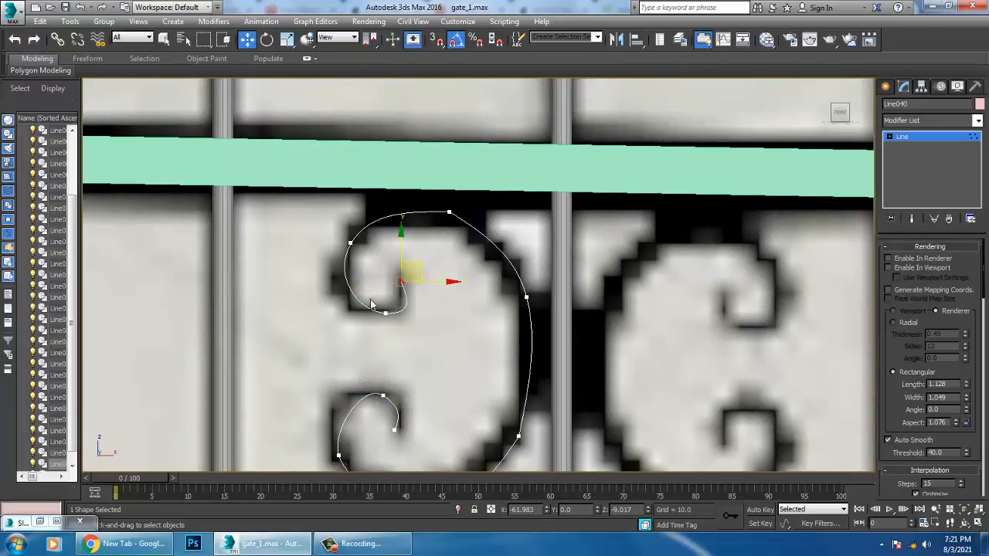
{"action": "left_click", "coordinate": [371, 300]}
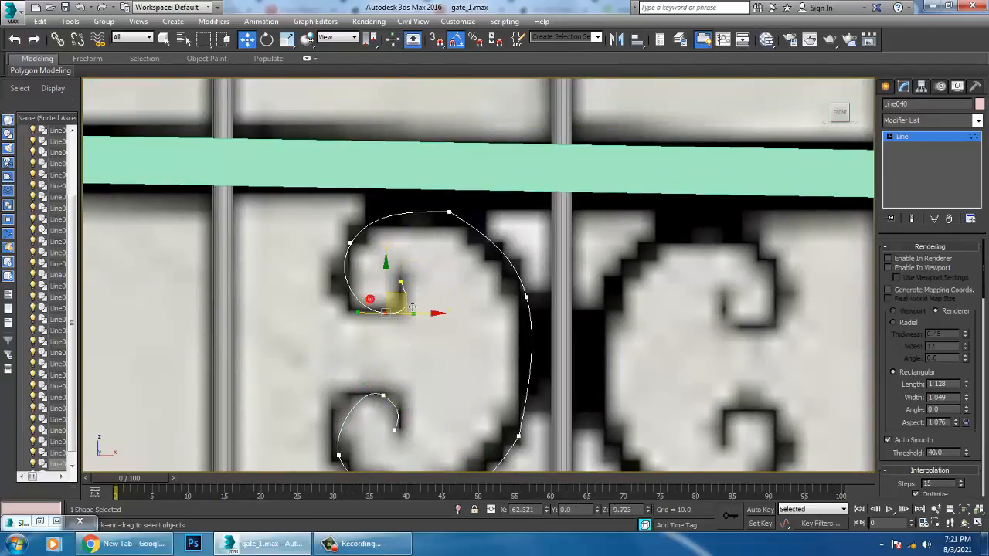
Step: Convert the scroll's top vertex and the lower vertex on its outer right curve to Smooth
{"action": "left_click", "coordinate": [448, 211]}
{"action": "right_click", "coordinate": [451, 205]}
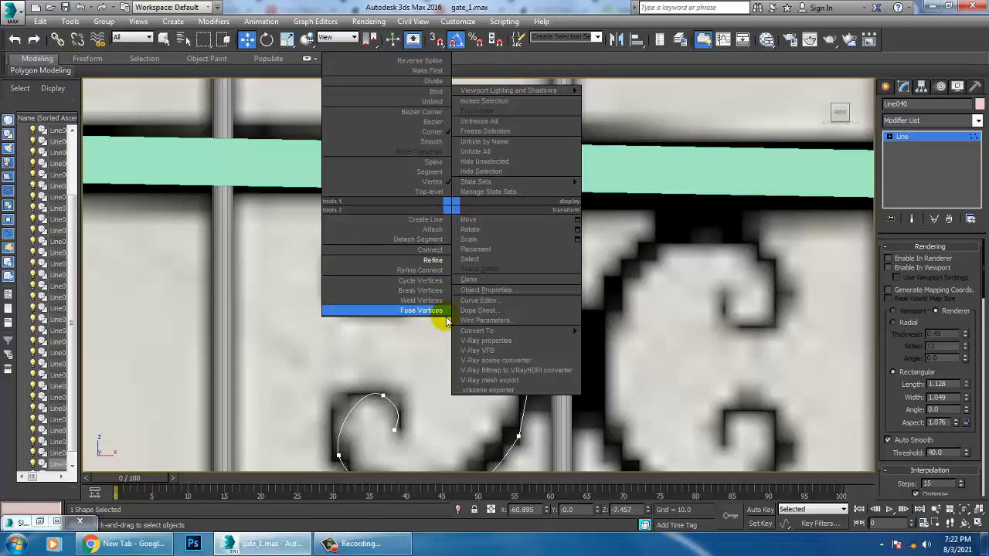
{"action": "left_click", "coordinate": [442, 144]}
{"action": "middle_click_drag", "start_coordinate": [486, 274], "coordinate": [432, 266]}
{"action": "scroll", "coordinate": [433, 271], "scroll_direction": "down", "scroll_amount": 4}
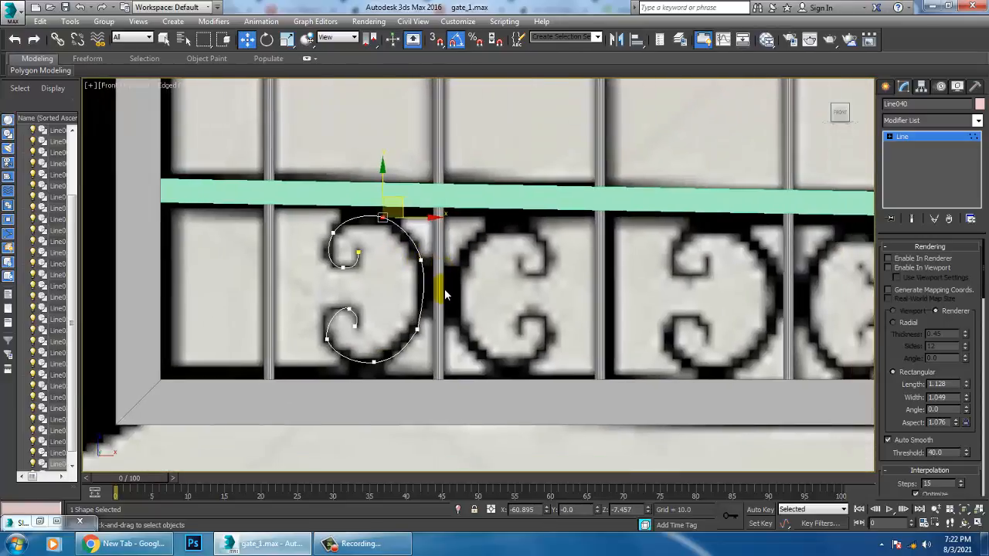
{"action": "scroll", "coordinate": [433, 284], "scroll_direction": "up", "scroll_amount": 3}
{"action": "right_click", "coordinate": [409, 338]}
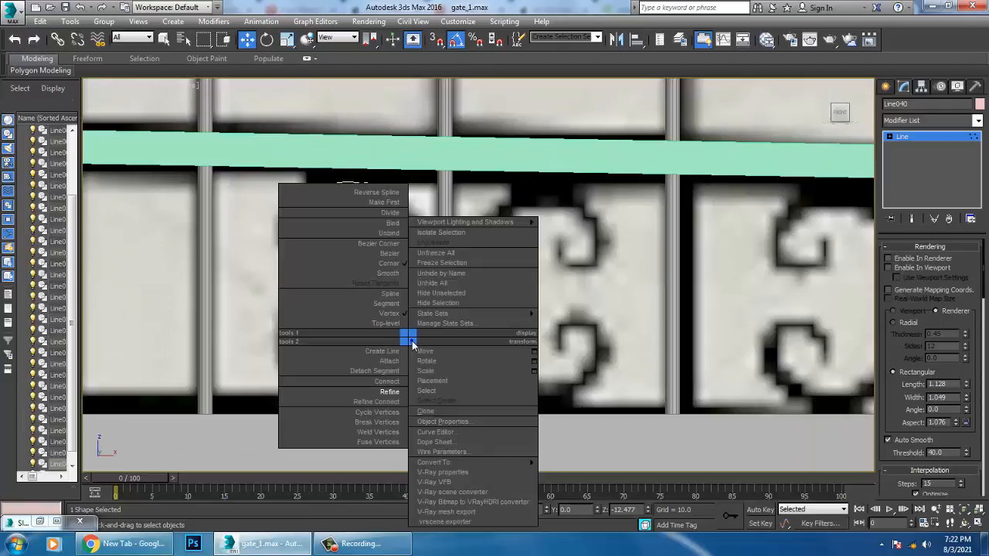
{"action": "left_click", "coordinate": [392, 276]}
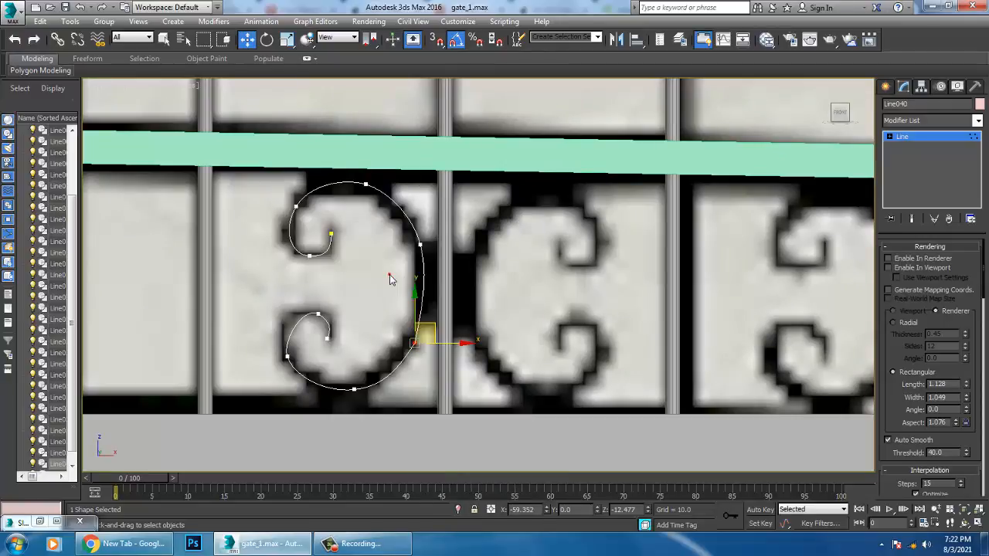
{"action": "right_click", "coordinate": [418, 339]}
{"action": "left_click", "coordinate": [409, 273]}
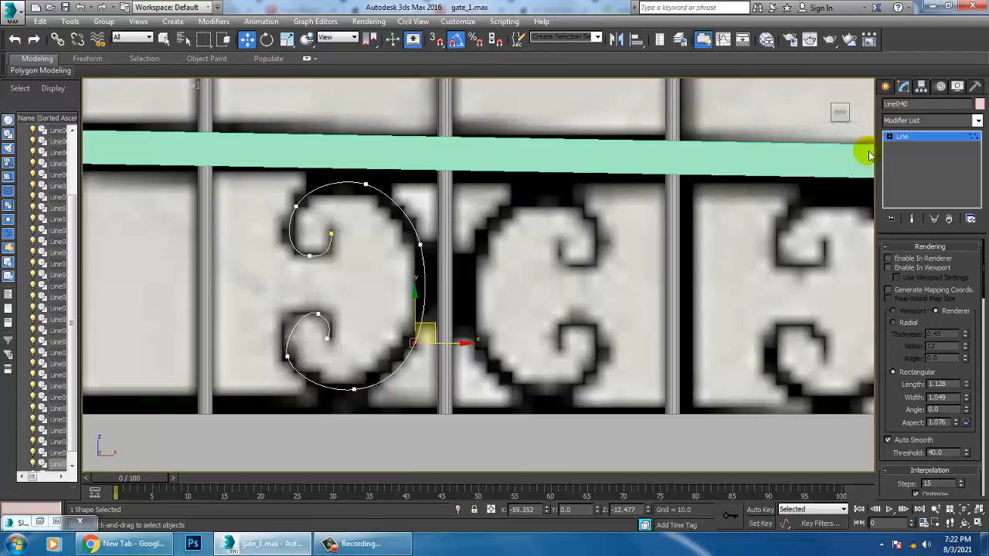
Step: Enable viewport rendering for the traced C-scroll and set its rectangular width to 0.441
{"action": "left_click", "coordinate": [889, 267]}
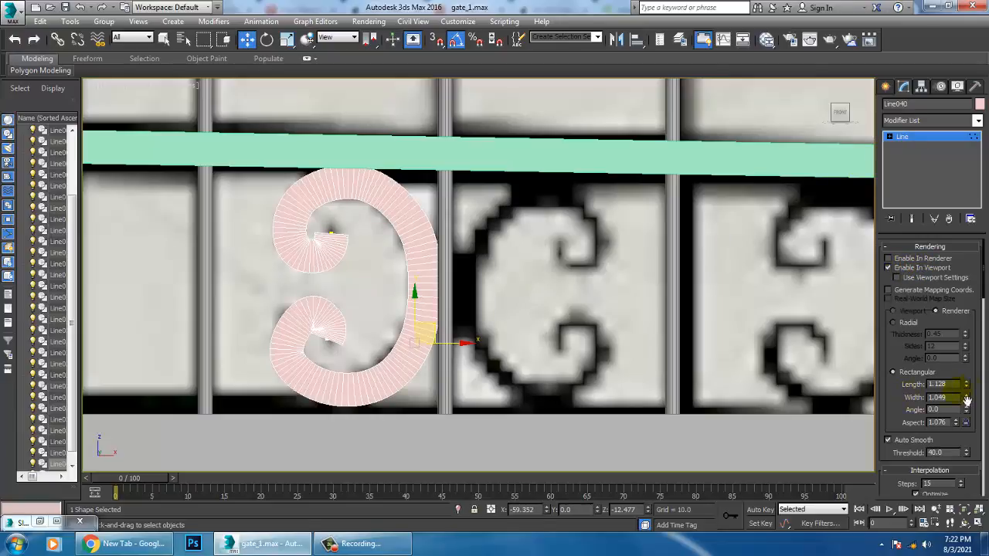
{"action": "left_click_drag", "start_coordinate": [966, 398], "coordinate": [17, 438]}
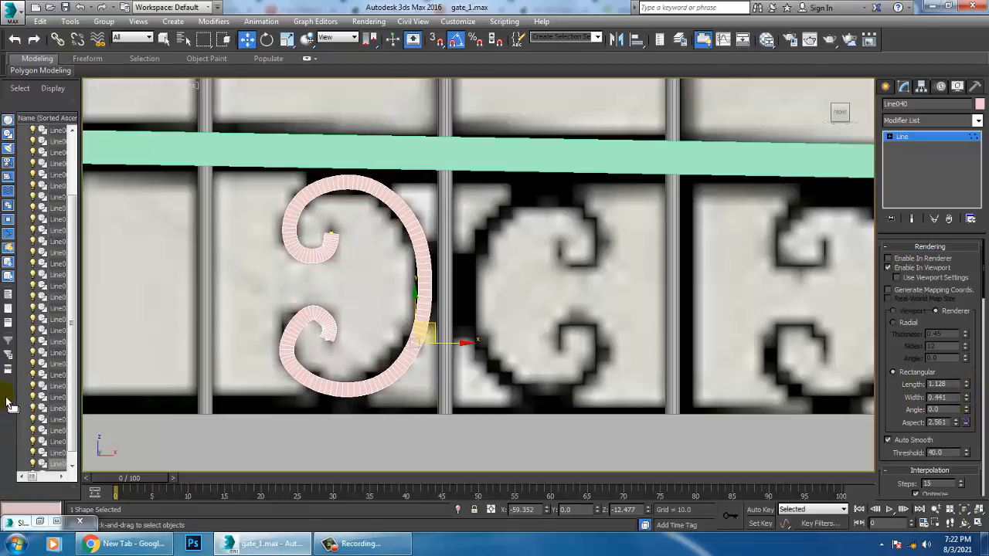
{"action": "left_click_drag", "start_coordinate": [461, 350], "coordinate": [467, 349]}
{"action": "key", "text": "ctrl+z"}
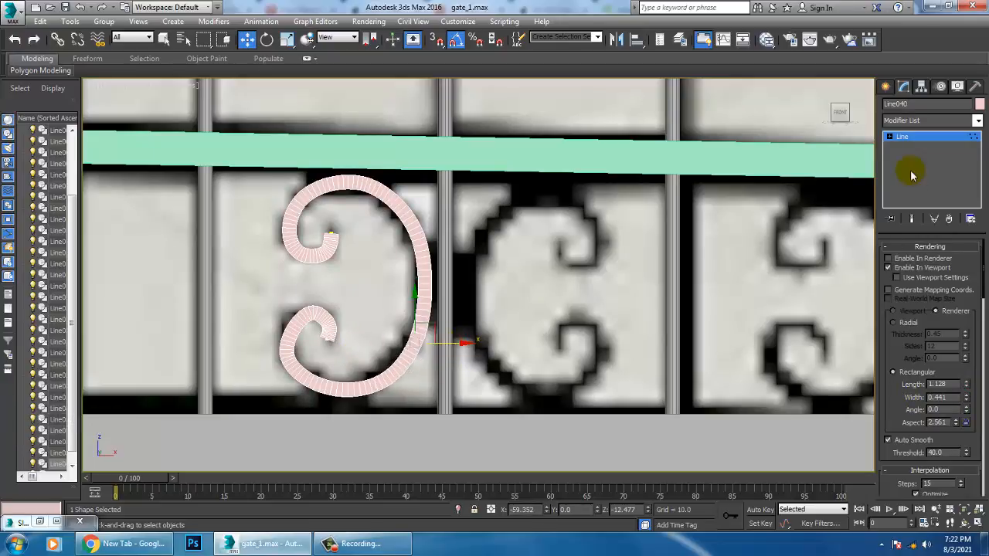
{"action": "left_click", "coordinate": [919, 138]}
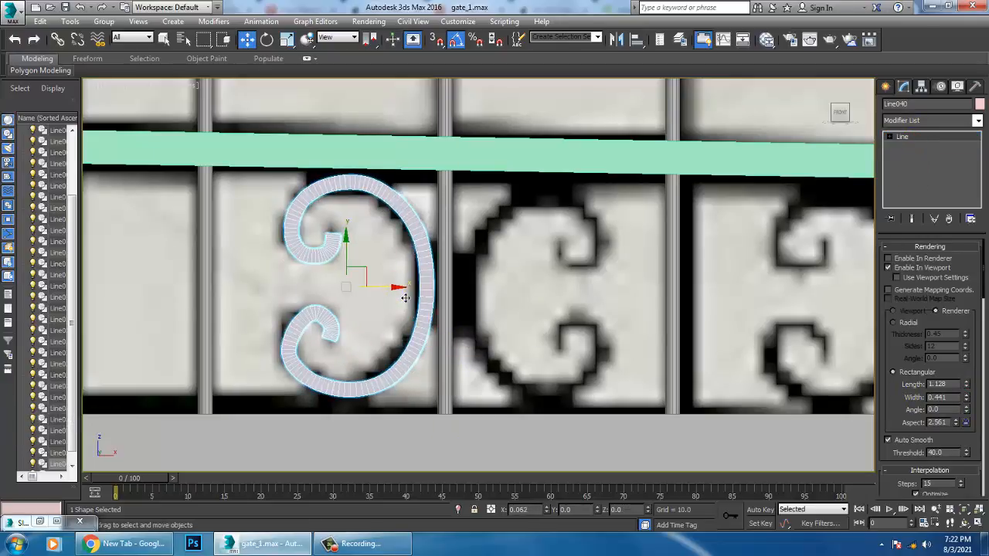
Step: Set the C-scroll's rectangular length to 0.327 and examine its thickness in perspective
{"action": "key", "text": "alt+w"}
{"action": "key", "text": "alt+w"}
{"action": "middle_click_drag", "start_coordinate": [610, 371], "coordinate": [619, 375], "text": "alt"}
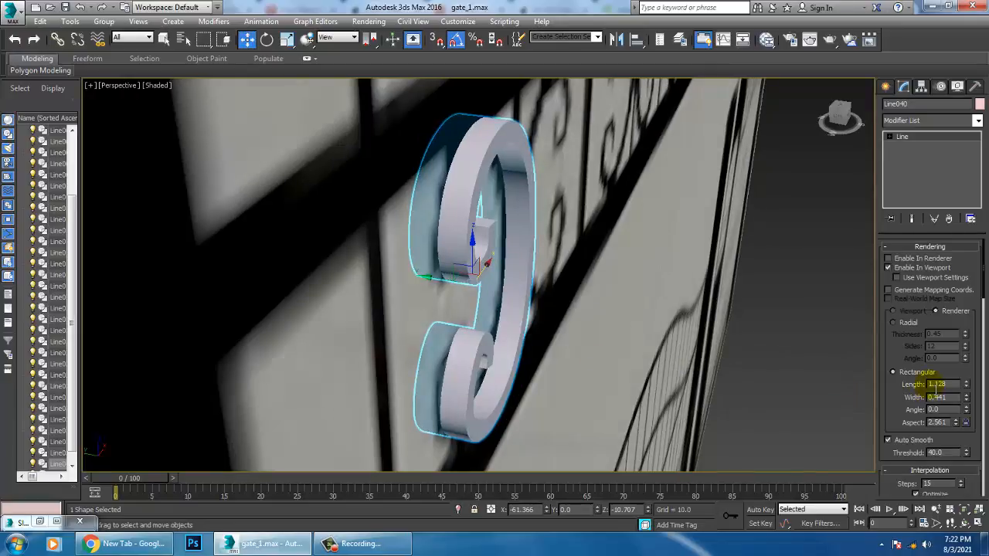
{"action": "left_click_drag", "start_coordinate": [966, 386], "coordinate": [976, 429]}
{"action": "key", "text": "F3"}
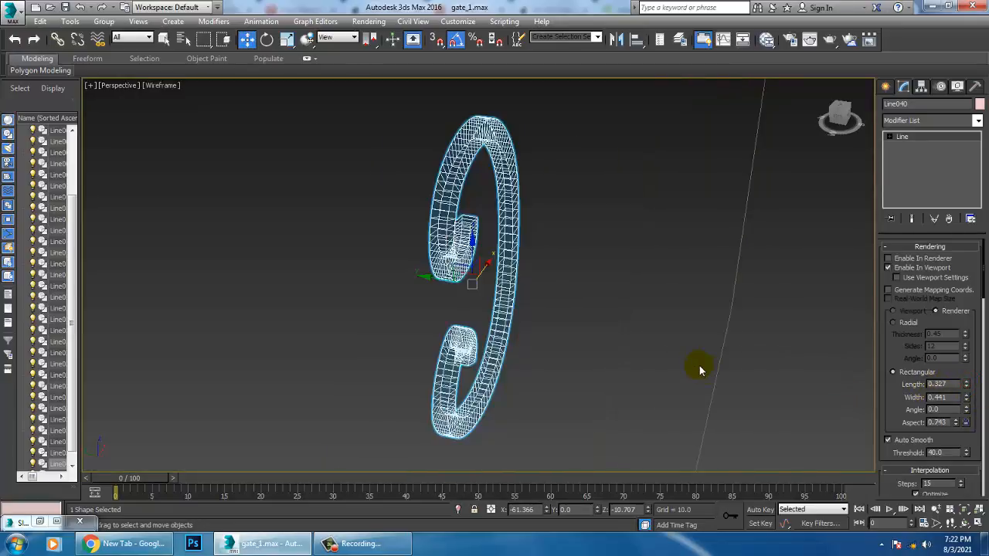
{"action": "key", "text": "F3"}
{"action": "key", "text": "F4"}
{"action": "key", "text": "F4"}
{"action": "key", "text": "alt+w"}
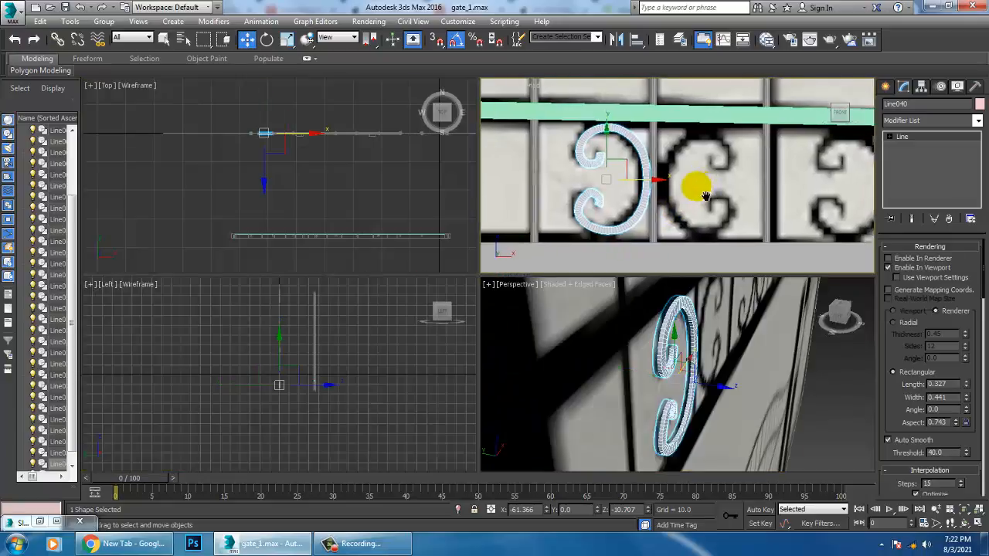
Step: Mirror the C-scroll across the X axis as a copy and place it on the other side of the adjacent picket
{"action": "key", "text": "alt+w"}
{"action": "scroll", "coordinate": [532, 247], "scroll_direction": "down", "scroll_amount": 2}
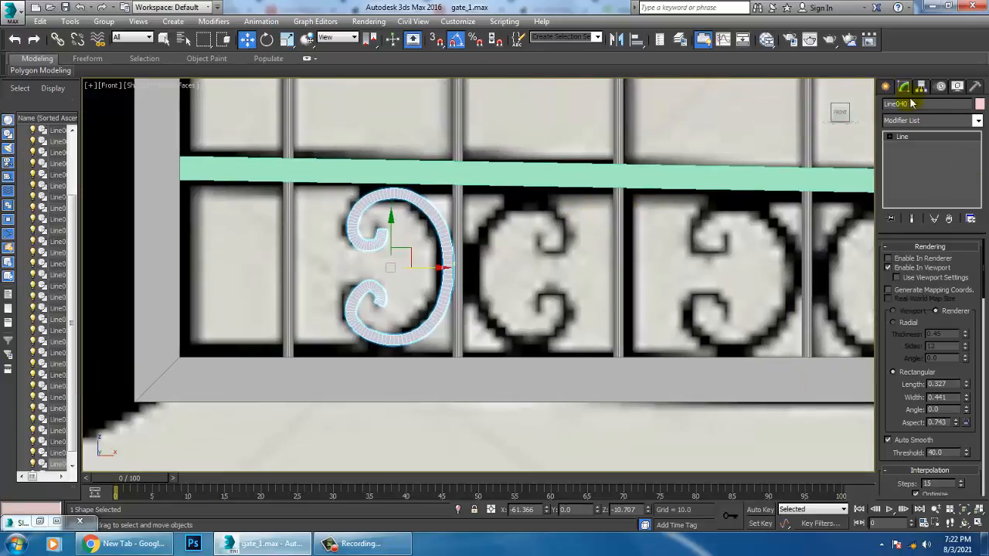
{"action": "left_click", "coordinate": [622, 43]}
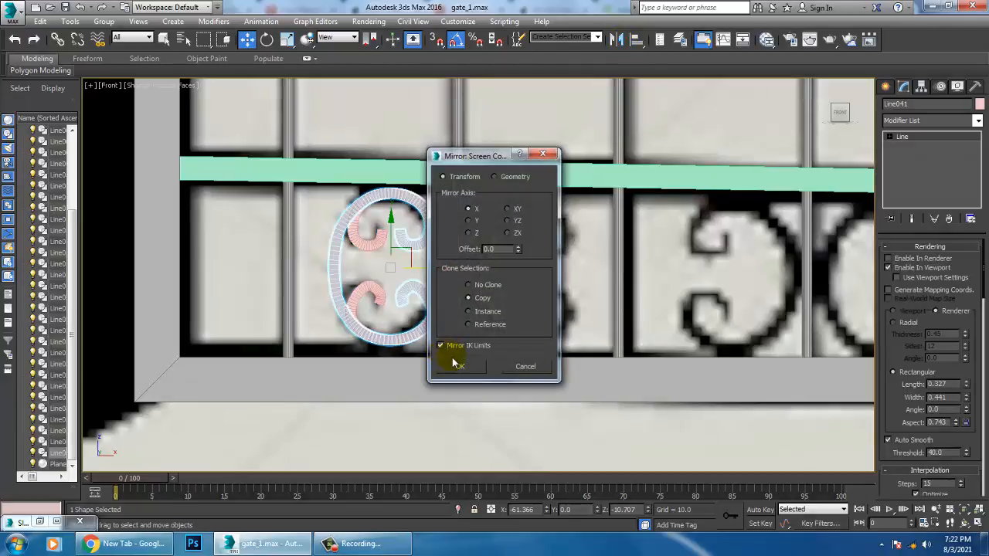
{"action": "left_click", "coordinate": [459, 367]}
{"action": "left_click_drag", "start_coordinate": [437, 292], "coordinate": [570, 294]}
Step: Clone the two facing scrolls as a copy and align them with the second scroll pair in the reference's bottom band
{"action": "left_click", "coordinate": [440, 328], "text": "ctrl"}
{"action": "scroll", "coordinate": [440, 325], "scroll_direction": "down", "scroll_amount": 3}
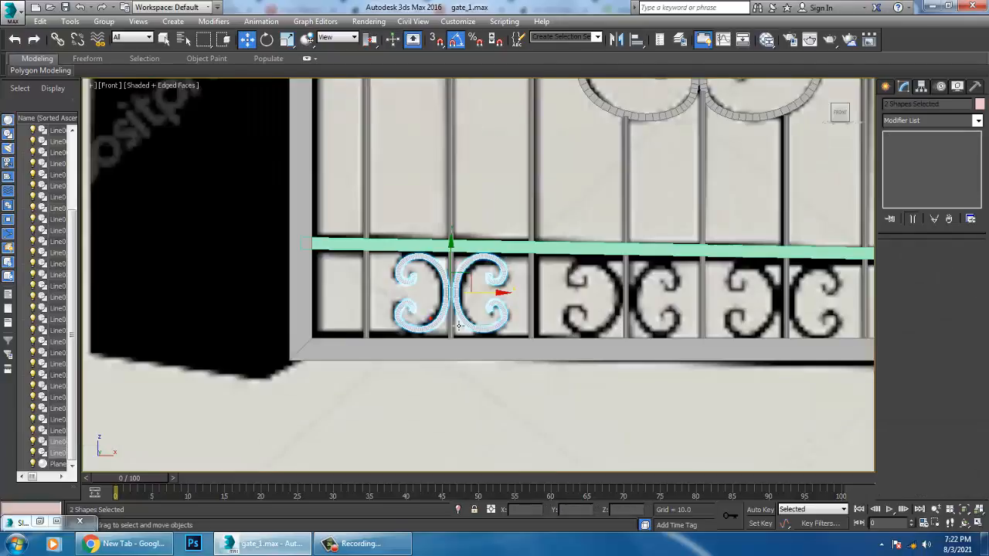
{"action": "scroll", "coordinate": [416, 303], "scroll_direction": "up", "scroll_amount": 1}
{"action": "mouse_move", "coordinate": [426, 306]}
{"action": "left_mouse_down", "text": "shift"}
{"action": "mouse_move", "coordinate": [576, 292]}
{"action": "mouse_move", "coordinate": [596, 337]}
{"action": "left_mouse_up", "text": "shift"}
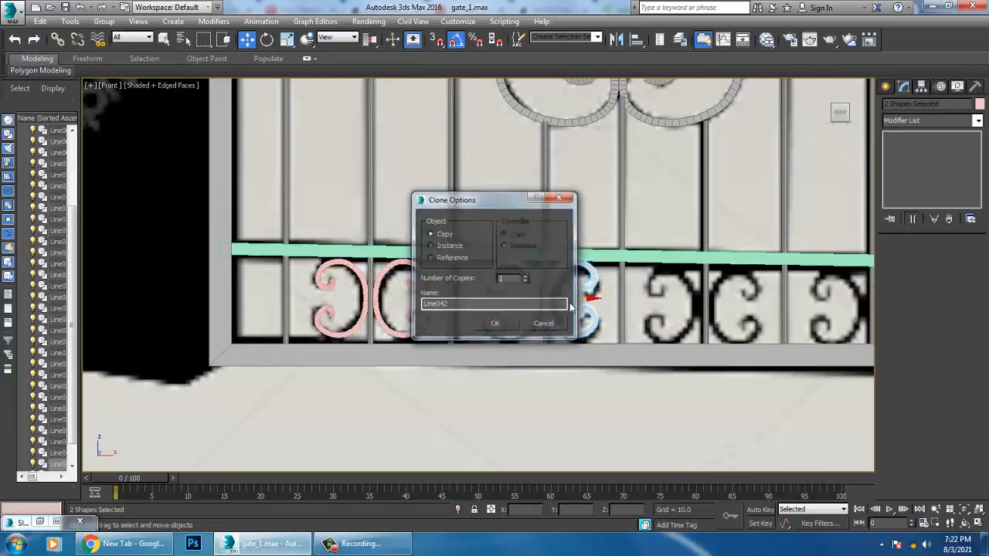
{"action": "left_click", "coordinate": [495, 323]}
{"action": "scroll", "coordinate": [506, 279], "scroll_direction": "up", "scroll_amount": 2}
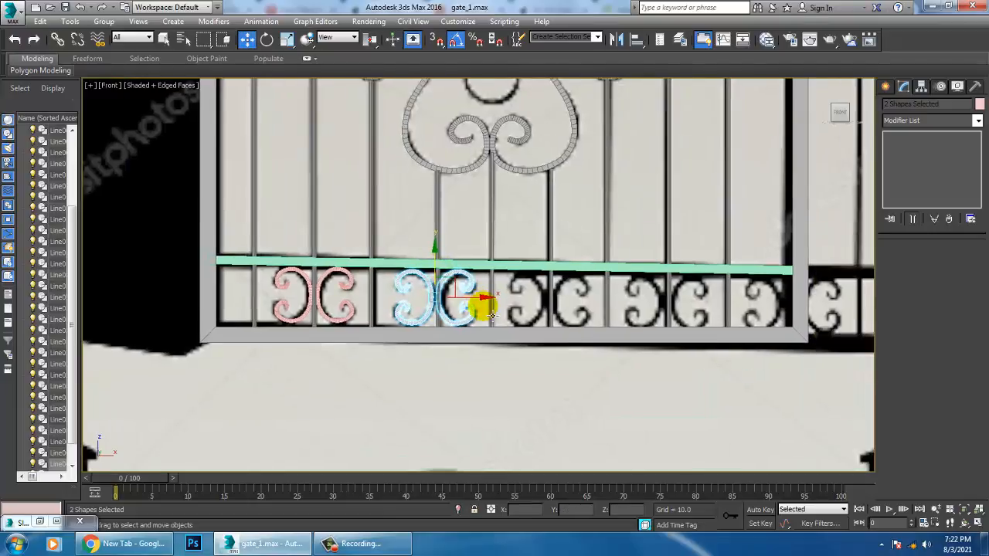
{"action": "left_click_drag", "start_coordinate": [458, 303], "coordinate": [461, 303]}
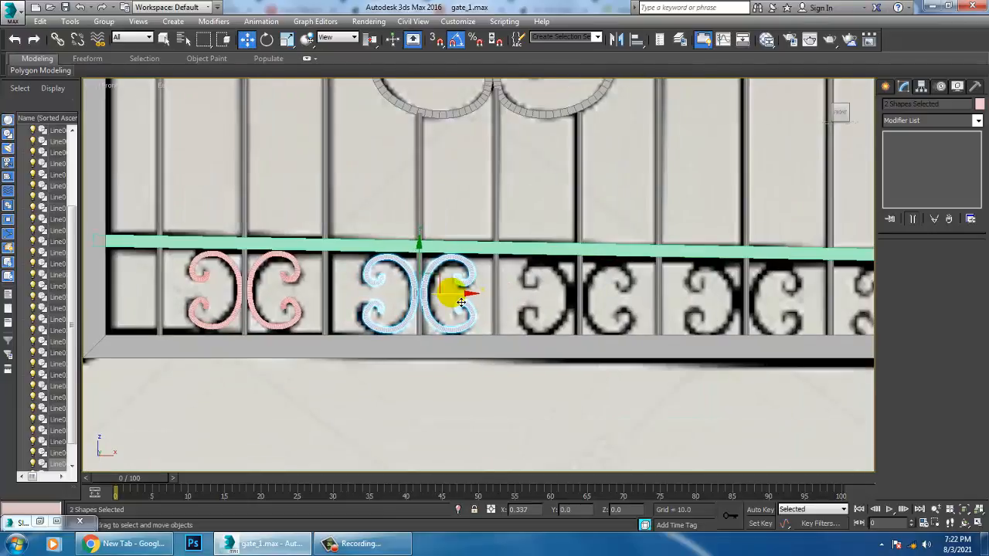
Step: Copy the scroll pair along X onto the third and fourth scroll pairs of the reference's bottom band
{"action": "middle_click_drag", "start_coordinate": [483, 301], "coordinate": [448, 318]}
{"action": "left_click_drag", "start_coordinate": [447, 310], "coordinate": [606, 316], "text": "shift"}
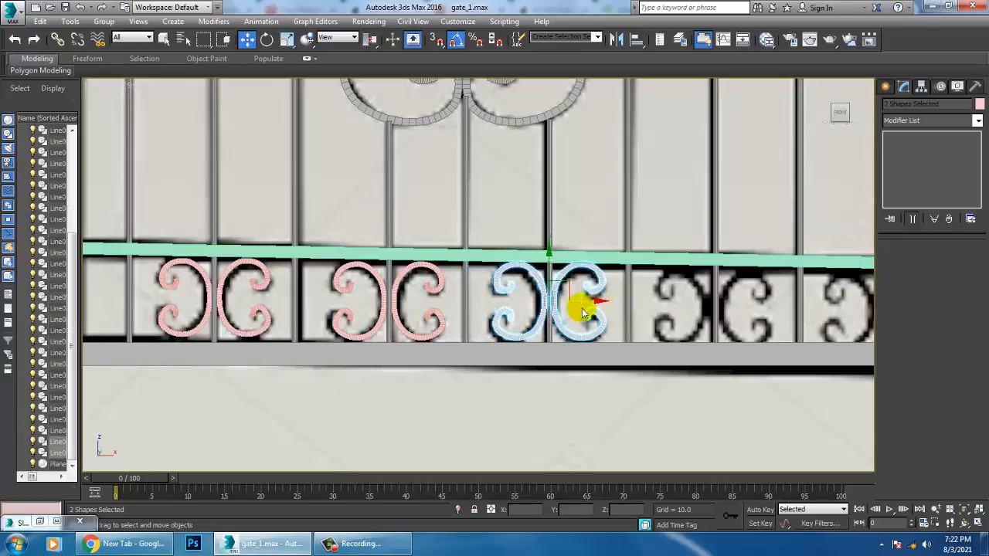
{"action": "left_click", "coordinate": [496, 323]}
{"action": "middle_click_drag", "start_coordinate": [604, 285], "coordinate": [404, 296]}
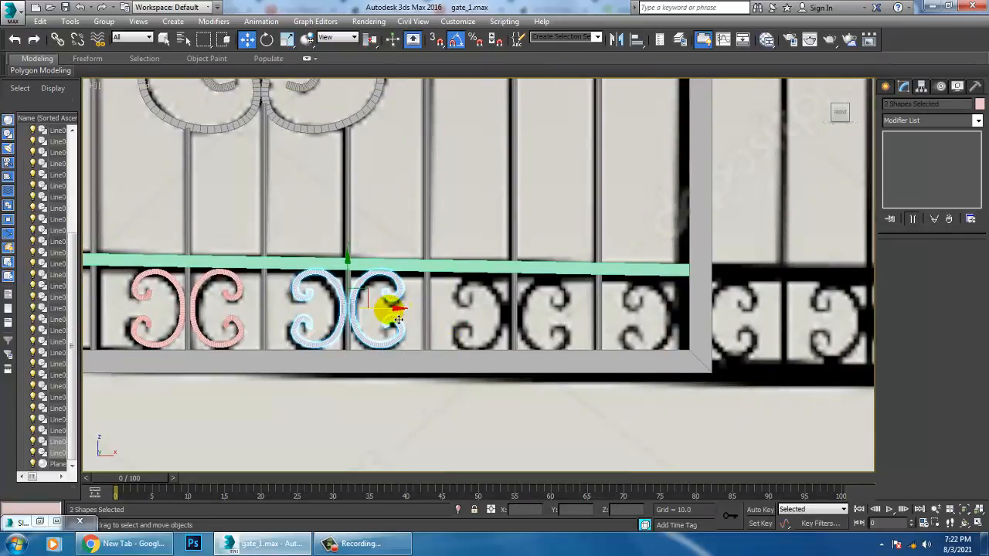
{"action": "left_click_drag", "start_coordinate": [397, 319], "coordinate": [558, 328], "text": "shift"}
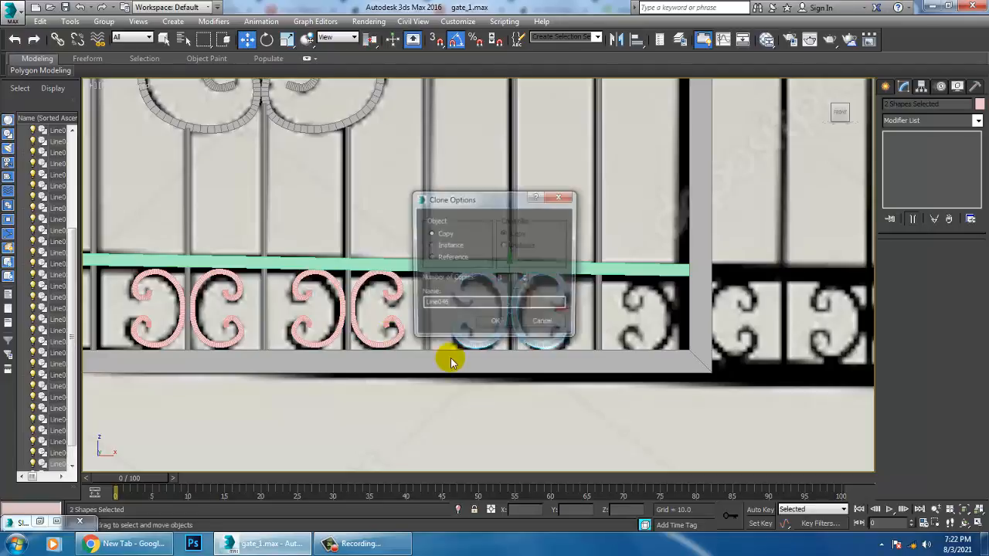
{"action": "left_click", "coordinate": [495, 322]}
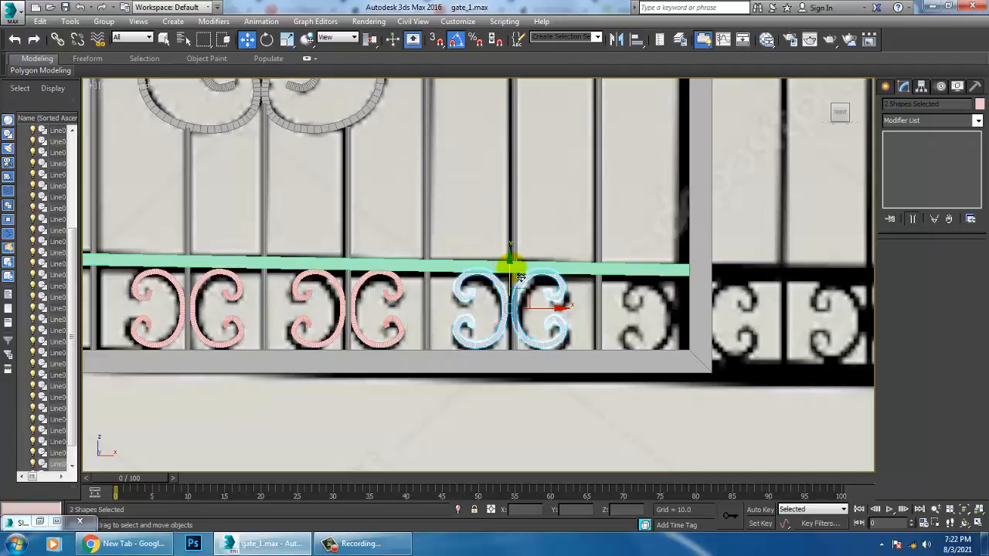
Step: Copy the left scroll of the fourth pair onto the single reference scroll beside the gate leaf's right frame post
{"action": "middle_click_drag", "start_coordinate": [604, 319], "coordinate": [532, 321]}
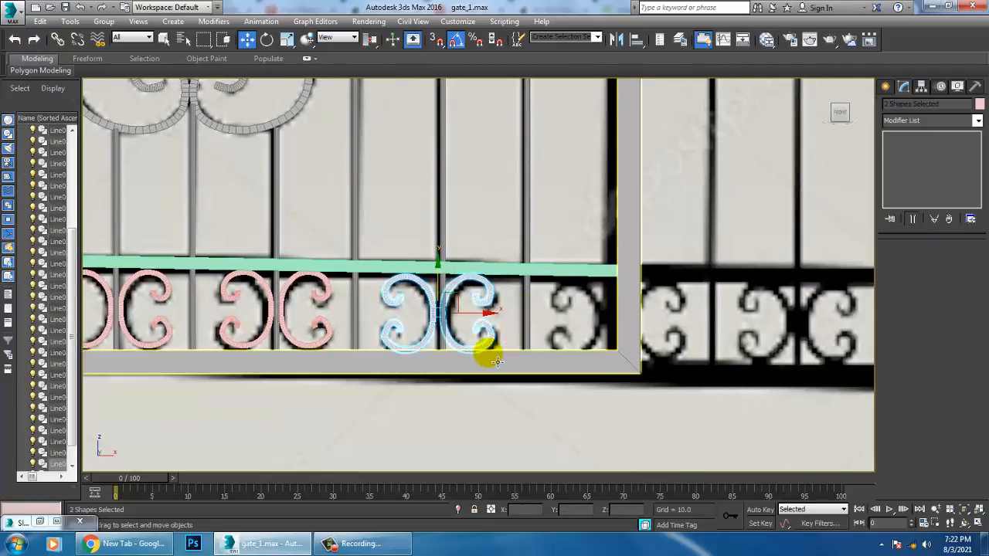
{"action": "left_click", "coordinate": [424, 342]}
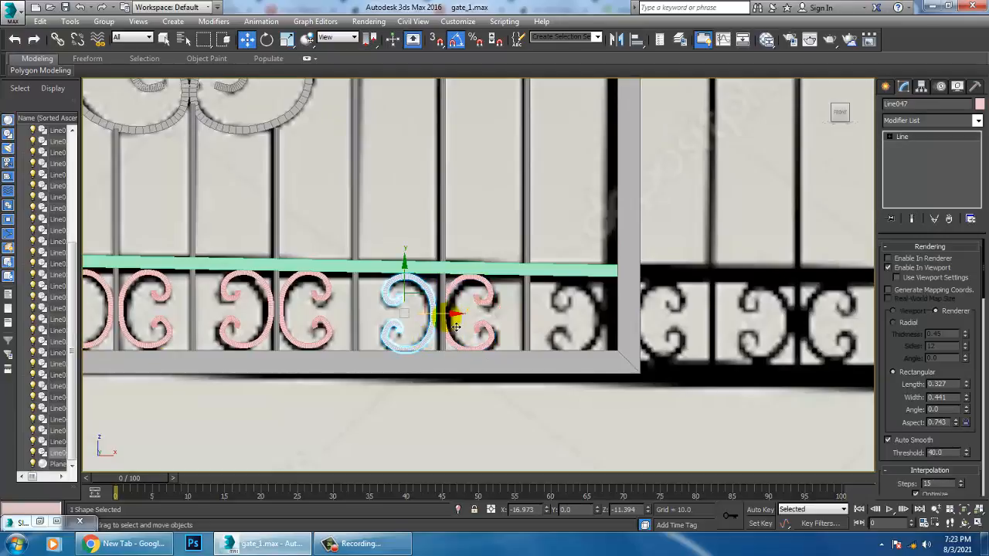
{"action": "mouse_move", "coordinate": [454, 340]}
{"action": "left_mouse_down"}
{"action": "mouse_move", "coordinate": [644, 340]}
{"action": "mouse_move", "coordinate": [616, 330]}
{"action": "mouse_move", "coordinate": [626, 332]}
{"action": "left_mouse_up"}
{"action": "left_click", "coordinate": [498, 327]}
{"action": "scroll", "coordinate": [518, 349], "scroll_direction": "down", "scroll_amount": 6}
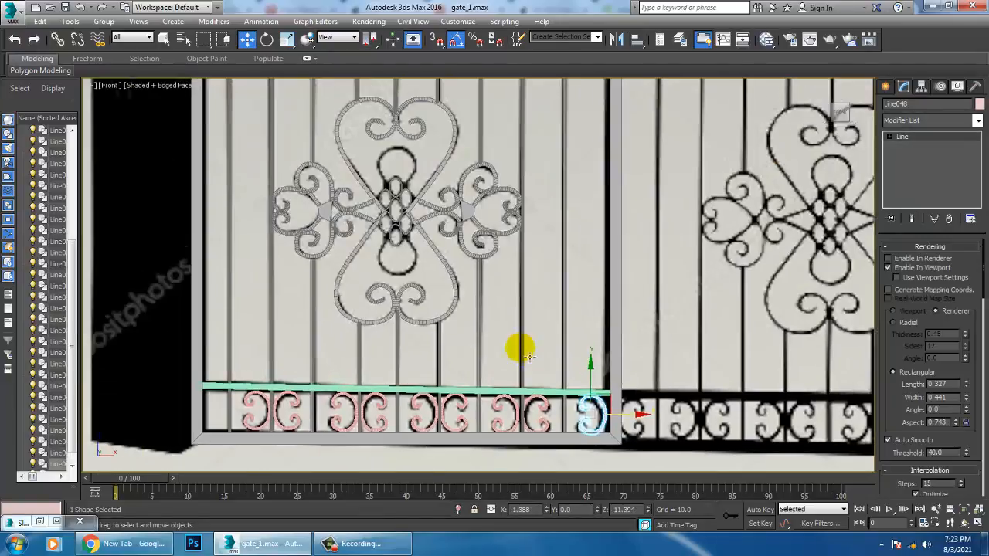
Step: Draw a renderable Circle over the first full reference ring between the two curved upper rails
{"action": "scroll", "coordinate": [445, 244], "scroll_direction": "up", "scroll_amount": 8}
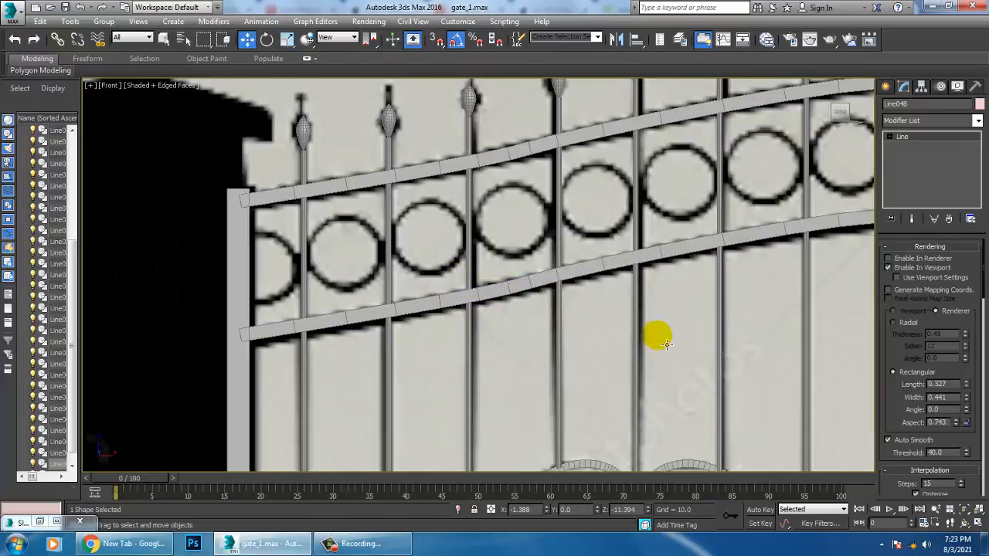
{"action": "left_click", "coordinate": [886, 87]}
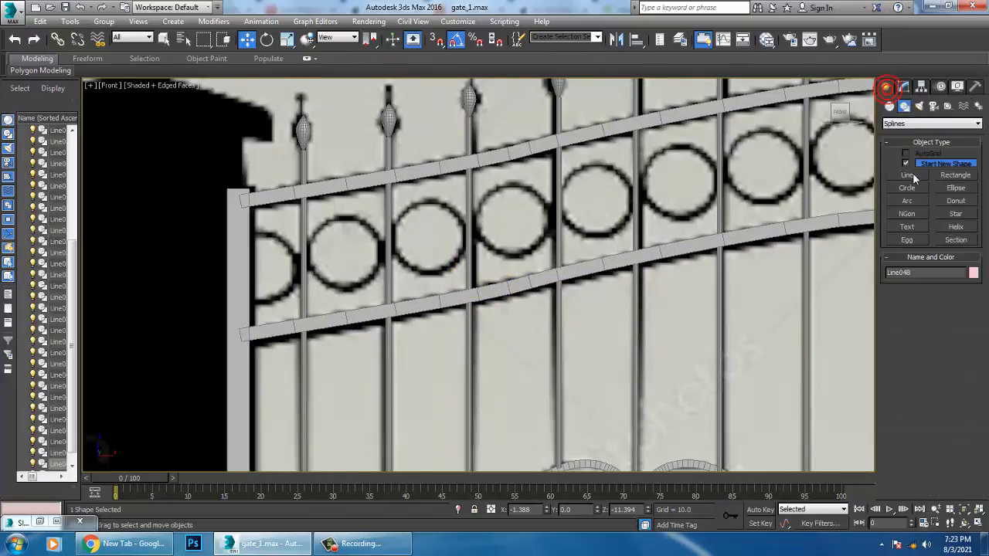
{"action": "left_click", "coordinate": [907, 188]}
{"action": "left_click_drag", "start_coordinate": [343, 251], "coordinate": [369, 277]}
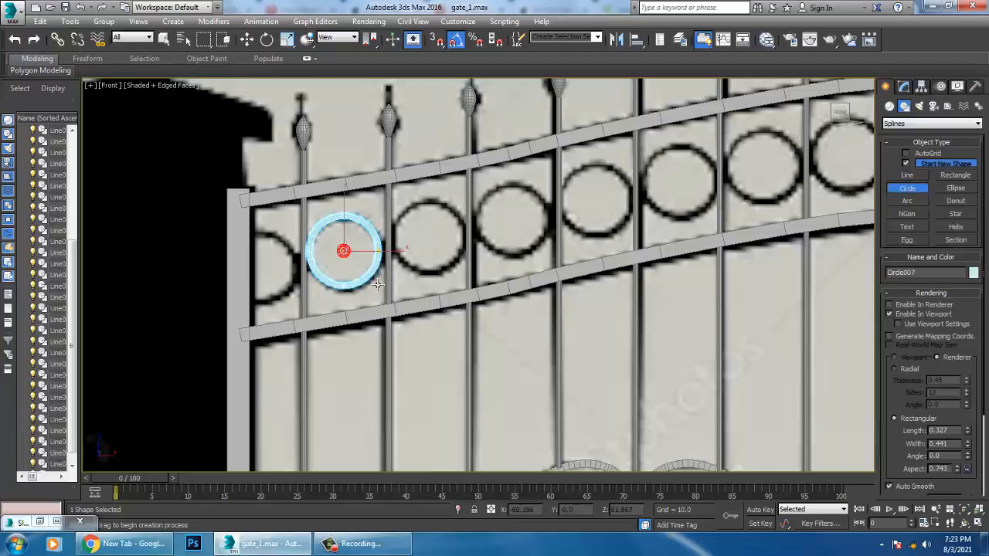
{"action": "key", "text": "w"}
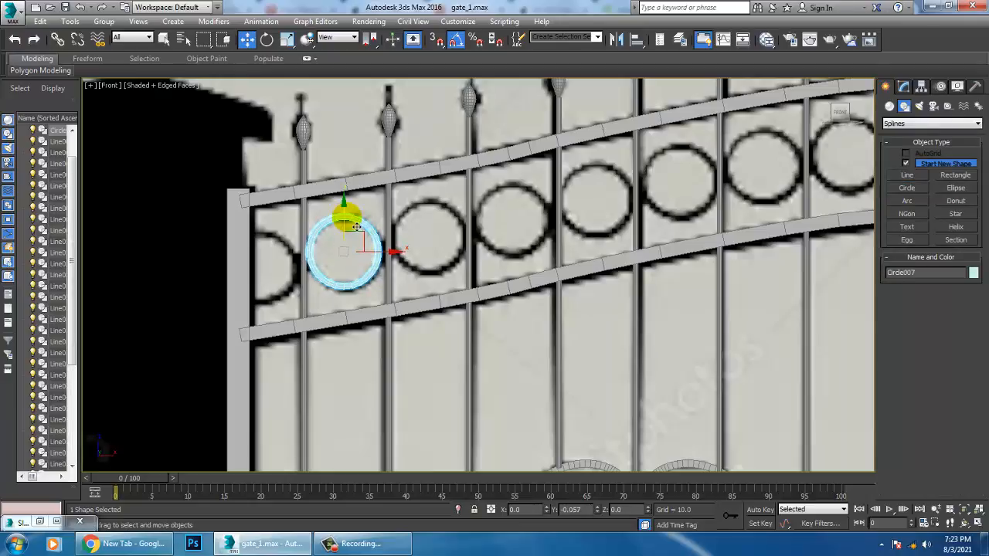
Step: Clone the circle as copies onto the second, third and fourth rings between the curved upper rails
{"action": "left_click_drag", "start_coordinate": [374, 245], "coordinate": [617, 186], "text": "shift"}
{"action": "left_click", "coordinate": [483, 322]}
{"action": "left_click", "coordinate": [509, 327]}
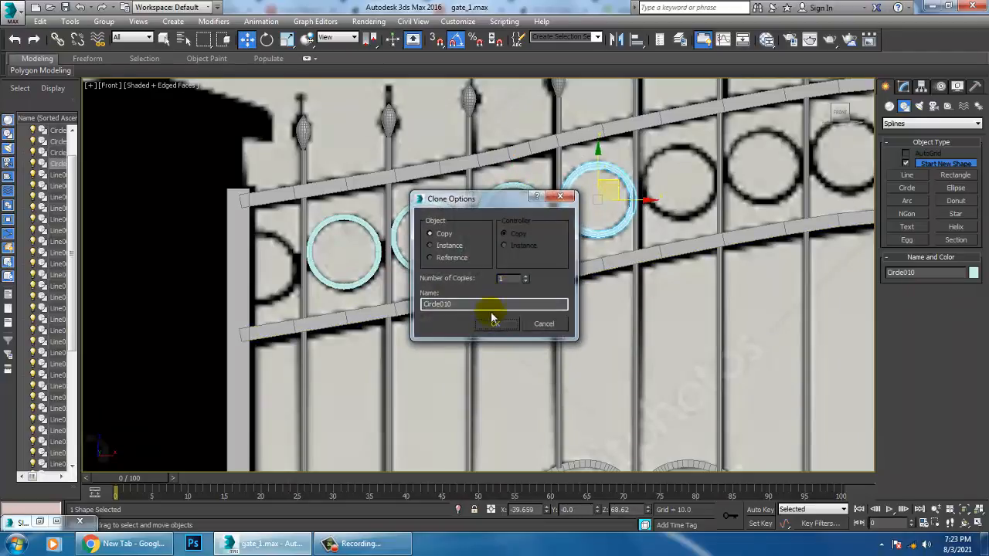
{"action": "left_click", "coordinate": [497, 324]}
Step: Copy the circle onto the fifth, sixth and seventh reference rings, following the rise of the upper rails
{"action": "middle_click_drag", "start_coordinate": [714, 274], "coordinate": [502, 349]}
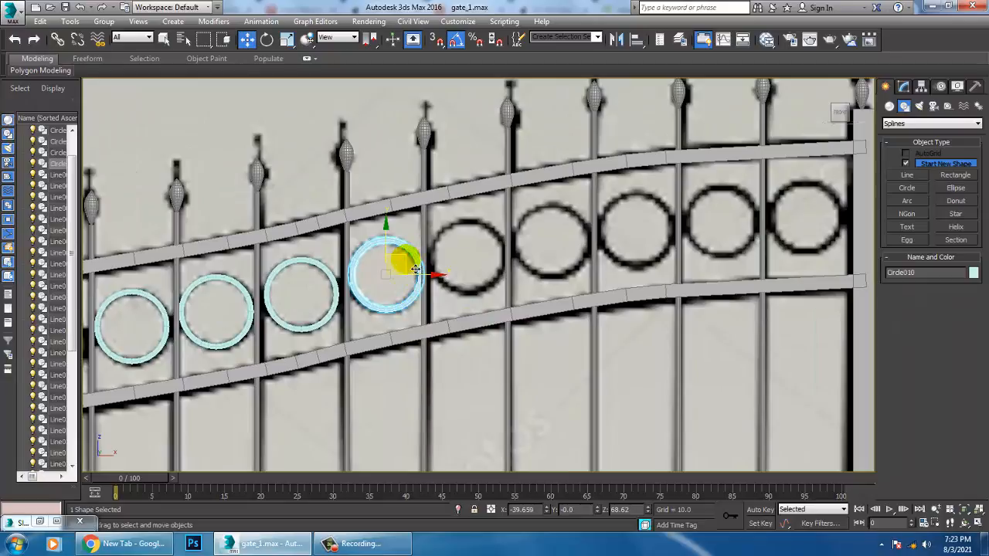
{"action": "left_click_drag", "start_coordinate": [416, 269], "coordinate": [580, 234], "text": "shift"}
{"action": "left_click", "coordinate": [499, 324]}
{"action": "left_click", "coordinate": [501, 324]}
{"action": "middle_click_drag", "start_coordinate": [577, 235], "coordinate": [447, 272]}
{"action": "left_click_drag", "start_coordinate": [448, 272], "coordinate": [531, 260], "text": "shift"}
{"action": "left_click", "coordinate": [541, 325]}
Step: Copy the circle onto the last two reference rings before the gate leaf's right frame post
{"action": "middle_click_drag", "start_coordinate": [646, 284], "coordinate": [500, 304]}
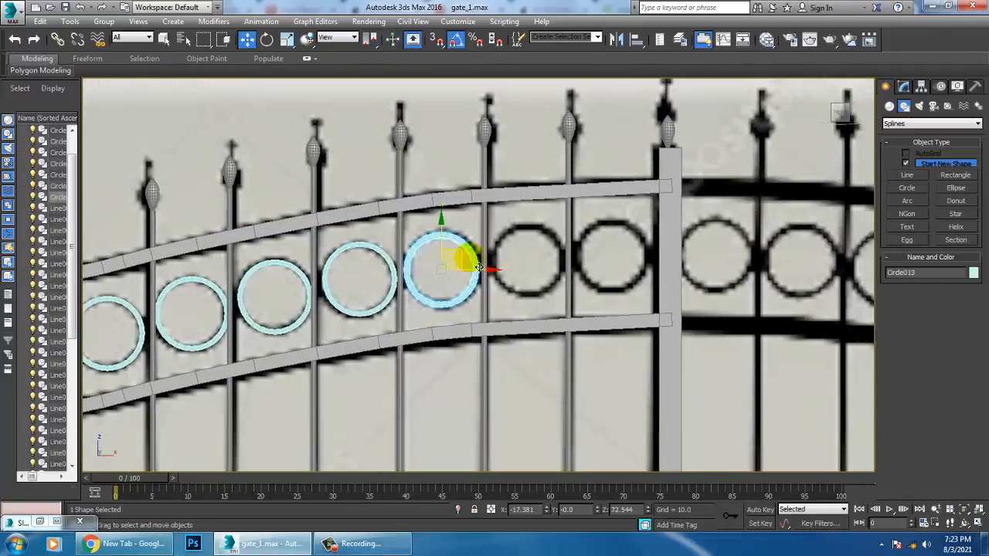
{"action": "mouse_move", "coordinate": [479, 267]}
{"action": "left_mouse_down", "text": "shift"}
{"action": "mouse_move", "coordinate": [659, 242]}
{"action": "mouse_move", "coordinate": [645, 246]}
{"action": "left_mouse_up", "text": "shift"}
{"action": "left_click", "coordinate": [496, 325]}
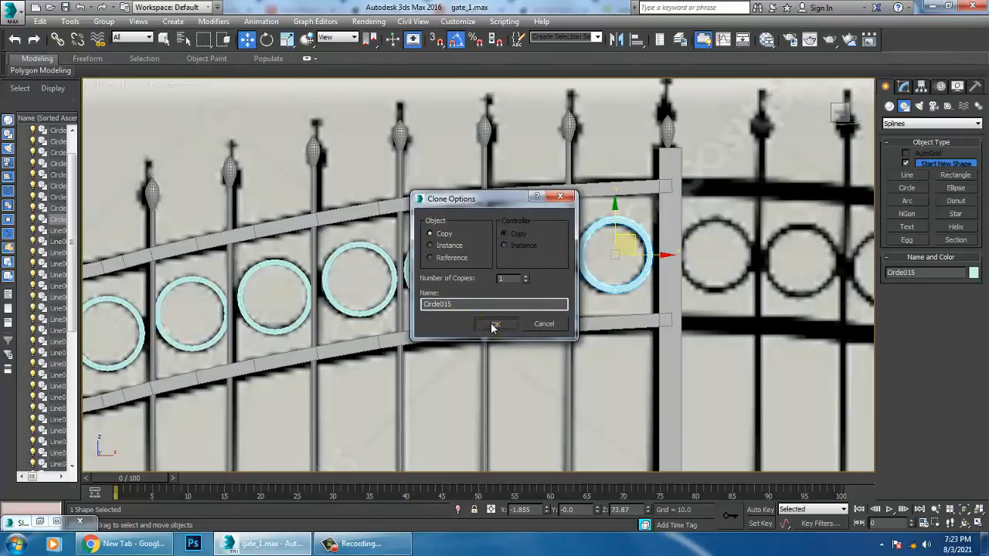
{"action": "left_click", "coordinate": [493, 328]}
Step: Draw a renderable Arc over the reference half ring beside the left frame post, between the curved upper rails
{"action": "scroll", "coordinate": [492, 326], "scroll_direction": "down", "scroll_amount": 4}
{"action": "middle_click_drag", "start_coordinate": [490, 325], "coordinate": [712, 279]}
{"action": "scroll", "coordinate": [712, 279], "scroll_direction": "up", "scroll_amount": 2}
{"action": "middle_click_drag", "start_coordinate": [458, 277], "coordinate": [506, 278]}
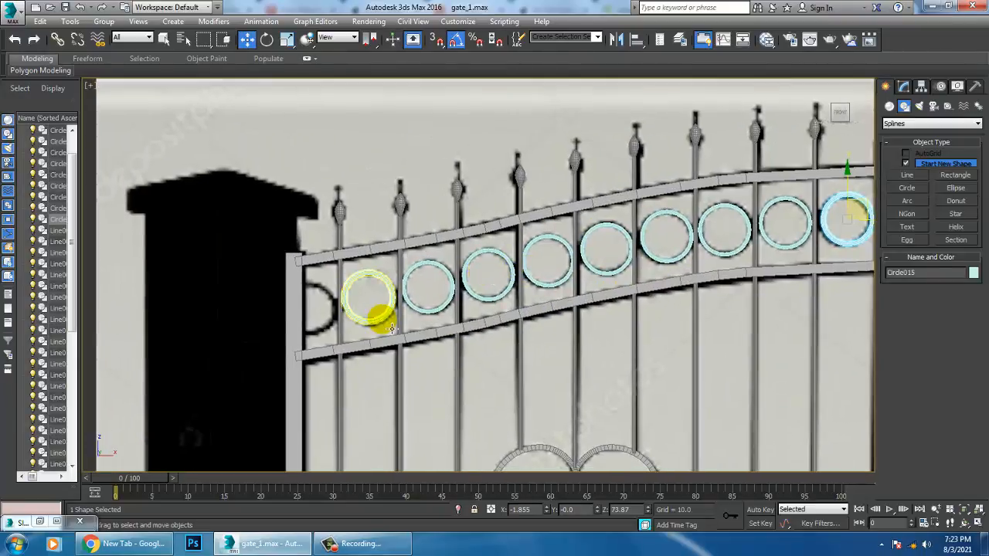
{"action": "left_click", "coordinate": [385, 320]}
{"action": "middle_click_drag", "start_coordinate": [430, 304], "coordinate": [557, 281]}
{"action": "scroll", "coordinate": [556, 281], "scroll_direction": "up", "scroll_amount": 2}
{"action": "left_click", "coordinate": [915, 177]}
{"action": "middle_click_drag", "start_coordinate": [419, 299], "coordinate": [440, 296]}
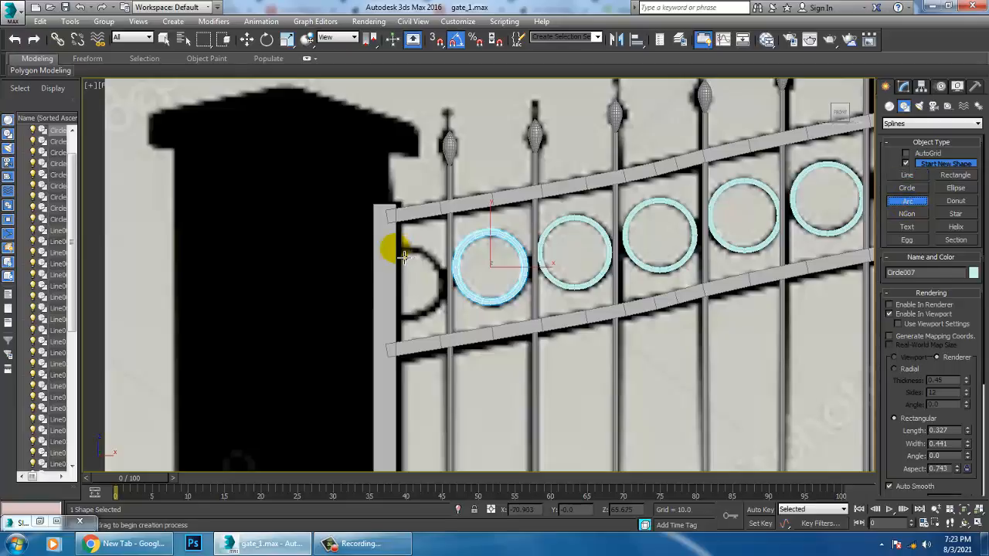
{"action": "left_click_drag", "start_coordinate": [403, 257], "coordinate": [404, 300]}
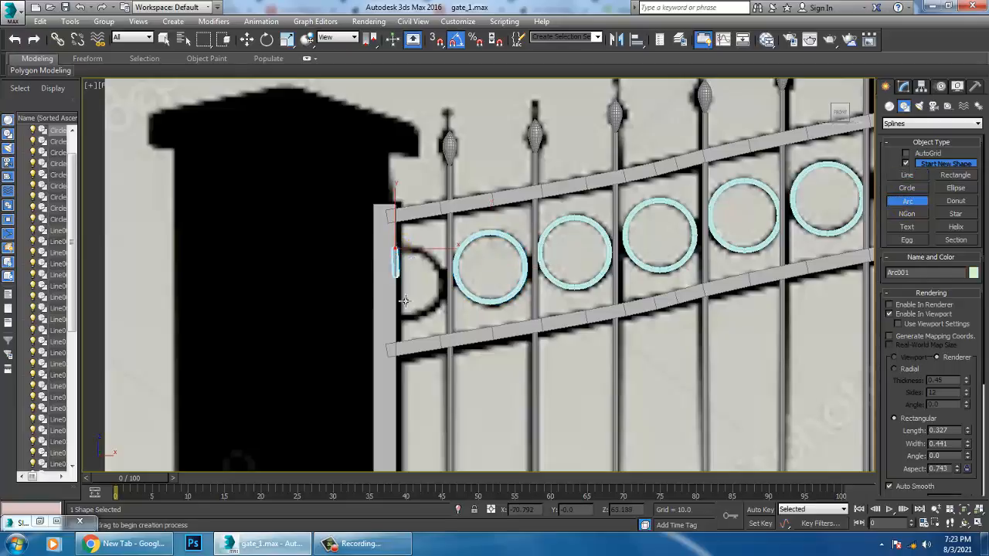
{"action": "left_click", "coordinate": [450, 283]}
{"action": "key", "text": "w"}
Step: Nudge the half-ring arc slightly upward to match the reference
{"action": "scroll", "coordinate": [464, 306], "scroll_direction": "down", "scroll_amount": 1}
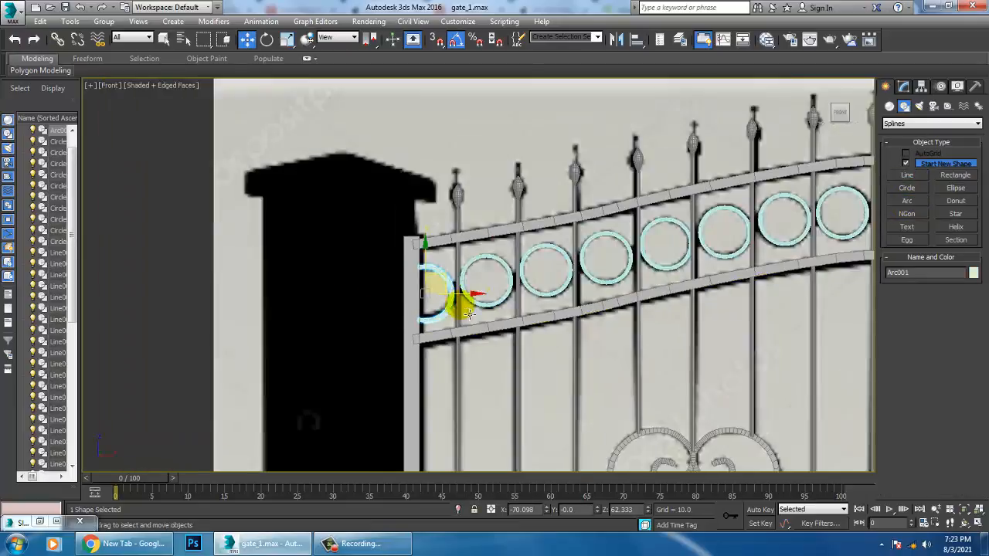
{"action": "middle_click_drag", "start_coordinate": [463, 306], "coordinate": [486, 312]}
{"action": "scroll", "coordinate": [484, 314], "scroll_direction": "up", "scroll_amount": 2}
{"action": "key", "text": "1"}
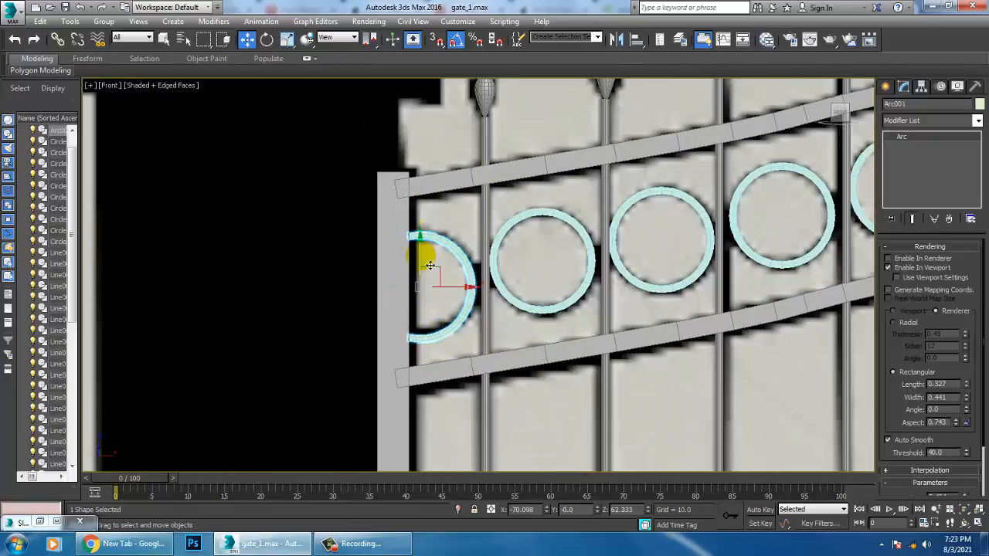
Step: Inspect the scrolls and rings against the rest of the gate in the perspective view
{"action": "key", "text": "alt+w"}
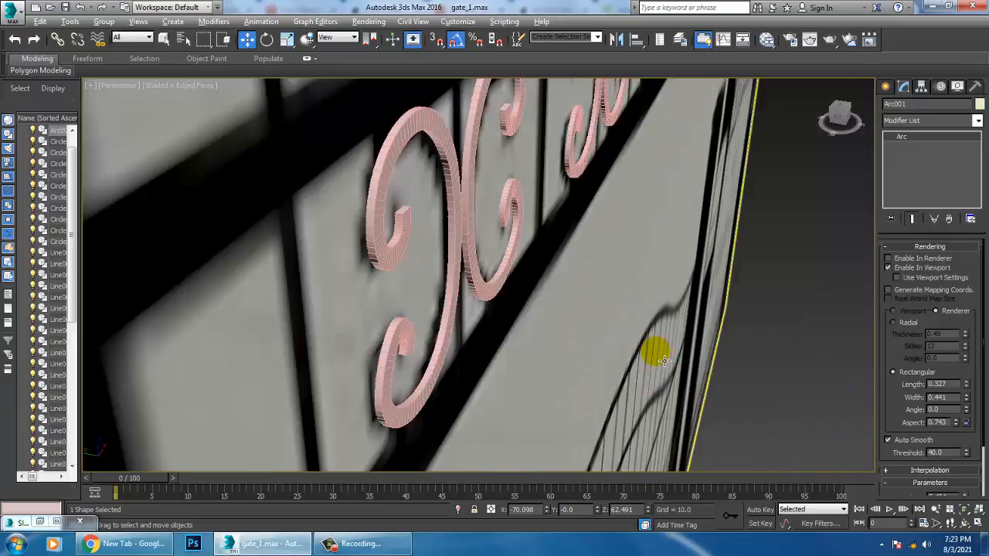
{"action": "scroll", "coordinate": [665, 358], "scroll_direction": "down", "scroll_amount": 5}
{"action": "key", "text": "alt+w"}
{"action": "scroll", "coordinate": [783, 177], "scroll_direction": "down", "scroll_amount": 2}
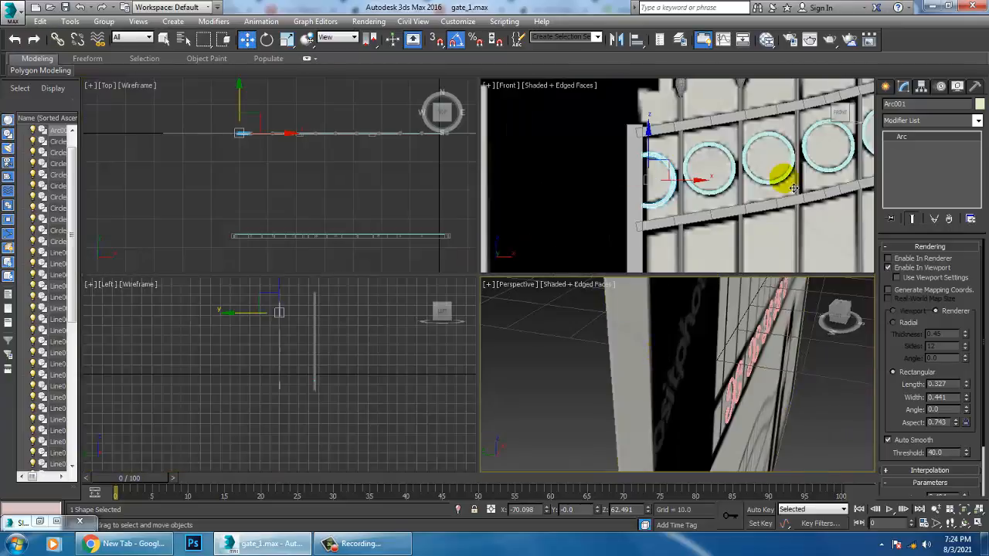
Step: Trace the round reference loop above the central oval cluster with a renderable Line, starting and ending beside the topmost oval
{"action": "scroll", "coordinate": [696, 193], "scroll_direction": "down", "scroll_amount": 2}
{"action": "key", "text": "alt+w"}
{"action": "scroll", "coordinate": [618, 286], "scroll_direction": "up", "scroll_amount": 10}
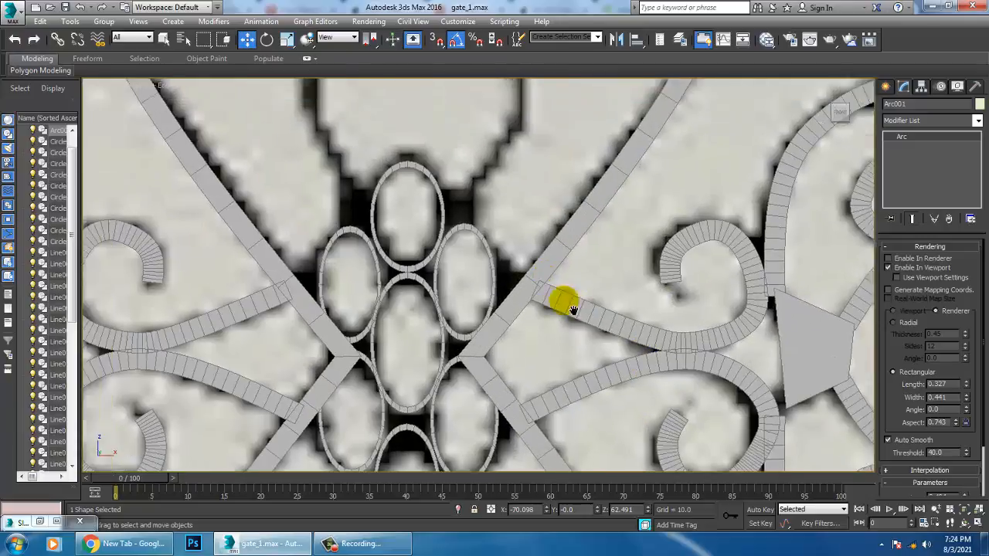
{"action": "middle_click_drag", "start_coordinate": [573, 310], "coordinate": [630, 421]}
{"action": "scroll", "coordinate": [630, 422], "scroll_direction": "down", "scroll_amount": 2}
{"action": "left_click", "coordinate": [886, 87]}
{"action": "left_click", "coordinate": [907, 176]}
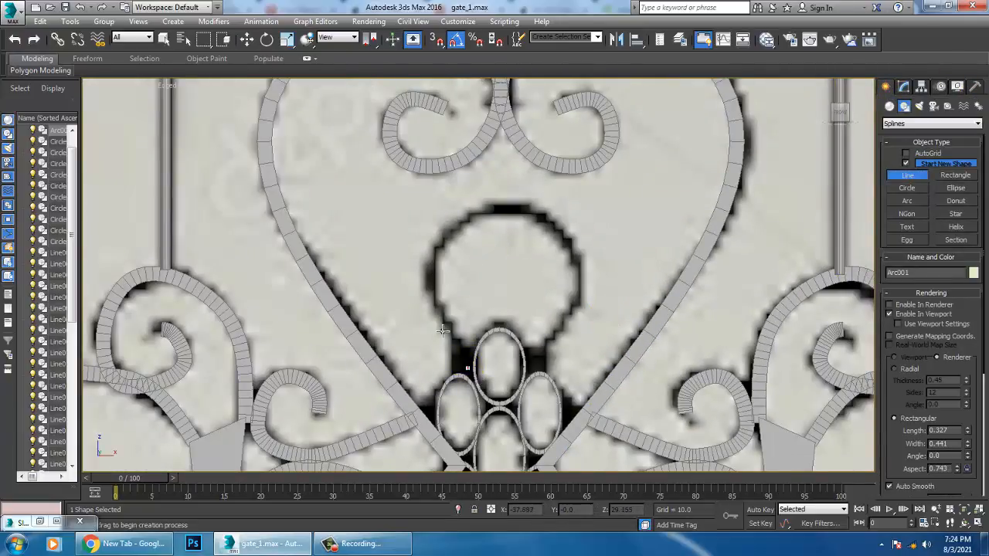
{"action": "left_click", "coordinate": [467, 368]}
{"action": "left_click", "coordinate": [431, 267]}
{"action": "left_click", "coordinate": [507, 207]}
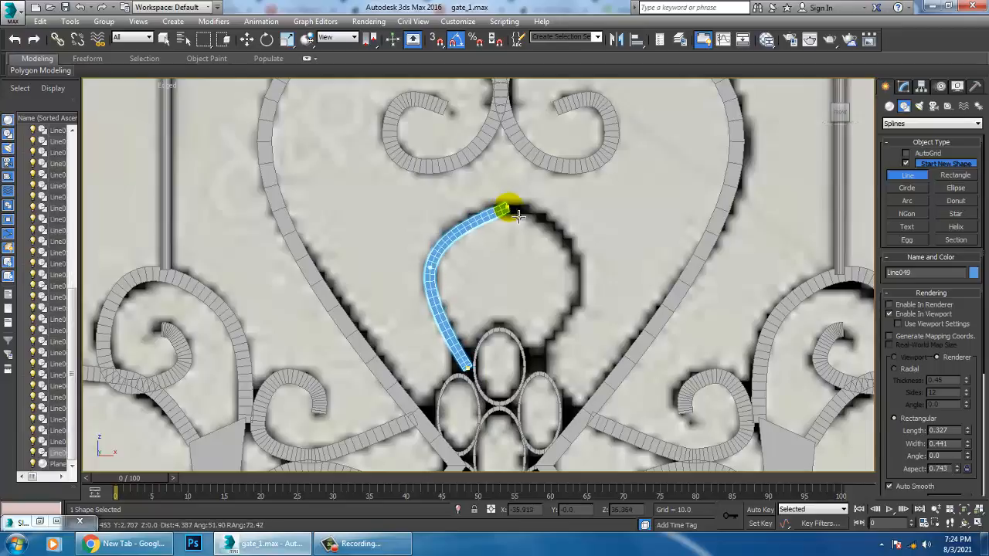
{"action": "left_click", "coordinate": [580, 276]}
{"action": "left_click_drag", "start_coordinate": [589, 288], "coordinate": [570, 329]}
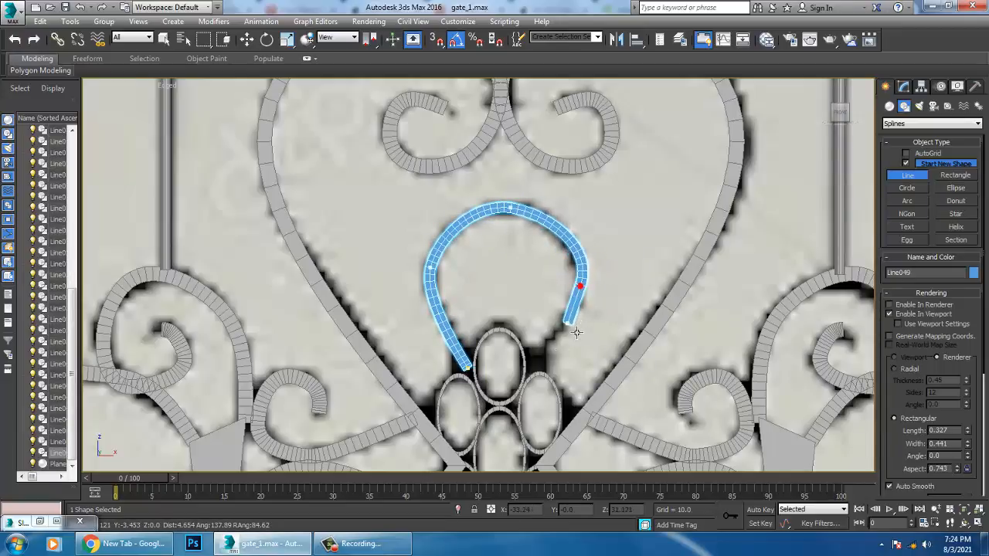
{"action": "right_click", "coordinate": [526, 375]}
{"action": "right_click", "coordinate": [524, 375]}
Step: Nudge the loop's top vertex slightly upward to match the reference and leave vertex editing
{"action": "middle_click_drag", "start_coordinate": [545, 256], "coordinate": [561, 256]}
{"action": "key", "text": "1"}
{"action": "left_click_drag", "start_coordinate": [480, 187], "coordinate": [574, 240]}
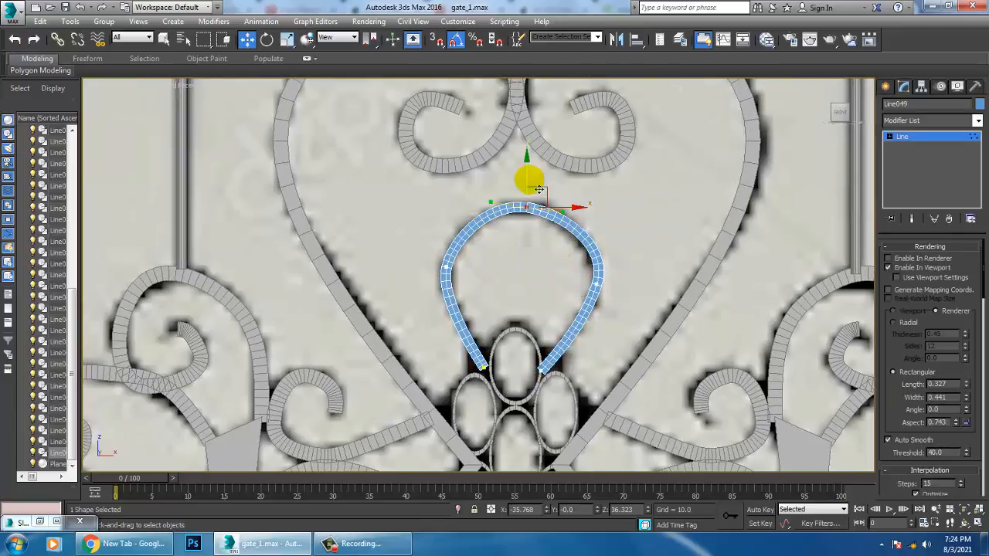
{"action": "left_click", "coordinate": [539, 189]}
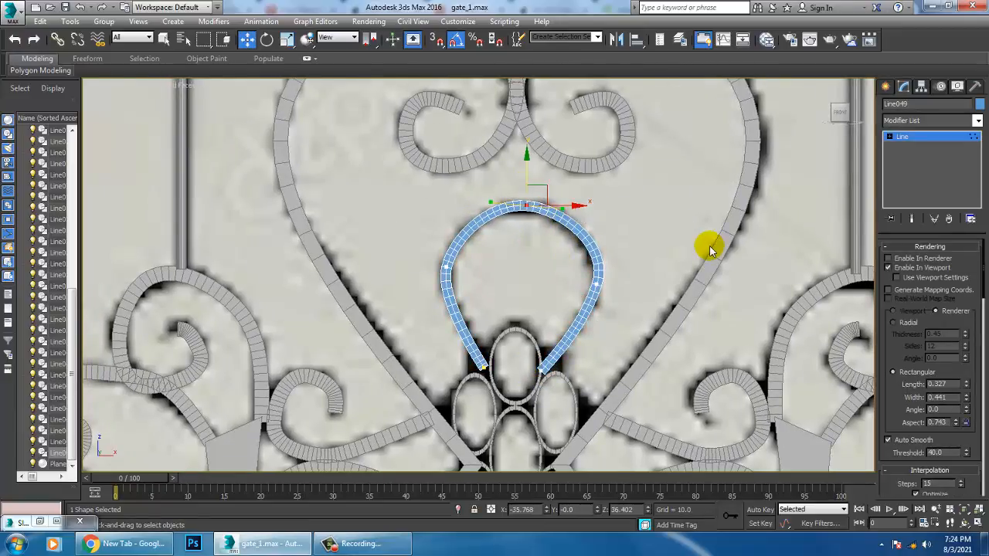
{"action": "middle_click_drag", "start_coordinate": [603, 297], "coordinate": [601, 216]}
{"action": "scroll", "coordinate": [599, 217], "scroll_direction": "down", "scroll_amount": 2}
{"action": "scroll", "coordinate": [524, 256], "scroll_direction": "up", "scroll_amount": 2}
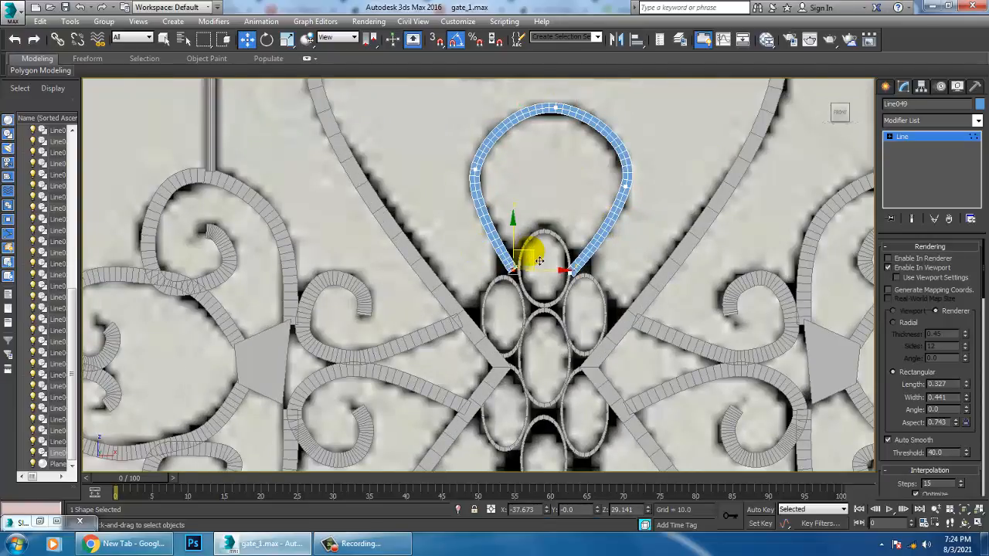
{"action": "left_click", "coordinate": [941, 164]}
{"action": "left_click", "coordinate": [925, 141]}
Step: Mirror the loop about the Y axis as a copy and move it down onto the reference loop below the ovals
{"action": "scroll", "coordinate": [644, 248], "scroll_direction": "down", "scroll_amount": 3}
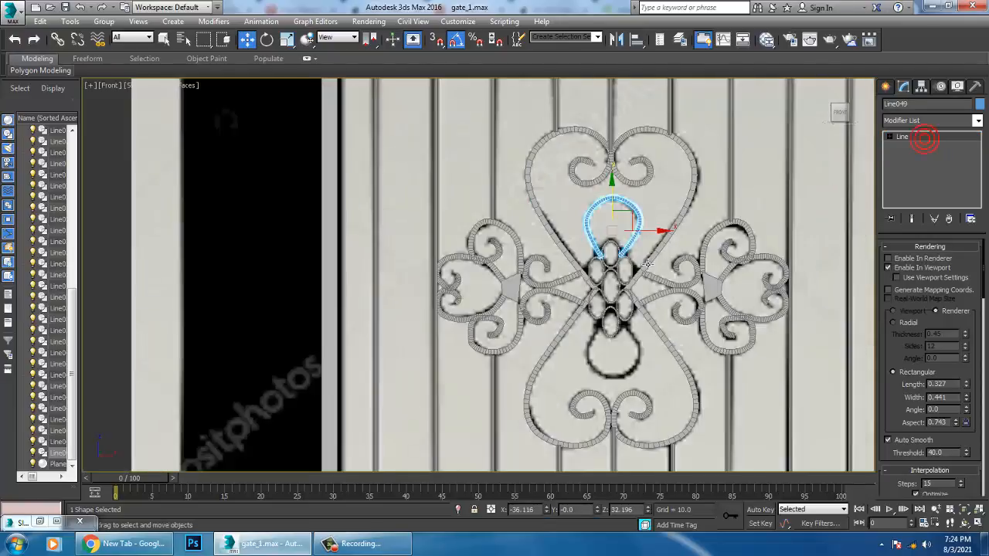
{"action": "middle_click_drag", "start_coordinate": [625, 270], "coordinate": [598, 235]}
{"action": "scroll", "coordinate": [595, 238], "scroll_direction": "up", "scroll_amount": 2}
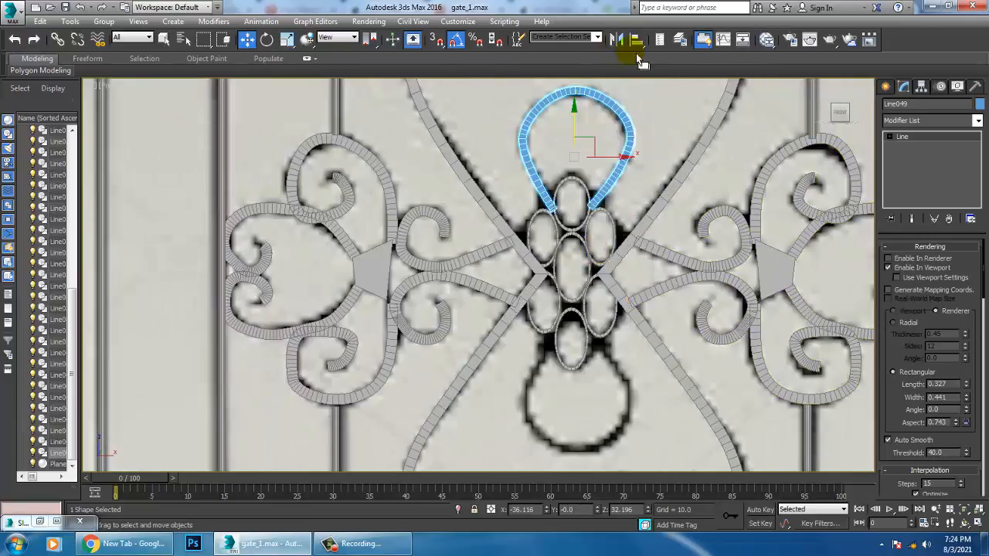
{"action": "left_click", "coordinate": [615, 40]}
{"action": "left_click", "coordinate": [479, 297]}
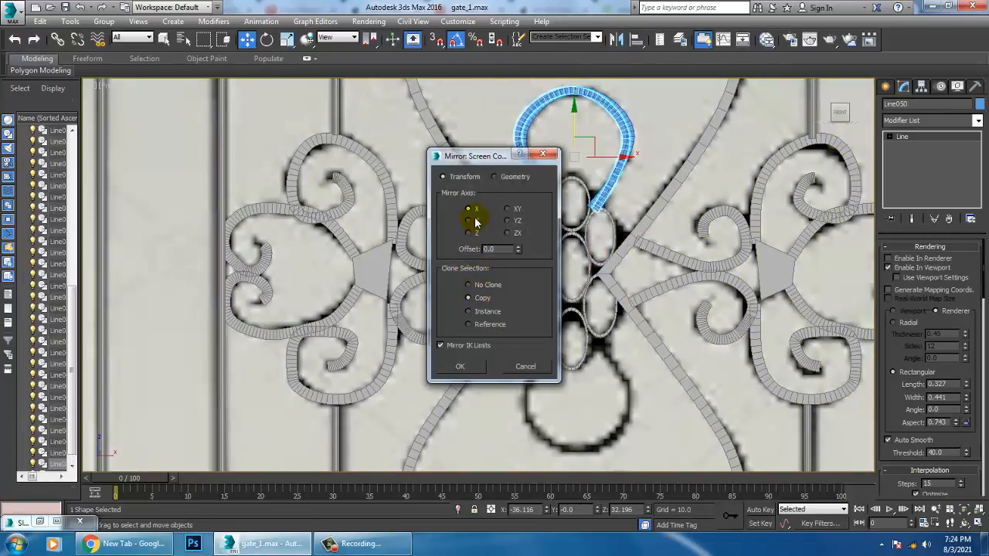
{"action": "left_click", "coordinate": [469, 220]}
{"action": "left_click", "coordinate": [462, 367]}
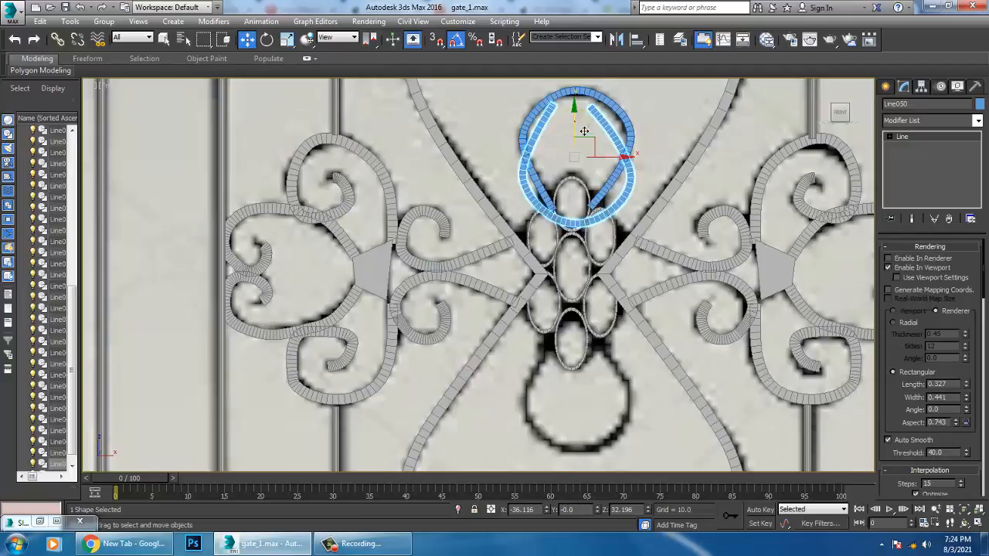
{"action": "left_click_drag", "start_coordinate": [584, 131], "coordinate": [605, 364]}
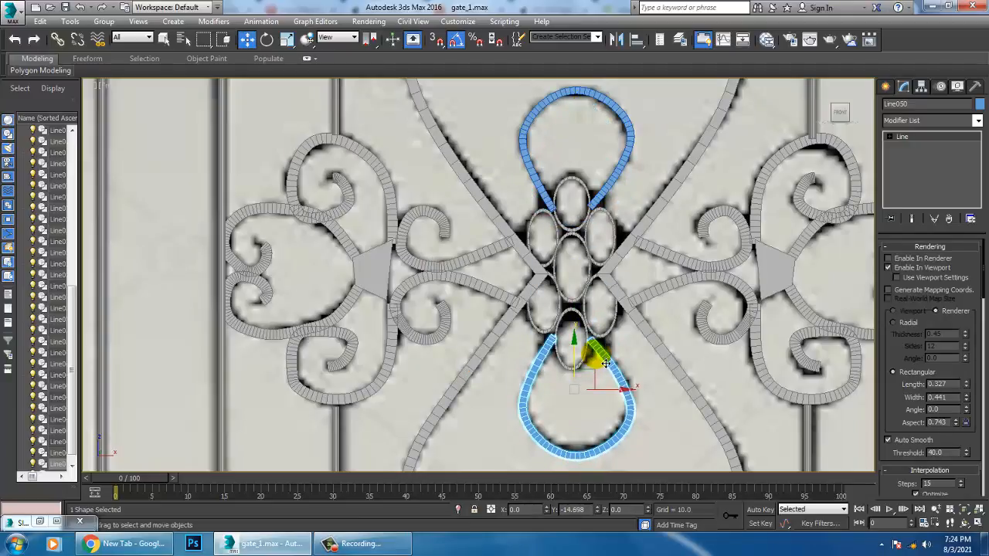
Step: Assign the light grey object color to all objects in the scene
{"action": "key", "text": "ctrl+a"}
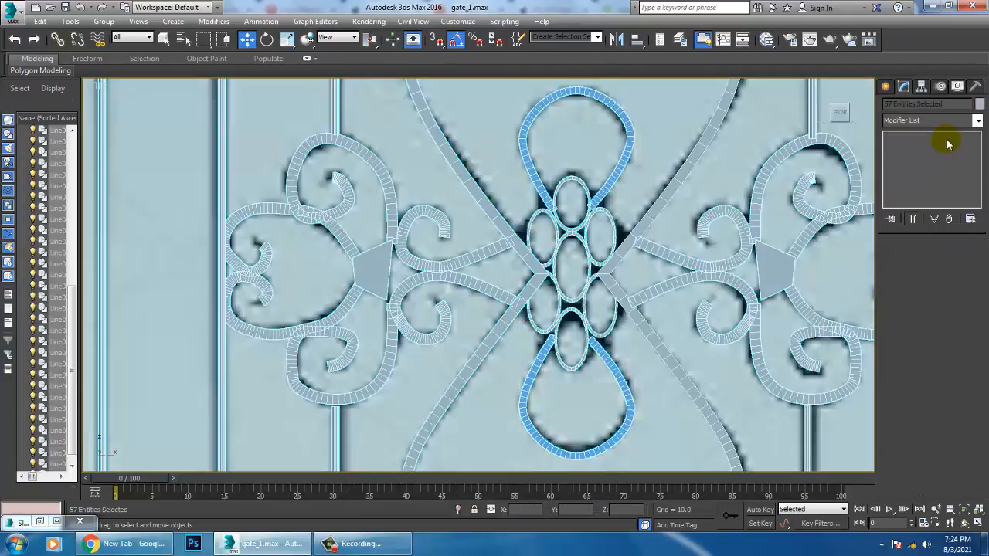
{"action": "left_click", "coordinate": [980, 104]}
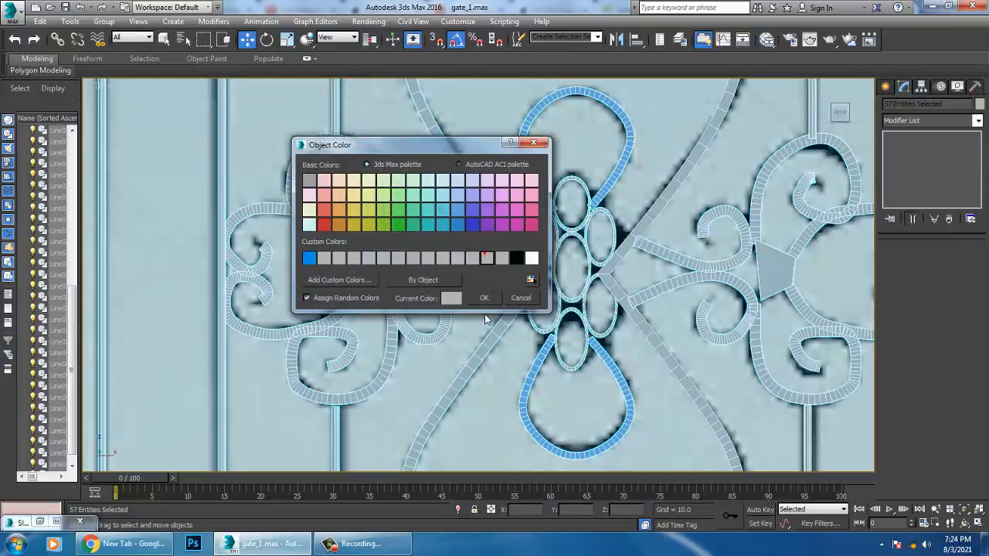
{"action": "left_click", "coordinate": [475, 300]}
Step: Deselect the reference plane and the gate frame, and move the remaining scrolls and rings along Y to the frame
{"action": "key", "text": "alt+w"}
{"action": "scroll", "coordinate": [656, 371], "scroll_direction": "down", "scroll_amount": 3}
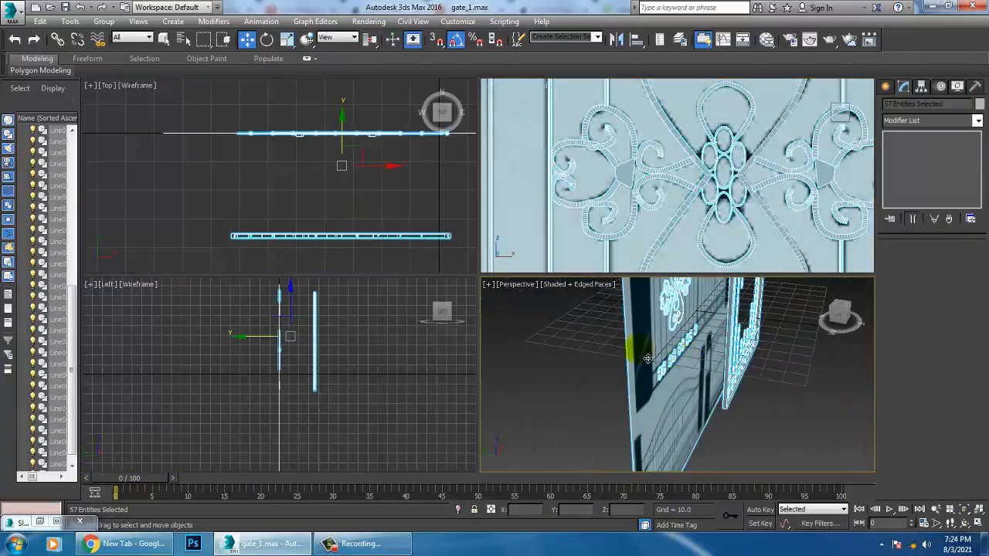
{"action": "middle_click_drag", "start_coordinate": [644, 353], "coordinate": [513, 240], "text": "alt"}
{"action": "key", "text": "alt+w"}
{"action": "left_click_drag", "start_coordinate": [613, 407], "coordinate": [615, 421]}
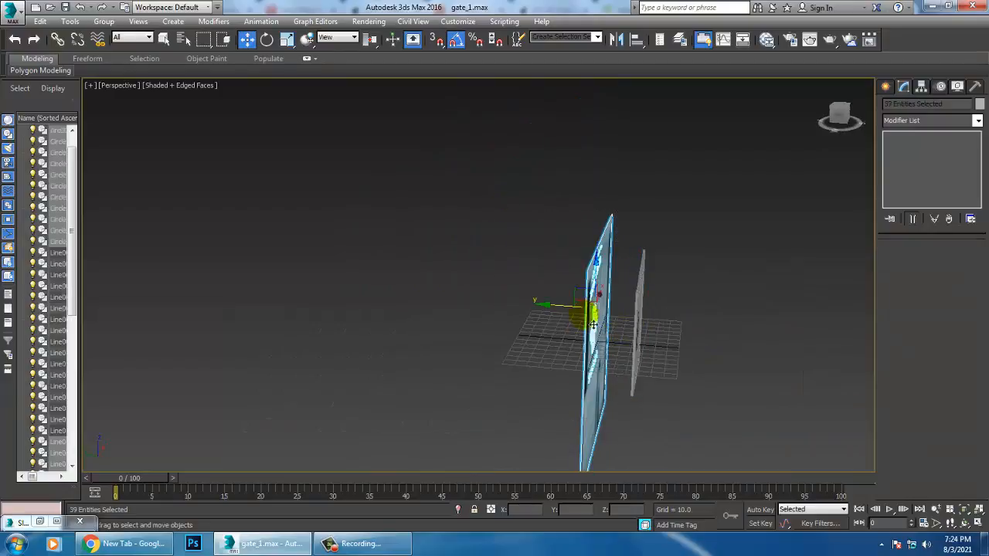
{"action": "left_click", "coordinate": [590, 420], "text": "alt"}
{"action": "middle_click_drag", "start_coordinate": [592, 420], "coordinate": [596, 330], "text": "alt"}
{"action": "scroll", "coordinate": [602, 358], "scroll_direction": "up", "scroll_amount": 2}
{"action": "scroll", "coordinate": [596, 330], "scroll_direction": "up", "scroll_amount": 2}
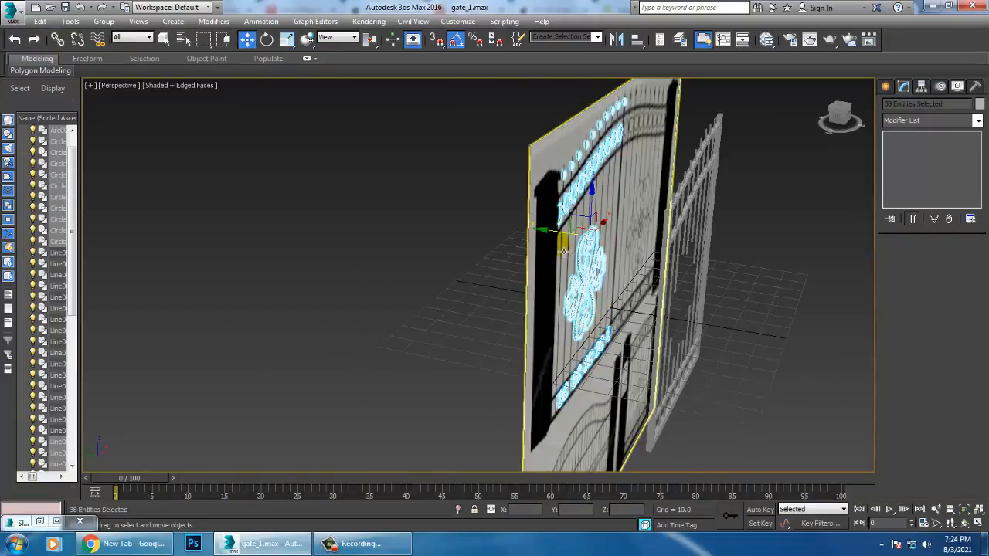
{"action": "left_click_drag", "start_coordinate": [563, 241], "coordinate": [663, 262]}
Step: Center the scrolls and rings within the frame's thickness in the top view and clear the selection
{"action": "key", "text": "alt+w"}
{"action": "middle_click_drag", "start_coordinate": [407, 202], "coordinate": [363, 204]}
{"action": "key", "text": "alt+w"}
{"action": "middle_click_drag", "start_coordinate": [422, 271], "coordinate": [394, 210]}
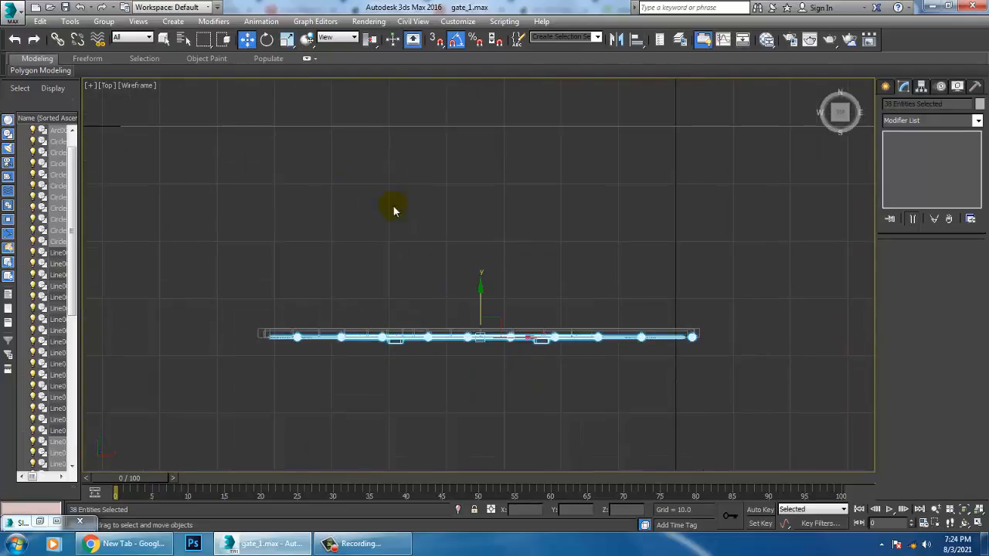
{"action": "scroll", "coordinate": [395, 211], "scroll_direction": "up", "scroll_amount": 4}
{"action": "middle_click_drag", "start_coordinate": [399, 247], "coordinate": [437, 105]}
{"action": "left_click_drag", "start_coordinate": [527, 286], "coordinate": [529, 276]}
{"action": "left_click", "coordinate": [692, 374]}
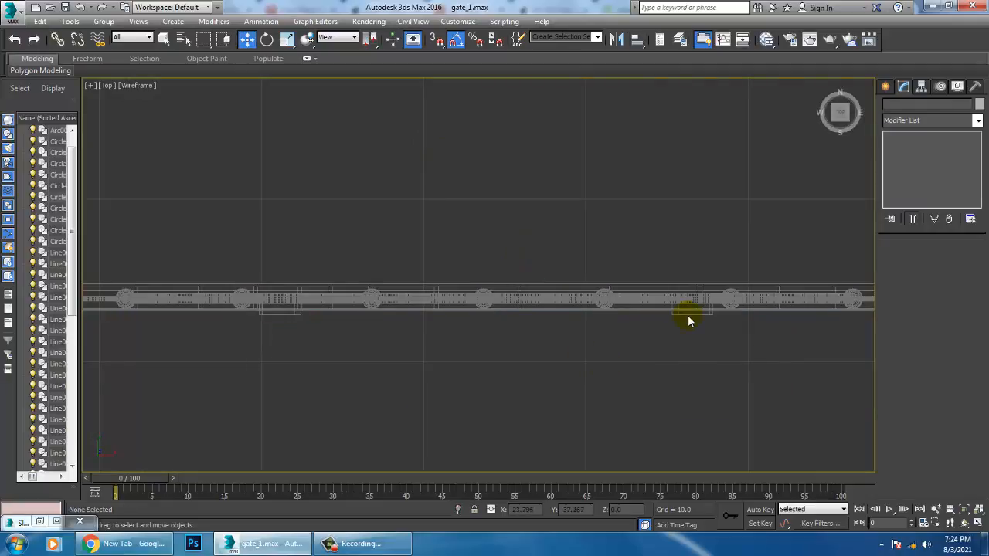
Step: Select both tapered collars of the side scrolls and shift them slightly along Y into line with the scrollwork
{"action": "left_click", "coordinate": [690, 315]}
{"action": "key", "text": "alt+w"}
{"action": "right_click", "coordinate": [687, 314]}
{"action": "key", "text": "alt+w"}
{"action": "middle_click_drag", "start_coordinate": [702, 335], "coordinate": [649, 341], "text": "alt"}
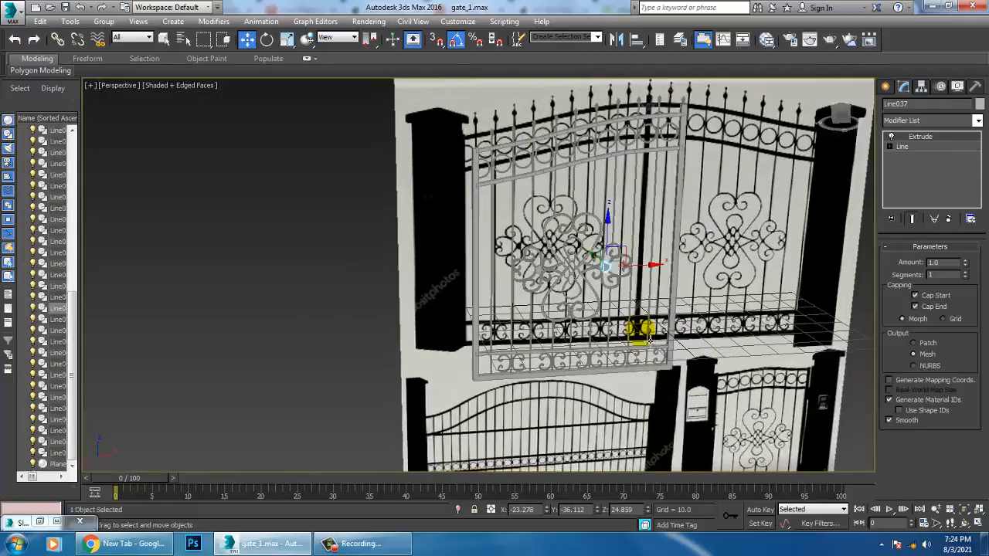
{"action": "scroll", "coordinate": [585, 250], "scroll_direction": "up", "scroll_amount": 6}
{"action": "middle_click_drag", "start_coordinate": [524, 220], "coordinate": [540, 309], "text": "alt"}
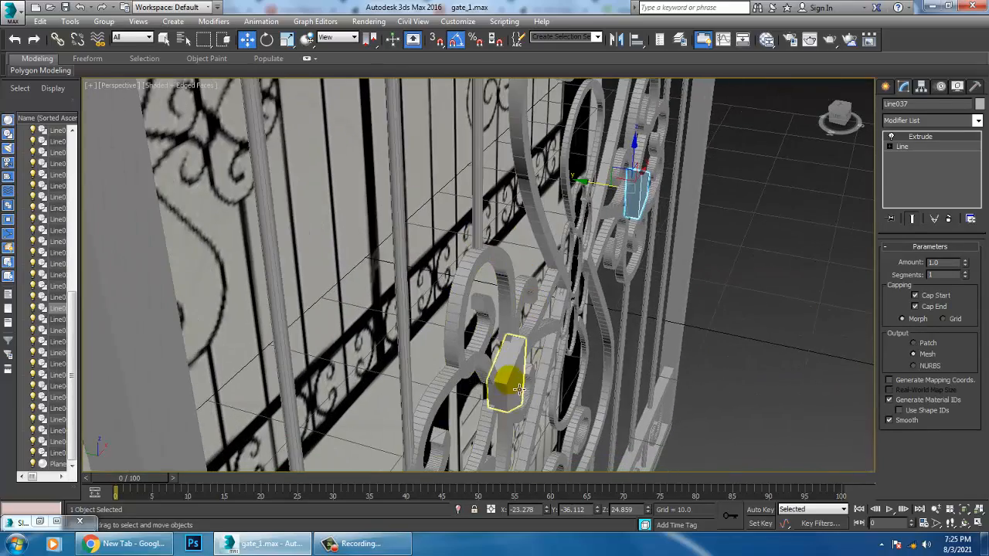
{"action": "left_click", "coordinate": [503, 369], "text": "ctrl"}
{"action": "left_click_drag", "start_coordinate": [560, 267], "coordinate": [550, 271]}
Step: Hide the reference image plane behind the gate
{"action": "scroll", "coordinate": [548, 272], "scroll_direction": "down", "scroll_amount": 5}
{"action": "middle_click_drag", "start_coordinate": [548, 273], "coordinate": [483, 251], "text": "alt"}
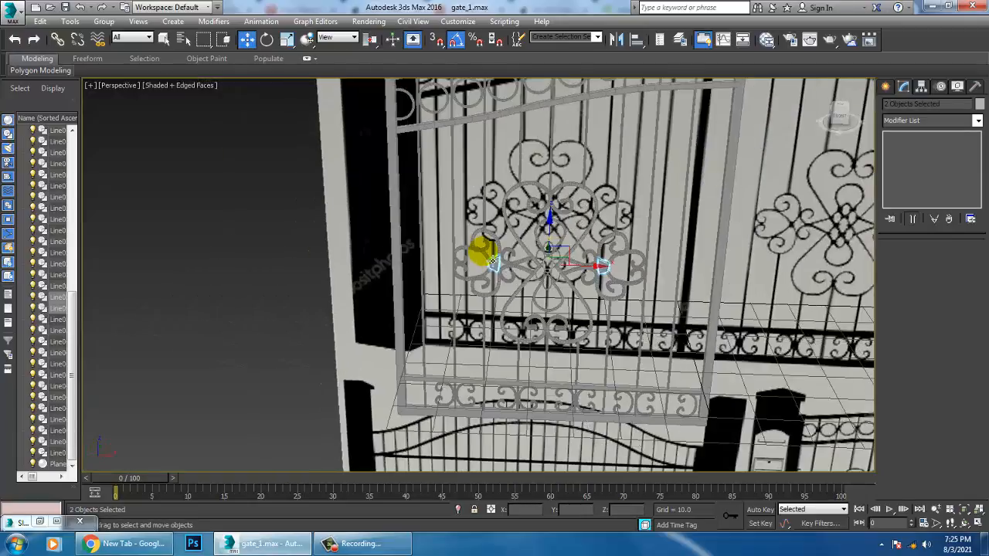
{"action": "middle_click_drag", "start_coordinate": [558, 217], "coordinate": [456, 122]}
{"action": "mouse_move", "coordinate": [541, 271]}
{"action": "middle_mouse_down", "text": "alt"}
{"action": "mouse_move", "coordinate": [574, 281]}
{"action": "mouse_move", "coordinate": [633, 273]}
{"action": "mouse_move", "coordinate": [603, 216]}
{"action": "mouse_move", "coordinate": [607, 325]}
{"action": "mouse_move", "coordinate": [530, 322]}
{"action": "mouse_move", "coordinate": [517, 298]}
{"action": "mouse_move", "coordinate": [579, 295]}
{"action": "mouse_move", "coordinate": [580, 223]}
{"action": "mouse_move", "coordinate": [592, 335]}
{"action": "mouse_move", "coordinate": [608, 340]}
{"action": "middle_mouse_up", "text": "alt"}
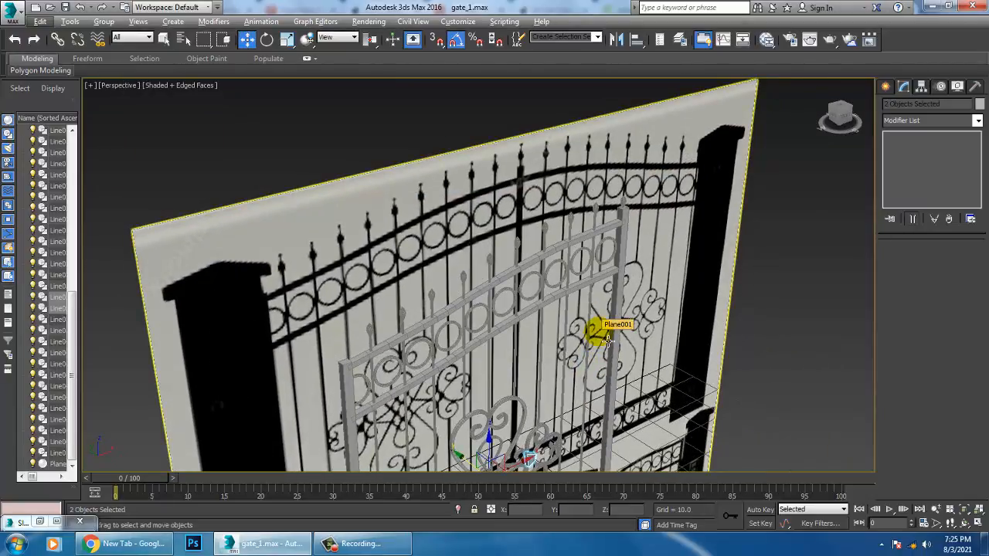
{"action": "middle_click_drag", "start_coordinate": [616, 274], "coordinate": [572, 258]}
{"action": "left_click", "coordinate": [687, 165]}
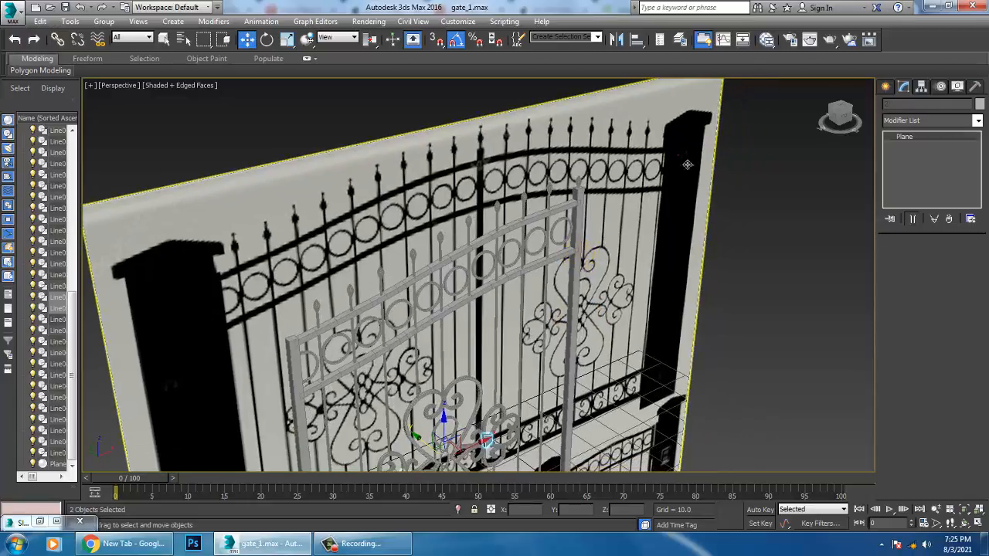
{"action": "scroll", "coordinate": [726, 351], "scroll_direction": "down", "scroll_amount": 3}
{"action": "middle_click_drag", "start_coordinate": [731, 368], "coordinate": [712, 339], "text": "alt"}
{"action": "middle_click_drag", "start_coordinate": [713, 340], "coordinate": [685, 306]}
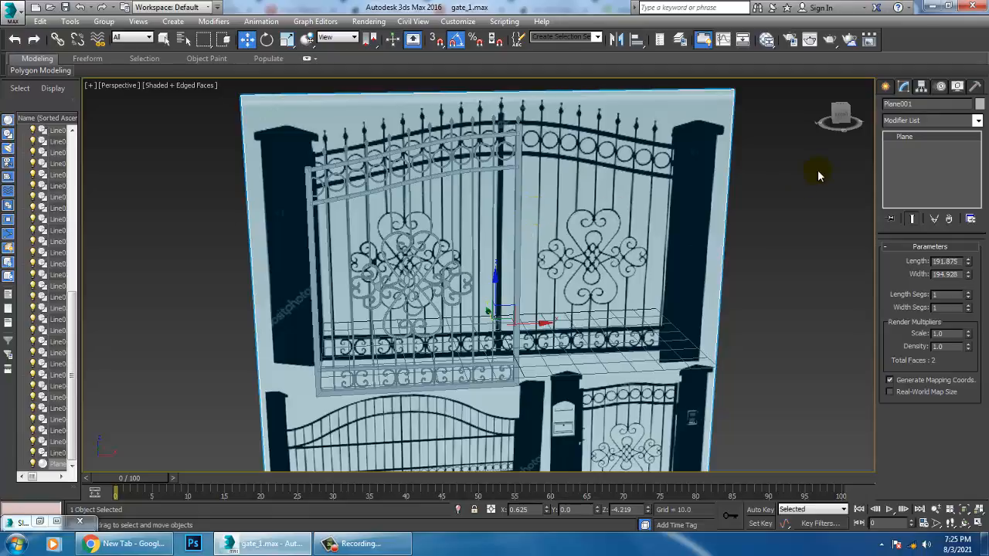
{"action": "right_click", "coordinate": [700, 159]}
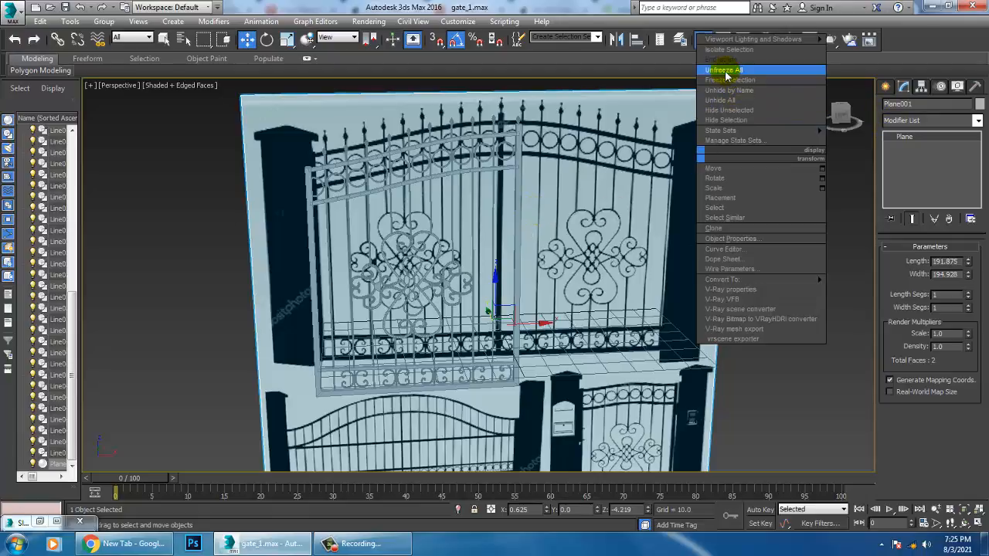
{"action": "left_click", "coordinate": [749, 119]}
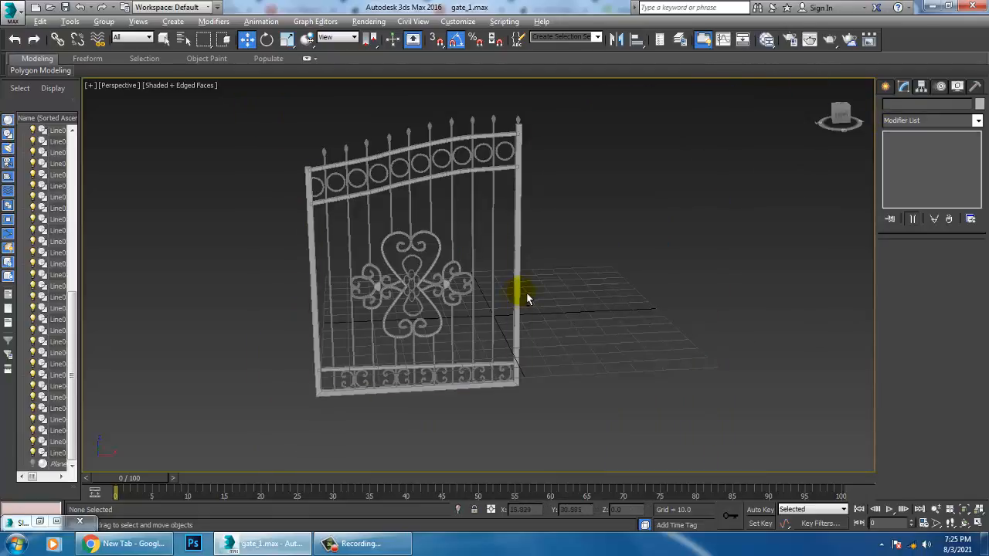
Step: Draw a ground plane about 440 long and 271 wide around the gate and give it the light grey object color
{"action": "middle_click_drag", "start_coordinate": [527, 299], "coordinate": [531, 289], "text": "alt"}
{"action": "left_click", "coordinate": [887, 87]}
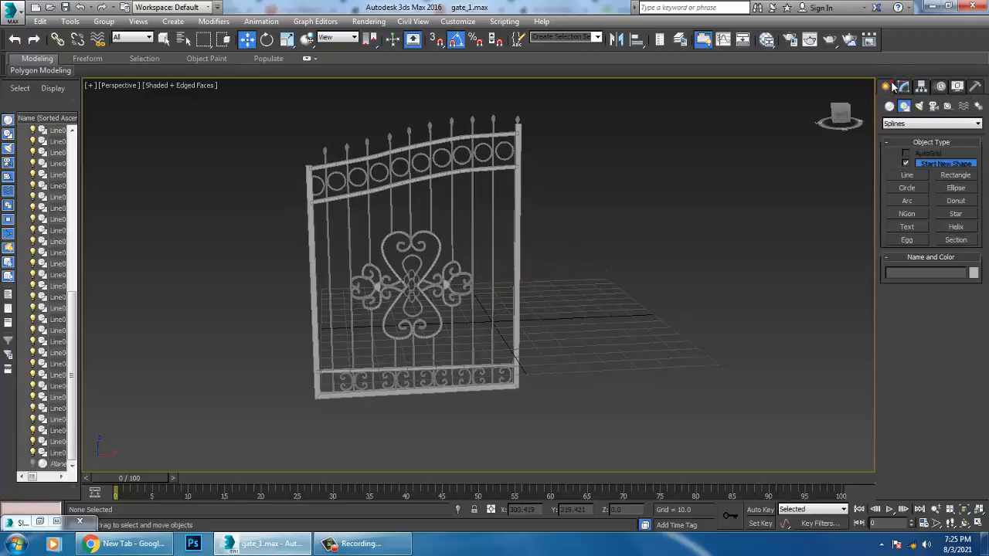
{"action": "left_click", "coordinate": [889, 106]}
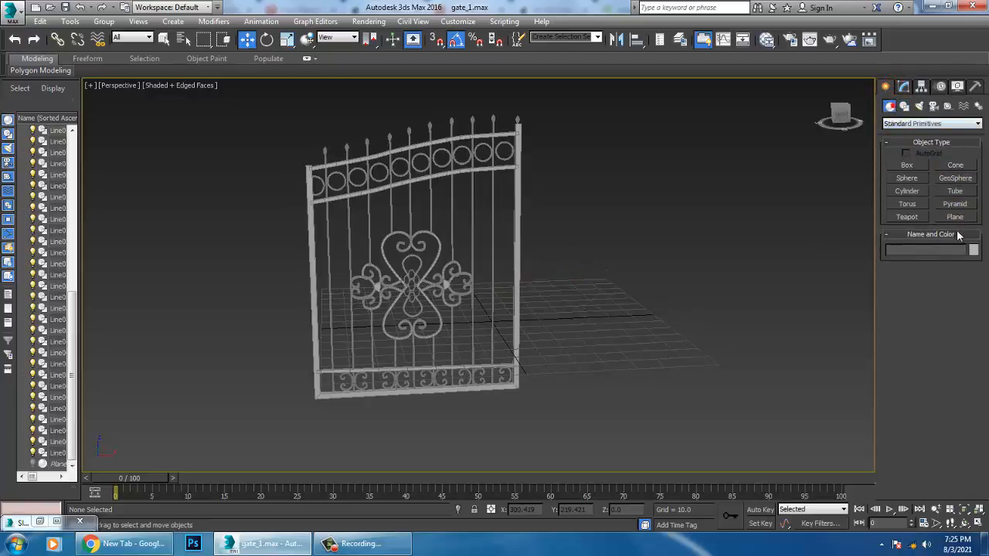
{"action": "left_click", "coordinate": [955, 217]}
{"action": "mouse_move", "coordinate": [629, 218]}
{"action": "left_mouse_down"}
{"action": "mouse_move", "coordinate": [220, 524]}
{"action": "mouse_move", "coordinate": [179, 484]}
{"action": "left_mouse_up"}
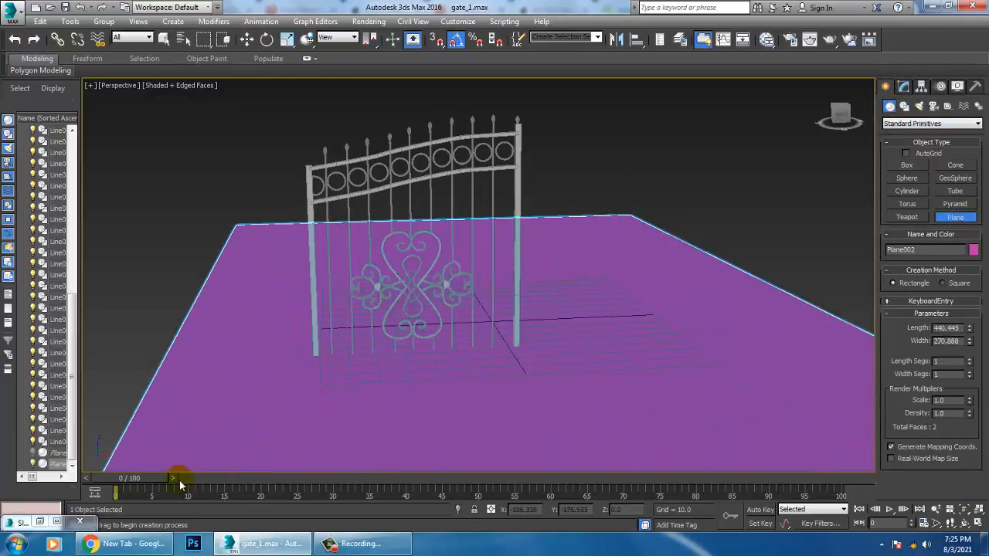
{"action": "key", "text": "w"}
{"action": "left_click", "coordinate": [974, 252]}
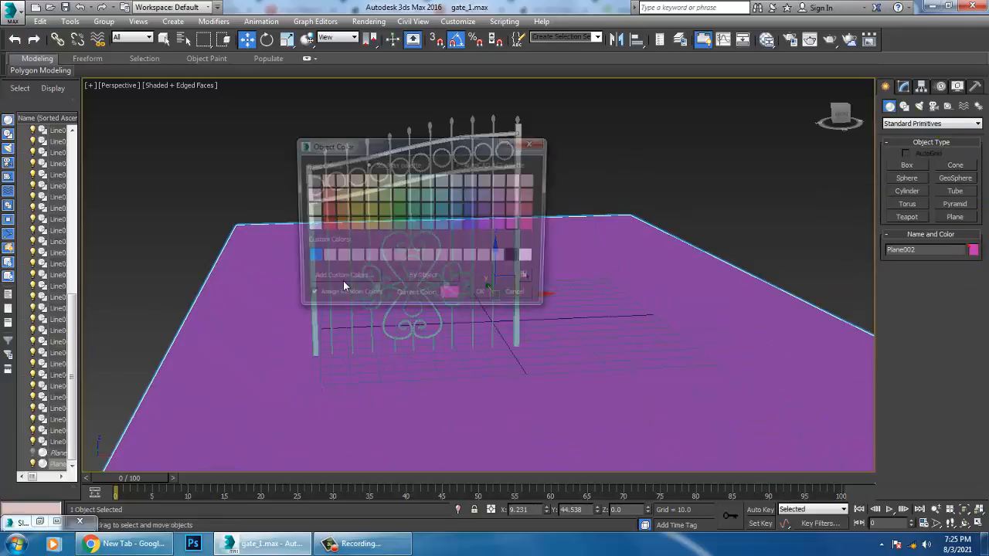
{"action": "left_click", "coordinate": [484, 298]}
Step: Select all gate parts without the ground plane and raise them about 16 units along Z to stand on the ground
{"action": "scroll", "coordinate": [407, 255], "scroll_direction": "down", "scroll_amount": 2}
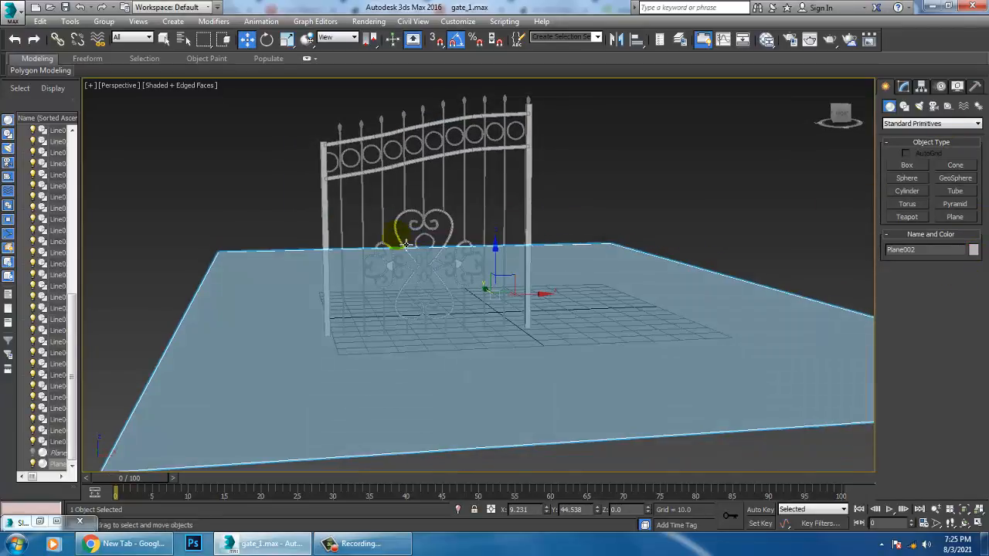
{"action": "middle_click_drag", "start_coordinate": [335, 168], "coordinate": [357, 216]}
{"action": "key", "text": "ctrl+i"}
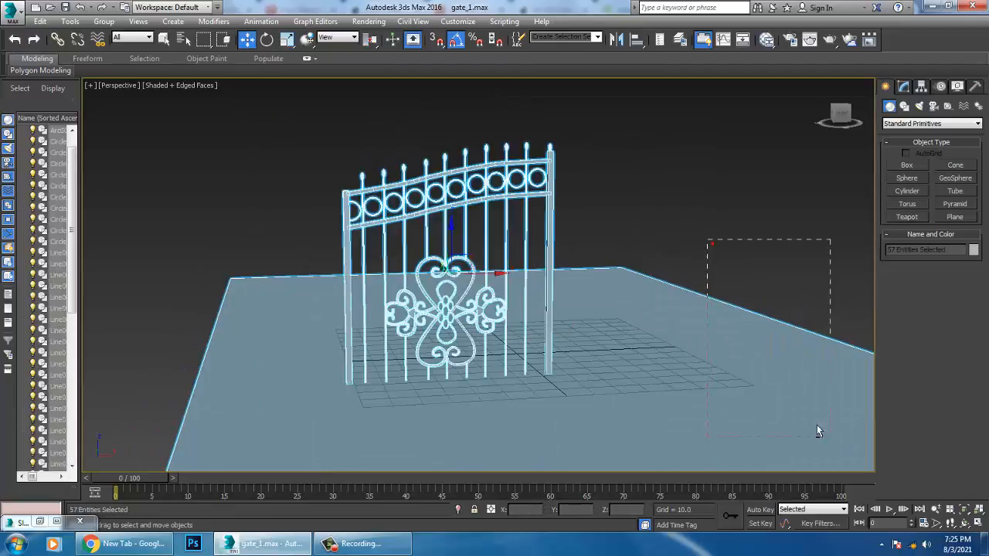
{"action": "left_click_drag", "start_coordinate": [457, 237], "coordinate": [480, 199]}
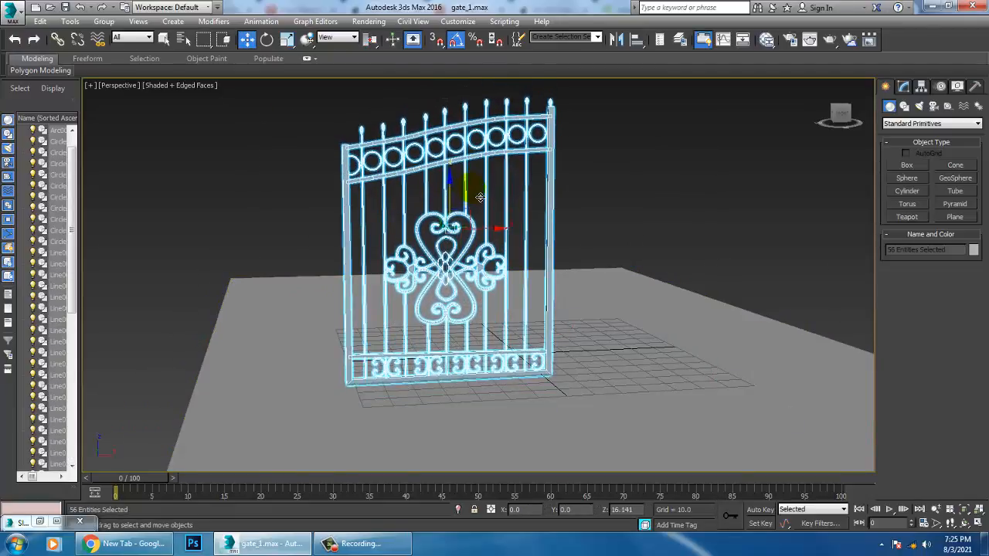
{"action": "middle_click_drag", "start_coordinate": [550, 244], "coordinate": [579, 194], "text": "alt"}
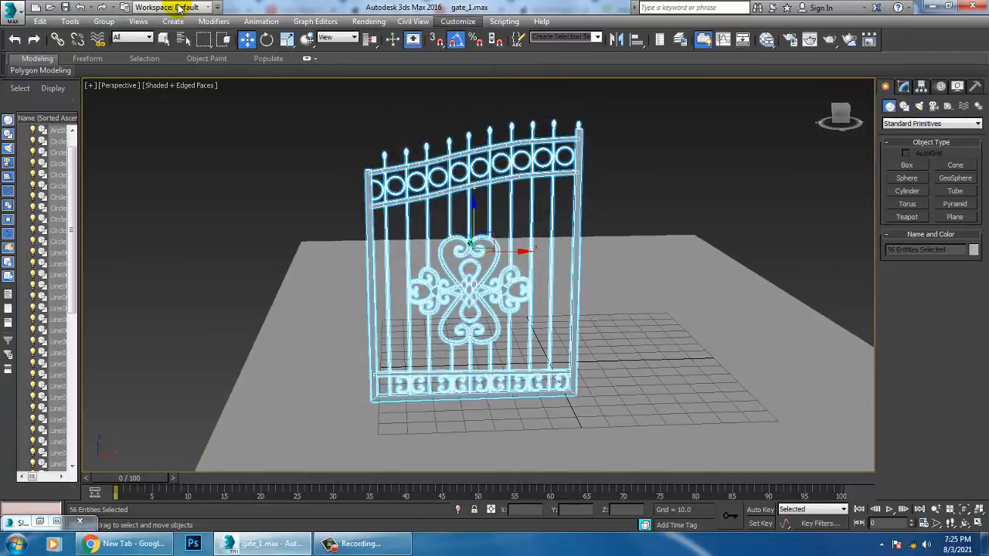
Step: Group all the selected gate parts into one group with the name Group001
{"action": "left_click", "coordinate": [104, 21]}
{"action": "left_click", "coordinate": [114, 36]}
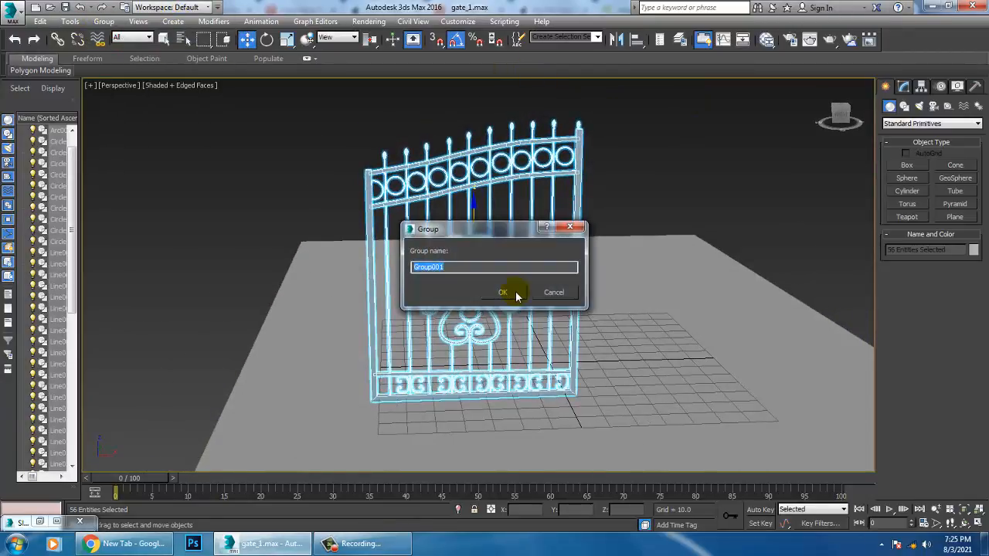
{"action": "left_click", "coordinate": [504, 291]}
{"action": "middle_click_drag", "start_coordinate": [615, 298], "coordinate": [617, 283], "text": "alt"}
{"action": "left_click", "coordinate": [631, 154]}
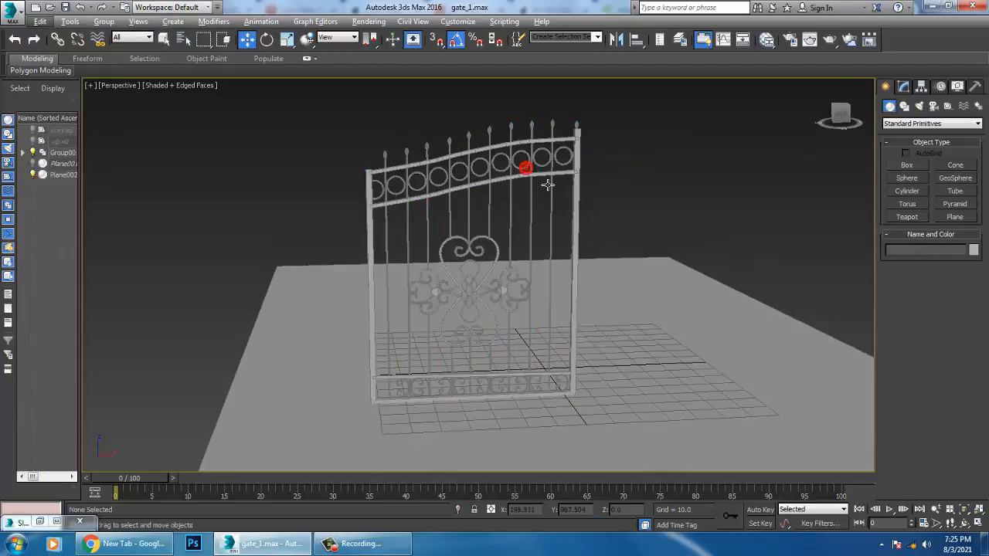
Step: Mirror the gate group across X as a copy and move the copy about 77 units along X beside the original
{"action": "left_click", "coordinate": [525, 167]}
{"action": "left_click", "coordinate": [618, 40]}
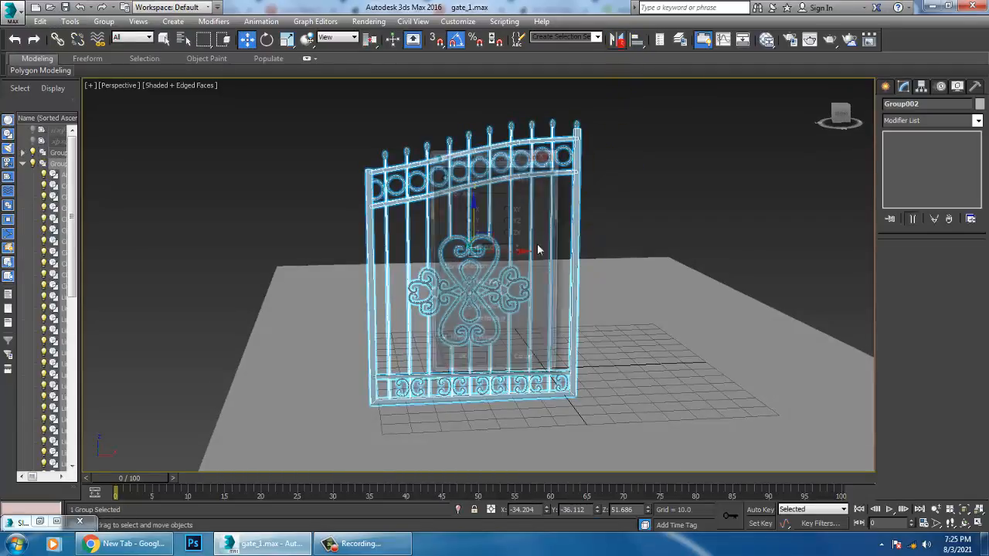
{"action": "left_click", "coordinate": [473, 208]}
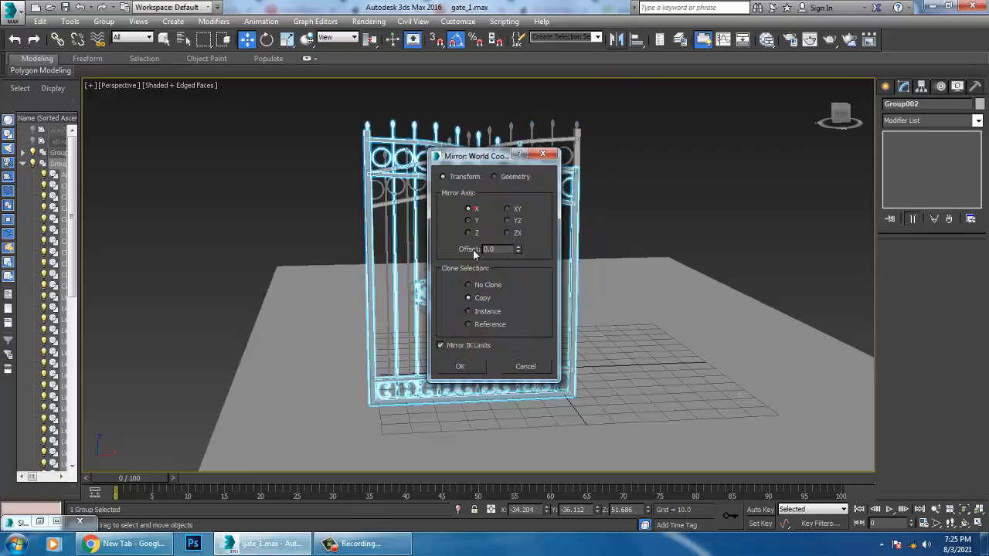
{"action": "left_click", "coordinate": [463, 368]}
{"action": "left_click_drag", "start_coordinate": [526, 260], "coordinate": [736, 260]}
Step: Nudge the mirrored leaf about 0.3 units along X in the front view so the two center posts meet
{"action": "key", "text": "alt+w"}
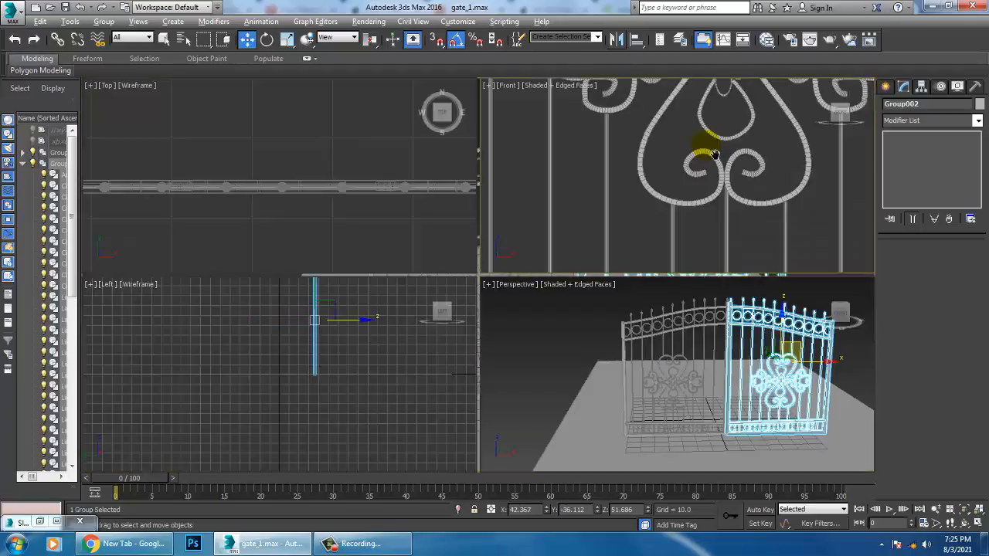
{"action": "middle_click_drag", "start_coordinate": [711, 153], "coordinate": [677, 158]}
{"action": "key", "text": "alt+w"}
{"action": "scroll", "coordinate": [671, 236], "scroll_direction": "down", "scroll_amount": 10}
{"action": "scroll", "coordinate": [611, 247], "scroll_direction": "up", "scroll_amount": 8}
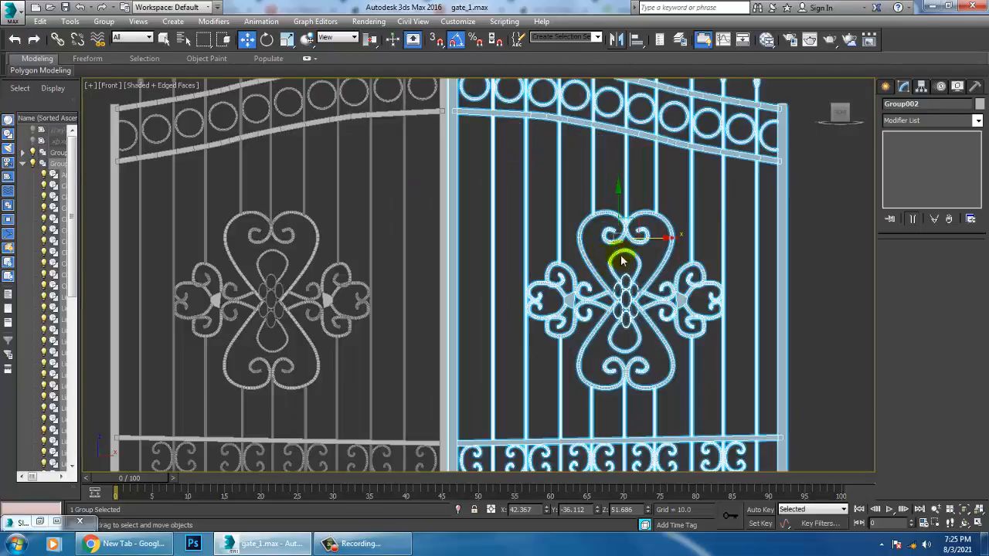
{"action": "left_click_drag", "start_coordinate": [665, 247], "coordinate": [668, 250]}
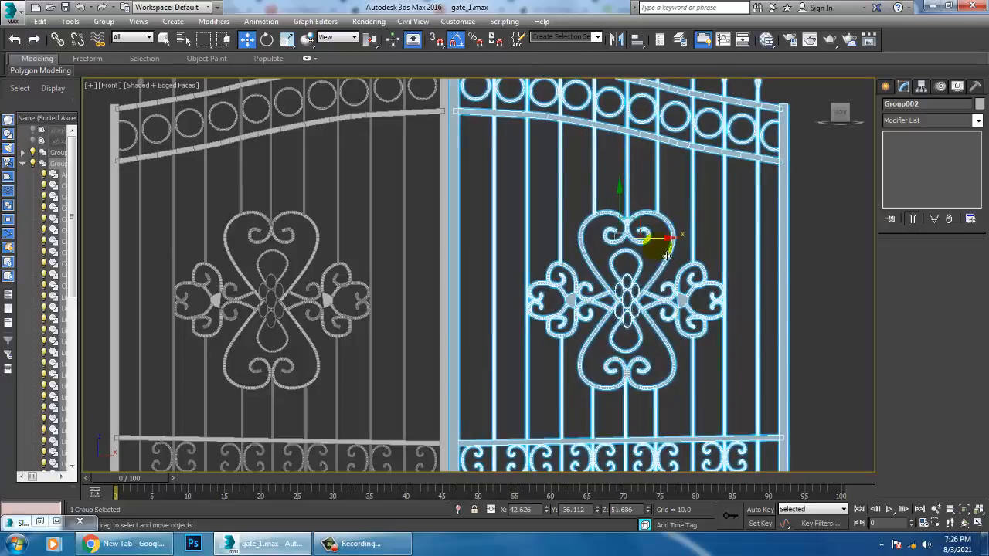
{"action": "key", "text": "alt+w"}
{"action": "left_click", "coordinate": [777, 368]}
{"action": "key", "text": "alt+w"}
{"action": "middle_click_drag", "start_coordinate": [683, 345], "coordinate": [645, 306], "text": "alt"}
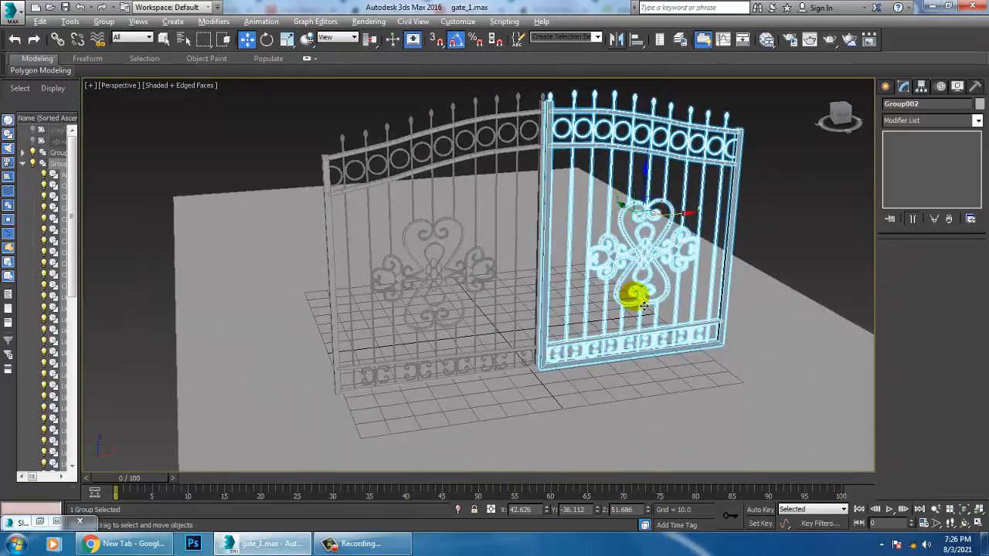
Step: Select both gate leaves and assign them a new Standard material with a Specular Level of 98
{"action": "left_click", "coordinate": [746, 193]}
{"action": "left_click", "coordinate": [740, 197]}
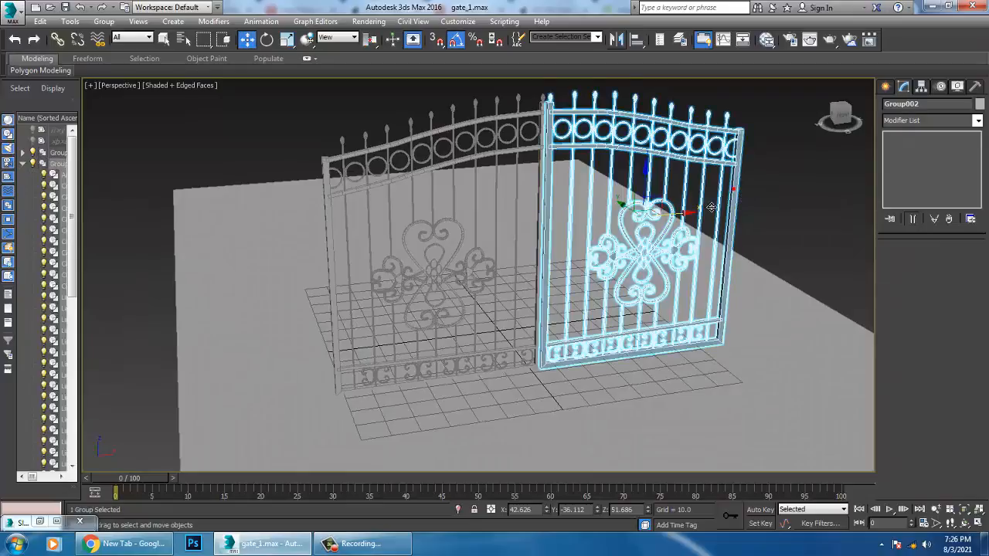
{"action": "key", "text": "ctrl+a"}
{"action": "left_click", "coordinate": [824, 201]}
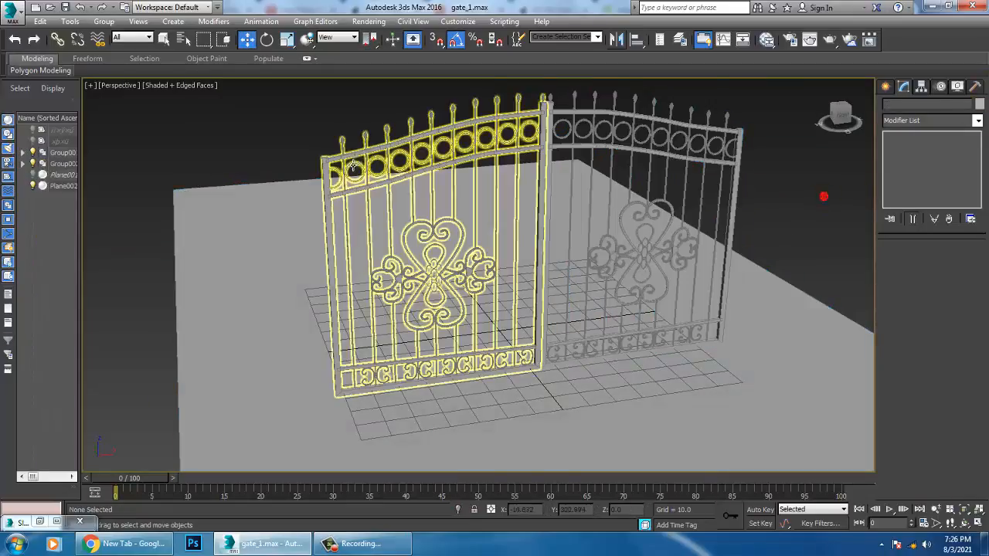
{"action": "left_click", "coordinate": [458, 128]}
{"action": "left_click", "coordinate": [597, 121], "text": "ctrl"}
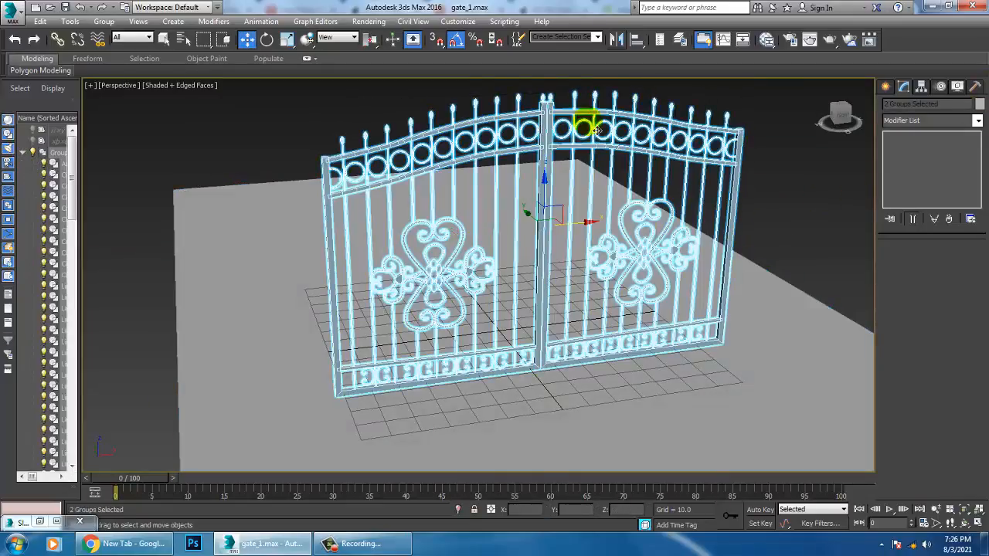
{"action": "key", "text": "m"}
{"action": "middle_click_drag", "start_coordinate": [331, 333], "coordinate": [333, 200]}
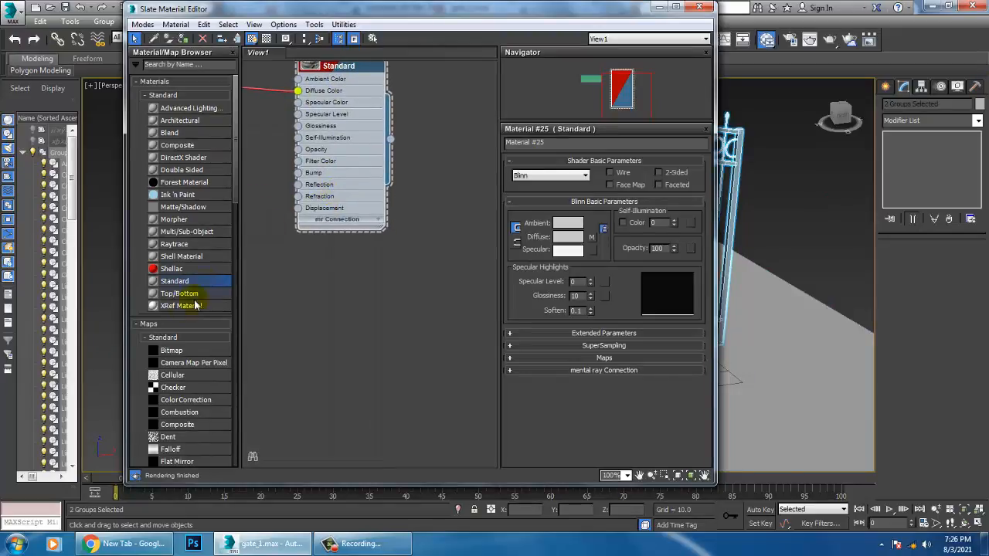
{"action": "left_click_drag", "start_coordinate": [329, 298], "coordinate": [328, 296]}
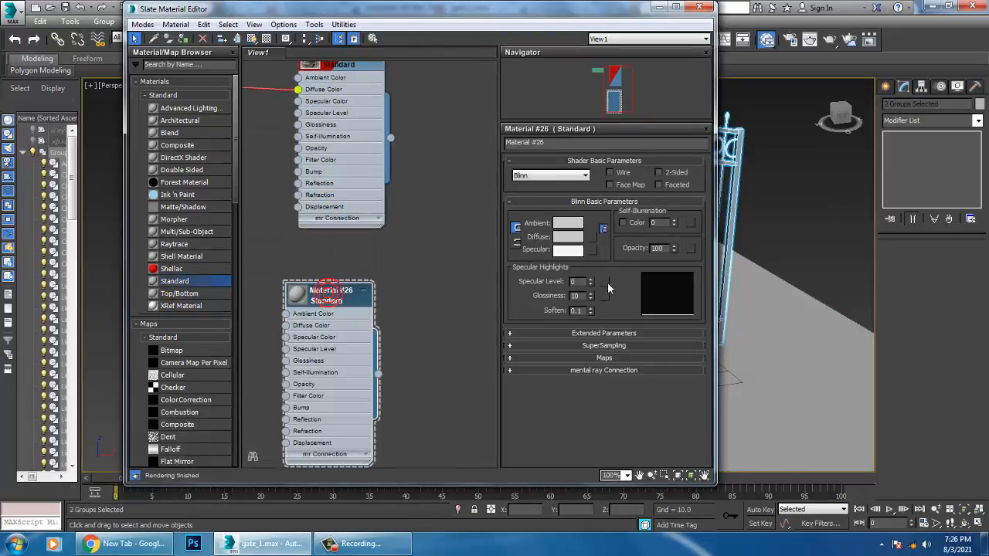
{"action": "left_click", "coordinate": [186, 40]}
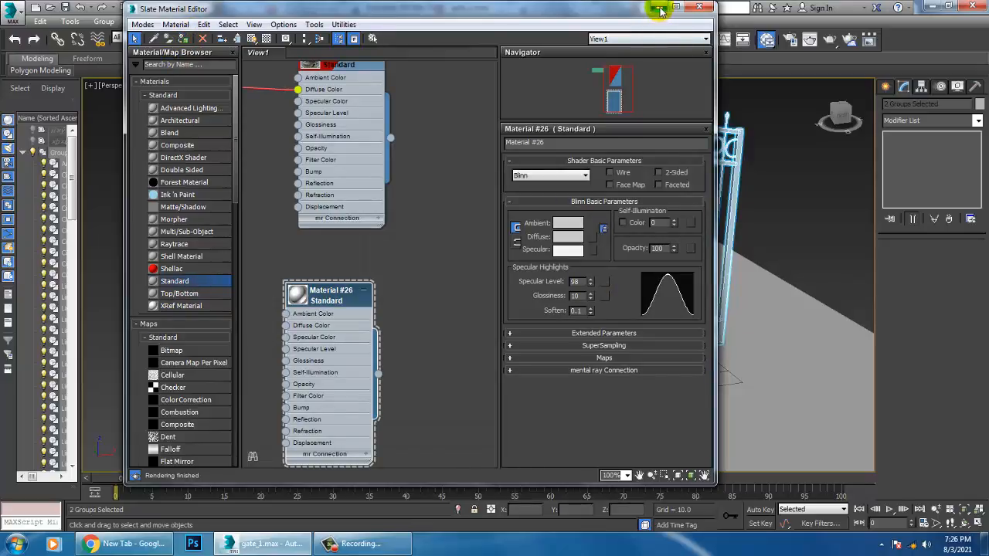
{"action": "left_click", "coordinate": [658, 8]}
{"action": "left_click", "coordinate": [796, 209]}
Step: Move only the pivot of the mirrored leaf about 38 units along X onto its outer post
{"action": "left_click", "coordinate": [683, 218]}
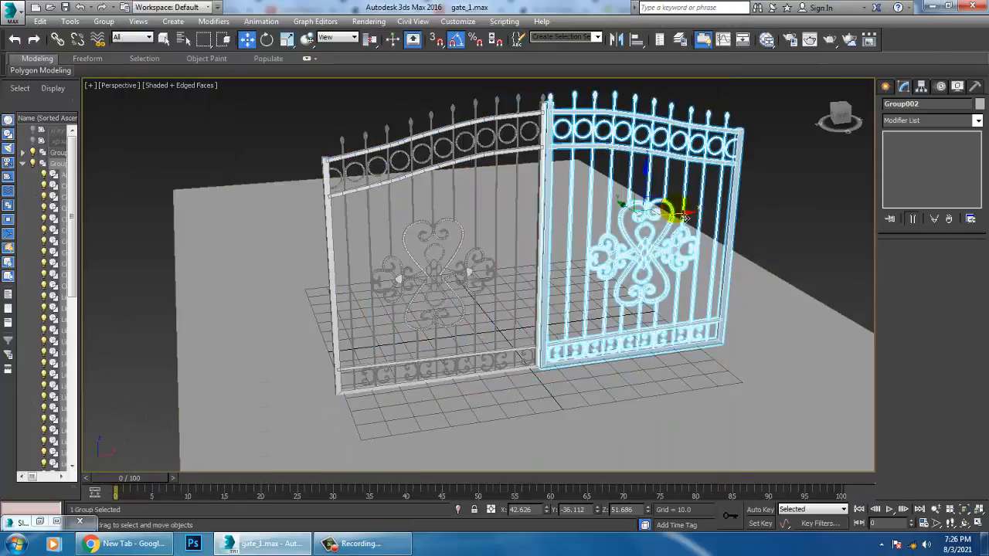
{"action": "scroll", "coordinate": [684, 219], "scroll_direction": "up", "scroll_amount": 4}
{"action": "scroll", "coordinate": [659, 248], "scroll_direction": "down", "scroll_amount": 5}
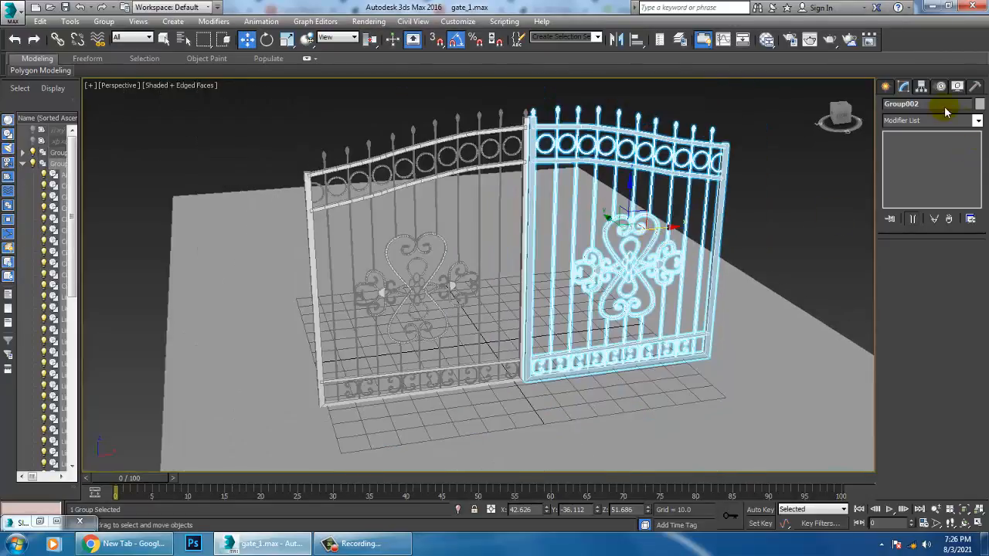
{"action": "left_click", "coordinate": [921, 86]}
{"action": "key", "text": "alt+w"}
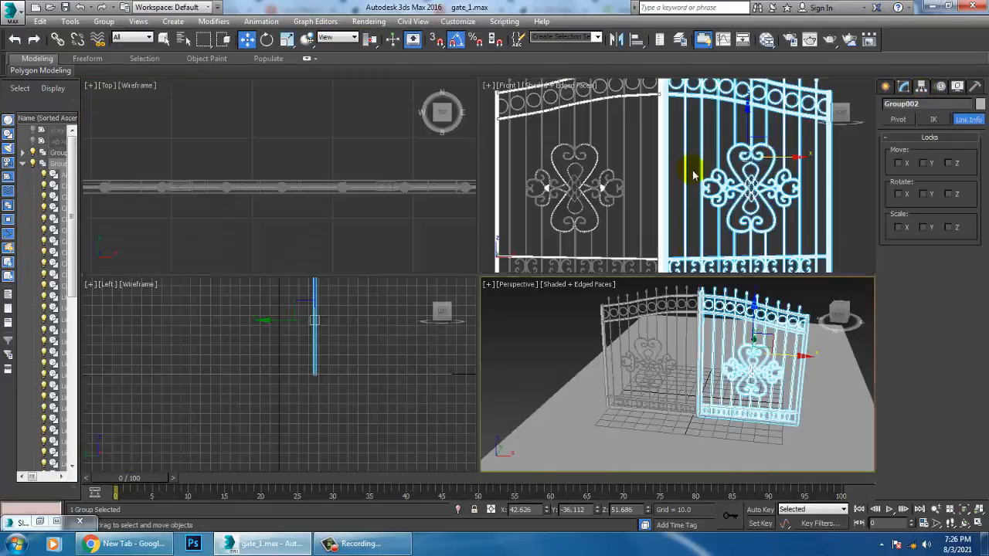
{"action": "key", "text": "alt+w"}
{"action": "scroll", "coordinate": [676, 230], "scroll_direction": "down", "scroll_amount": 2}
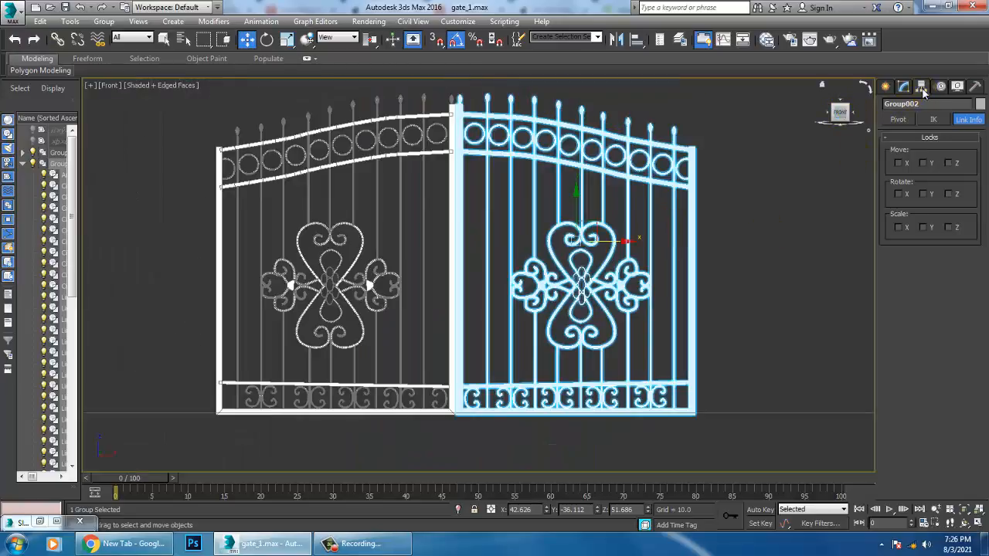
{"action": "left_click", "coordinate": [898, 119]}
{"action": "left_click", "coordinate": [930, 164]}
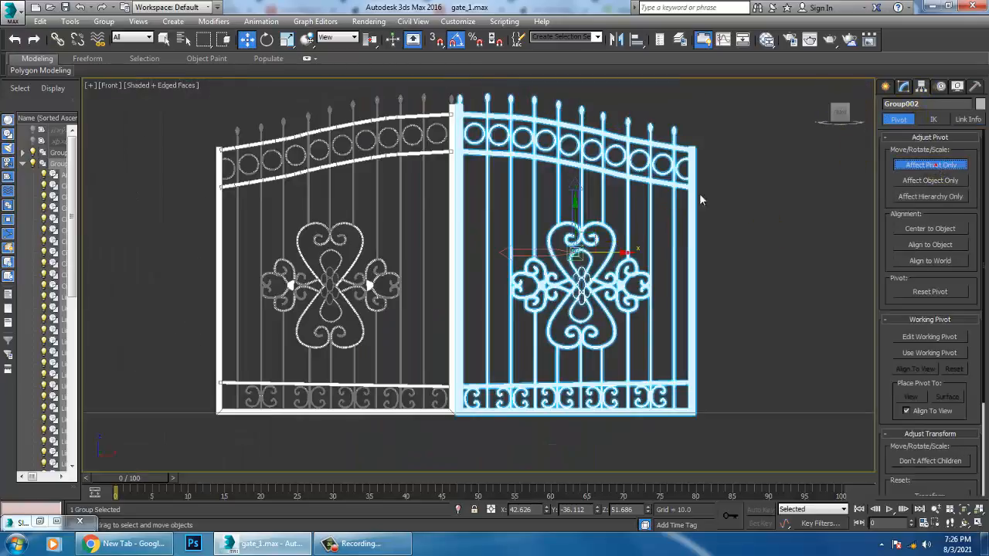
{"action": "scroll", "coordinate": [596, 236], "scroll_direction": "up", "scroll_amount": 3}
{"action": "scroll", "coordinate": [596, 236], "scroll_direction": "up", "scroll_amount": 2}
{"action": "left_click_drag", "start_coordinate": [533, 263], "coordinate": [778, 302]}
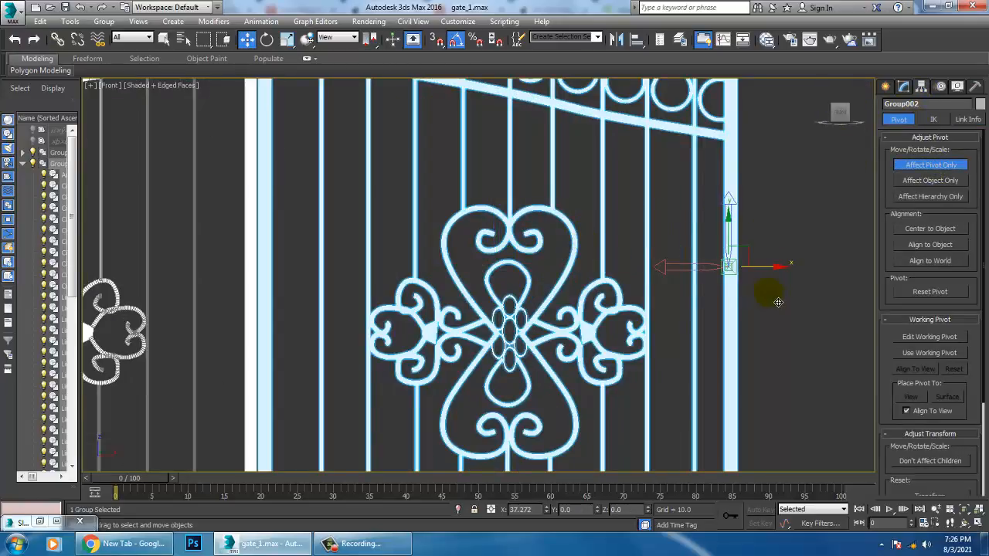
{"action": "scroll", "coordinate": [770, 295], "scroll_direction": "down", "scroll_amount": 4}
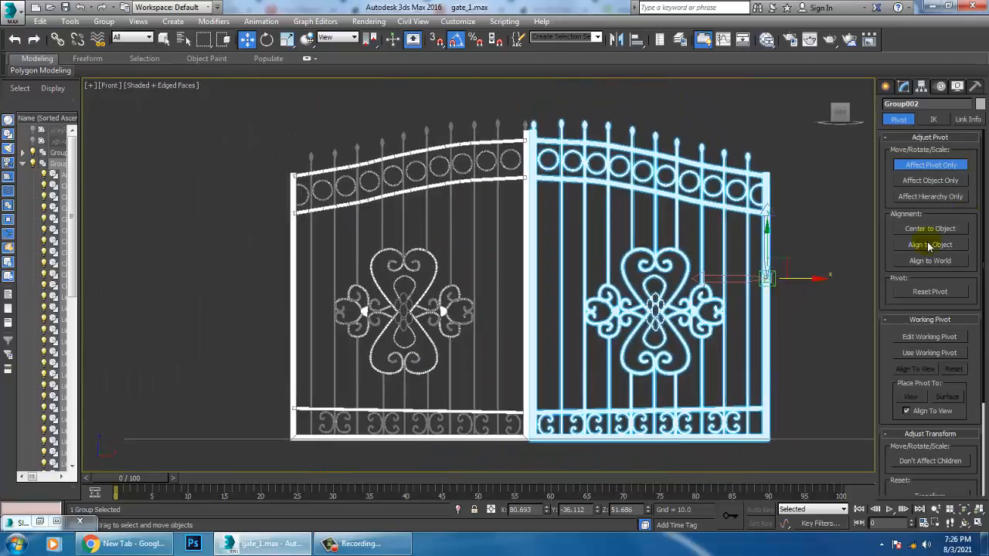
{"action": "left_click", "coordinate": [939, 169]}
{"action": "key", "text": "e"}
{"action": "left_click", "coordinate": [951, 167]}
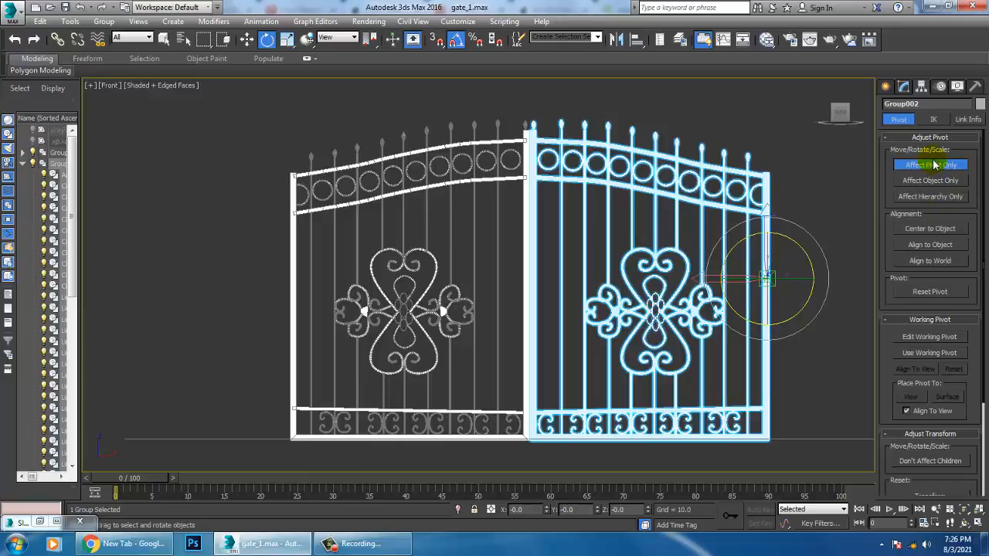
{"action": "left_click", "coordinate": [933, 165]}
Step: Move only the pivot of the original leaf along X onto its outer post
{"action": "left_click", "coordinate": [384, 200]}
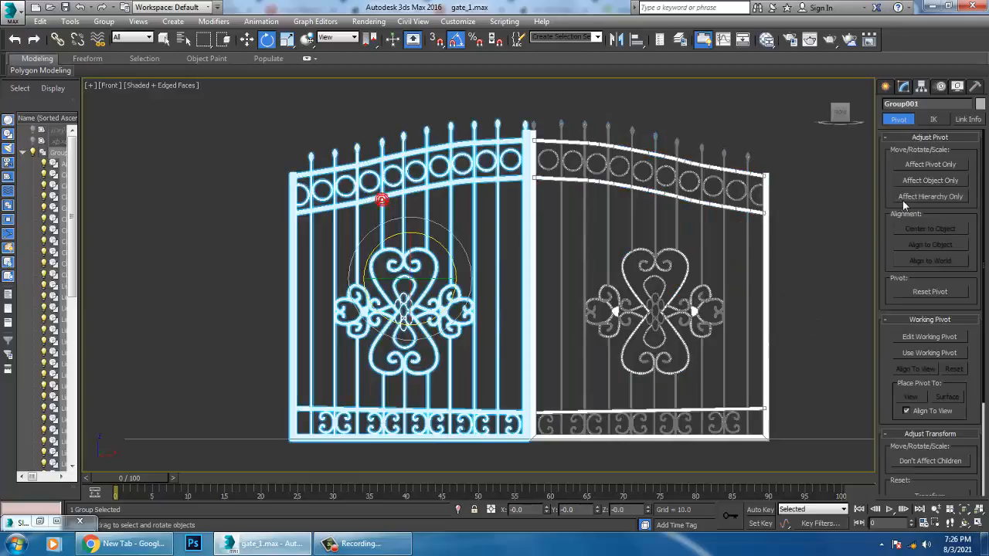
{"action": "left_click", "coordinate": [934, 163]}
{"action": "key", "text": "w"}
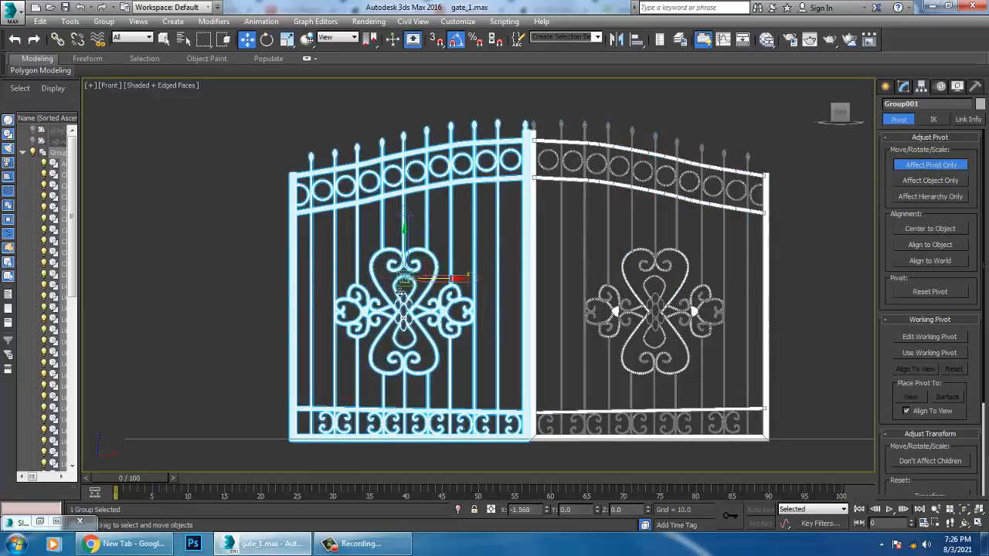
{"action": "left_click_drag", "start_coordinate": [404, 284], "coordinate": [337, 300]}
{"action": "key", "text": "e"}
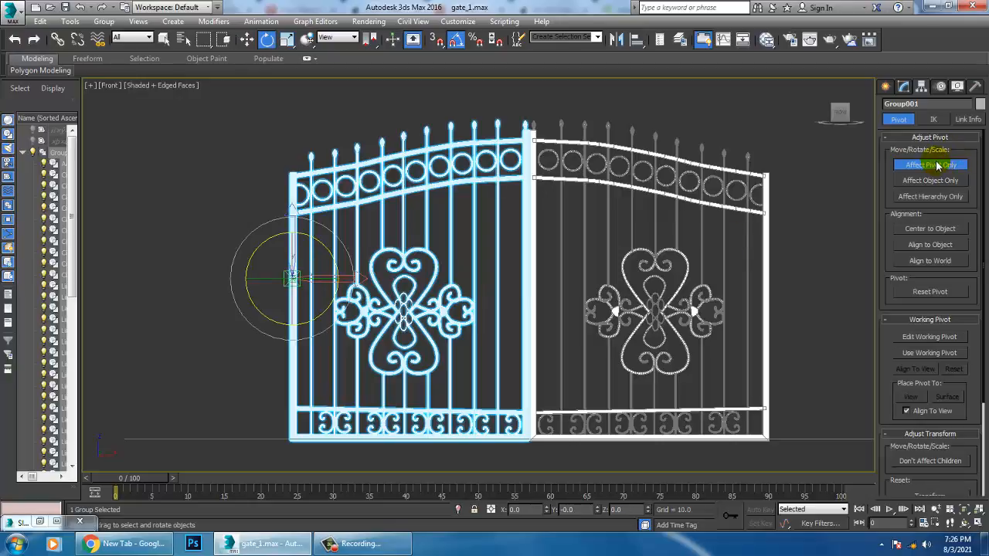
{"action": "left_click", "coordinate": [939, 165]}
Step: With Auto Key on at frame 0, swing the leaves open about Z, the mirrored one by 90 degrees and the original by -95 degrees
{"action": "key", "text": "alt+w"}
{"action": "right_click", "coordinate": [662, 394]}
{"action": "key", "text": "alt+w"}
{"action": "middle_click_drag", "start_coordinate": [631, 307], "coordinate": [651, 194], "text": "alt"}
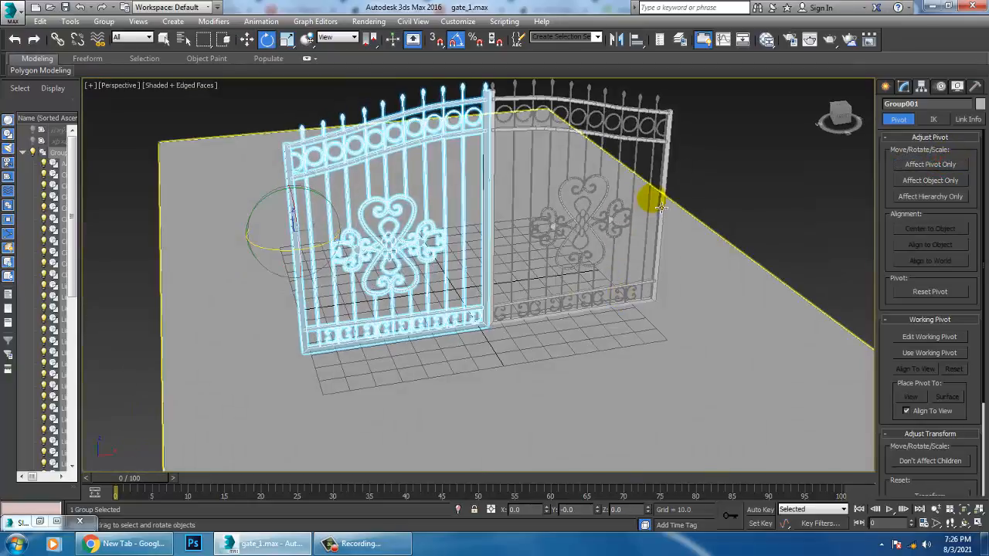
{"action": "left_click", "coordinate": [669, 198]}
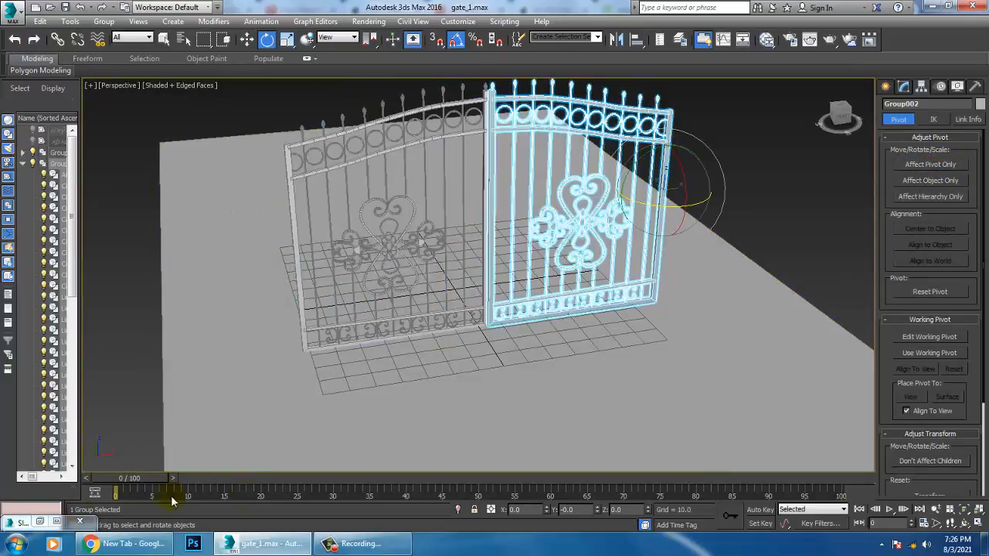
{"action": "left_click", "coordinate": [761, 510]}
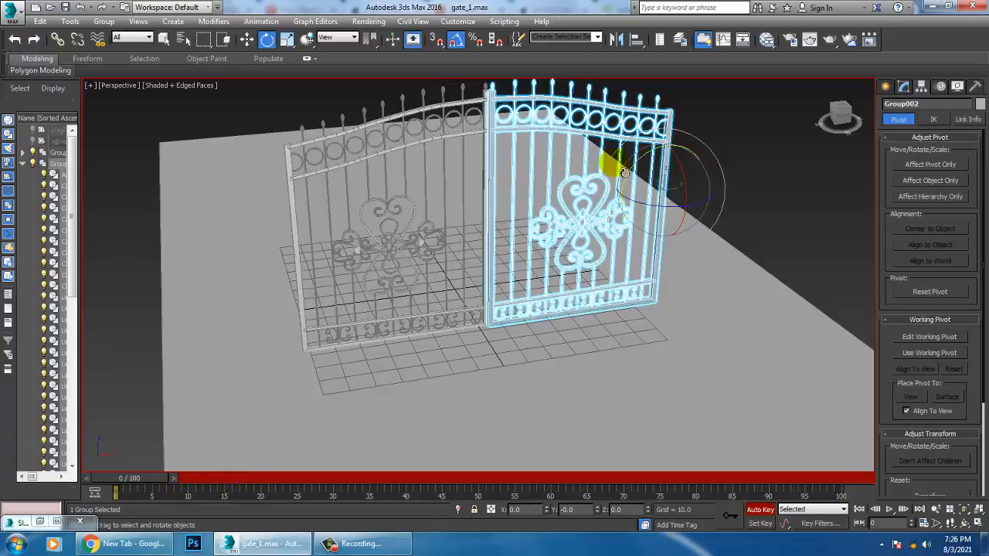
{"action": "left_click_drag", "start_coordinate": [624, 171], "coordinate": [711, 219]}
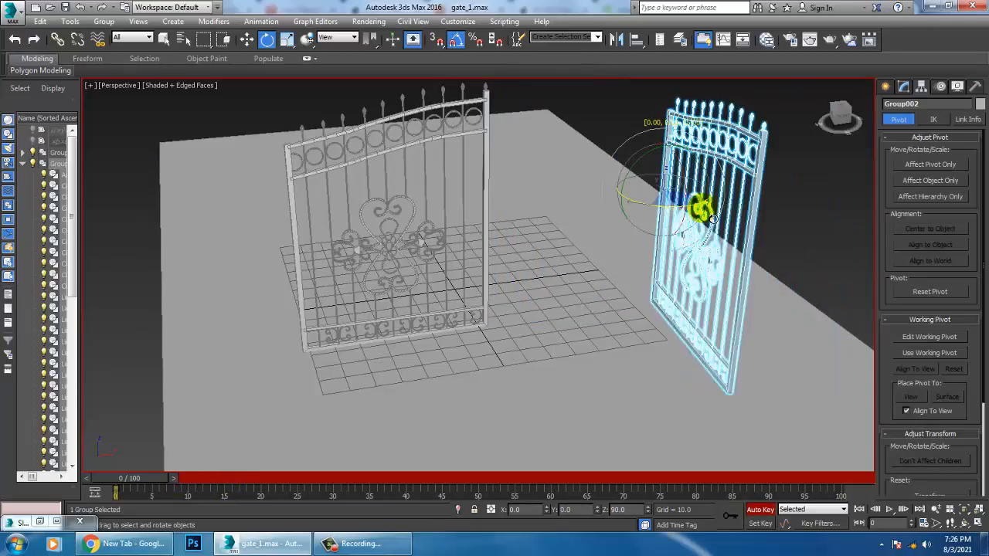
{"action": "left_click", "coordinate": [449, 139]}
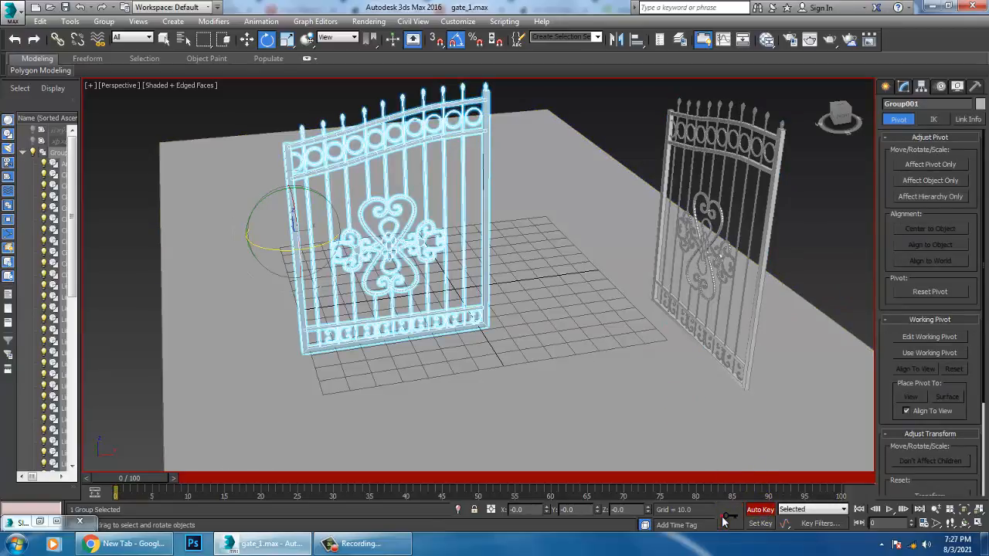
{"action": "left_click_drag", "start_coordinate": [307, 262], "coordinate": [461, 349]}
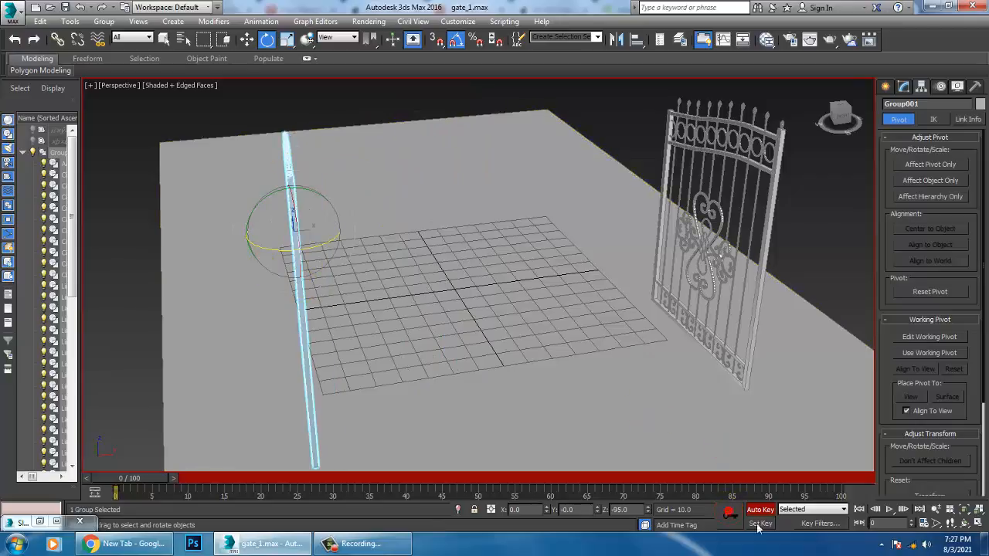
Step: Go to frame 100 and rotate the original leaf about Z in the top view to its closed position
{"action": "left_click_drag", "start_coordinate": [154, 479], "coordinate": [824, 479]}
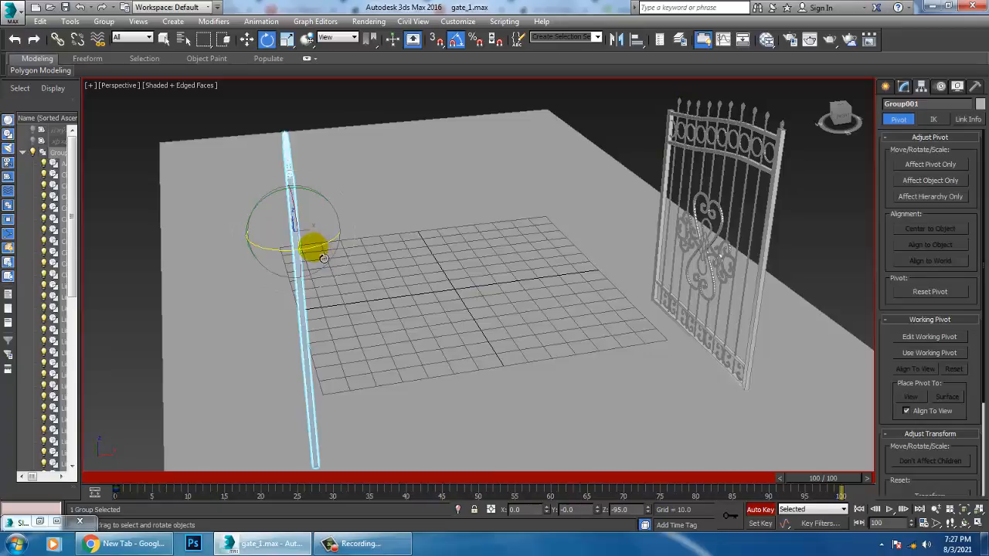
{"action": "key", "text": "alt+w"}
{"action": "right_click", "coordinate": [289, 170]}
{"action": "key", "text": "alt+w"}
{"action": "key", "text": "z"}
{"action": "scroll", "coordinate": [334, 223], "scroll_direction": "down", "scroll_amount": 5}
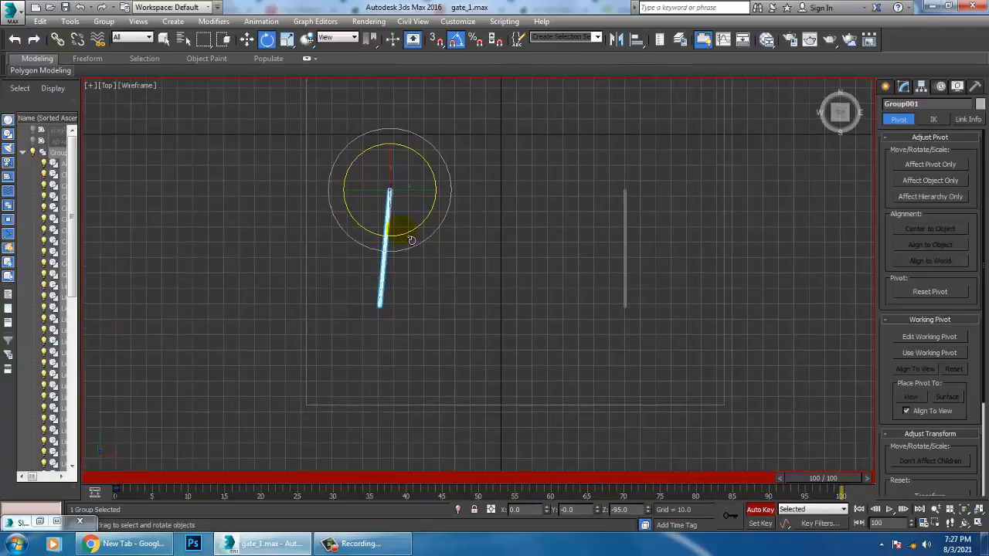
{"action": "scroll", "coordinate": [412, 240], "scroll_direction": "up", "scroll_amount": 5}
{"action": "left_click_drag", "start_coordinate": [399, 201], "coordinate": [461, 192]}
Step: At frame 100, rotate the mirrored leaf about Z in the top view to its closed position
{"action": "middle_click_drag", "start_coordinate": [582, 205], "coordinate": [508, 230]}
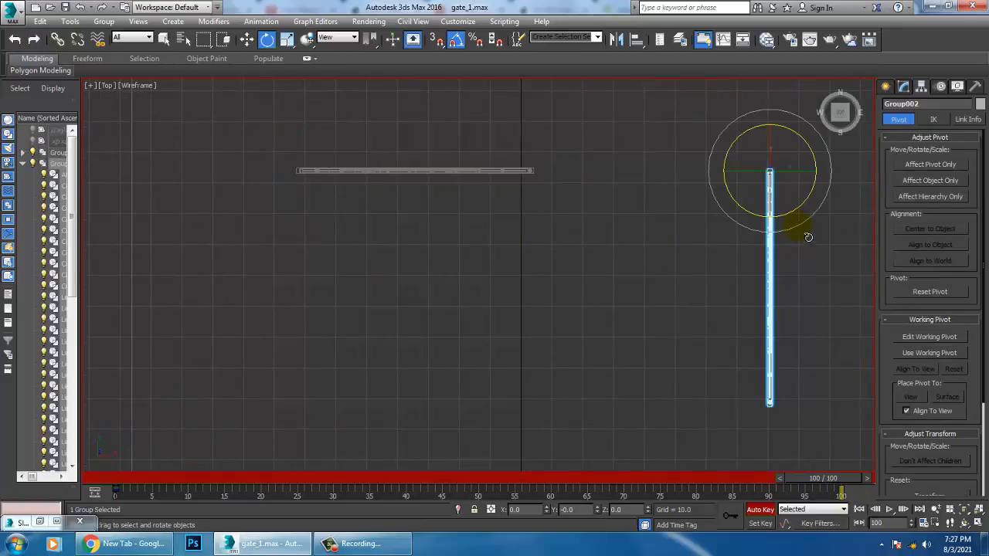
{"action": "left_click", "coordinate": [746, 235]}
{"action": "left_click", "coordinate": [708, 187]}
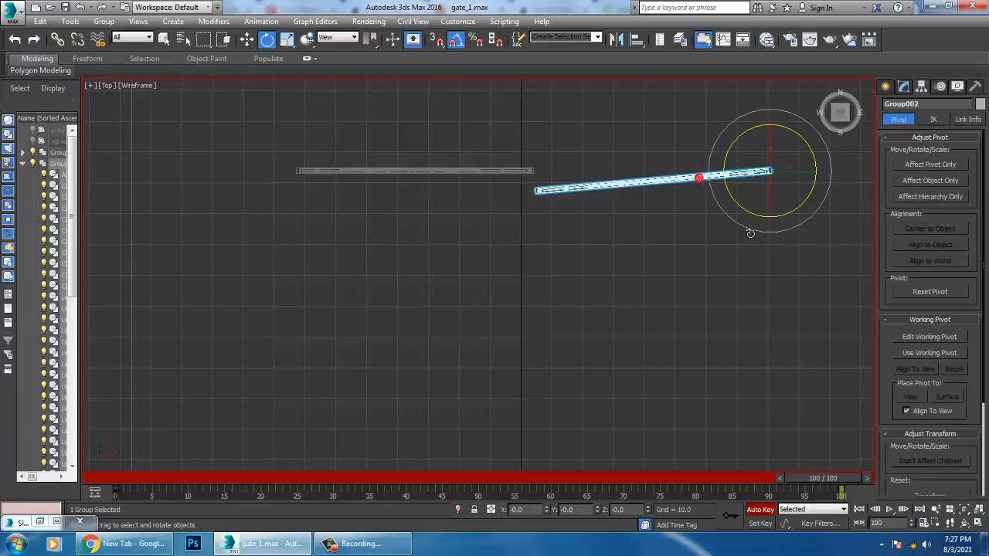
Step: Return to frame 0 in the maximized perspective view and turn Auto Key off with nothing selected
{"action": "key", "text": "alt+w"}
{"action": "middle_click", "coordinate": [728, 353]}
{"action": "key", "text": "alt+w"}
{"action": "middle_click_drag", "start_coordinate": [719, 332], "coordinate": [630, 243], "text": "alt"}
{"action": "left_click_drag", "start_coordinate": [815, 475], "coordinate": [118, 477]}
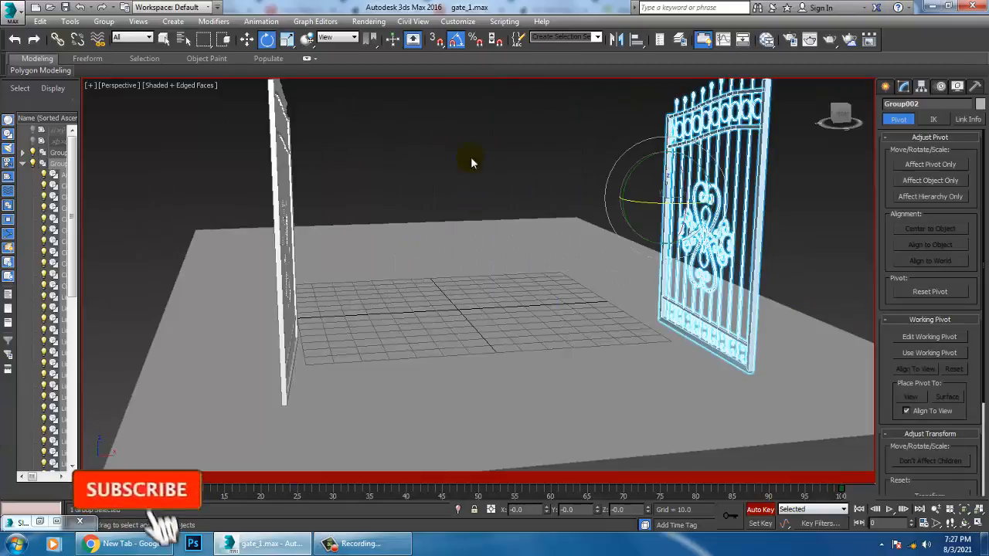
{"action": "left_click", "coordinate": [450, 159]}
{"action": "middle_click_drag", "start_coordinate": [493, 198], "coordinate": [519, 255]}
{"action": "left_click", "coordinate": [761, 510]}
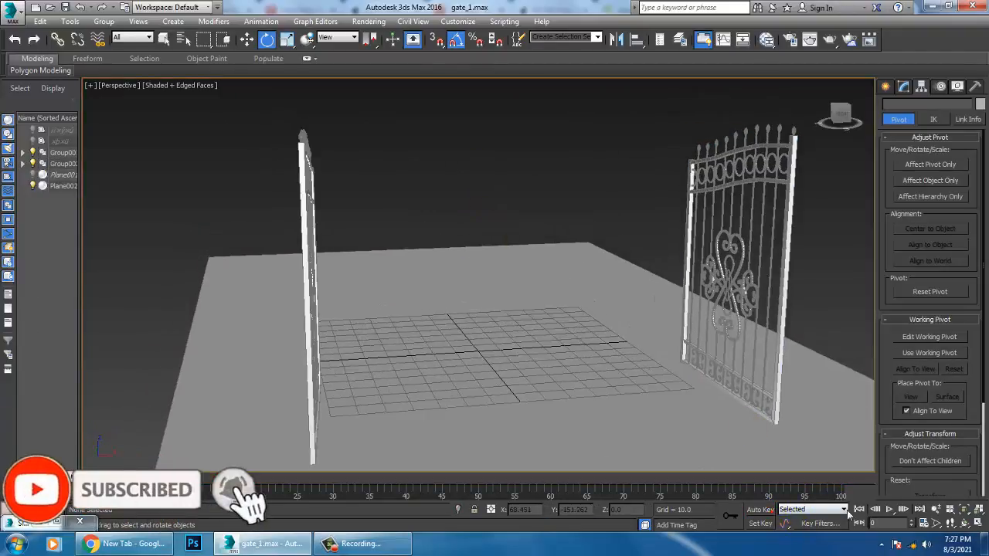
Step: Play the gate animation in the perspective view with edged faces turned off, and stop the playback
{"action": "left_click", "coordinate": [889, 512]}
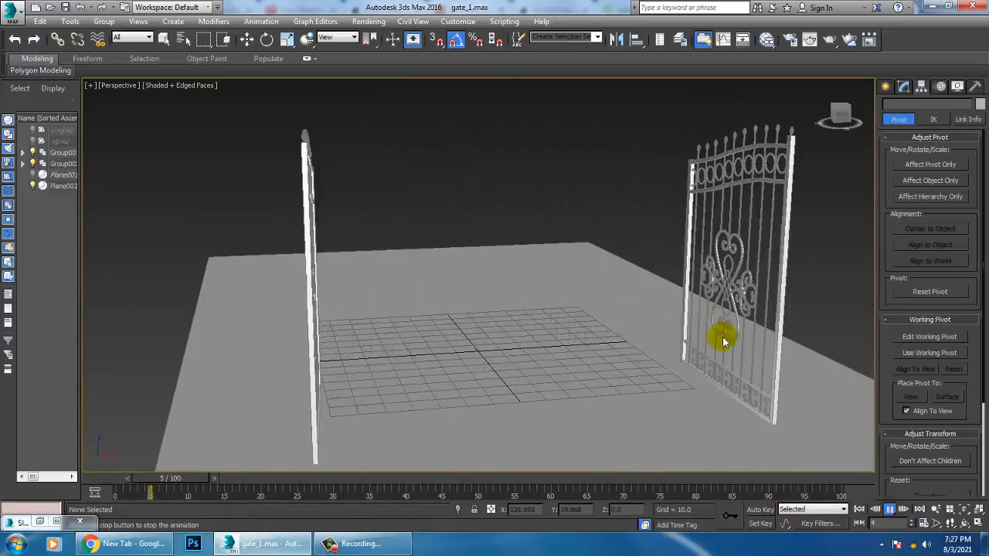
{"action": "key", "text": "F4"}
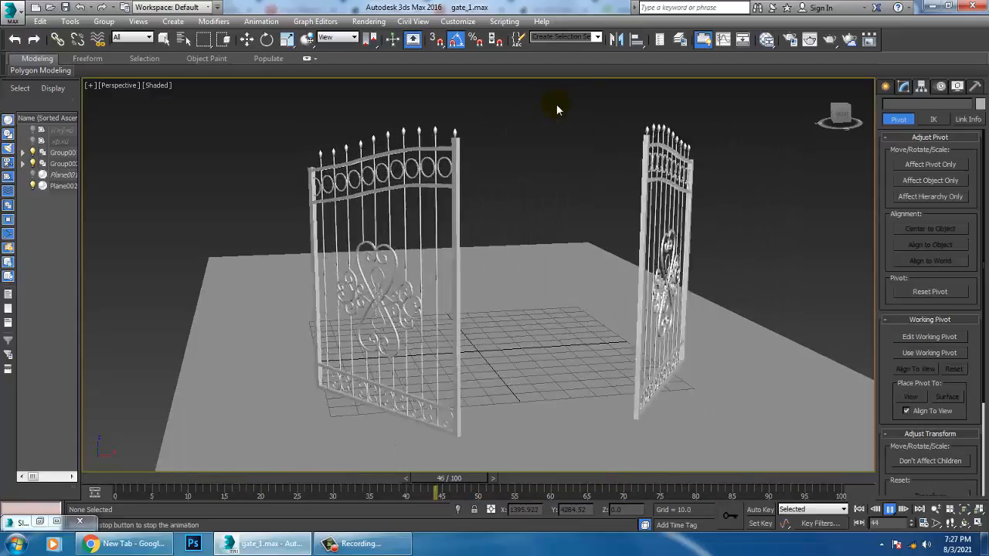
{"action": "left_click", "coordinate": [890, 509]}
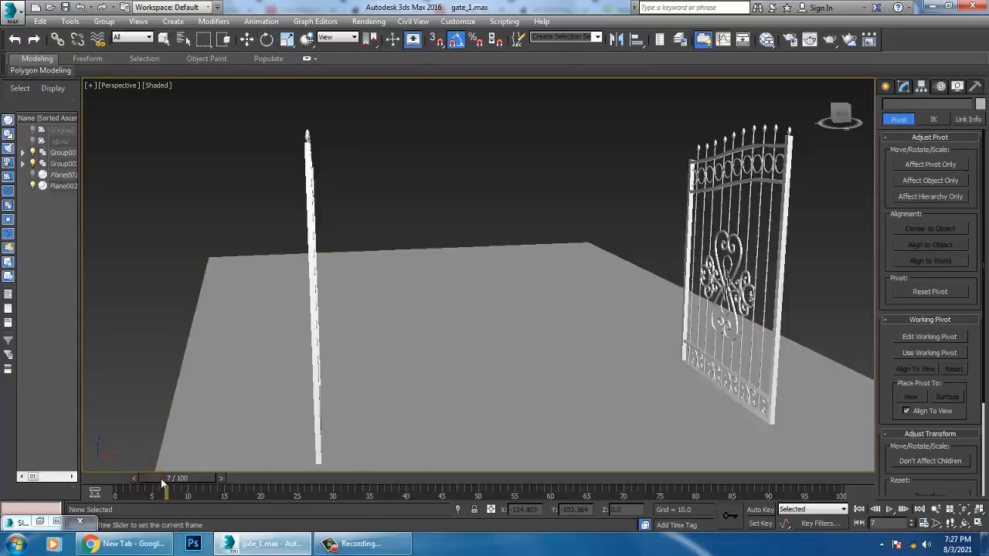
Step: Scrub the animation to frame 100 and show the closed gate in Expert Mode
{"action": "left_click_drag", "start_coordinate": [164, 483], "coordinate": [657, 460]}
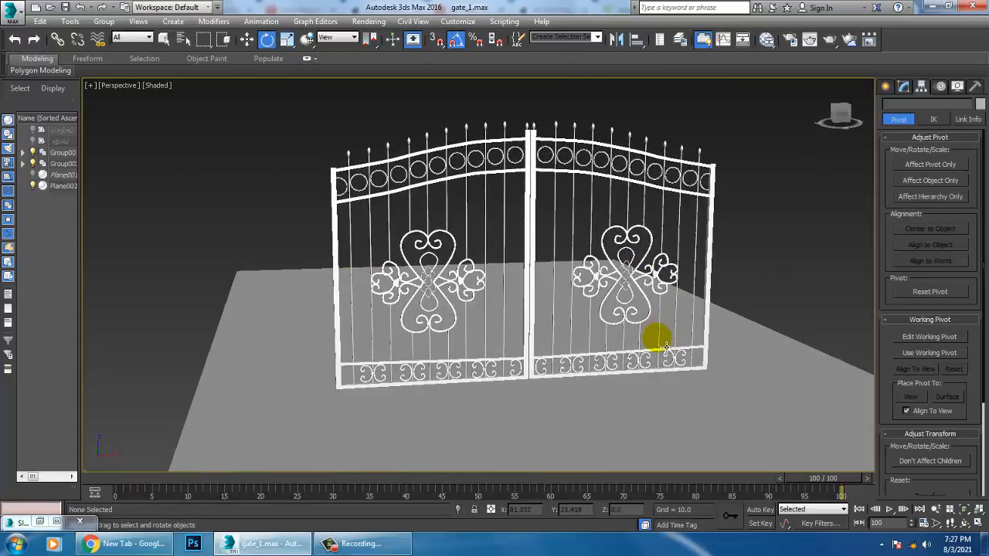
{"action": "scroll", "coordinate": [656, 336], "scroll_direction": "up", "scroll_amount": 4}
{"action": "middle_click_drag", "start_coordinate": [692, 374], "coordinate": [695, 385]}
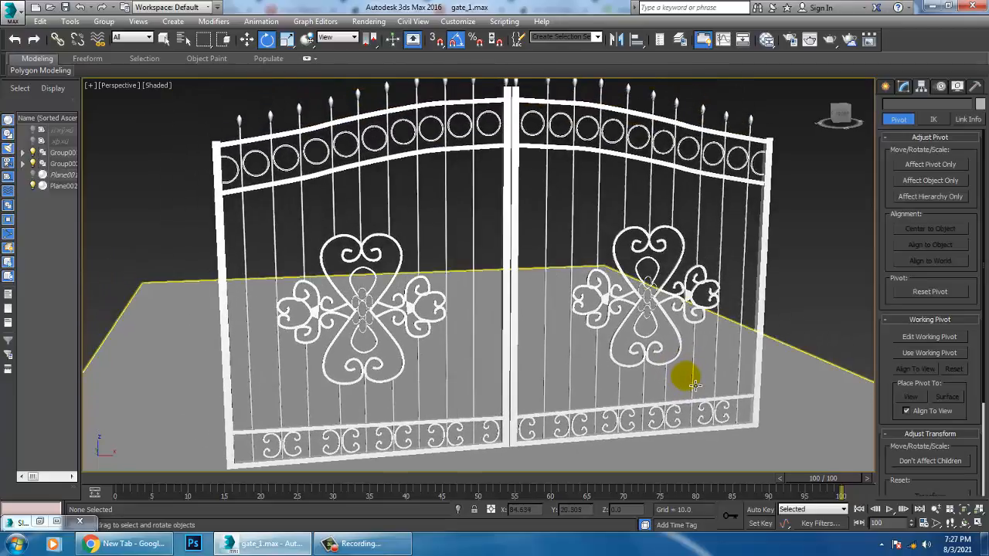
{"action": "key", "text": "ctrl+x"}
{"action": "scroll", "coordinate": [673, 322], "scroll_direction": "down", "scroll_amount": 3}
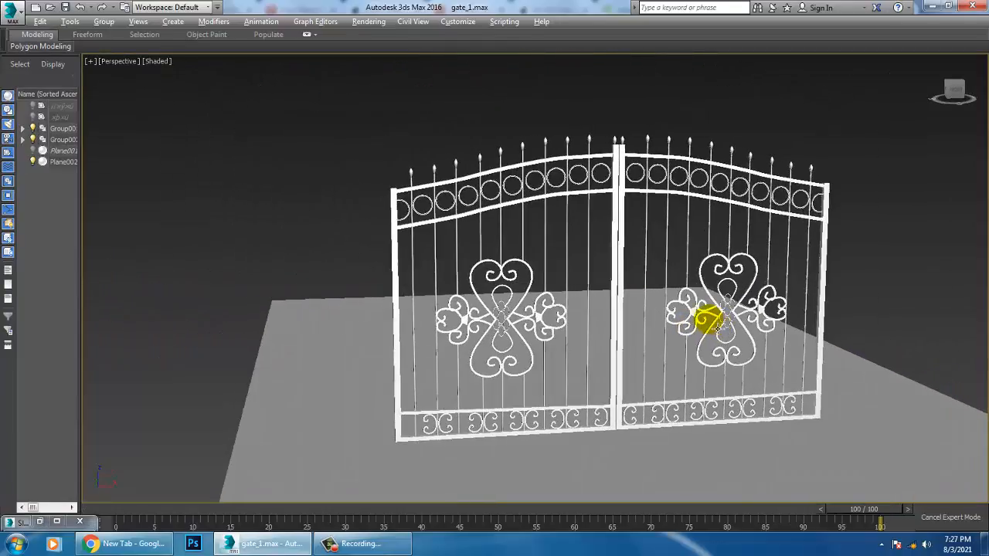